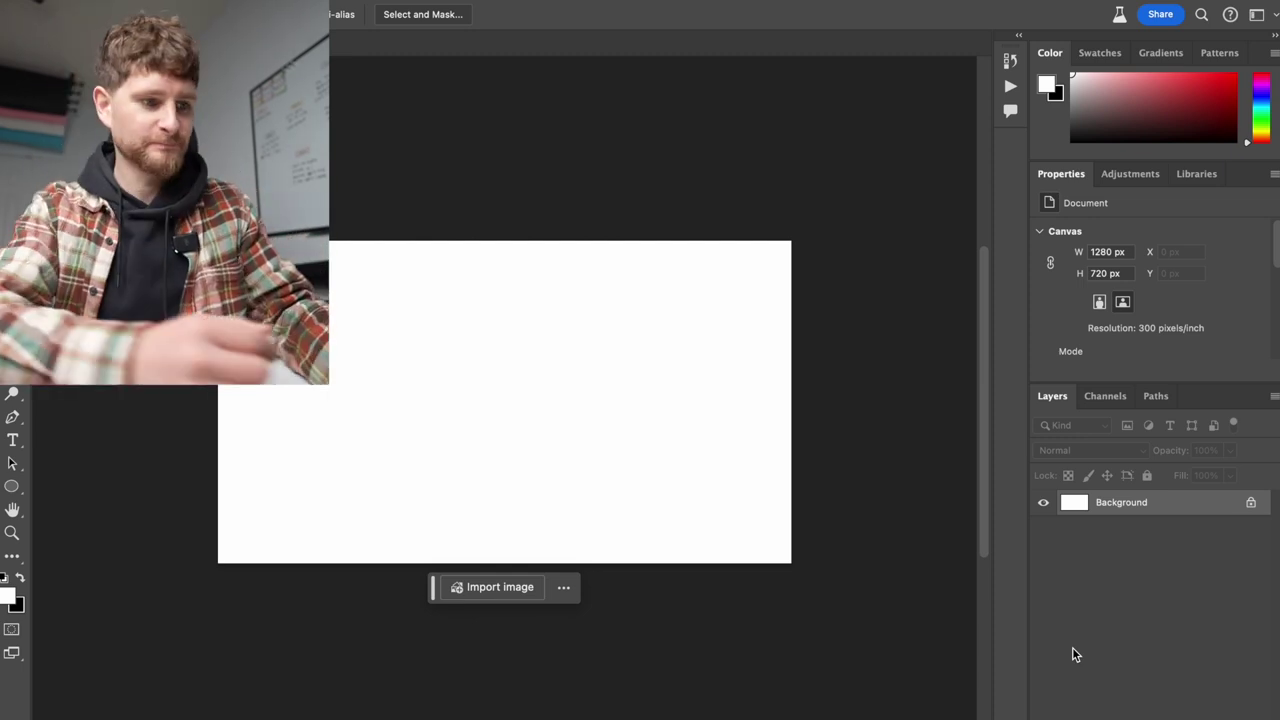
- Place temp1.jpg from the 070 - Dead PodVlog 01/02/24 folder onto the canvas, filling it at 16% scale
key("super+Tab")
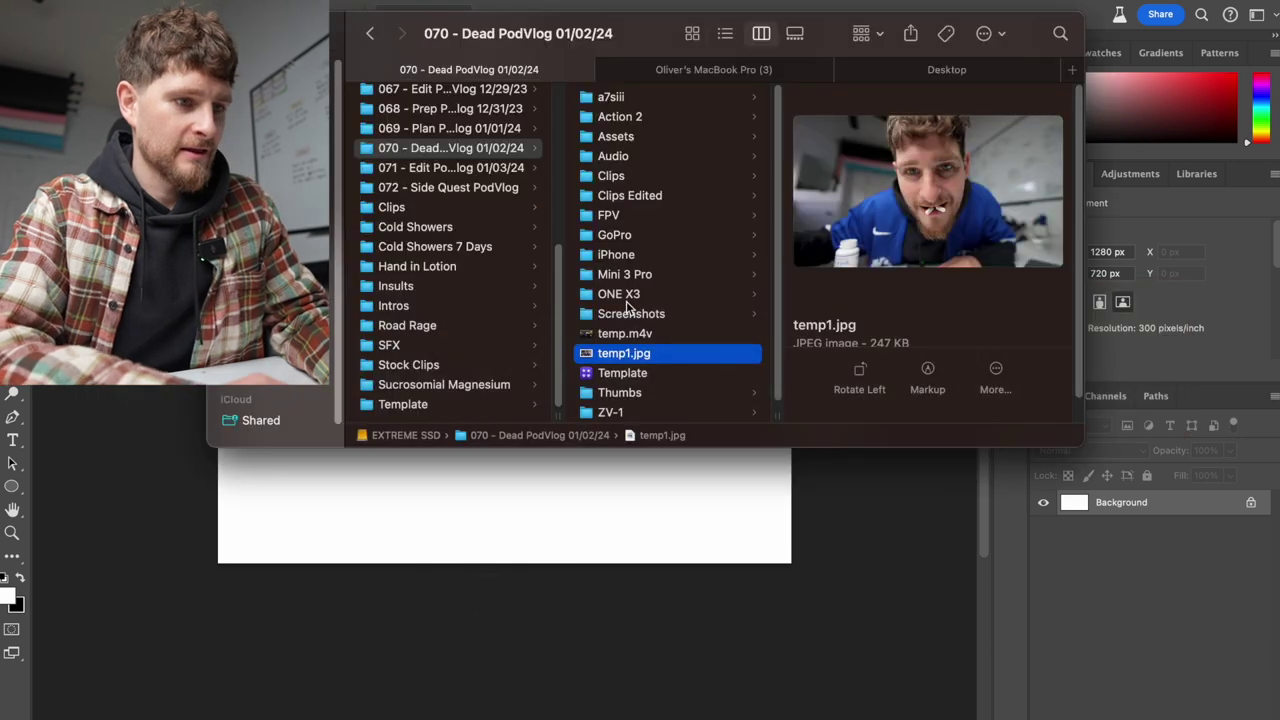
left_click_drag(652, 364, 482, 511)
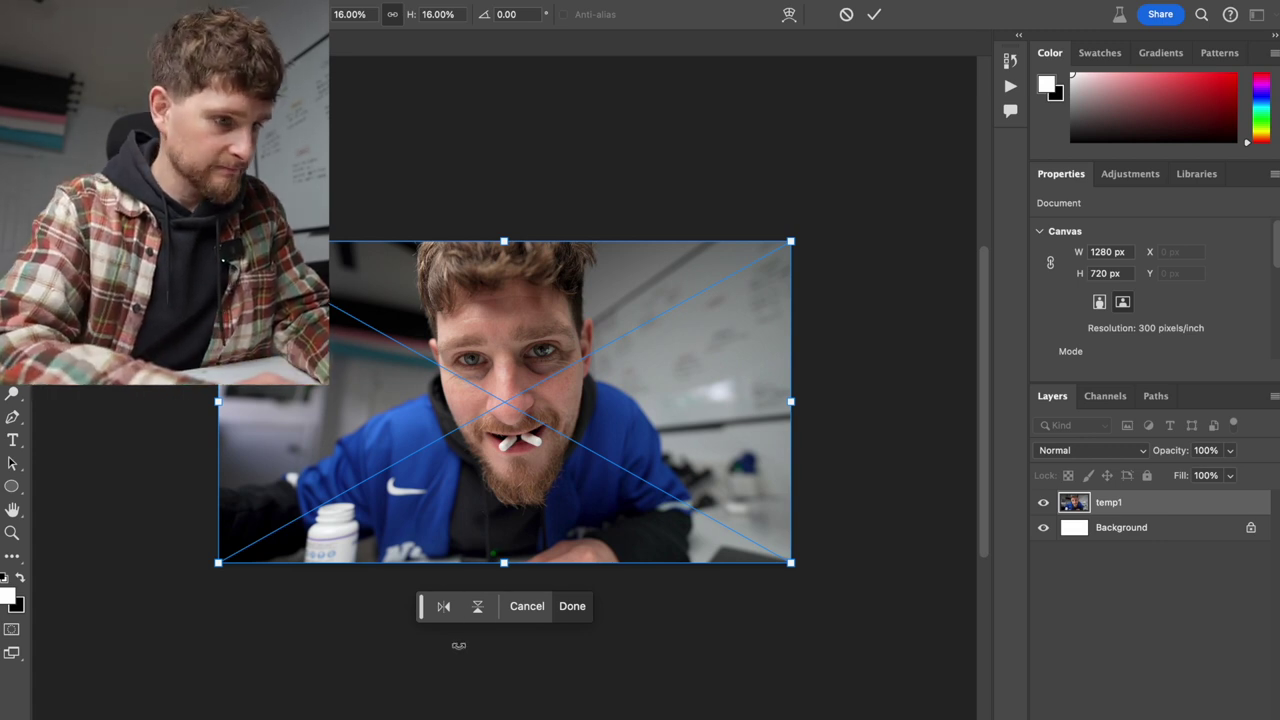
left_click(578, 607)
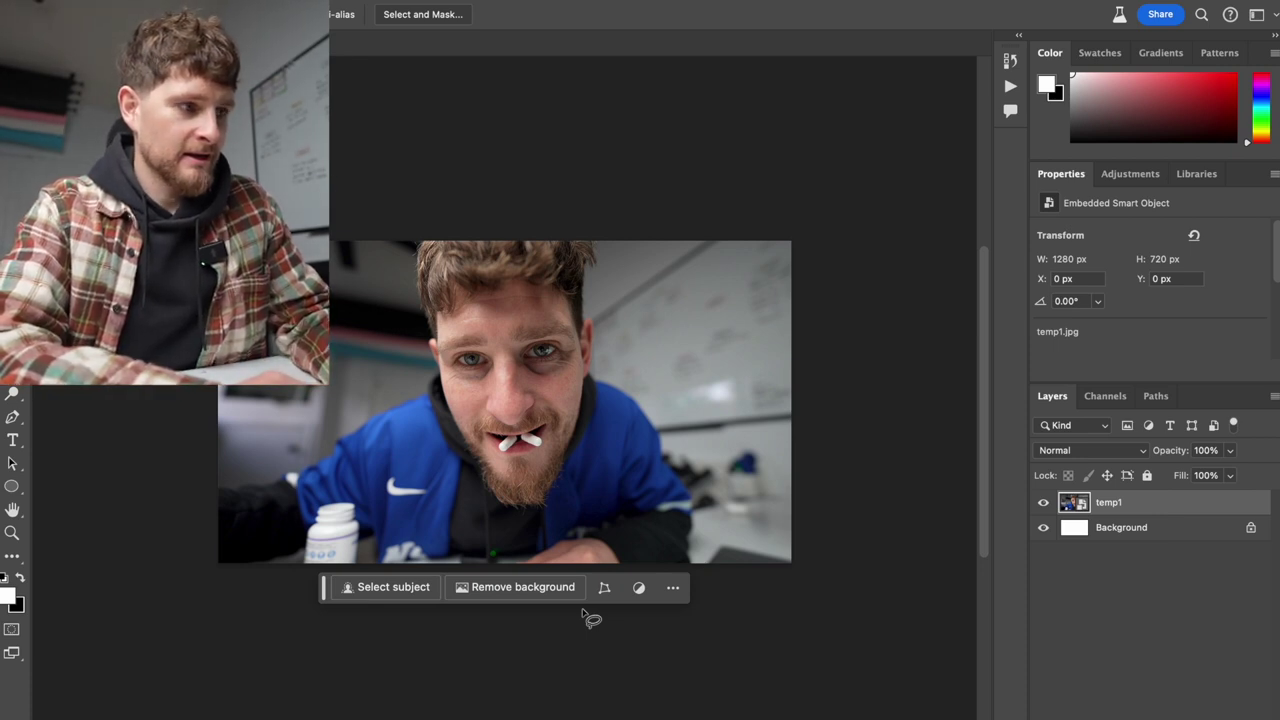
- Duplicate the temp1 layer and mask the copy to the man and pill bottle using the Quick Selection tool
left_click(12, 394)
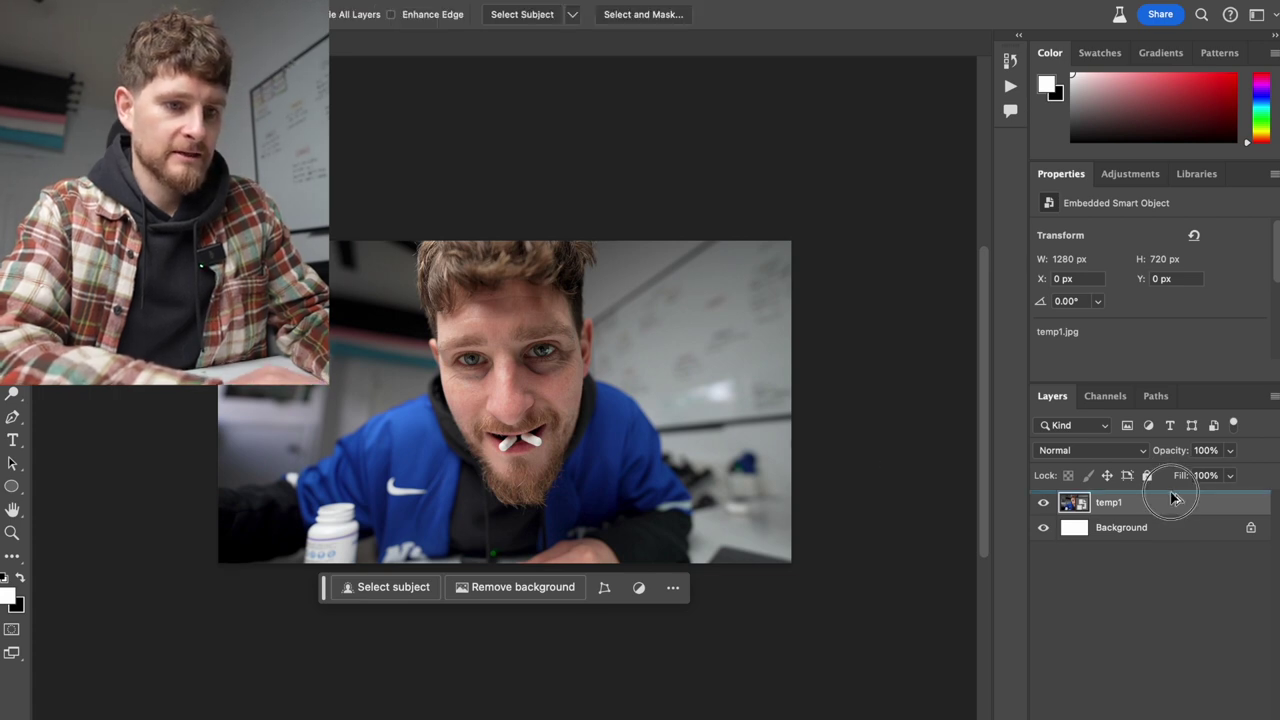
key("super+j")
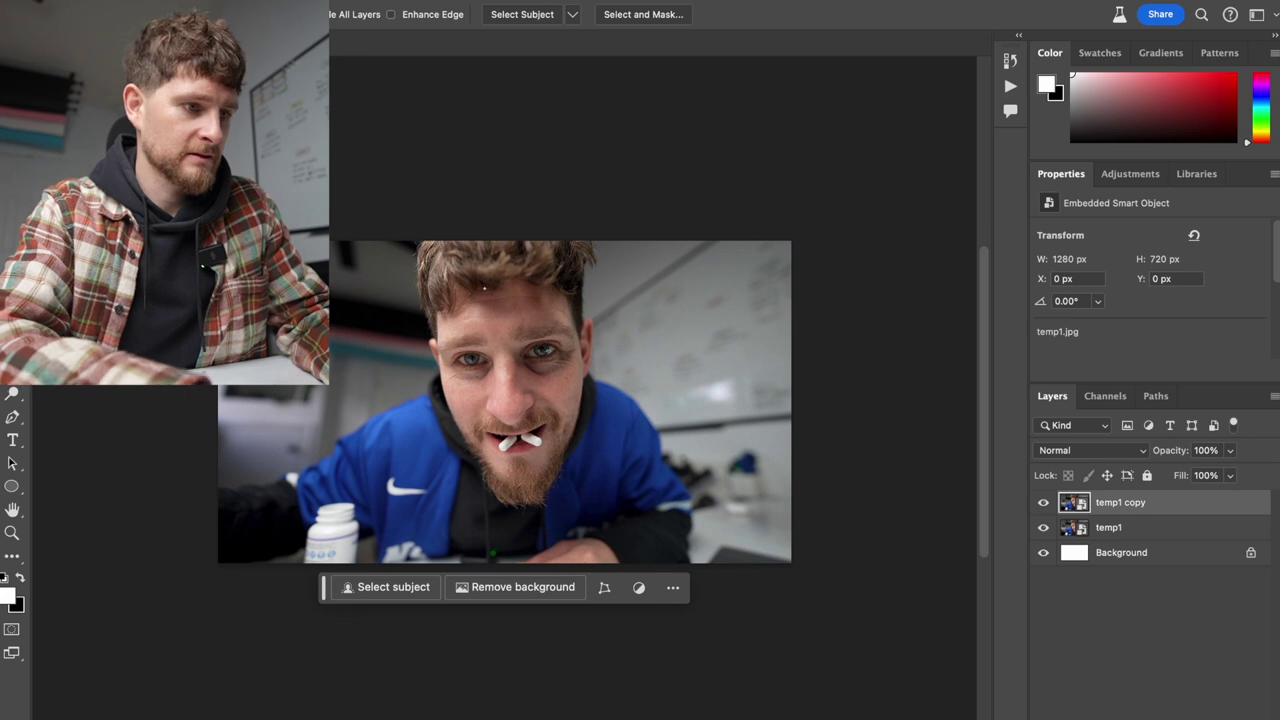
mouse_move(484, 288)
left_mouse_down()
mouse_move(516, 454)
mouse_move(650, 523)
mouse_move(413, 503)
mouse_move(396, 476)
mouse_move(366, 465)
mouse_move(240, 519)
mouse_move(340, 515)
left_mouse_up()
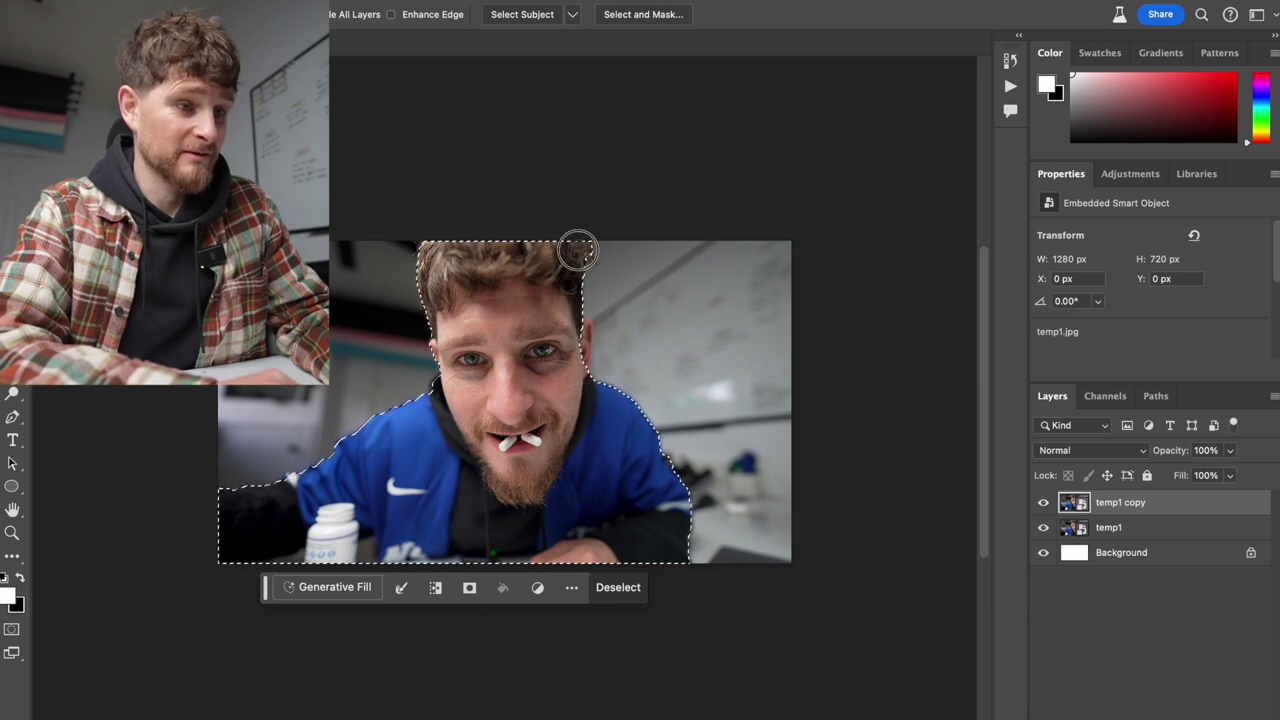
left_click_drag(580, 251, 583, 331)
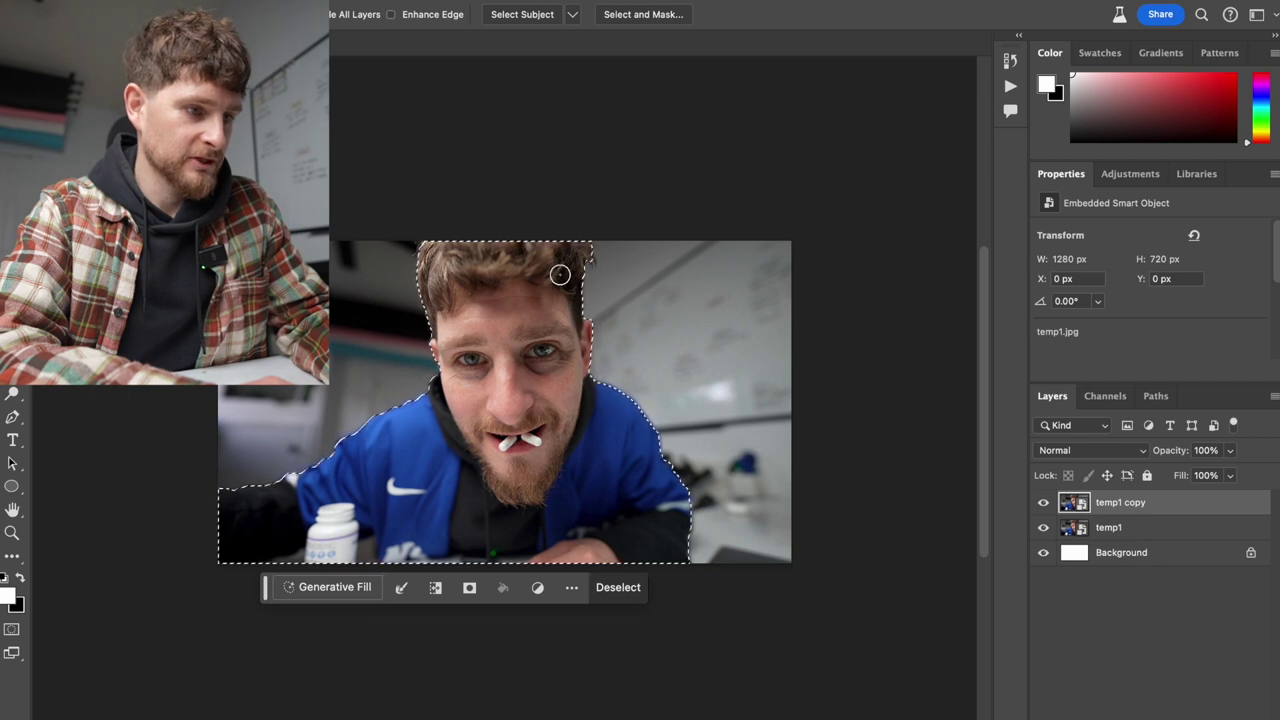
left_click(469, 587)
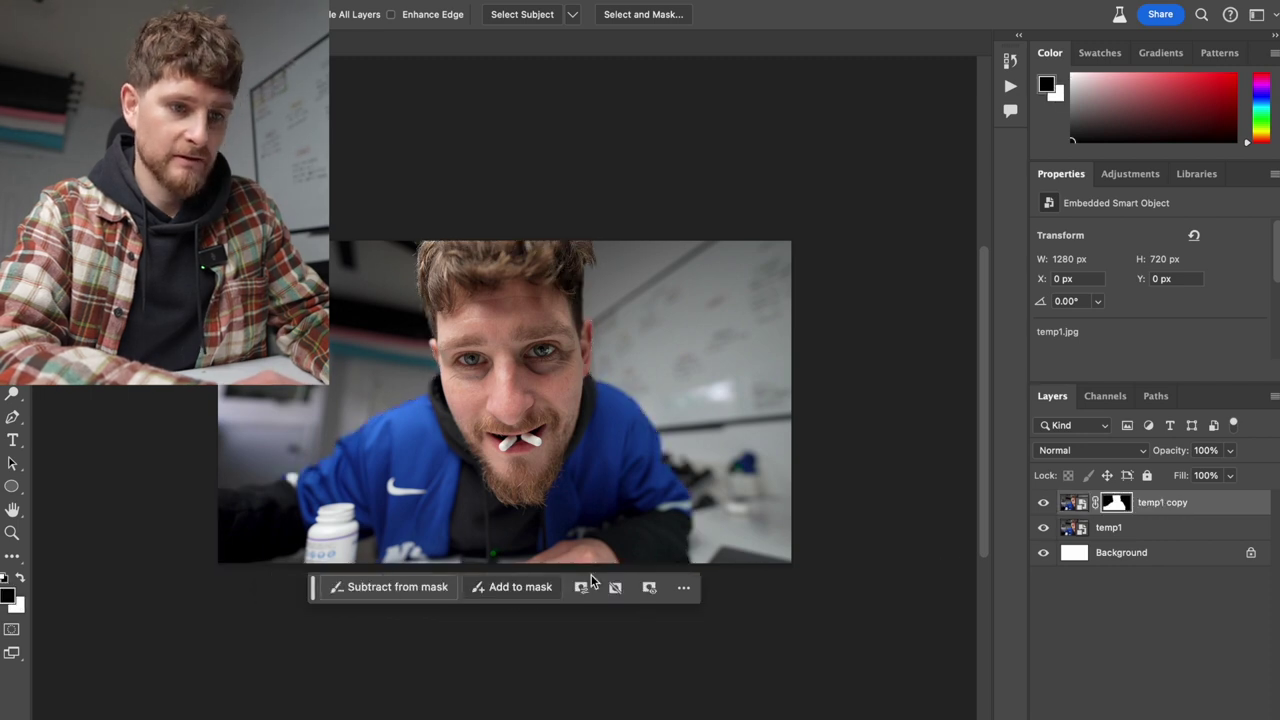
- Hide the original temp1 layer and add a new empty layer directly above it
left_click(1146, 528)
left_click(1043, 527)
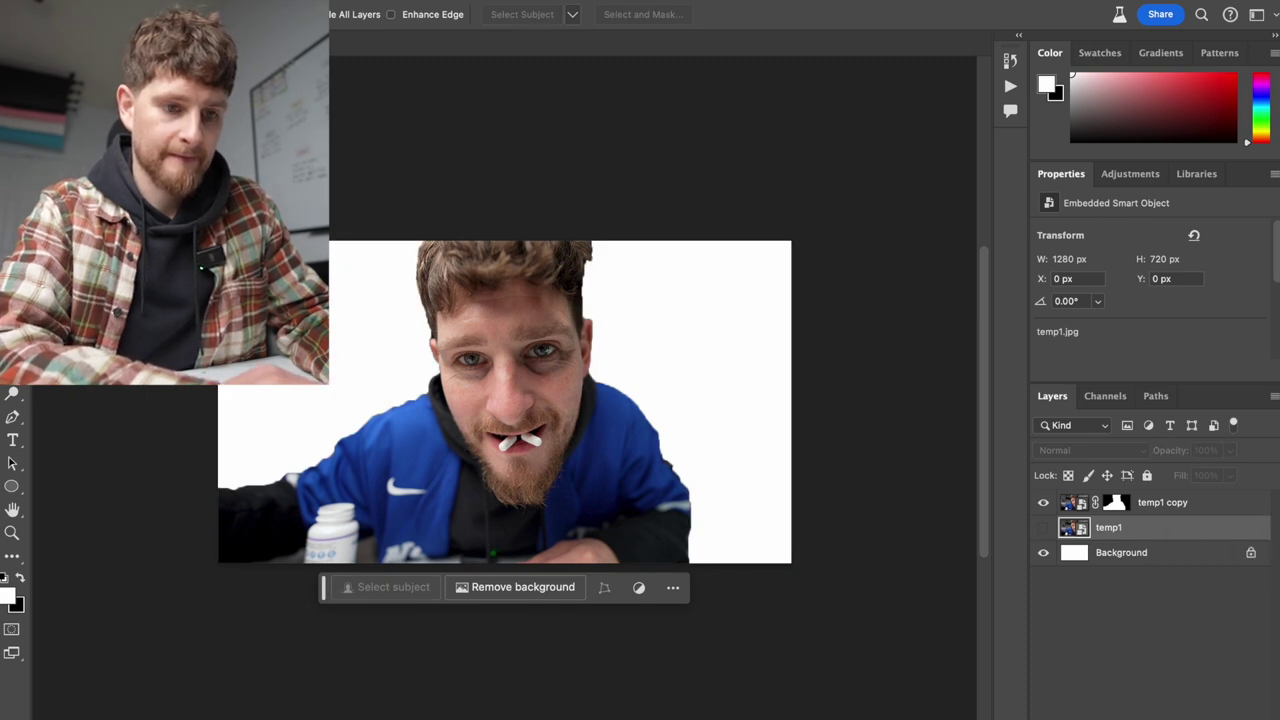
left_click(1216, 705)
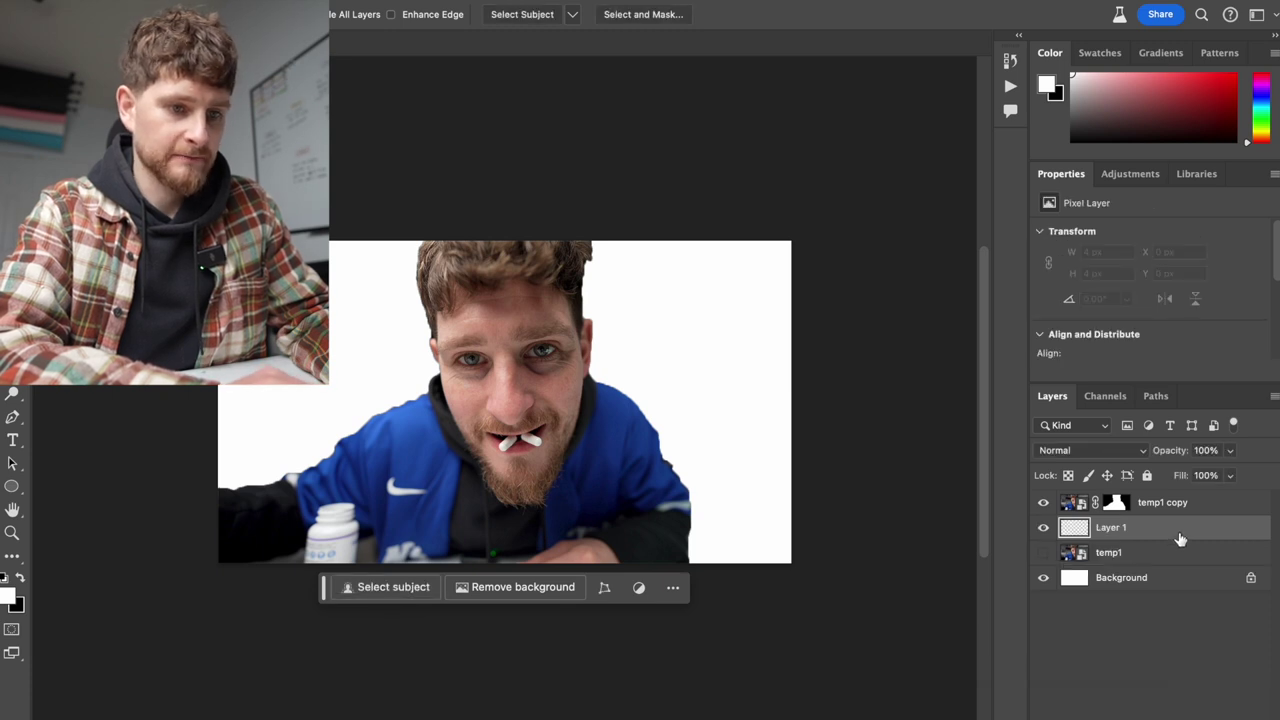
- Select the entire 1280 x 720 px canvas with a rectangular marquee on the new empty layer
key("m")
left_click_drag(218, 240, 867, 604)
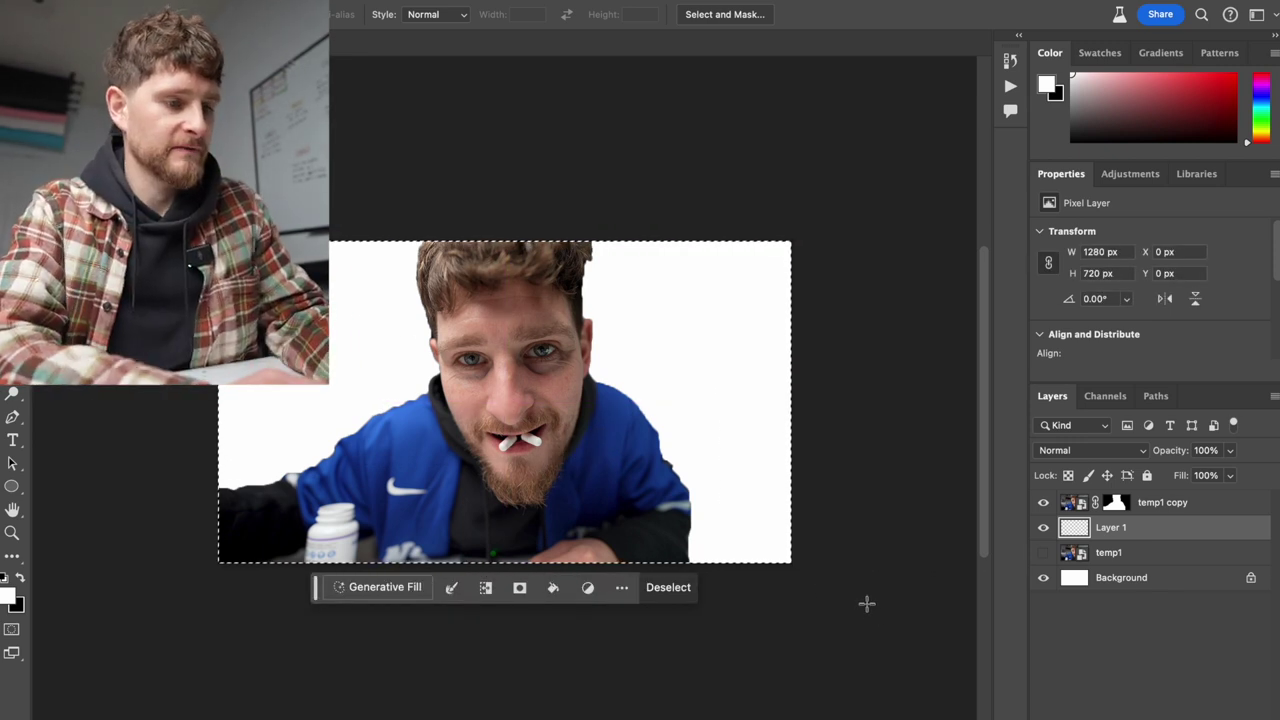
- Preview temp.m4v in Finder, skim the footage near its end, and return to the Photoshop document
key("super+Tab")
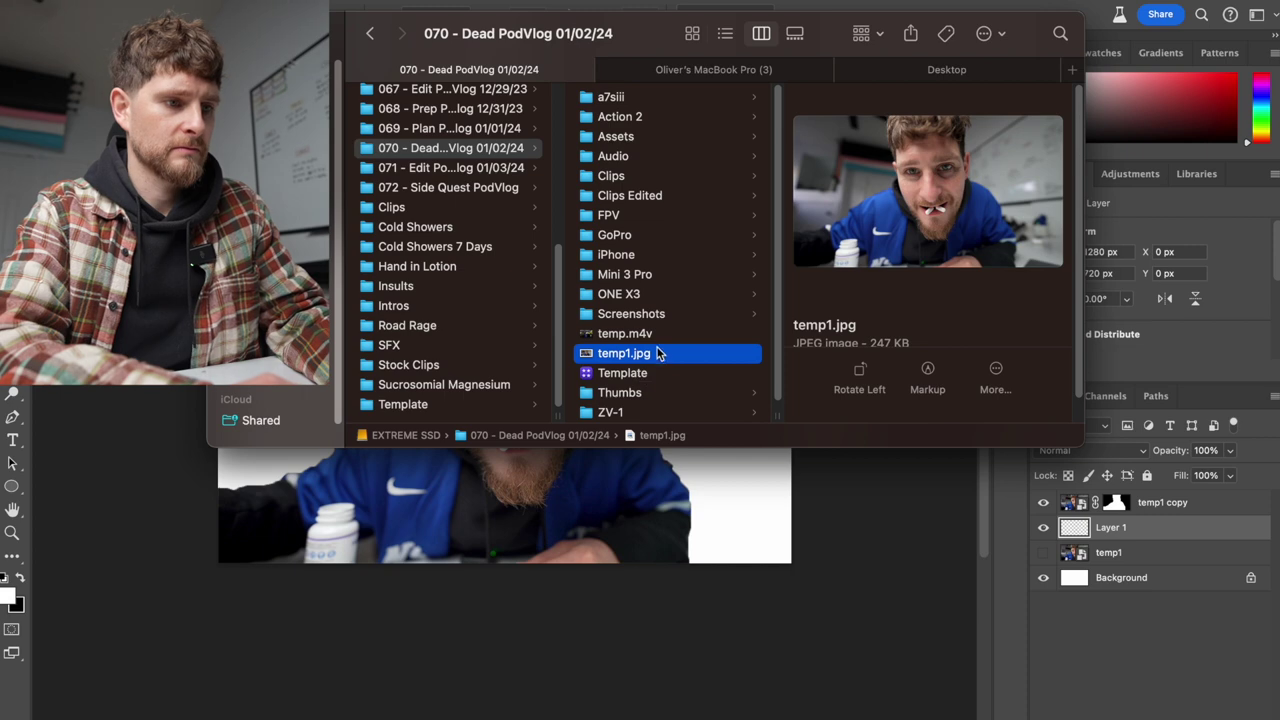
key("Up")
key("space")
left_click(450, 583)
left_click_drag(450, 583, 887, 586)
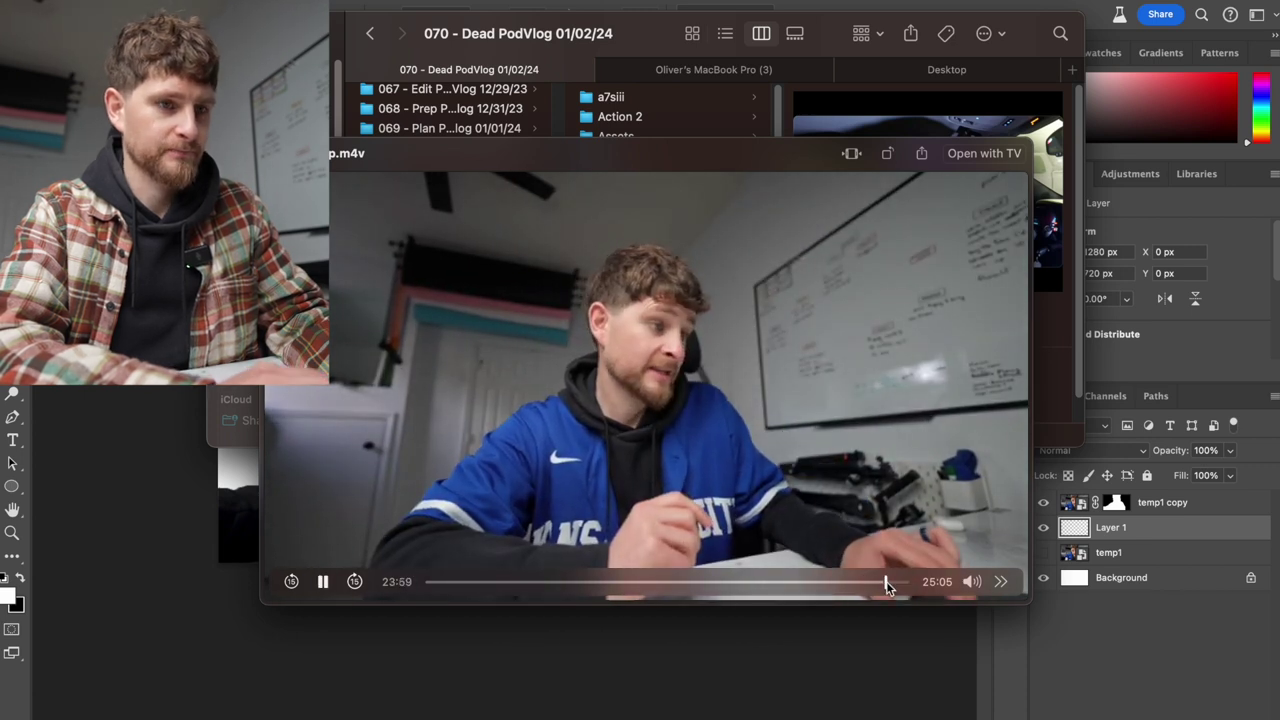
mouse_move(857, 584)
left_mouse_down()
mouse_move(750, 589)
mouse_move(800, 600)
mouse_move(837, 583)
left_mouse_up()
key("space")
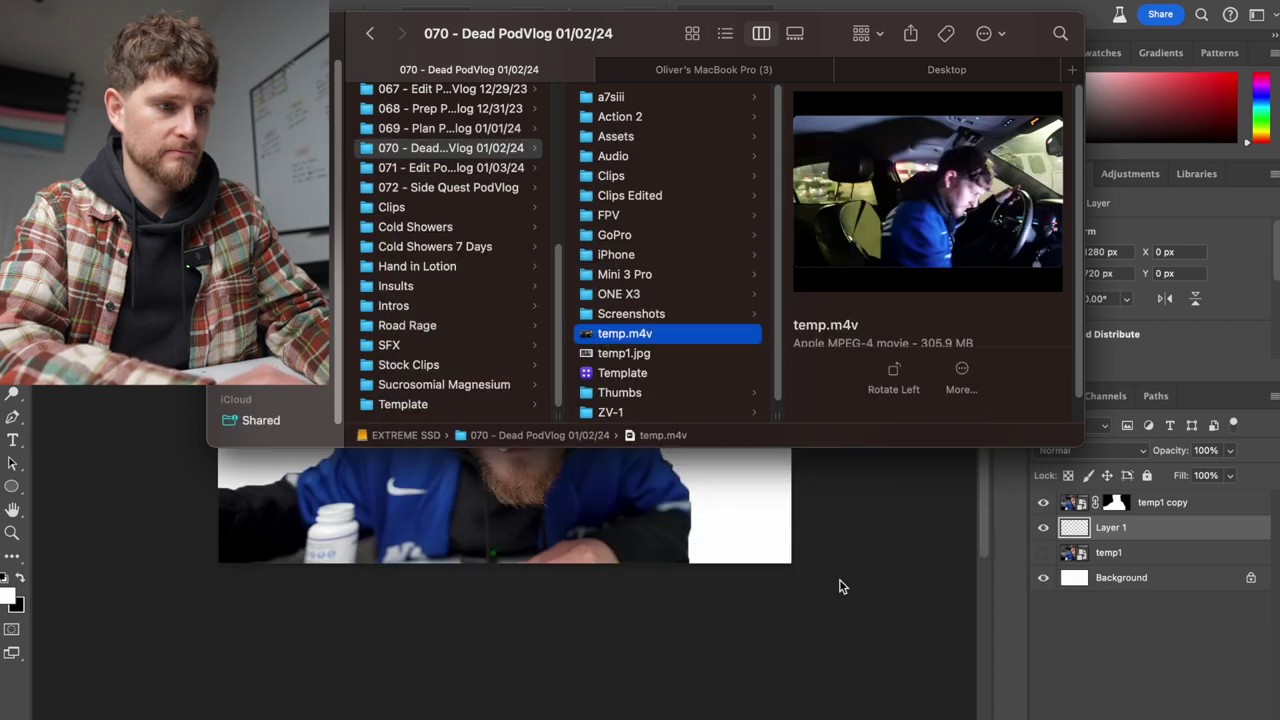
left_click(843, 583)
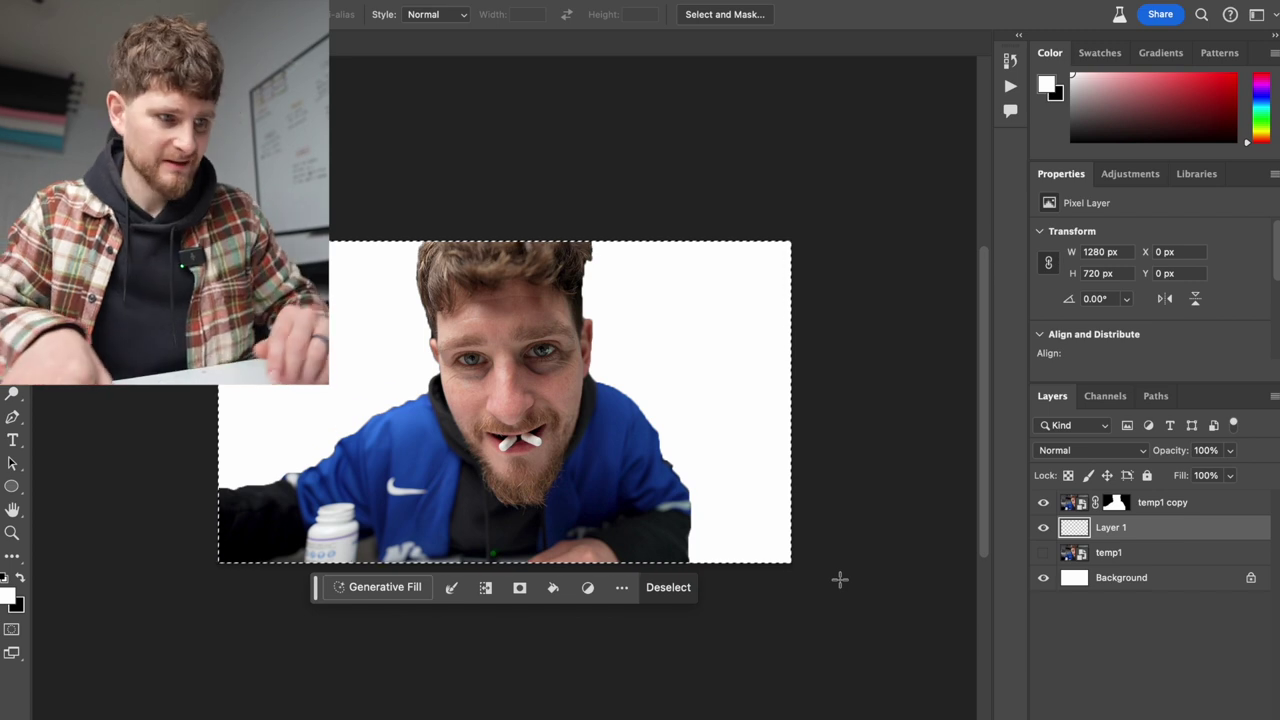
- Fill the selected canvas using Generative Fill with the prompt "photorealistic, high detail, utopian scholastic negativity"
left_click(380, 587)
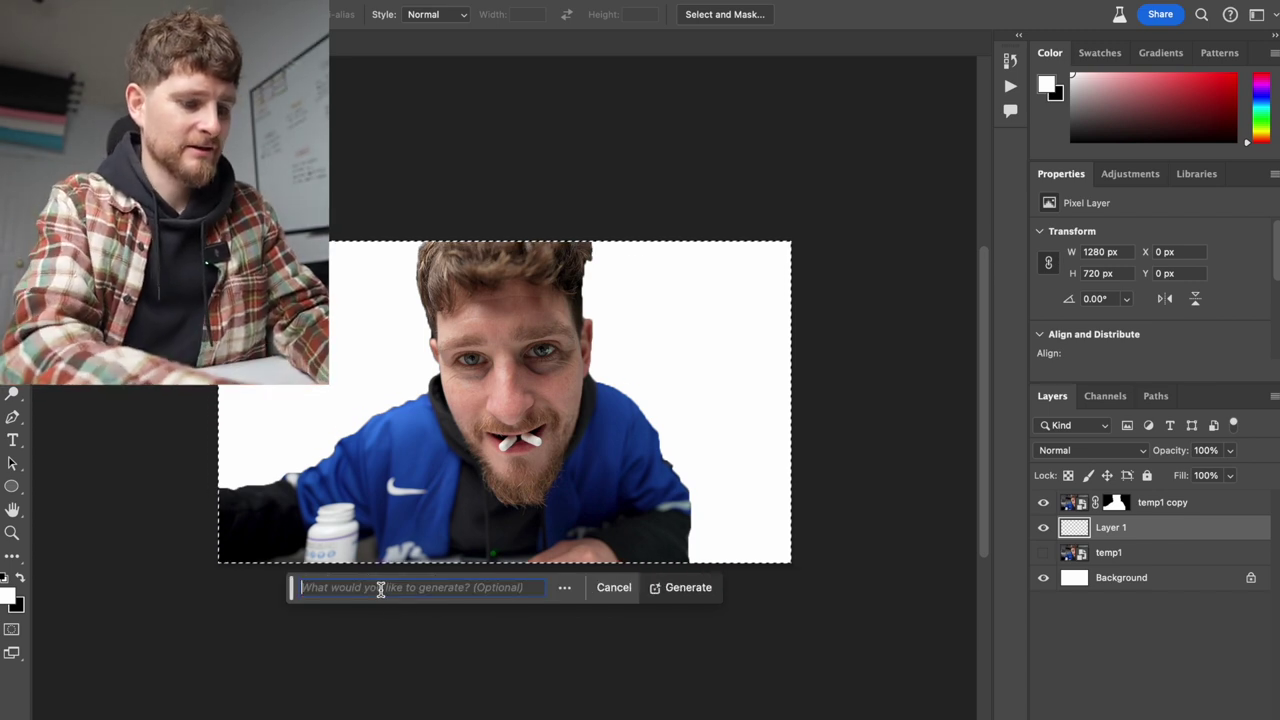
type("photoreal")
type("istic, high detail, utopian scholastic negati")
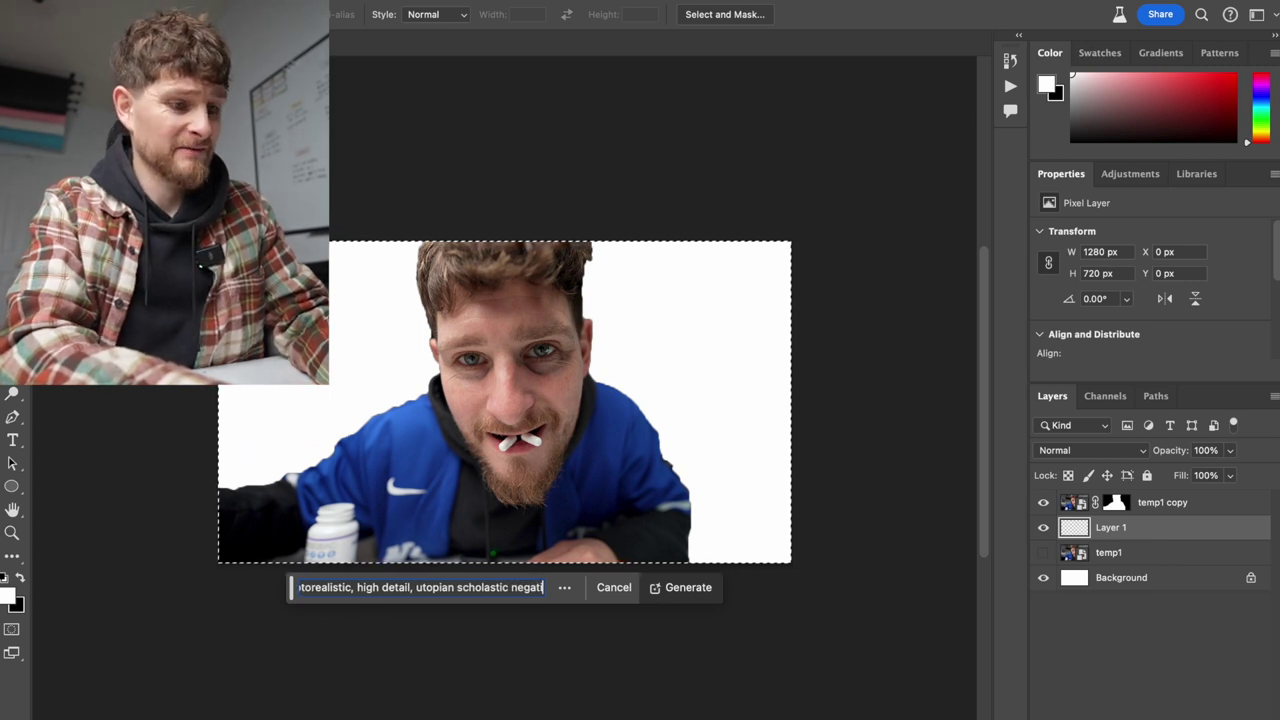
key("Return")
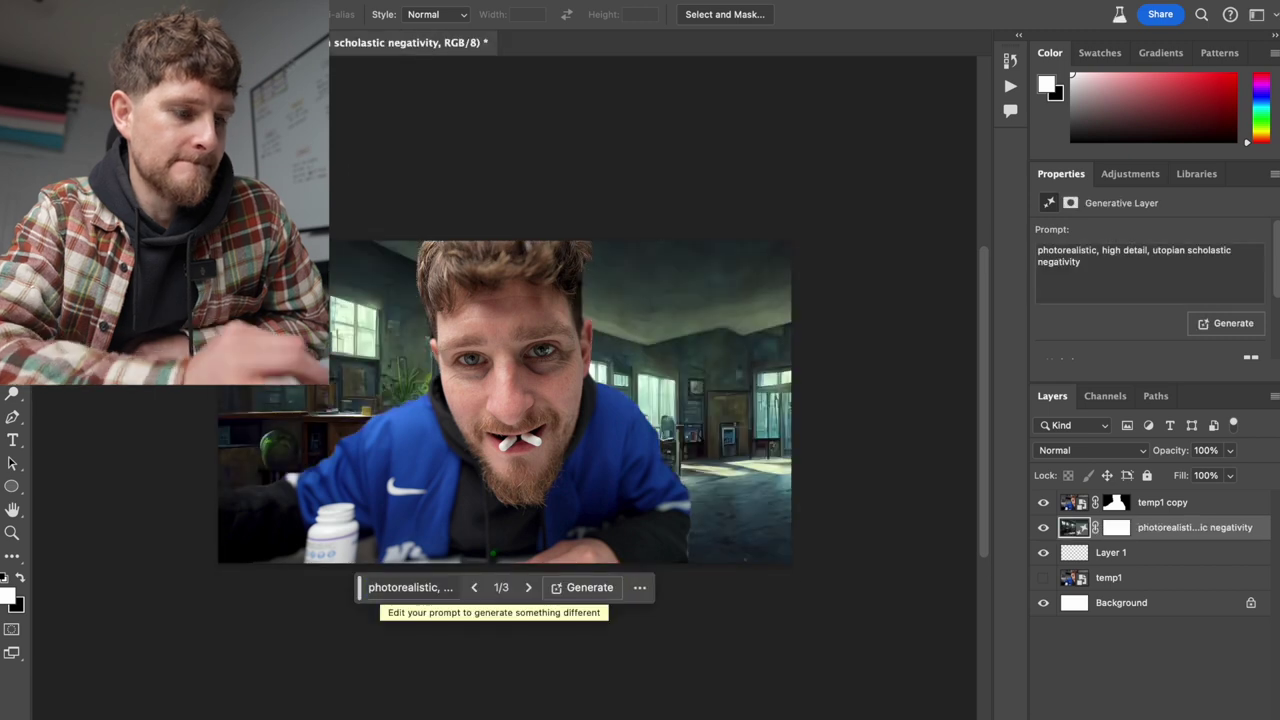
- Compare the three generated background variations behind the cutout, ending on the third one
left_click(527, 590)
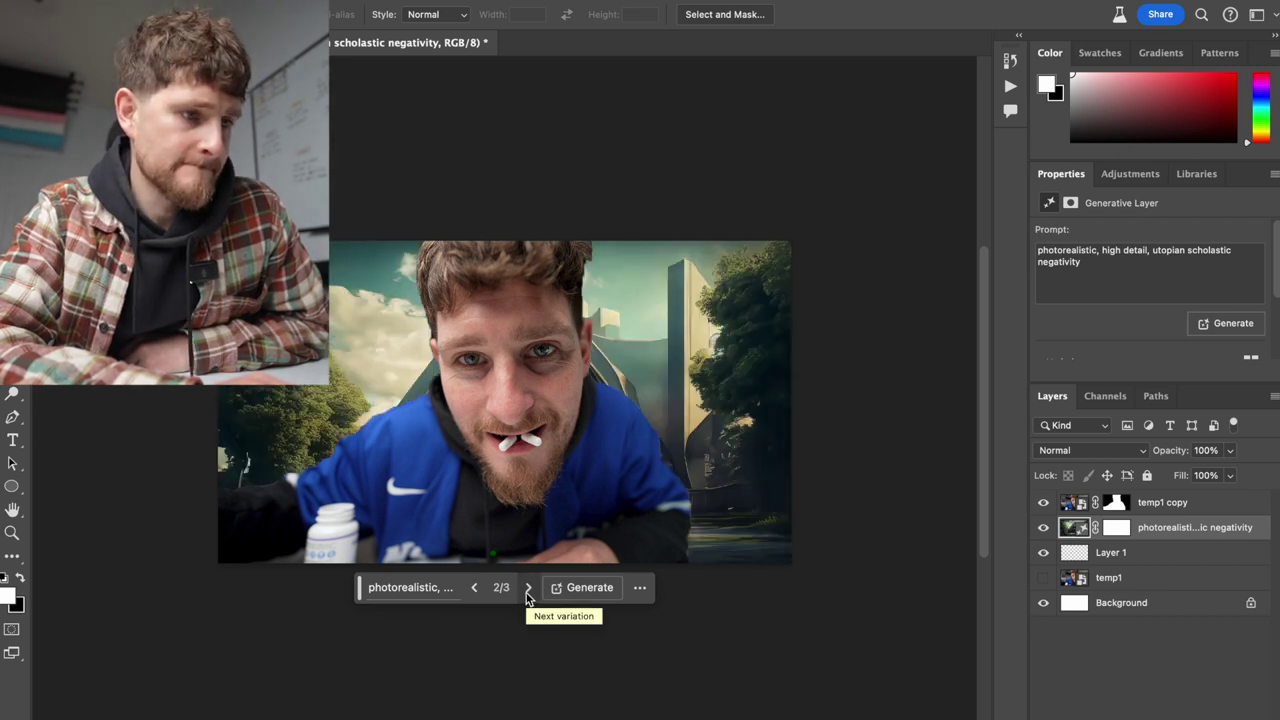
left_click(528, 590)
left_click(528, 590)
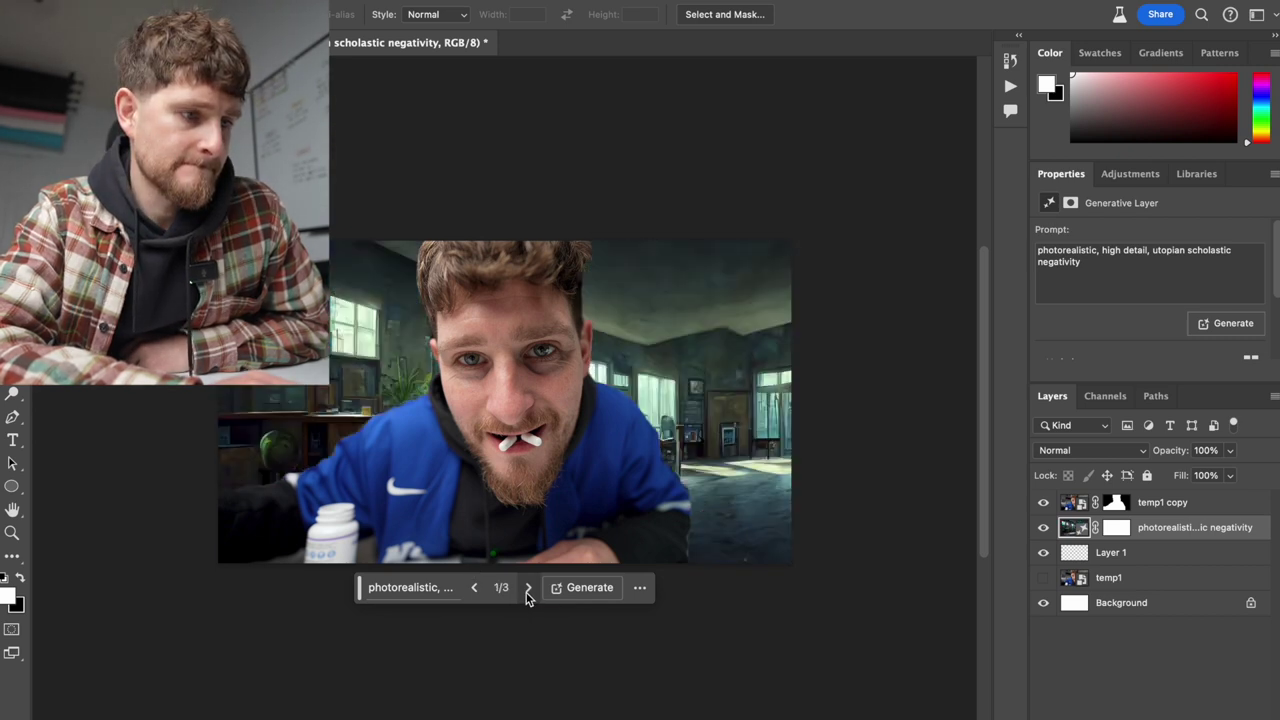
left_click(528, 590)
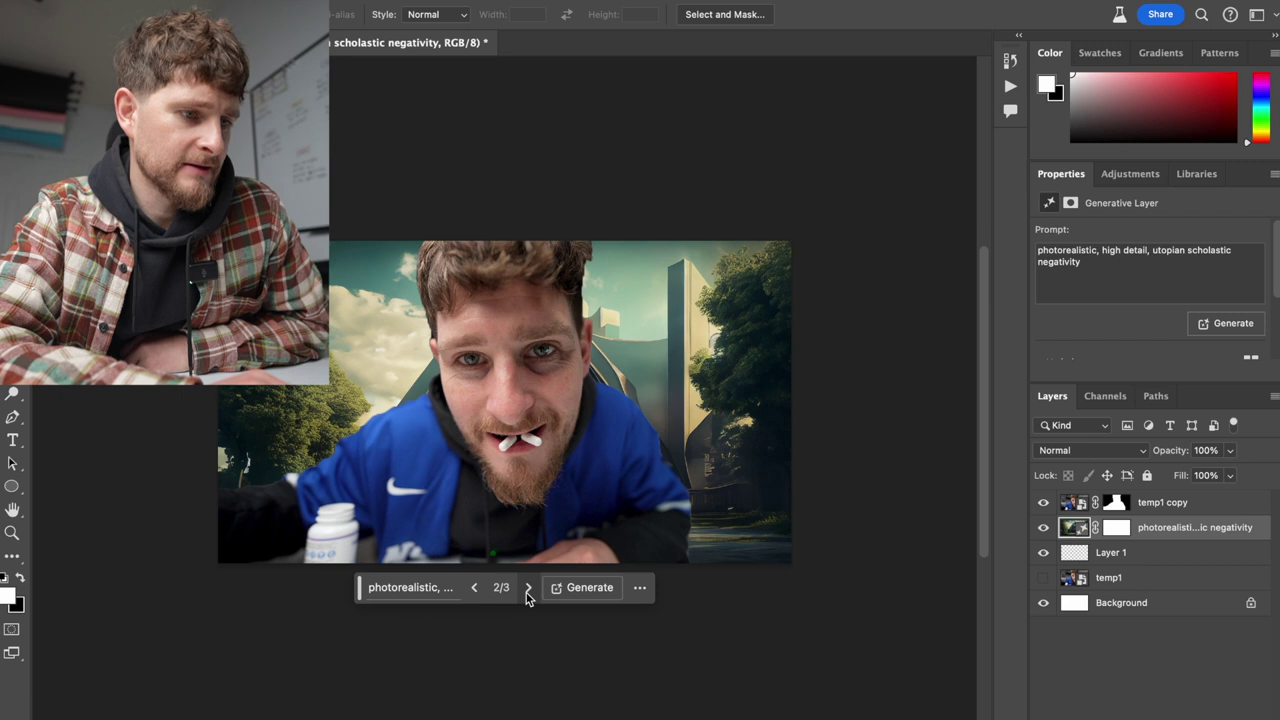
left_click(528, 588)
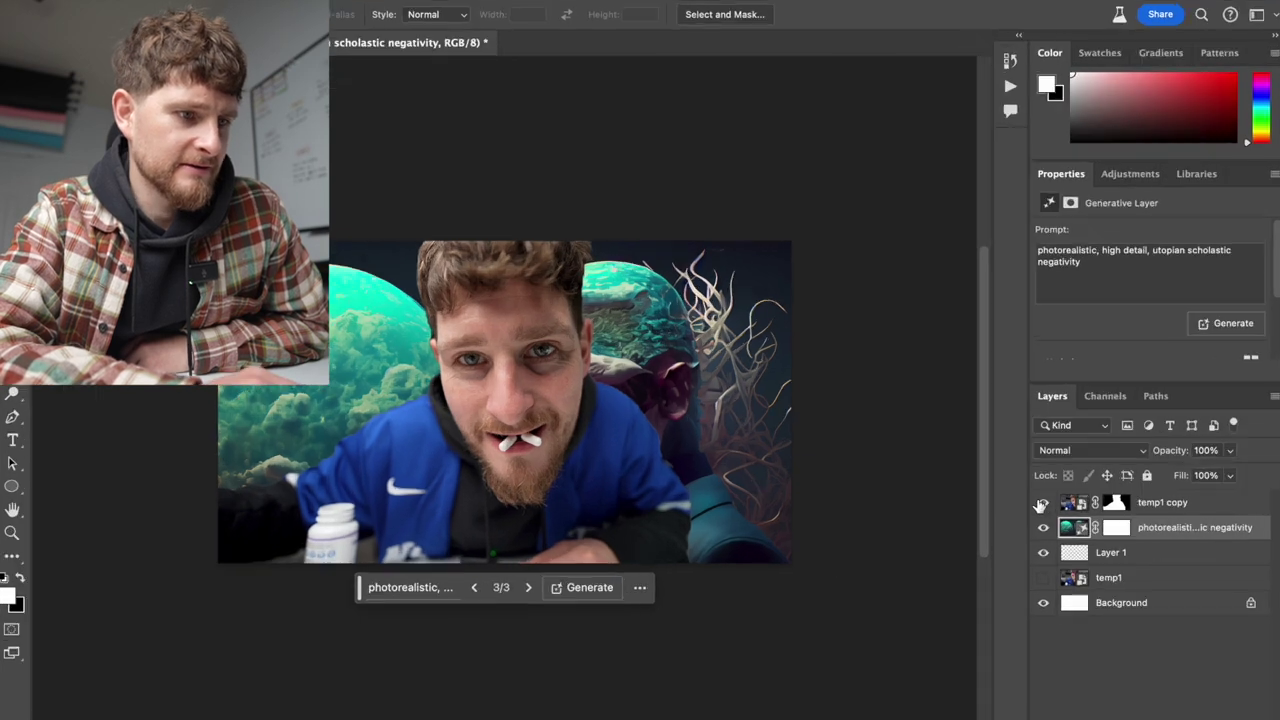
- Hide the masked temp1 copy layer and generate more background variations from the same prompt, browsing to the third variation
left_click(1042, 503)
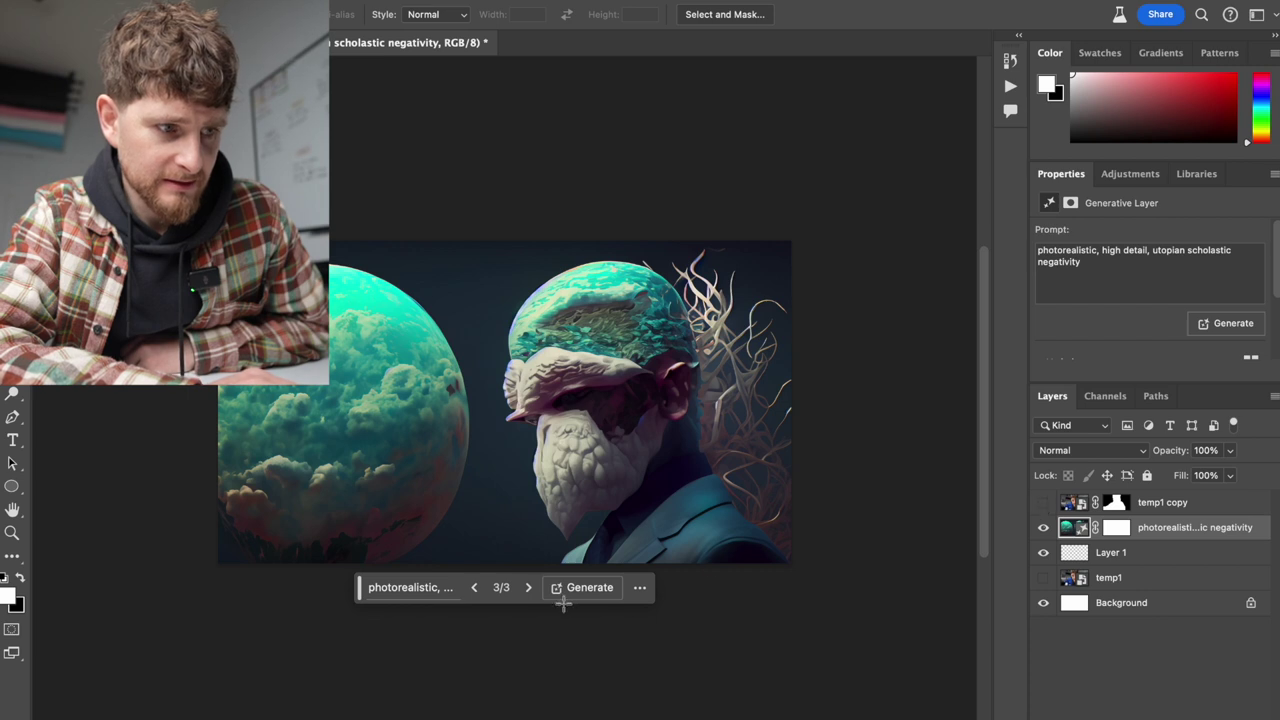
left_click(590, 588)
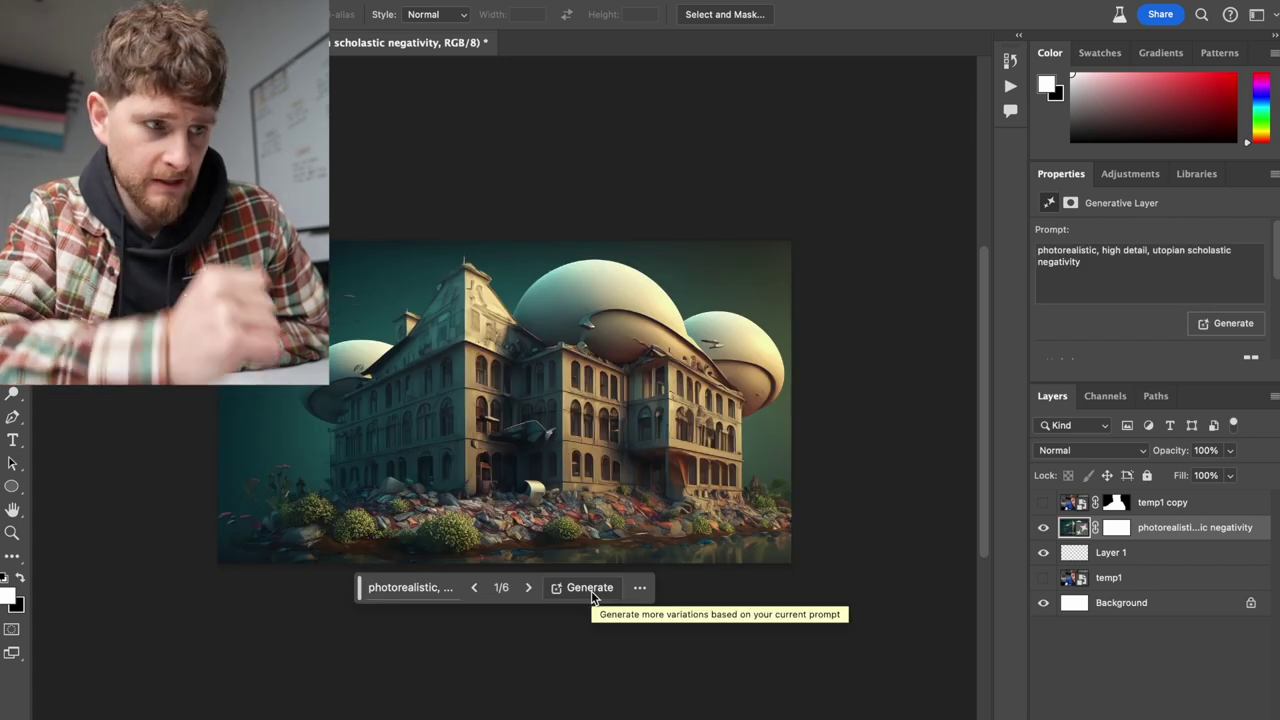
left_click(528, 590)
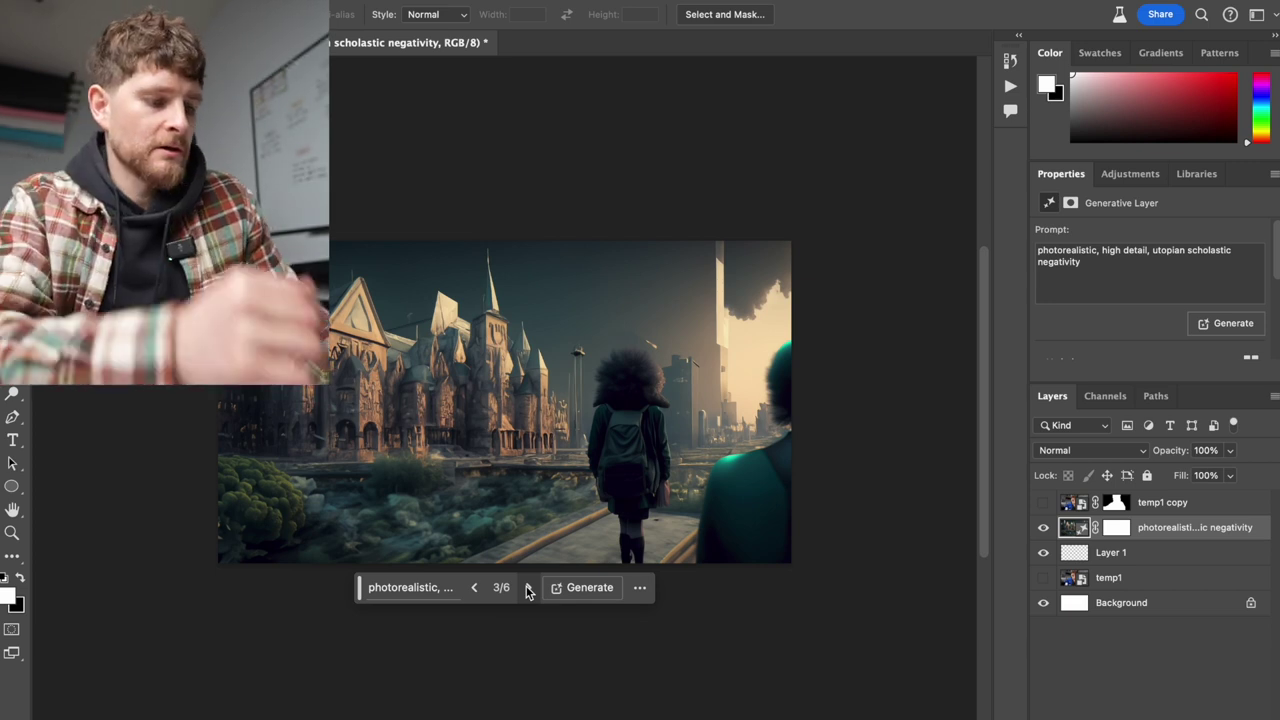
- Switch to the web browser and search Google for "90s design trends"
key("super+Tab")
key("super+Tab")
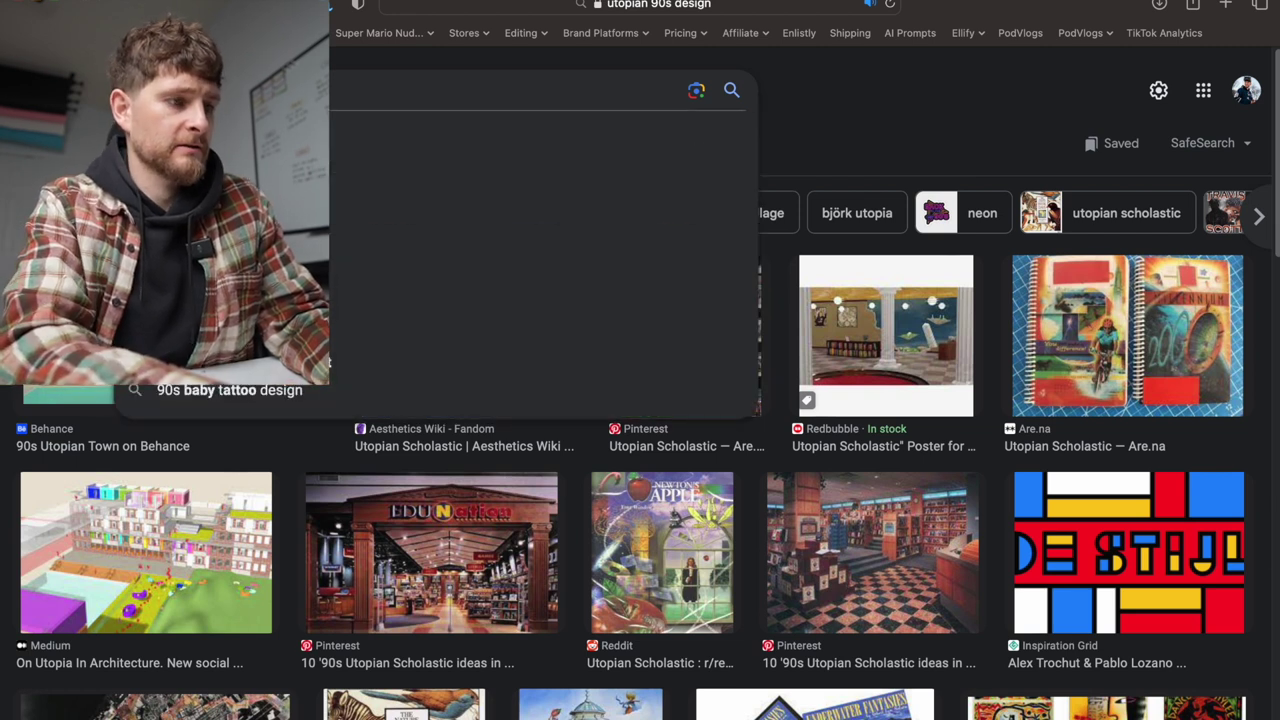
key("Return")
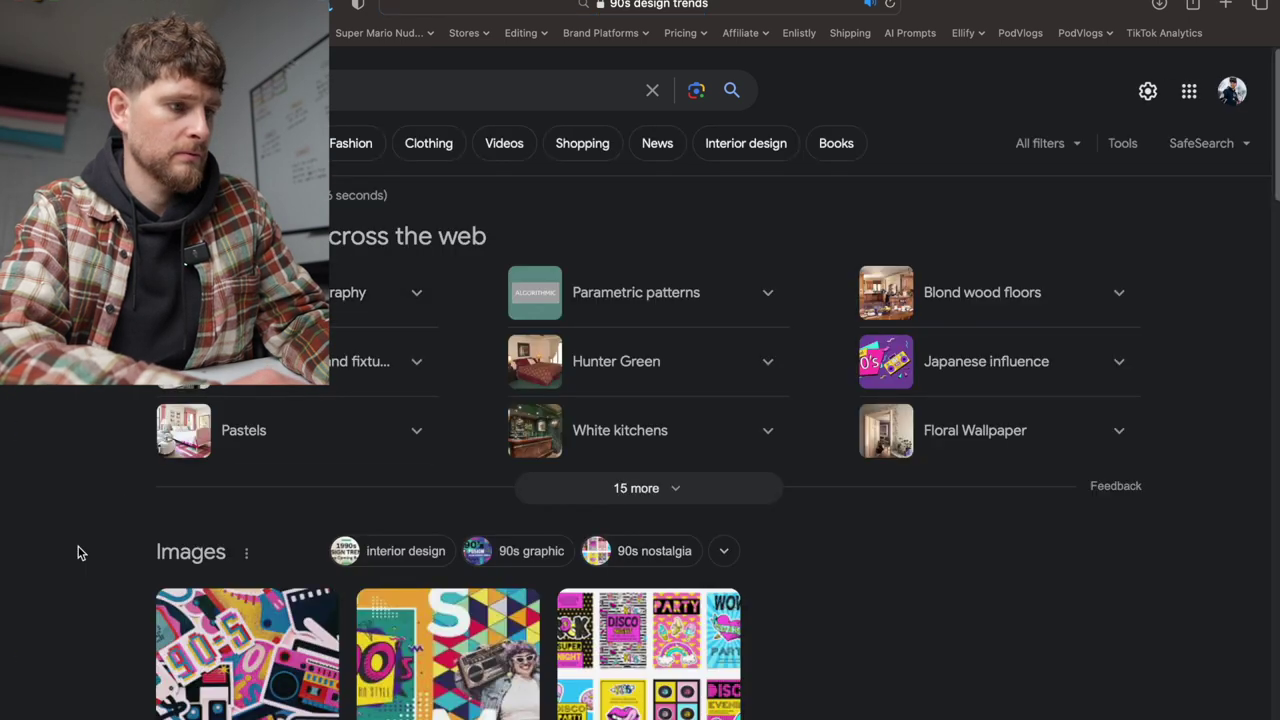
- Open Dribbble's "Get inspired by 90s graphic design trends" result in a new tab and dismiss its promotional popup
scroll(80, 553, "down", 10)
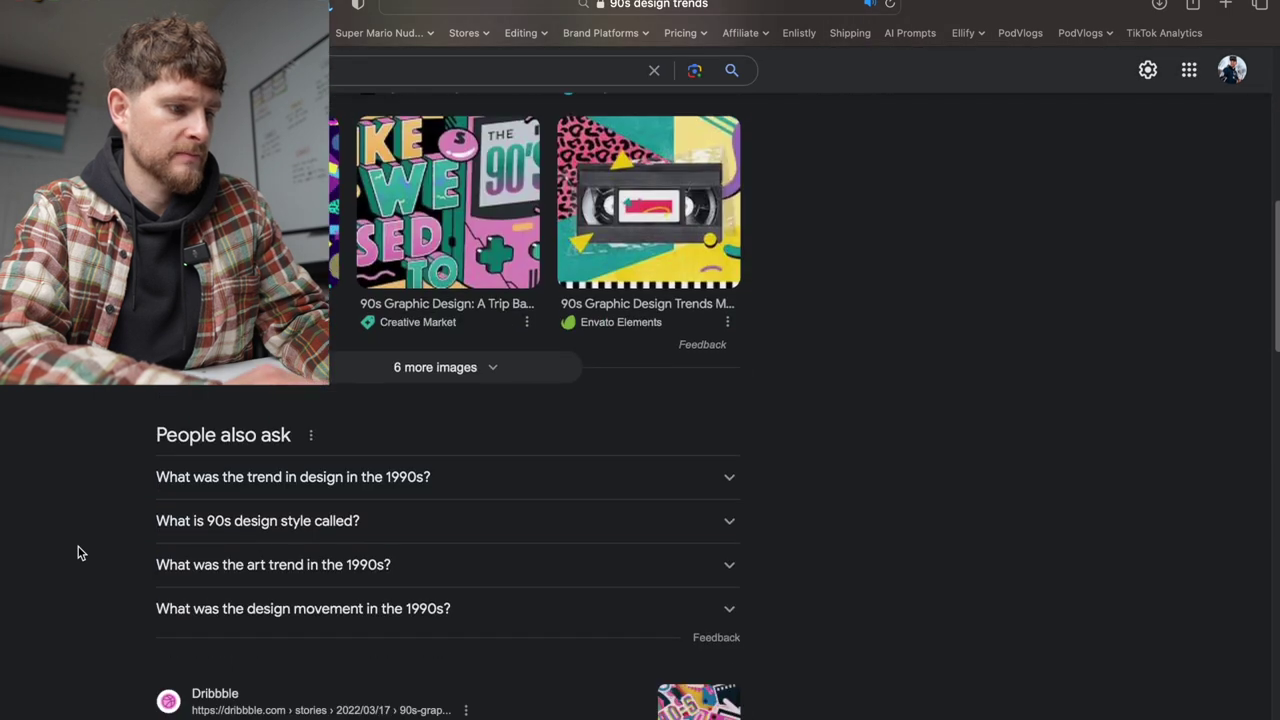
left_click(470, 386, "super")
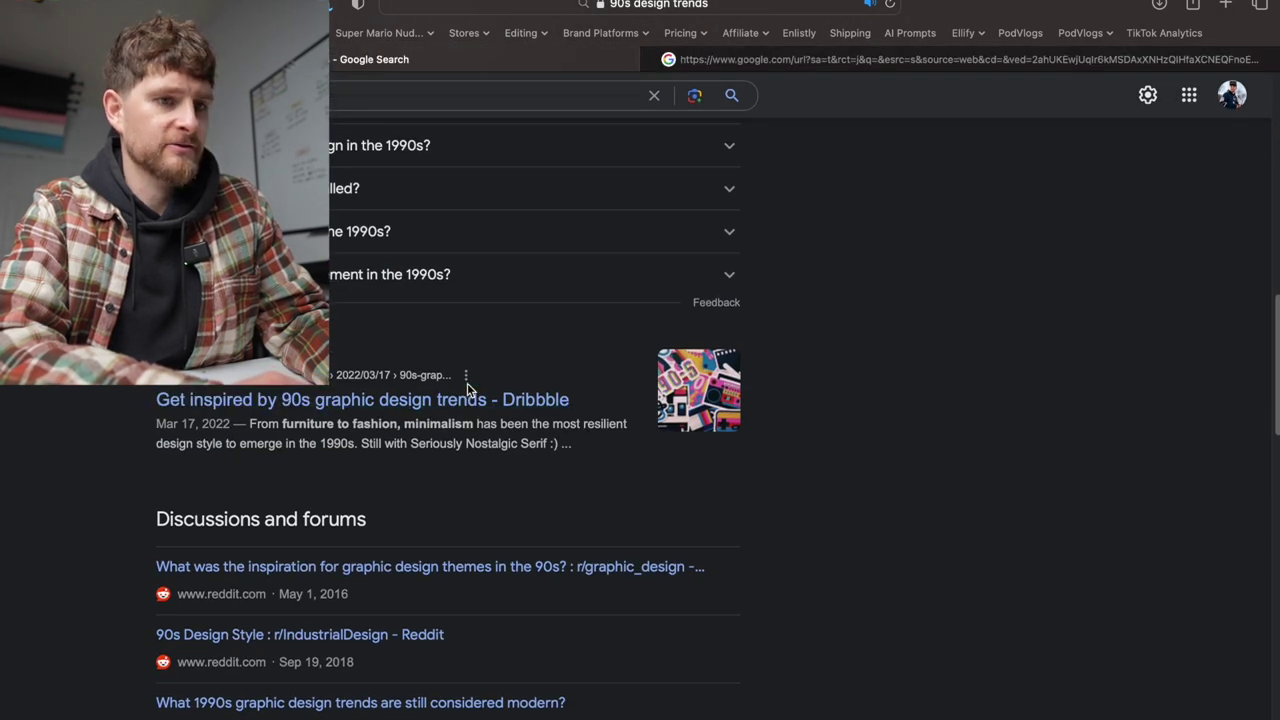
left_click(1000, 59)
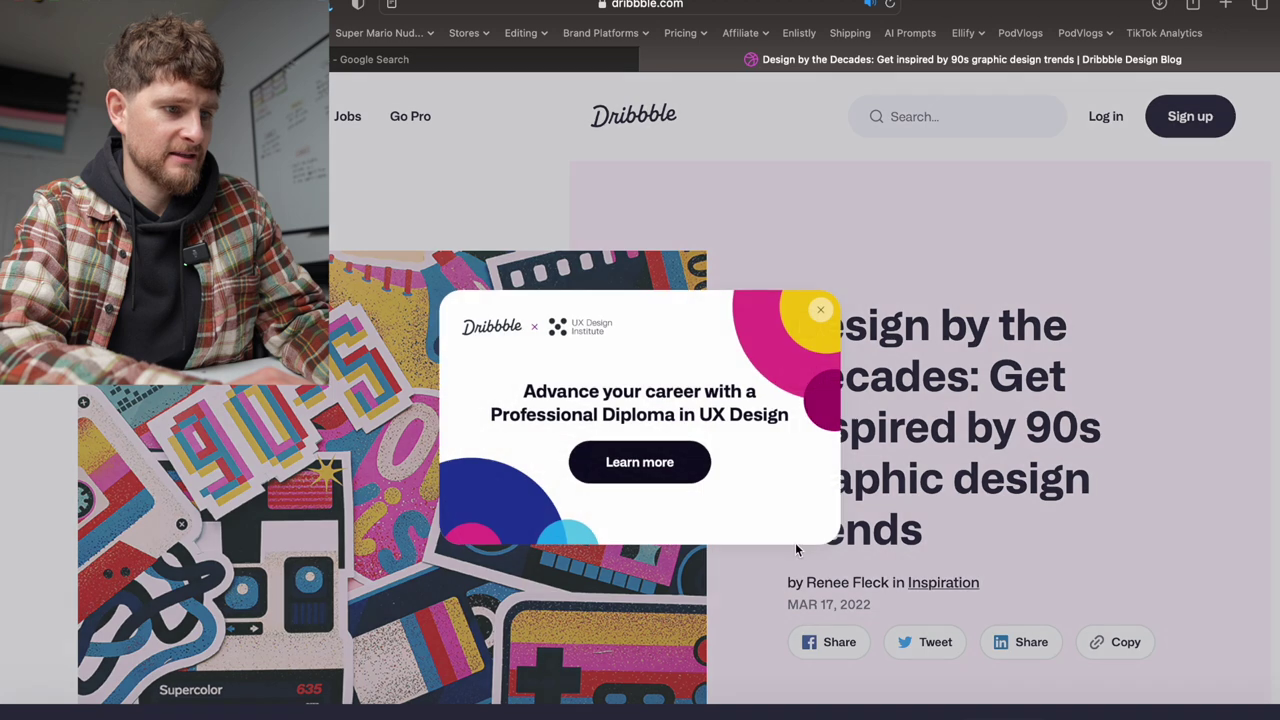
left_click(821, 310)
- Look through the Dribbble article's sections and example artwork for 90s graphic design styles
scroll(720, 480, "down", 10)
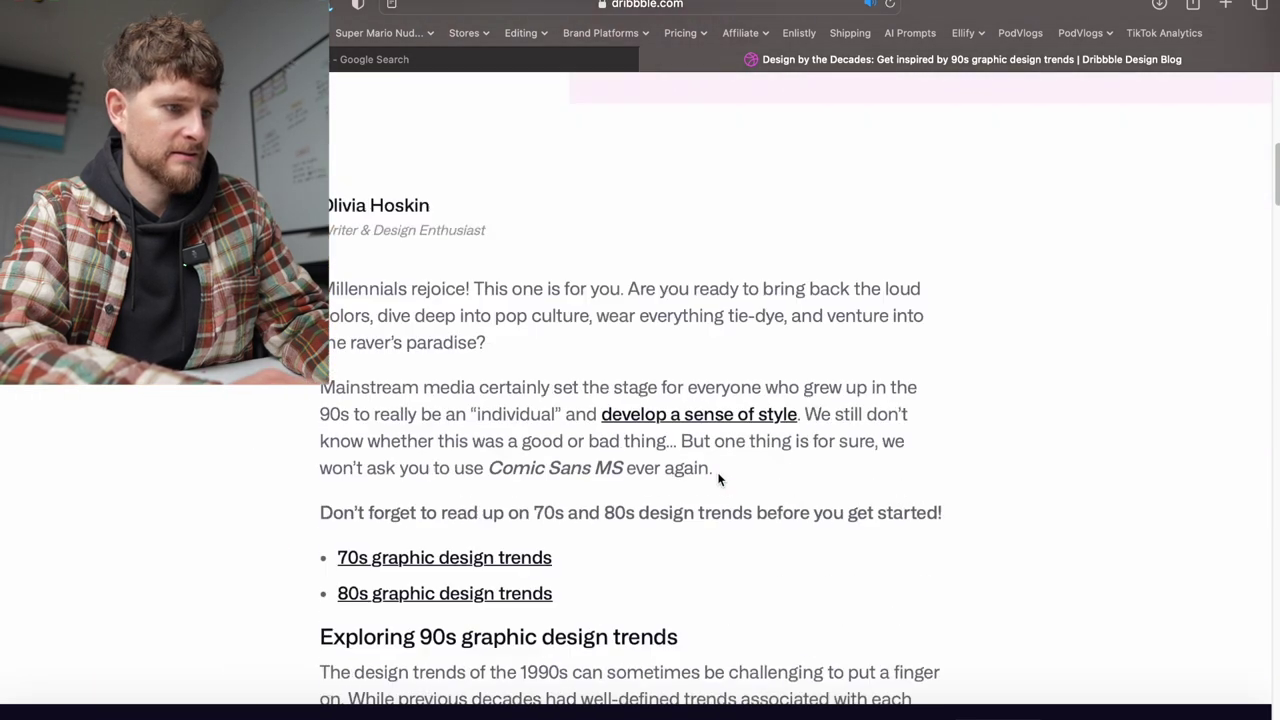
scroll(1005, 545, "down", 15)
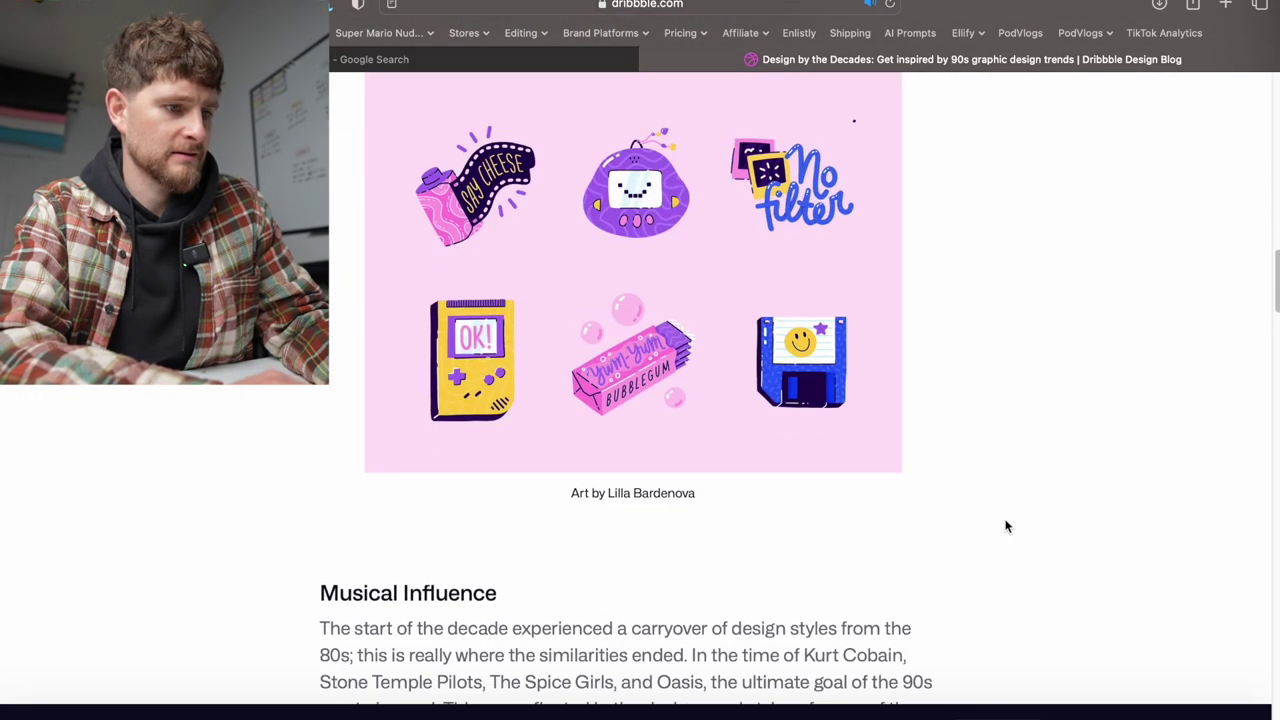
scroll(1005, 525, "down", 5)
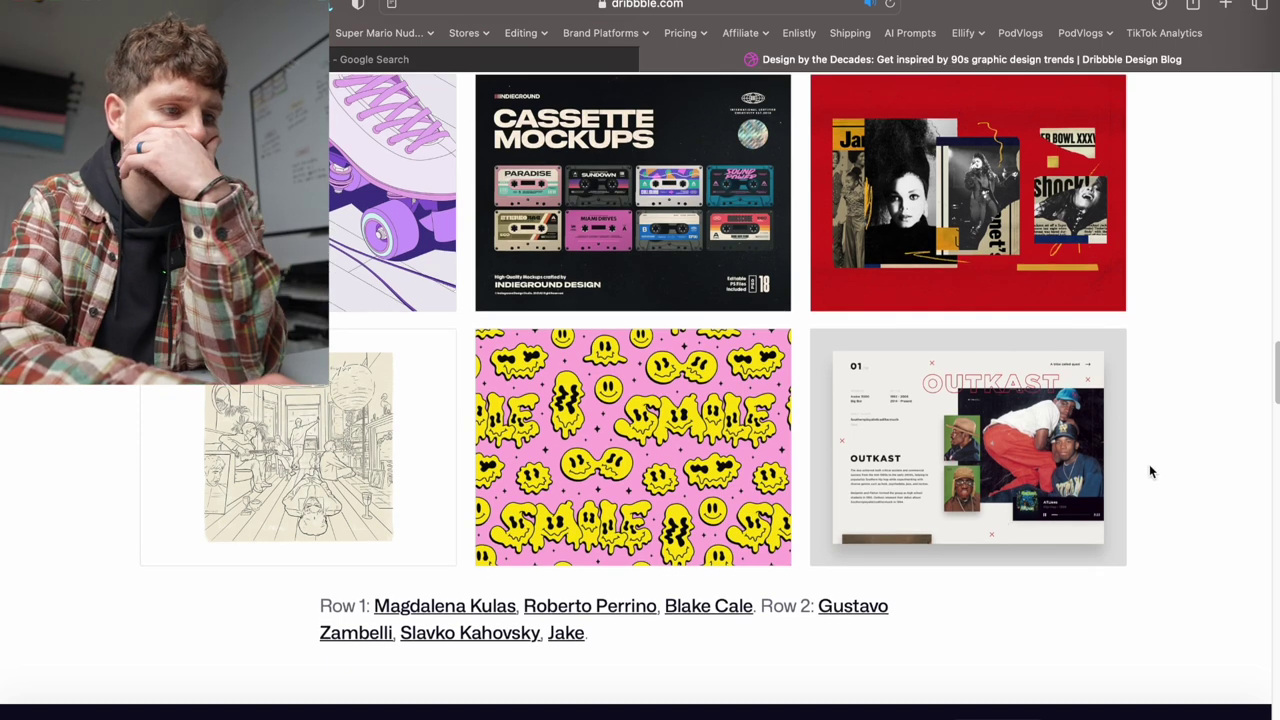
scroll(1149, 464, "down", 9)
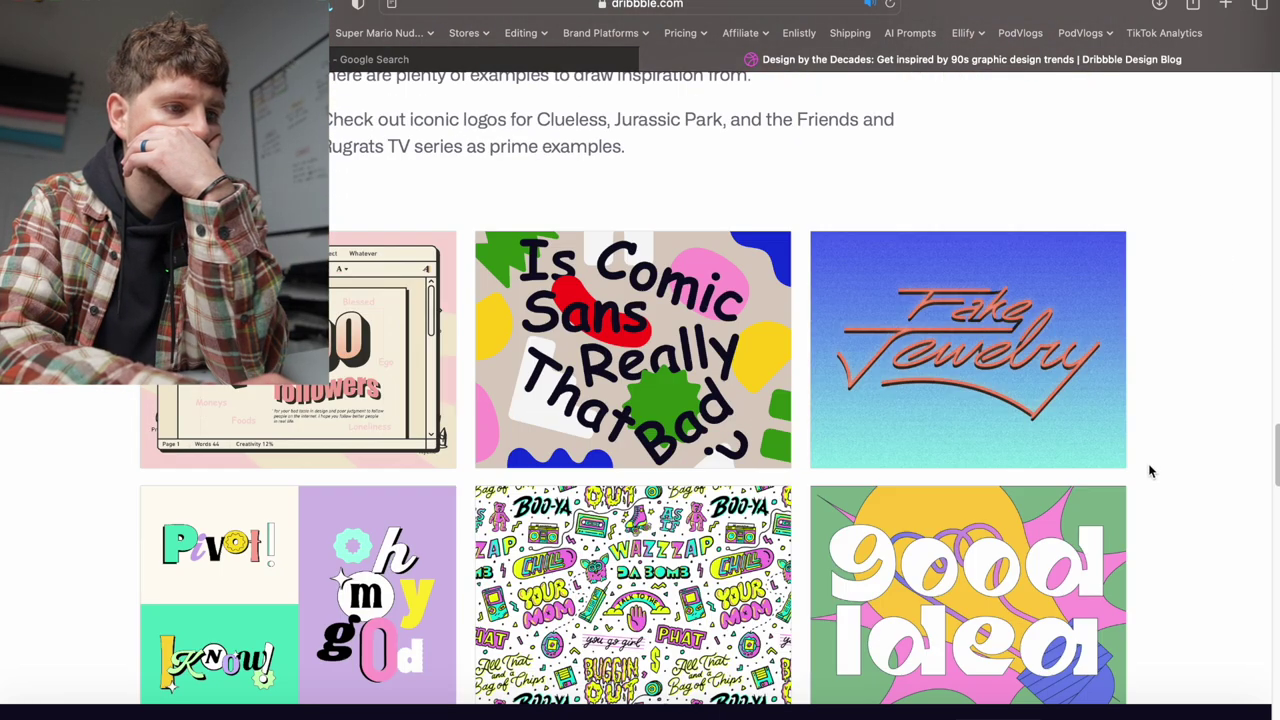
scroll(1154, 508, "down", 7)
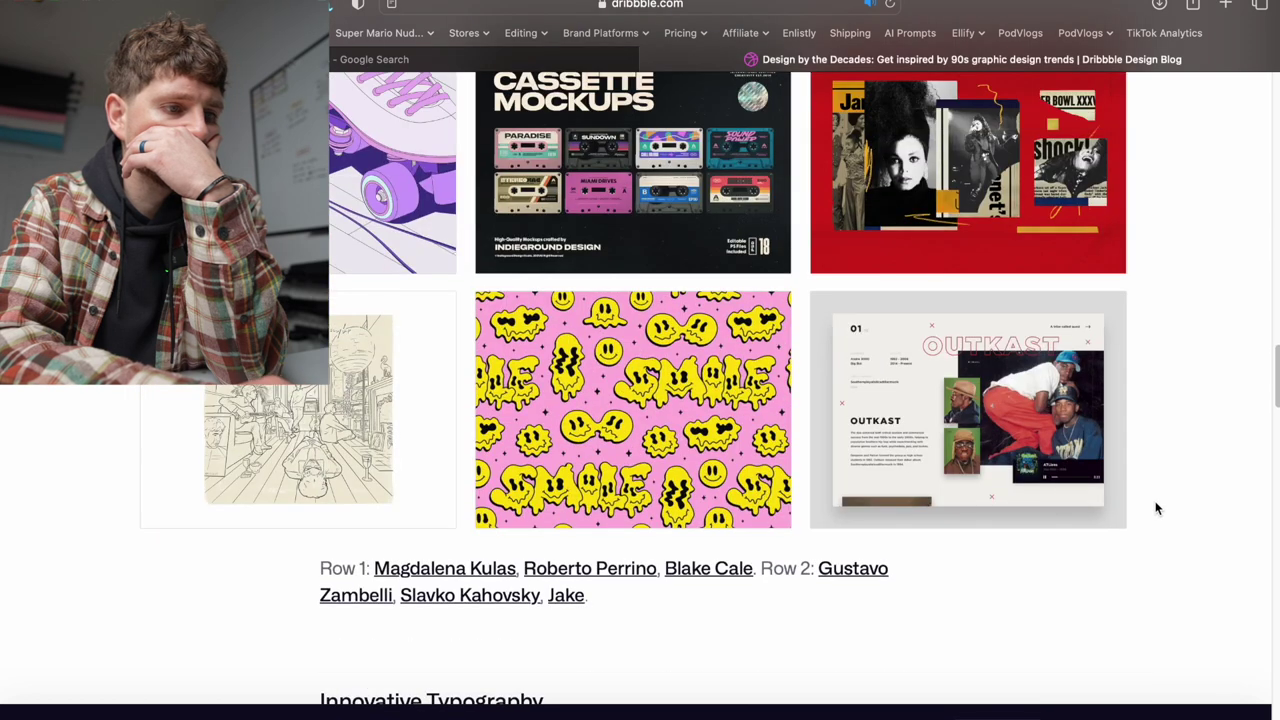
- Examine the Musical Influence section of the Dribbble article and its example artwork
scroll(1155, 508, "up", 2)
scroll(1155, 508, "up", 3)
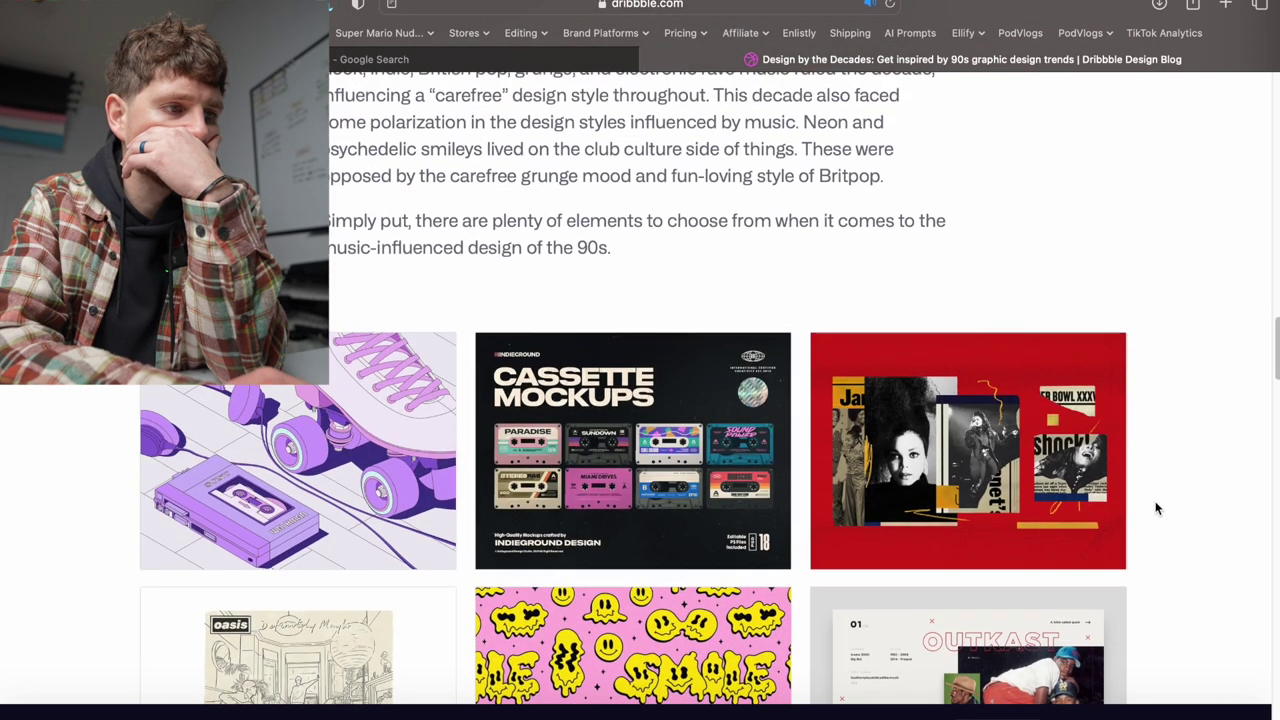
scroll(1155, 508, "up", 2)
scroll(1155, 508, "down", 2)
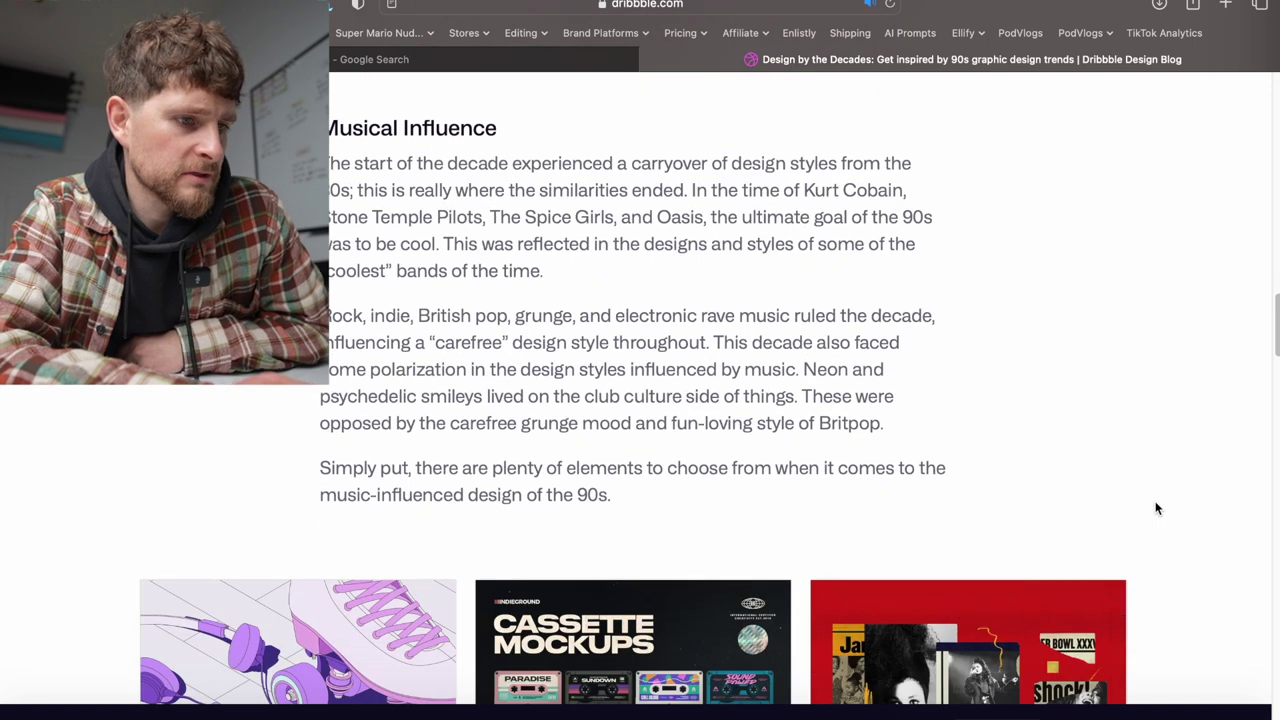
scroll(1155, 508, "down", 3)
scroll(1155, 508, "down", 2)
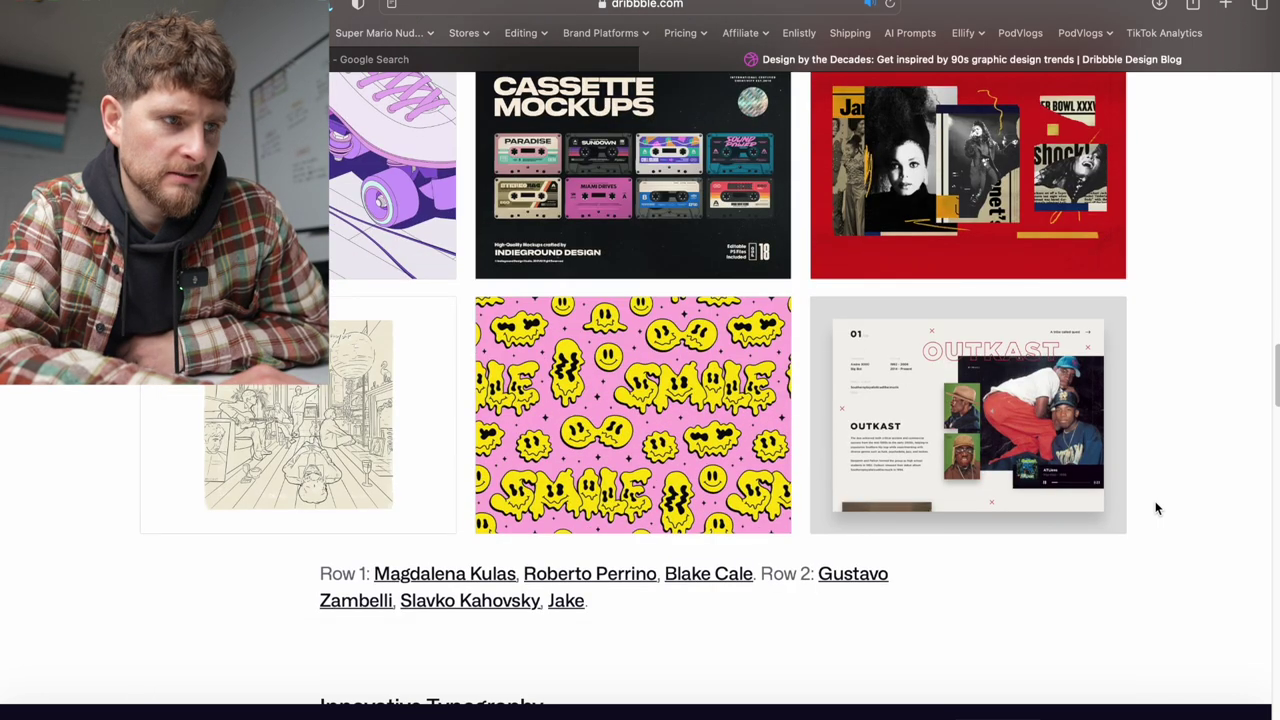
- Look through the typography, Minimalism and Anti-Design sections down to the end of the Dribbble article
scroll(1155, 508, "down", 12)
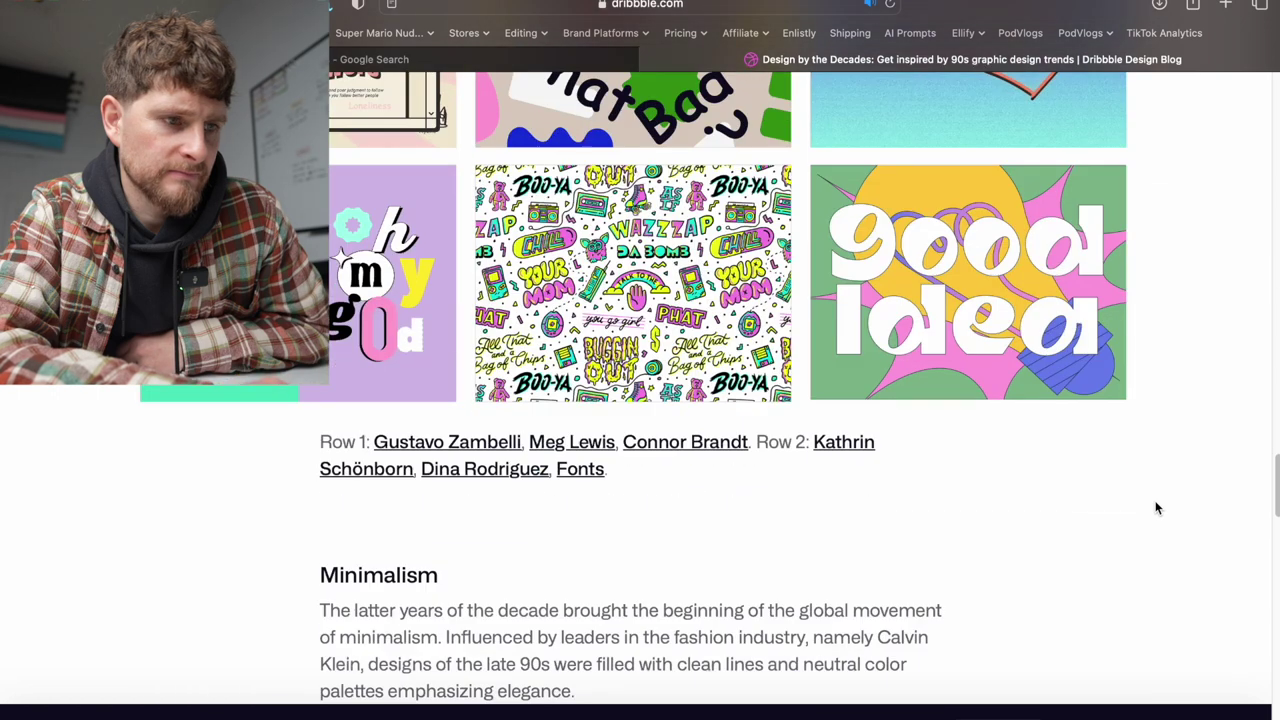
scroll(1155, 508, "down", 5)
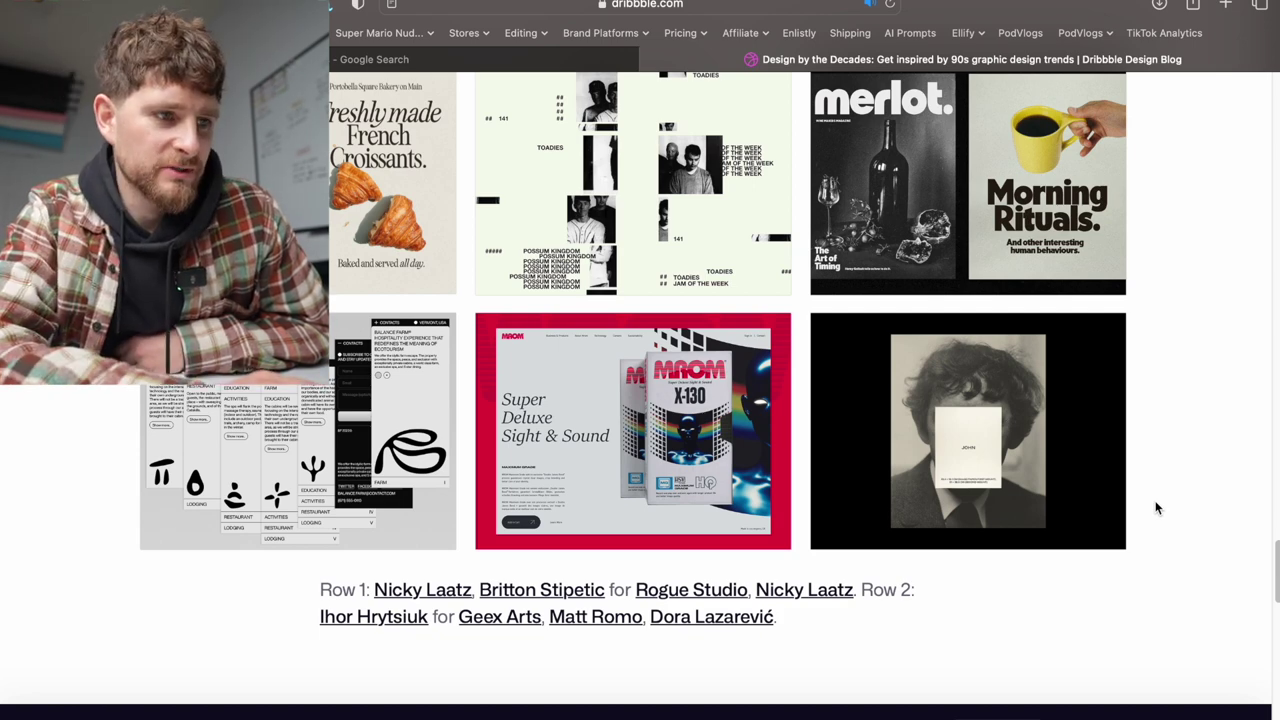
scroll(1156, 508, "down", 3)
scroll(1156, 508, "down", 10)
scroll(1156, 508, "up", 4)
scroll(1156, 508, "down", 10)
scroll(1156, 508, "down", 5)
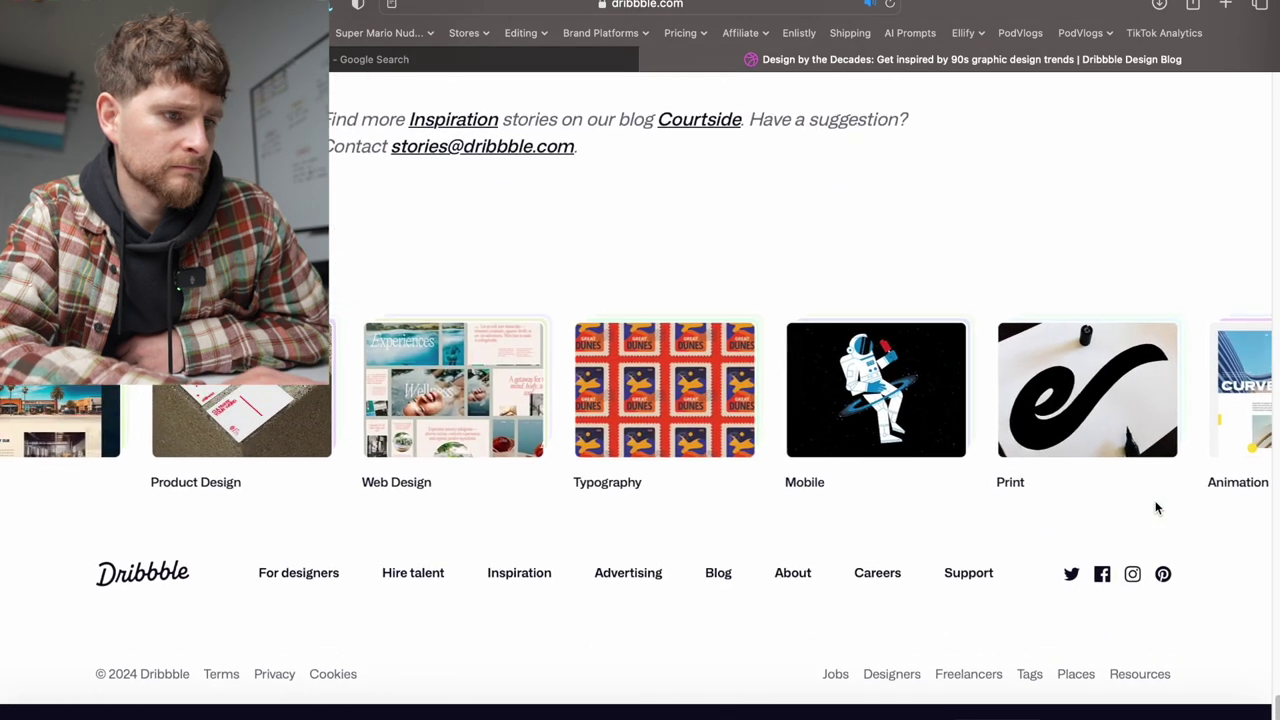
scroll(1156, 508, "up", 10)
scroll(1156, 508, "down", 8)
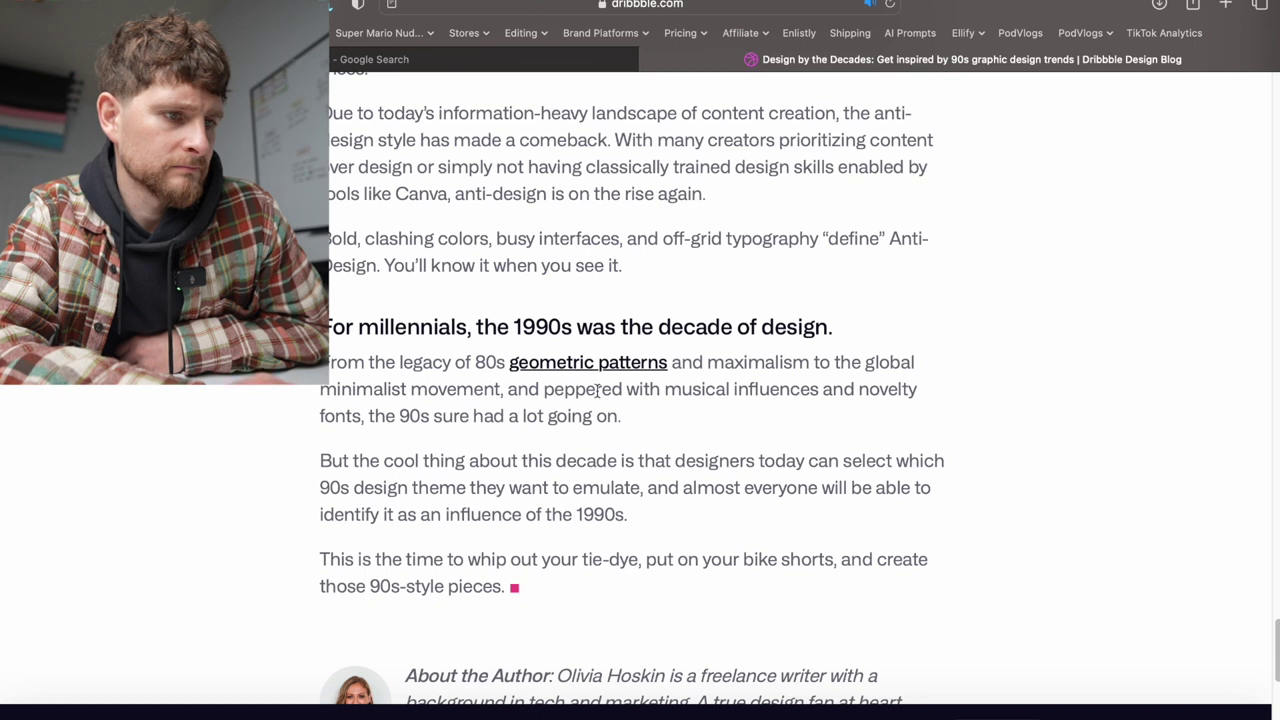
- Open the linked geometric patterns article and look through its Brand Identity Systems examples
left_click(574, 366)
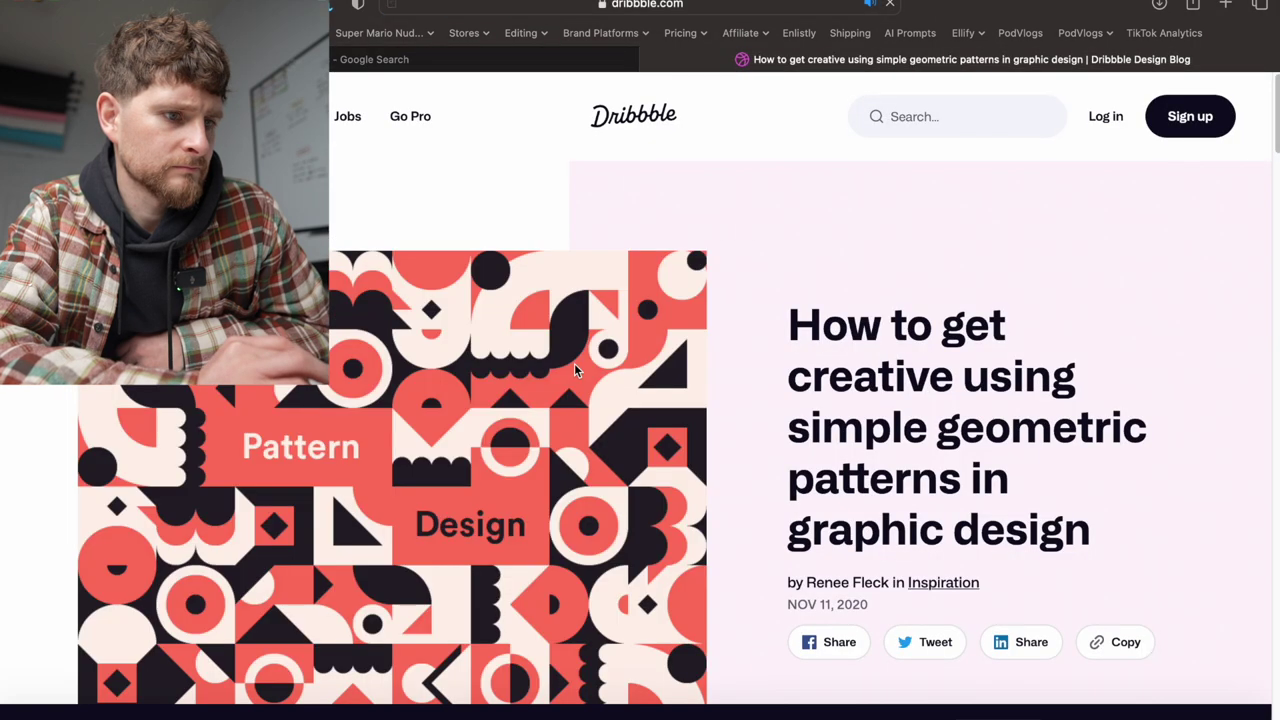
scroll(720, 563, "down", 10)
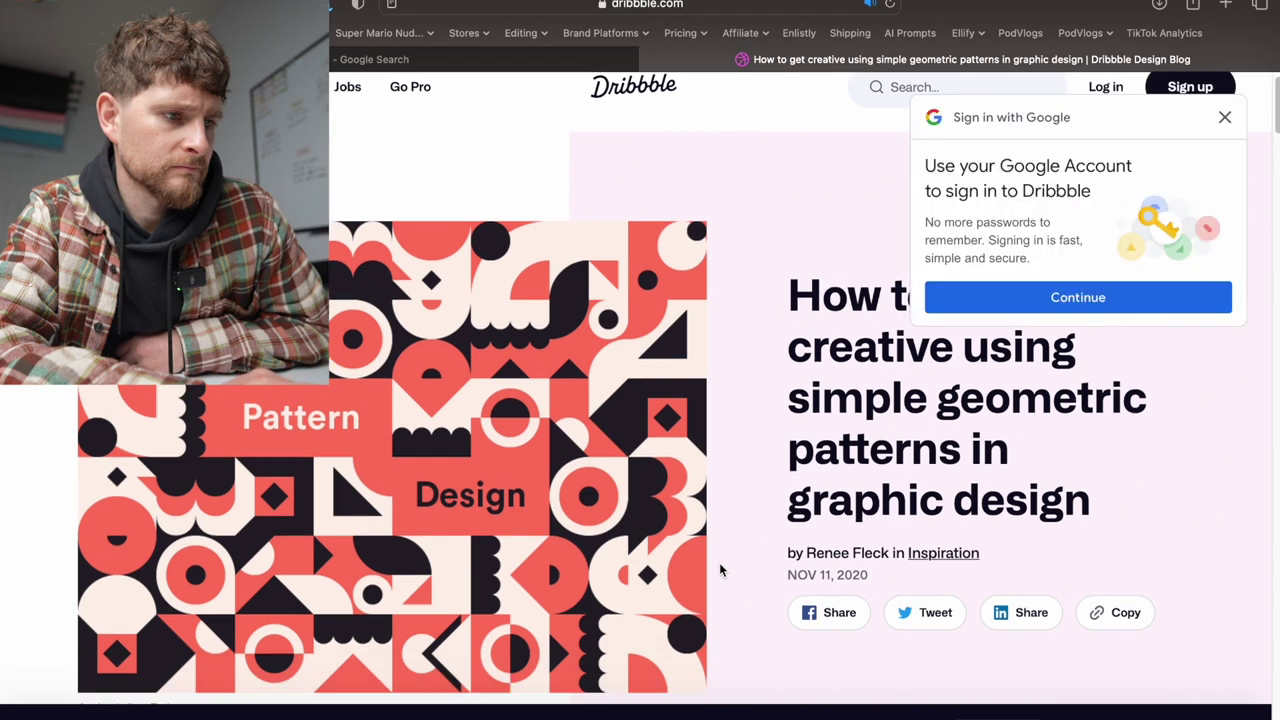
scroll(720, 568, "down", 10)
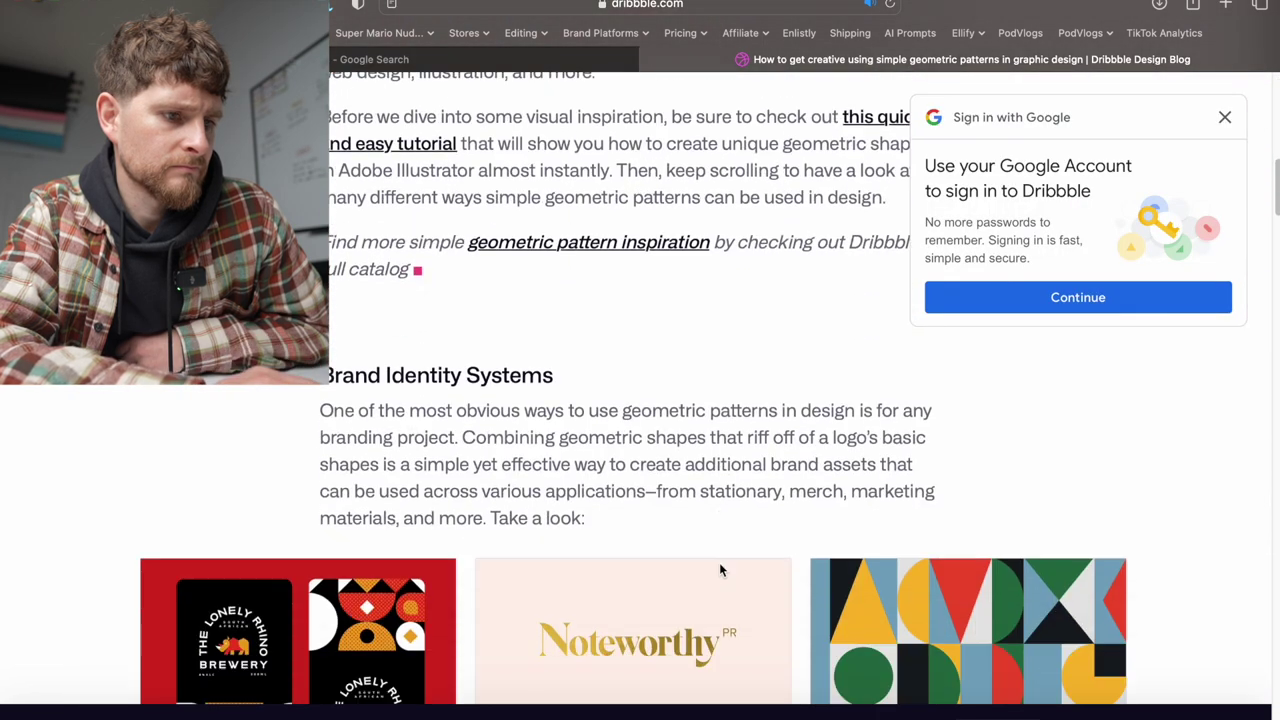
scroll(720, 568, "down", 10)
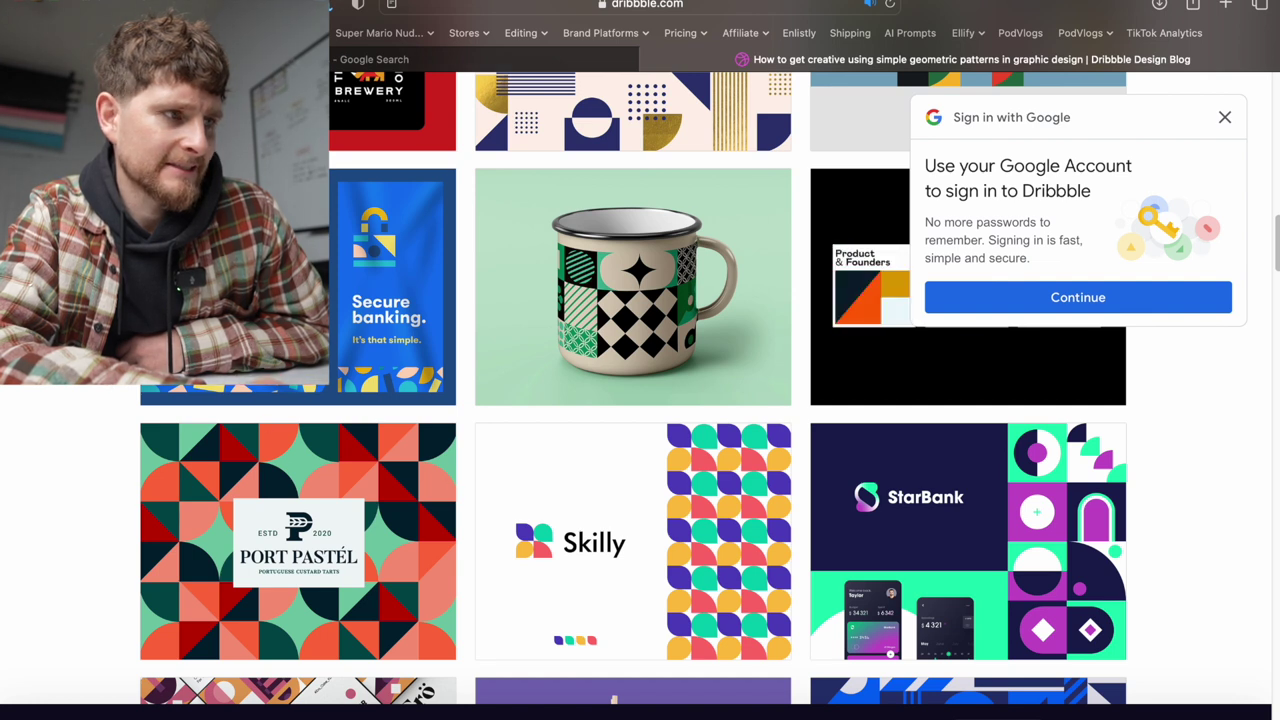
- Close the Dribbble tab and open Envato Tuts+'s "90s Graphic Design Trends" search result in a new tab, switching to it
left_click(645, 62)
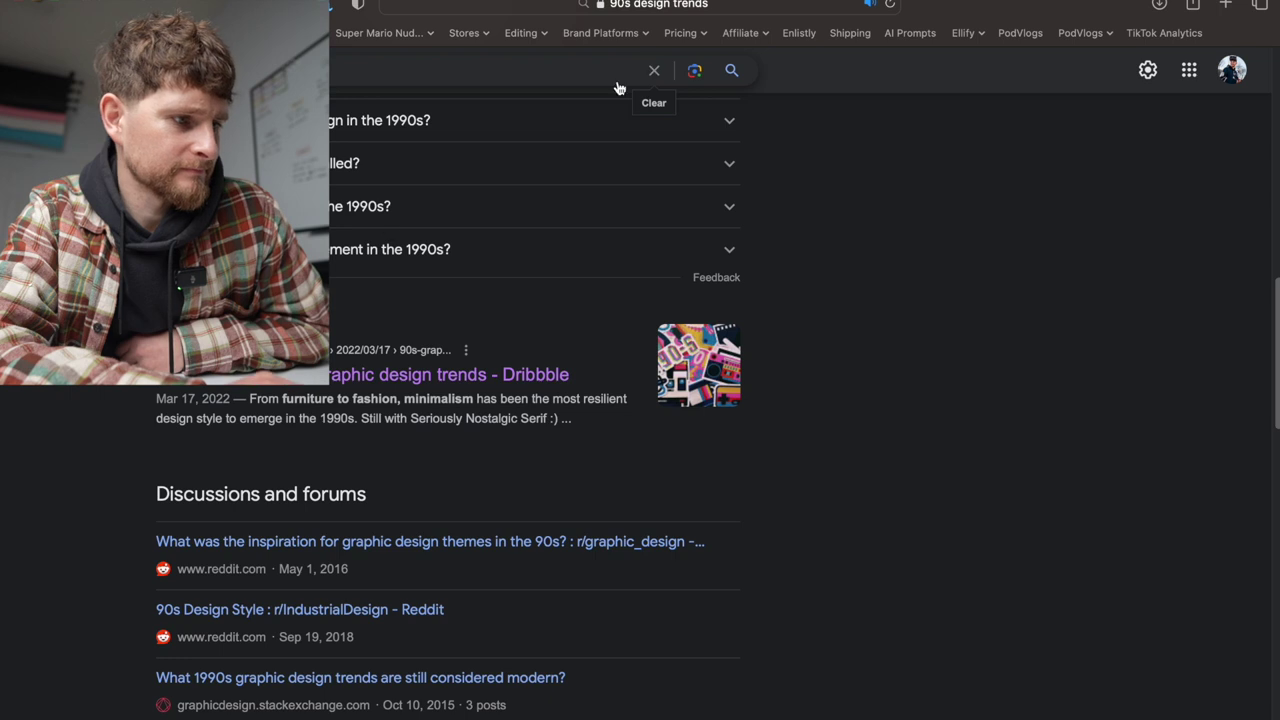
scroll(91, 643, "down", 5)
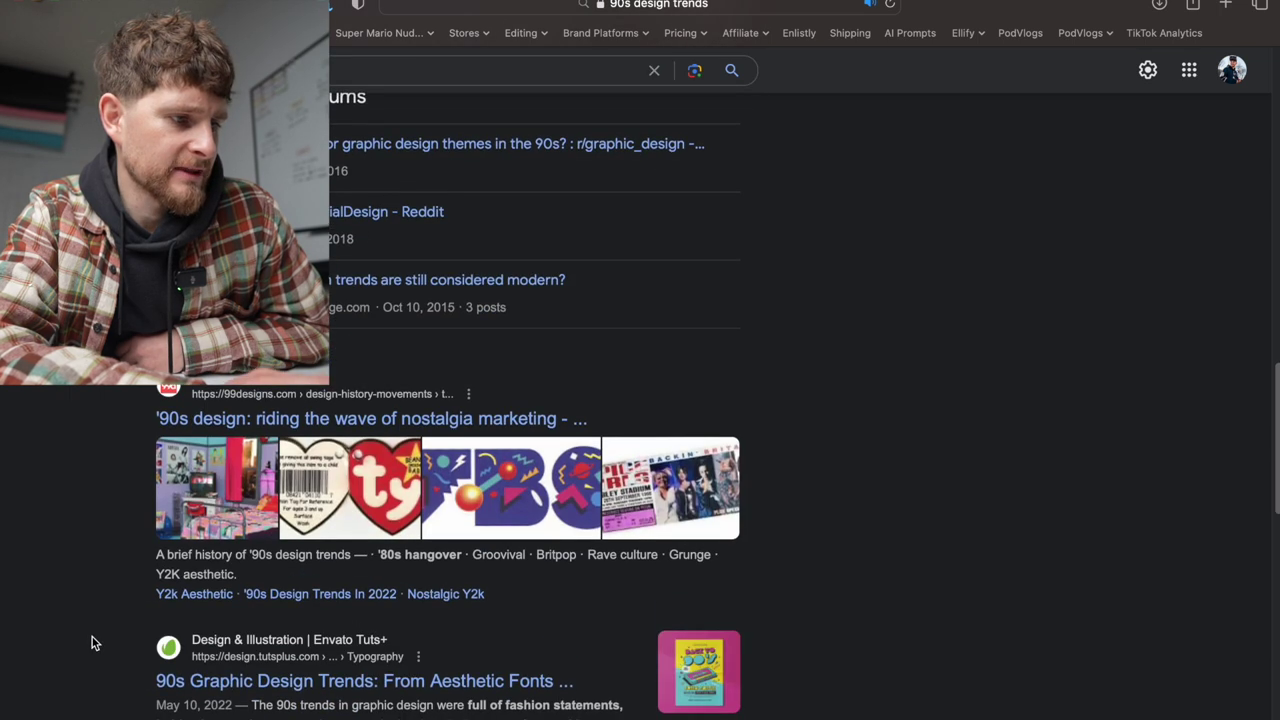
scroll(91, 643, "down", 3)
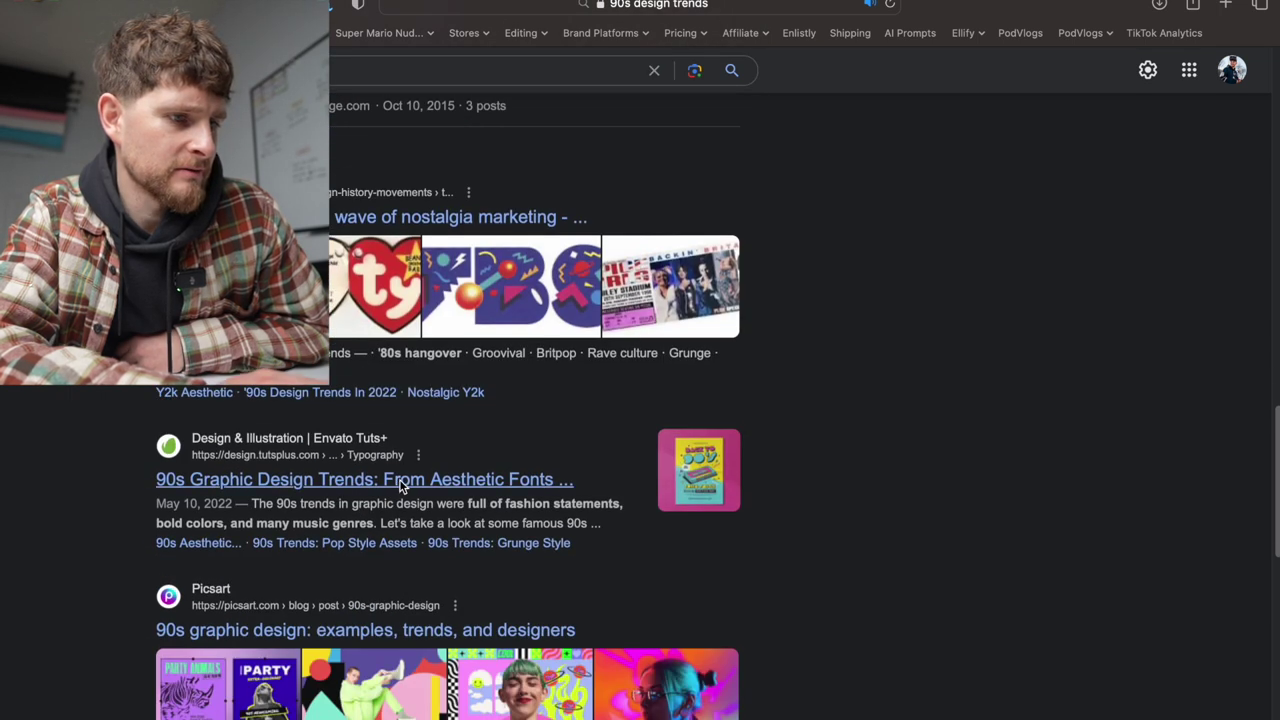
right_click(400, 485)
left_click(443, 489)
left_click(943, 60)
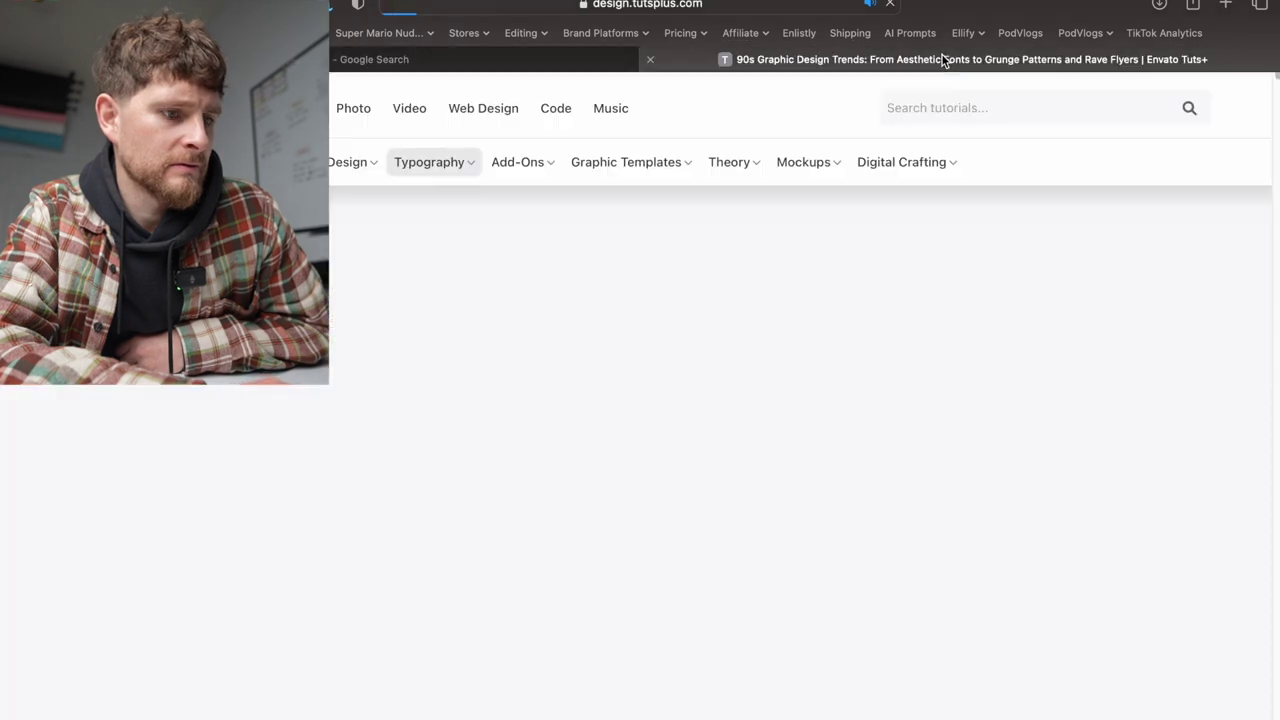
- Read the Envato Tuts+ article's Aesthetic Characteristics and examine its Pop Style Assets, from the Moonlight font to the "Back to 90's" poster
scroll(230, 614, "down", 10)
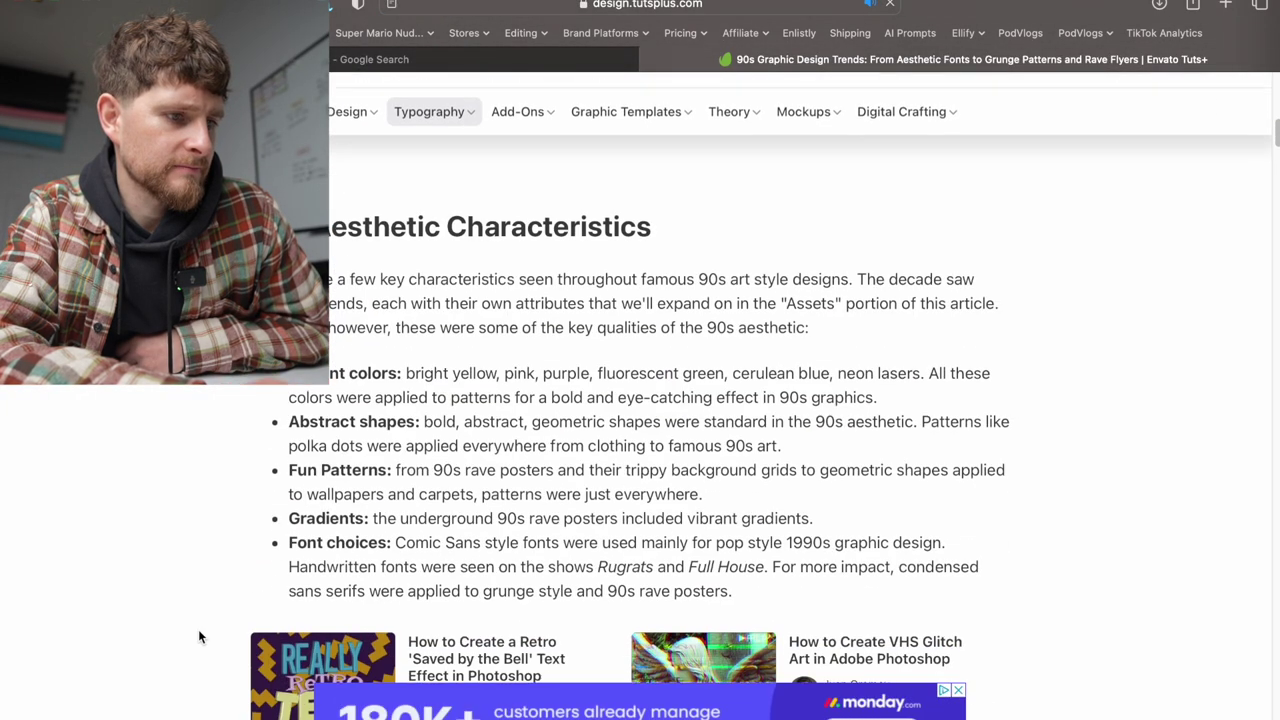
scroll(198, 629, "down", 1)
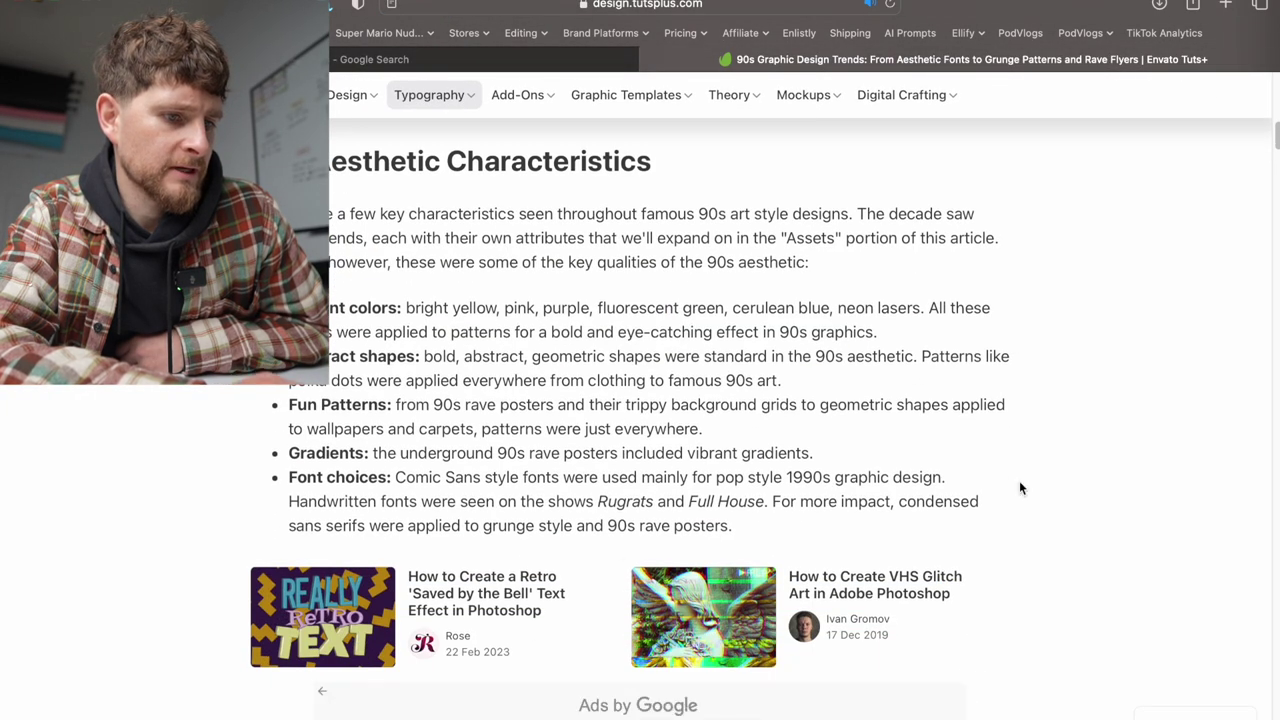
scroll(1015, 495, "down", 5)
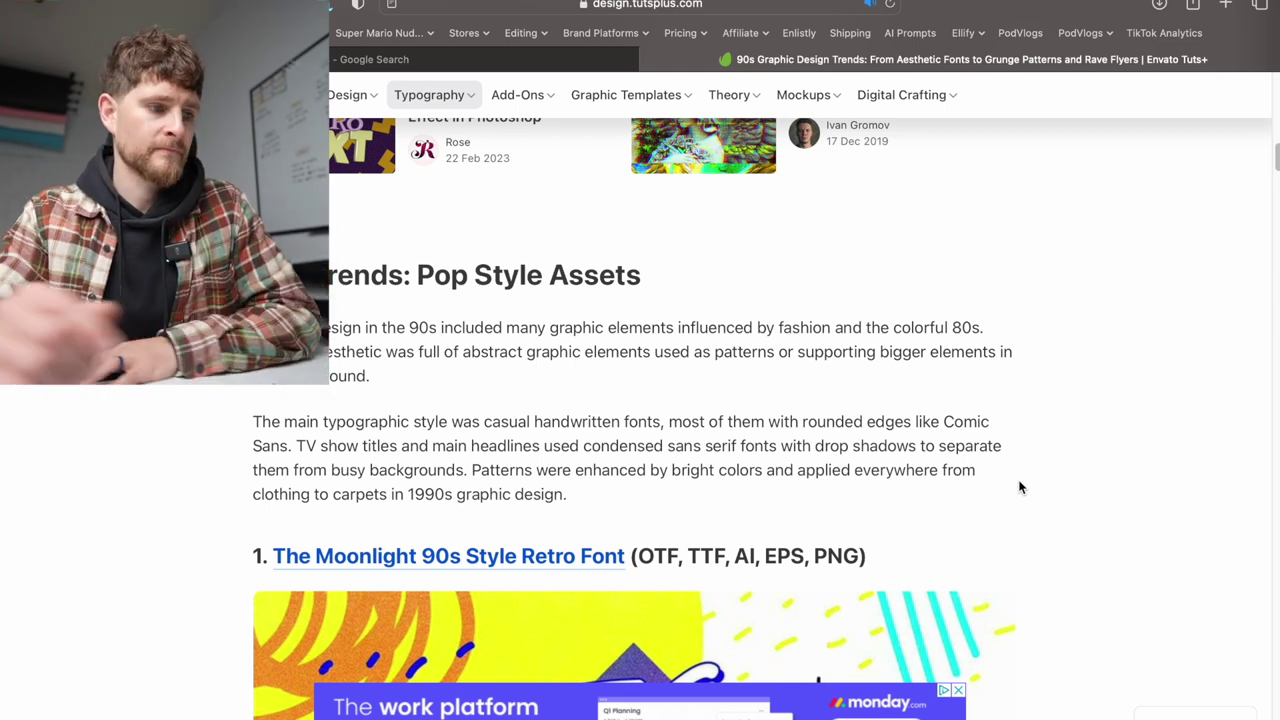
scroll(1020, 487, "down", 1)
scroll(1020, 487, "down", 6)
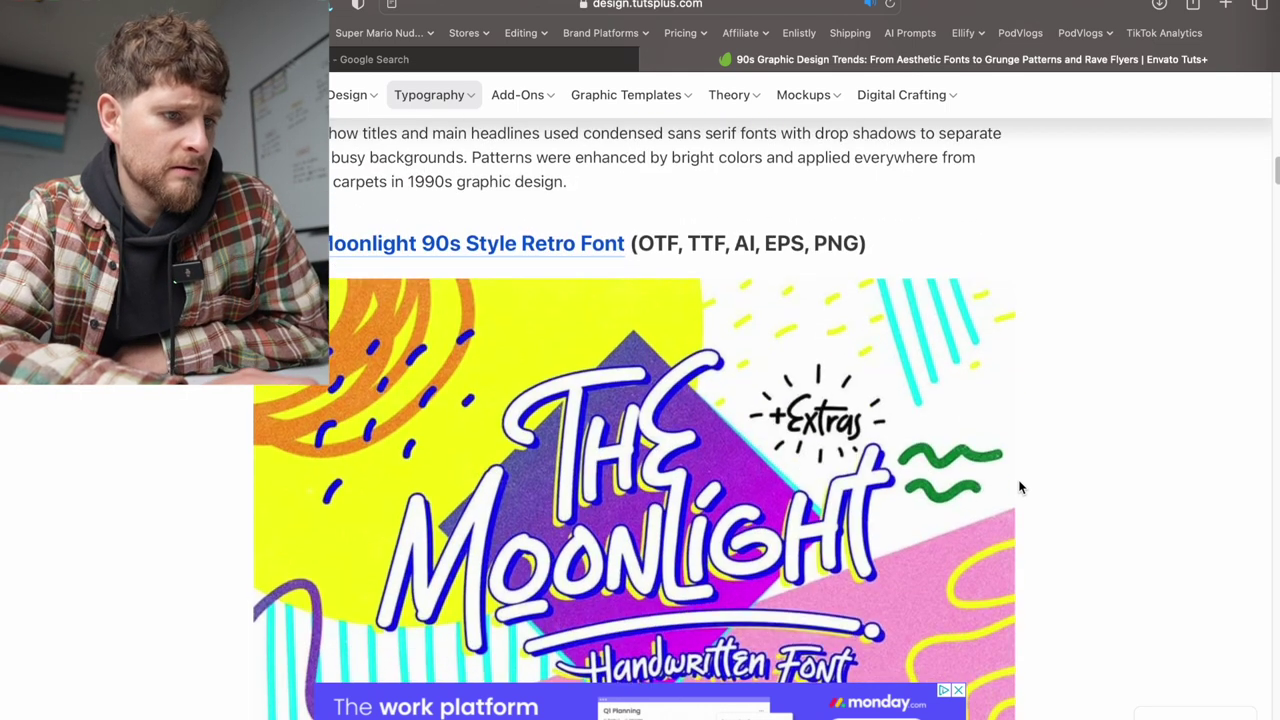
scroll(1020, 487, "down", 3)
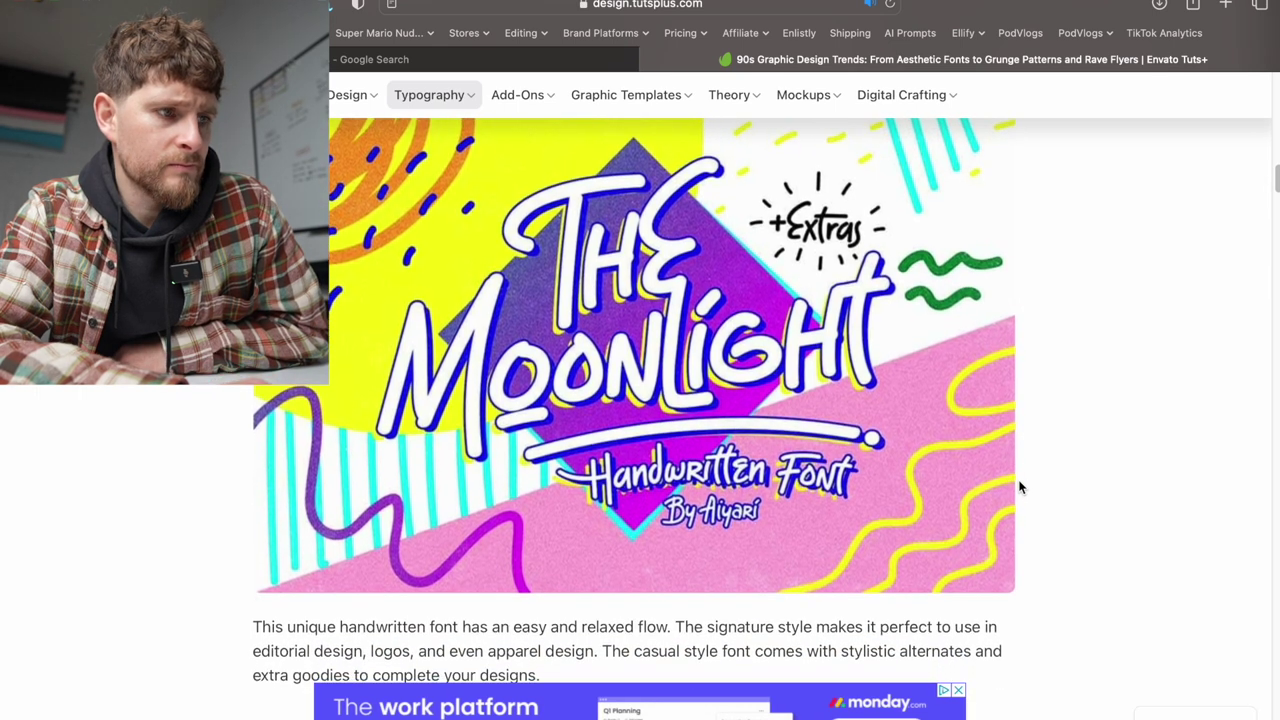
scroll(1020, 487, "down", 10)
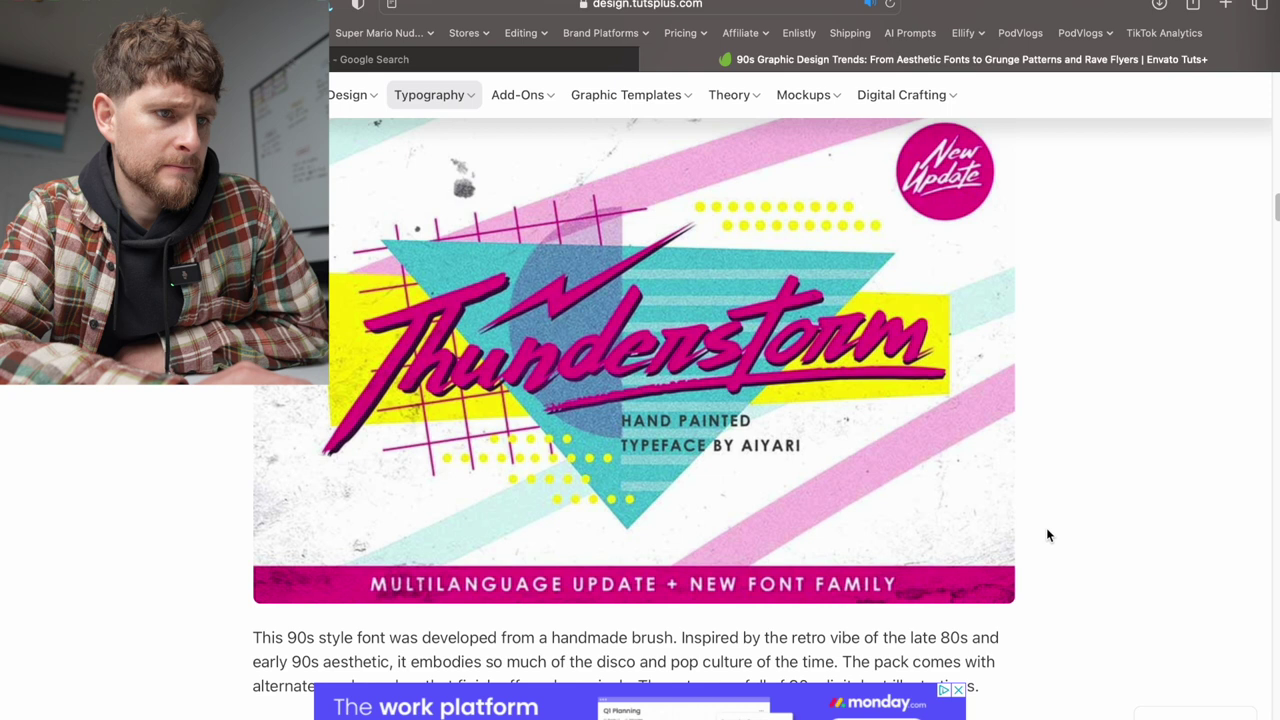
scroll(1048, 535, "down", 1)
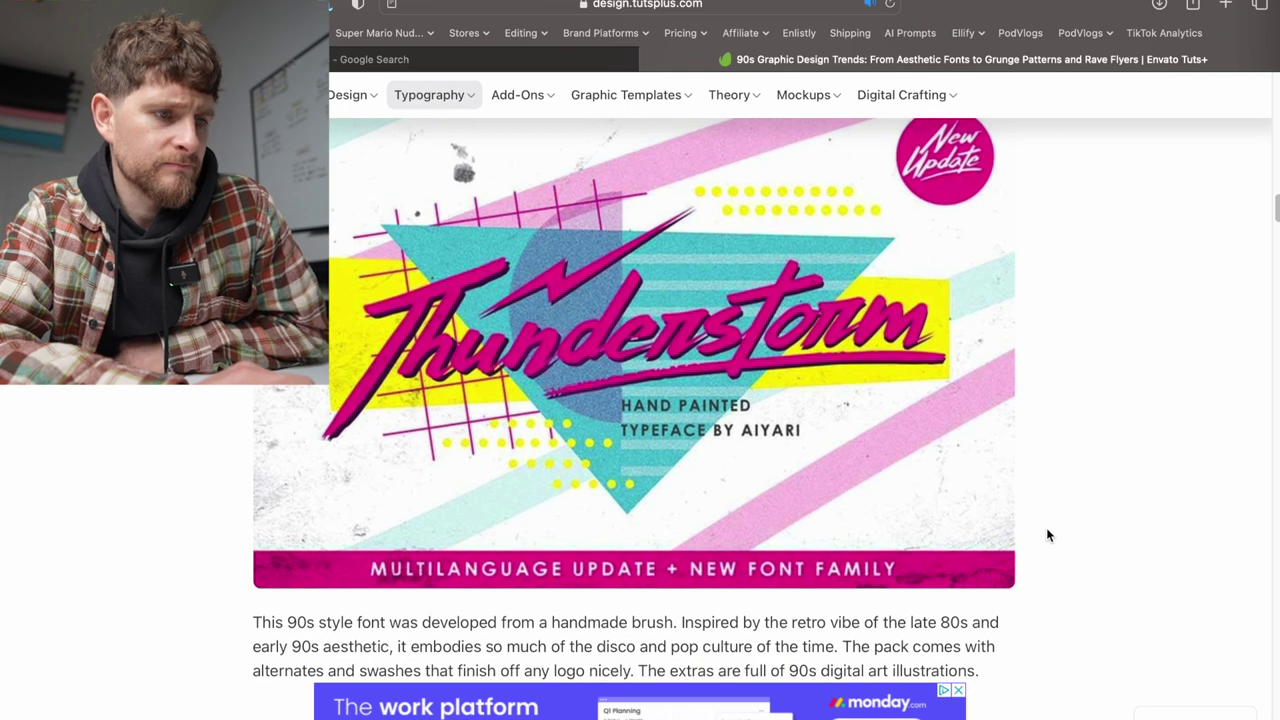
scroll(1048, 535, "down", 10)
scroll(1048, 535, "down", 5)
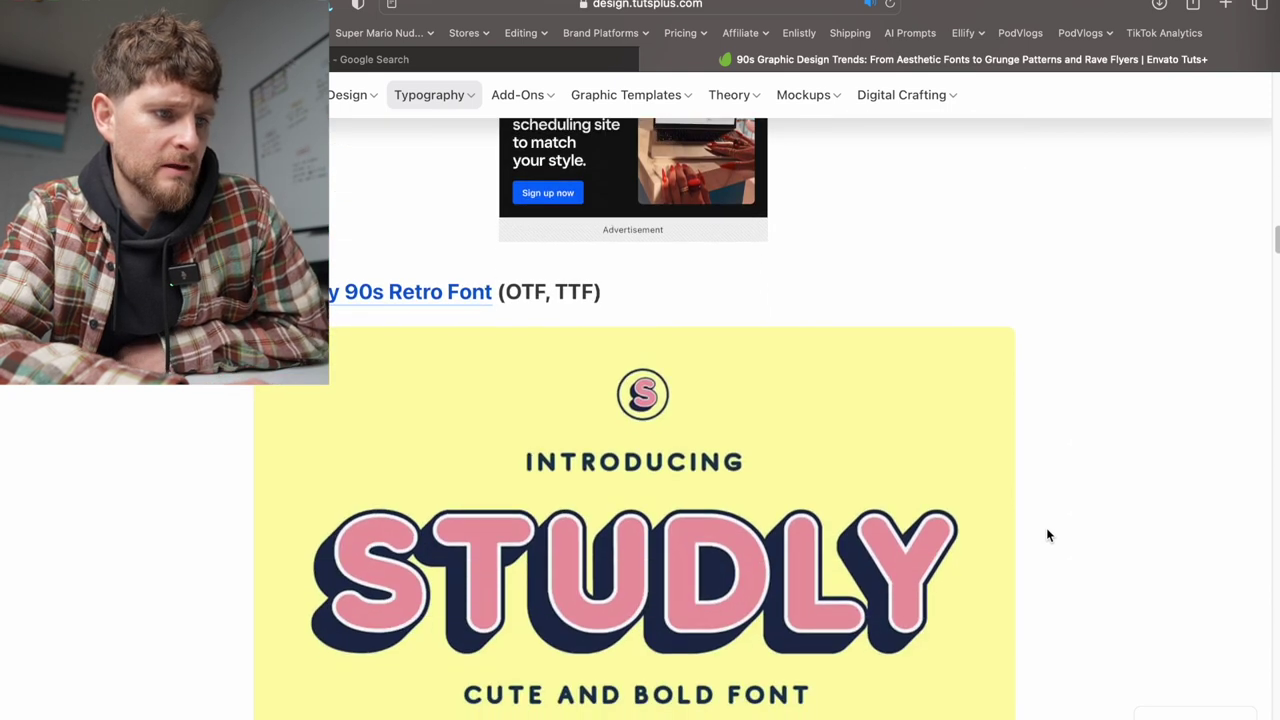
scroll(1048, 535, "down", 5)
scroll(1046, 535, "down", 8)
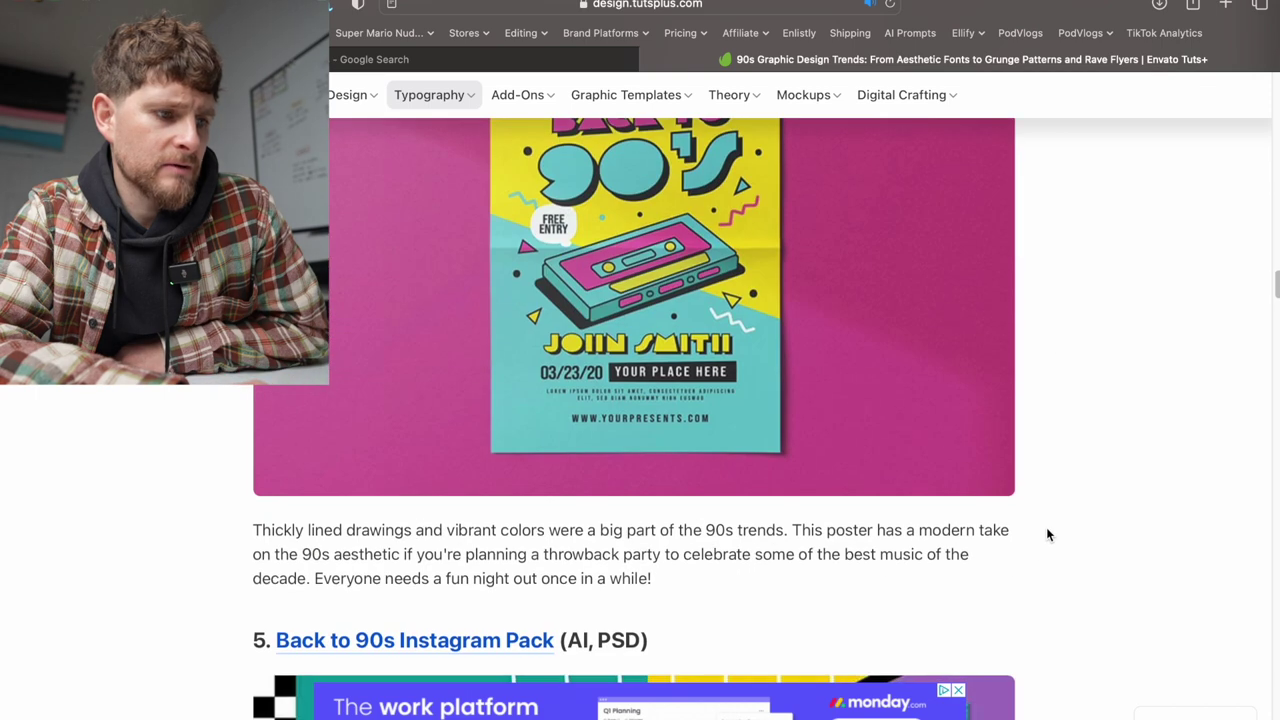
- Go back to the Thunderstorm and Moonlight font artwork and compare their 90s shapes and colors
scroll(1047, 535, "up", 15)
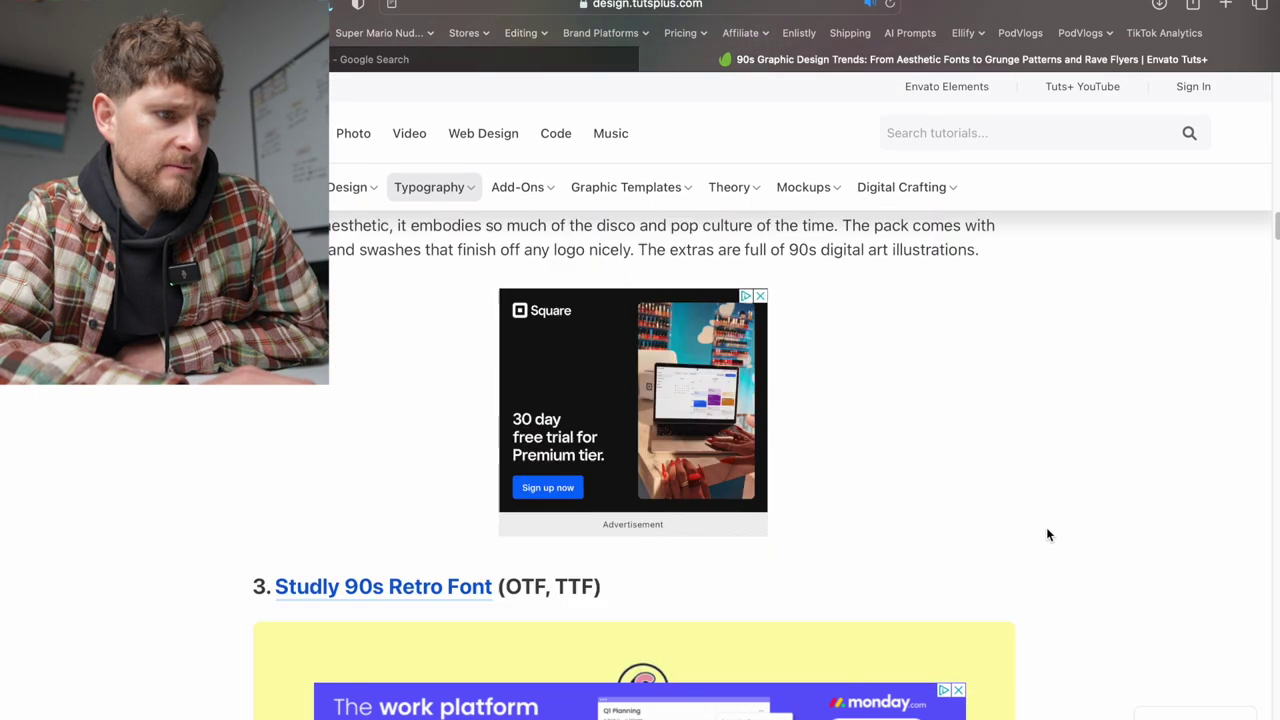
scroll(1047, 535, "up", 5)
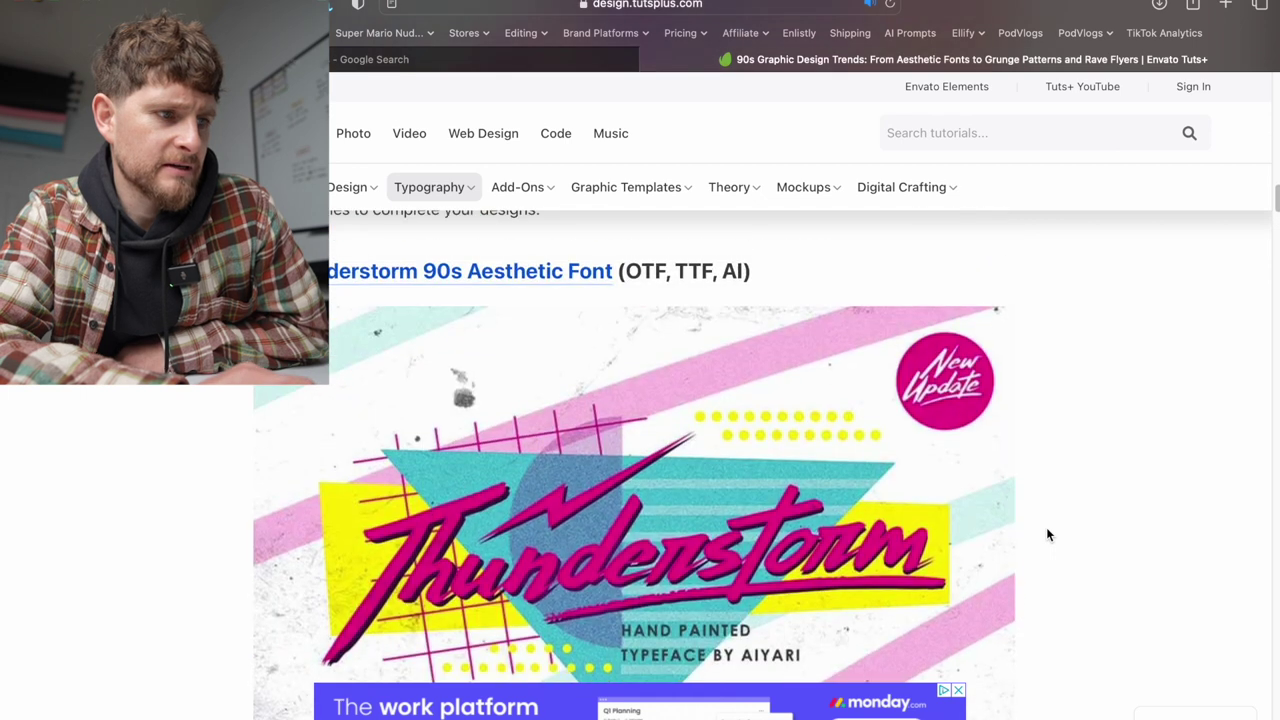
scroll(1047, 535, "down", 2)
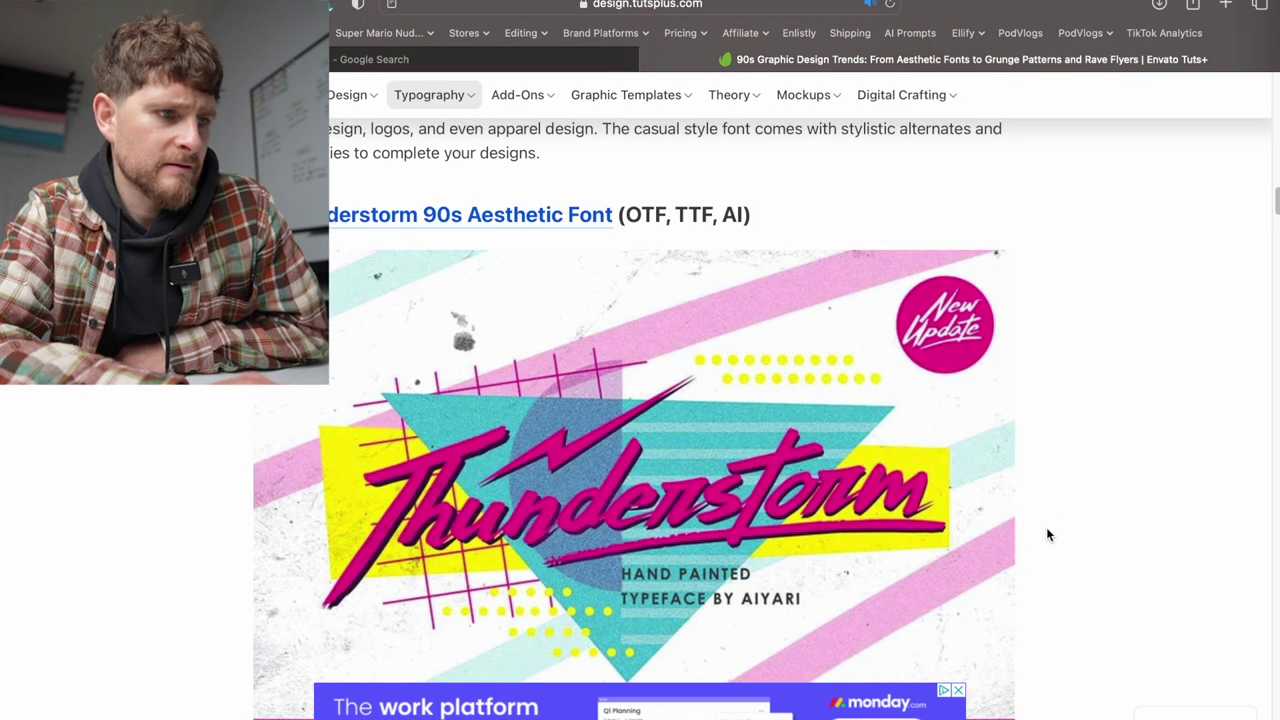
scroll(1047, 535, "up", 10)
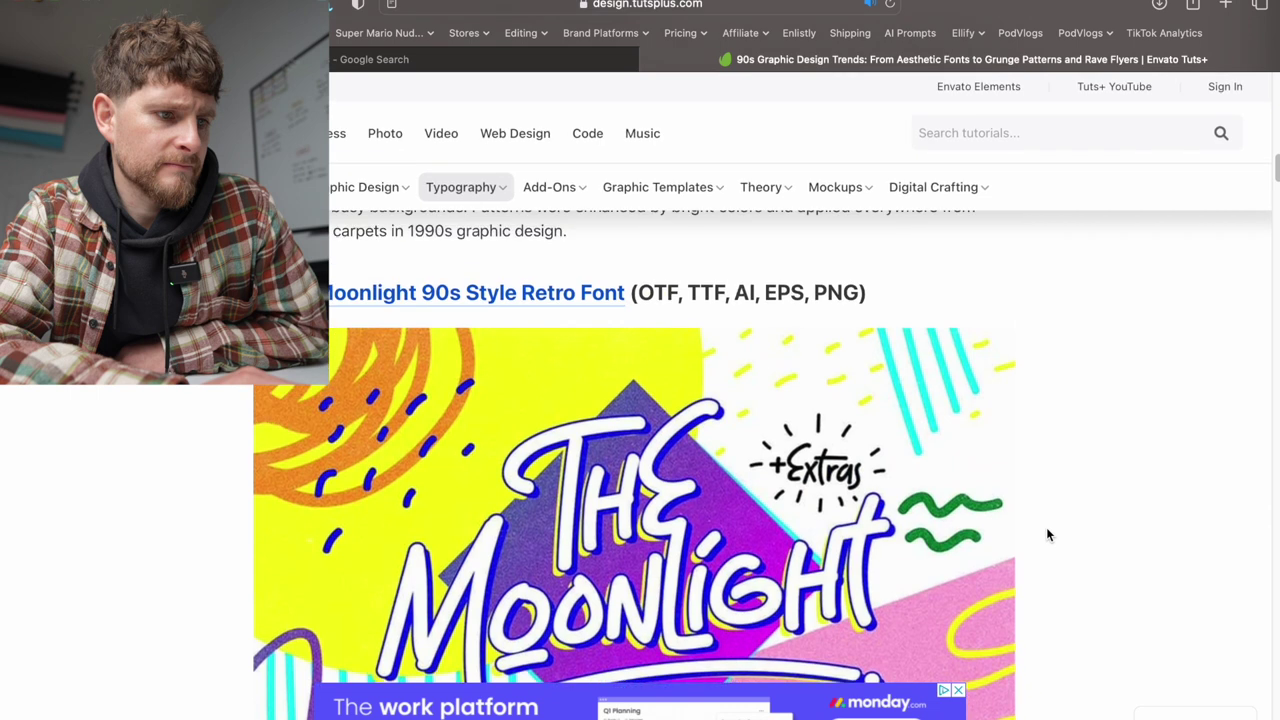
scroll(1047, 535, "down", 3)
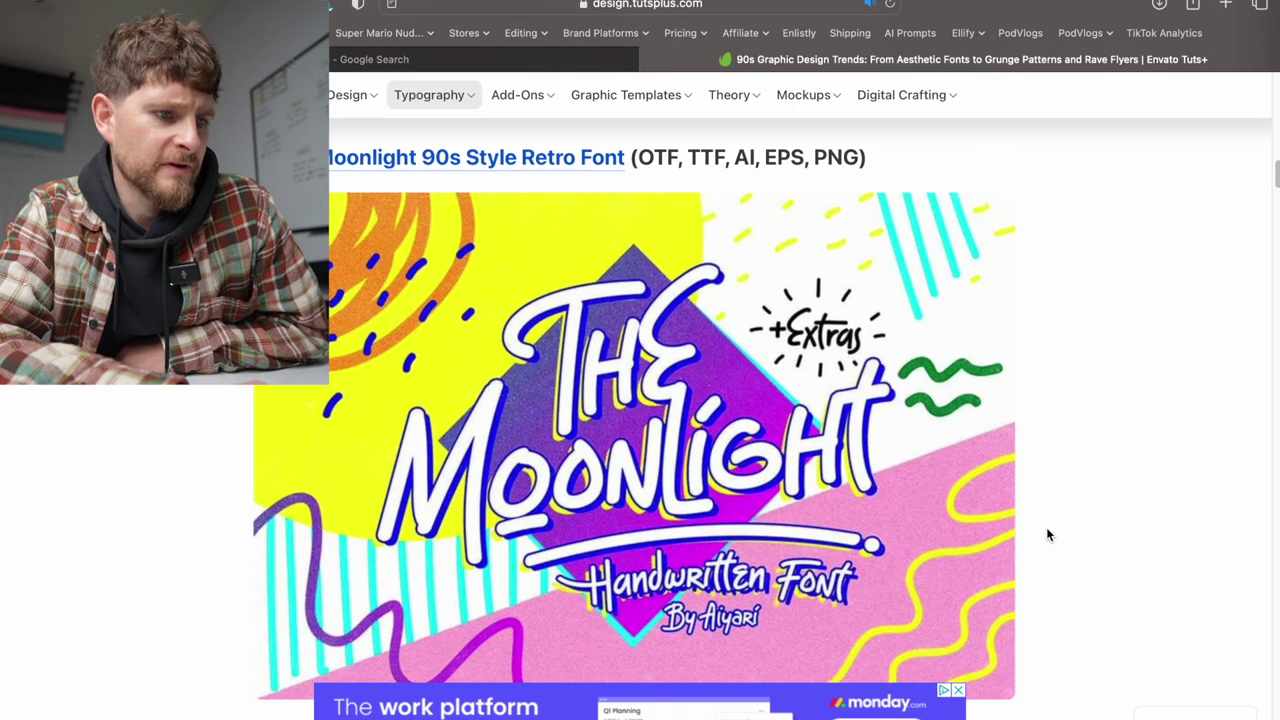
scroll(1047, 535, "down", 4)
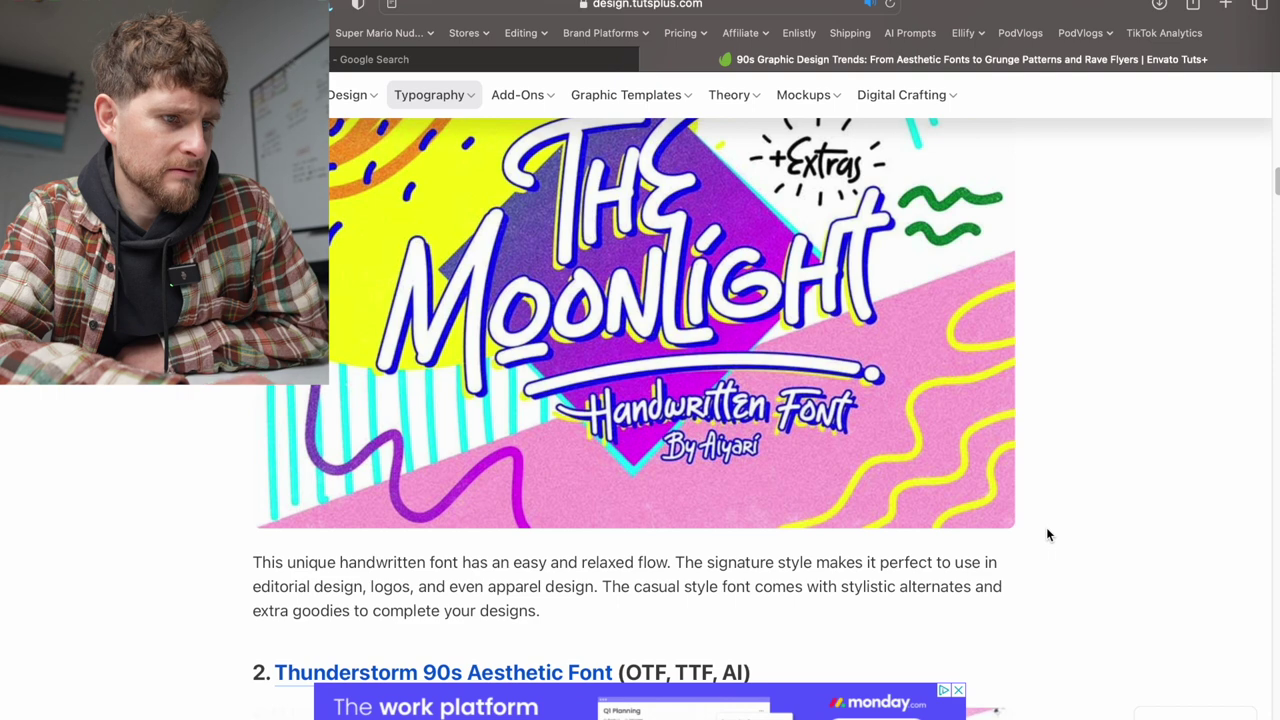
- Reread the Aesthetic Characteristics list covering vibrant colors, abstract shapes, fun patterns, gradients and font choices
scroll(1047, 535, "up", 20)
scroll(1047, 535, "down", 8)
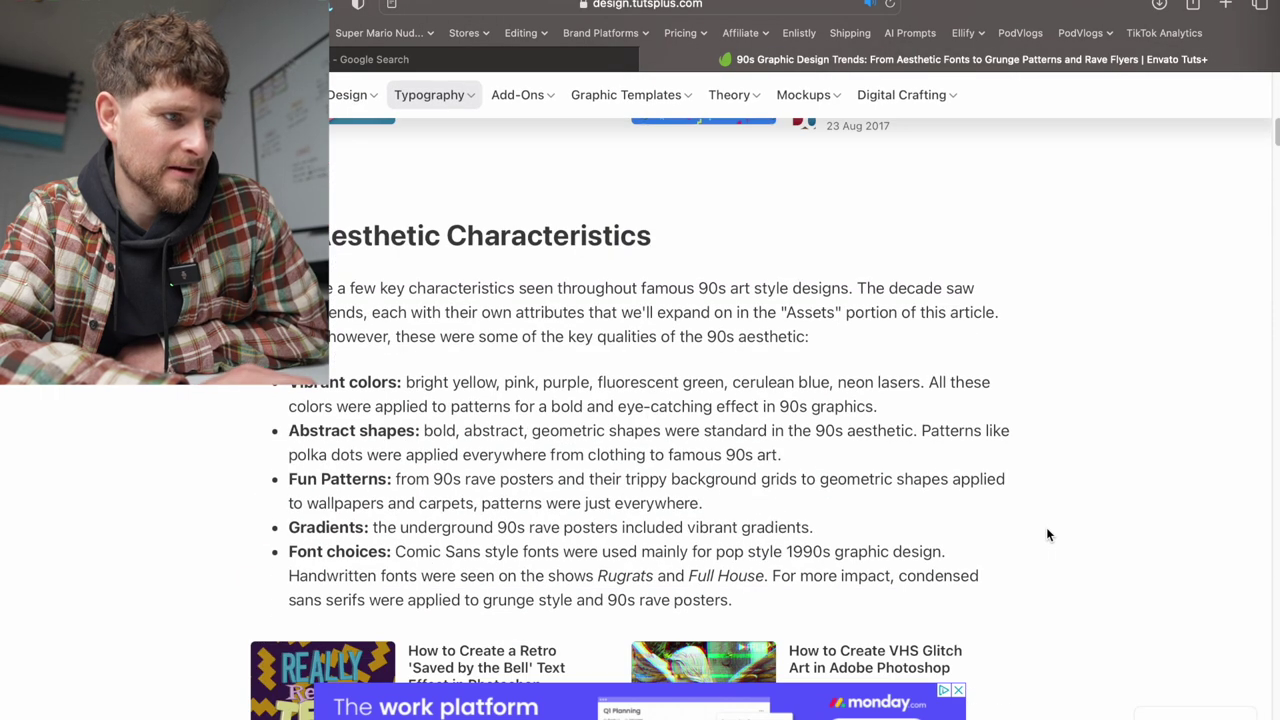
scroll(1047, 535, "down", 1)
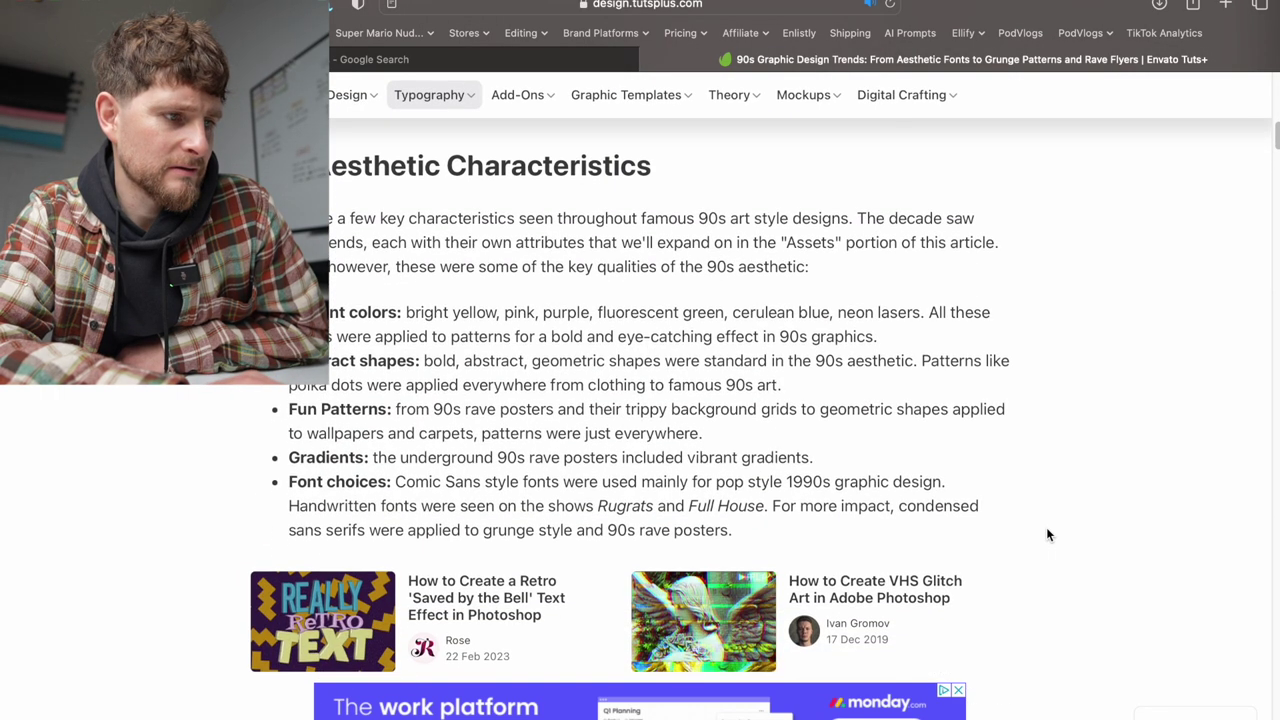
scroll(1047, 535, "down", 1)
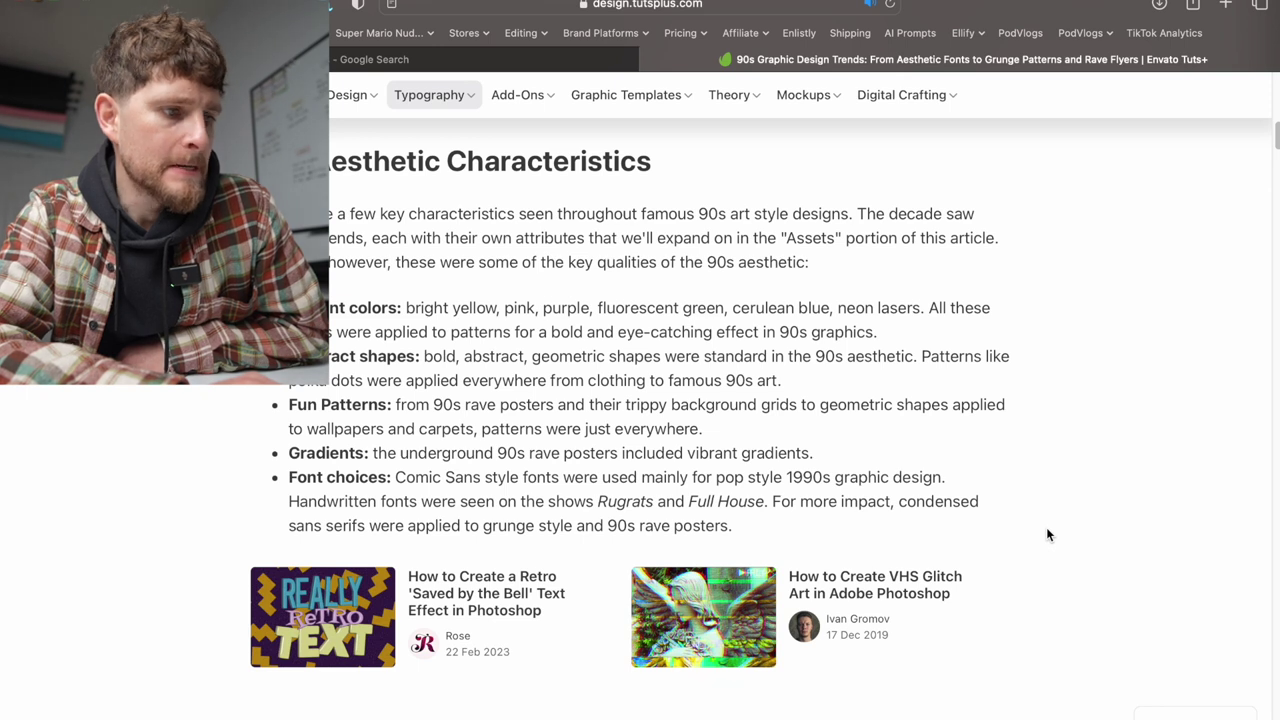
scroll(1047, 535, "down", 1)
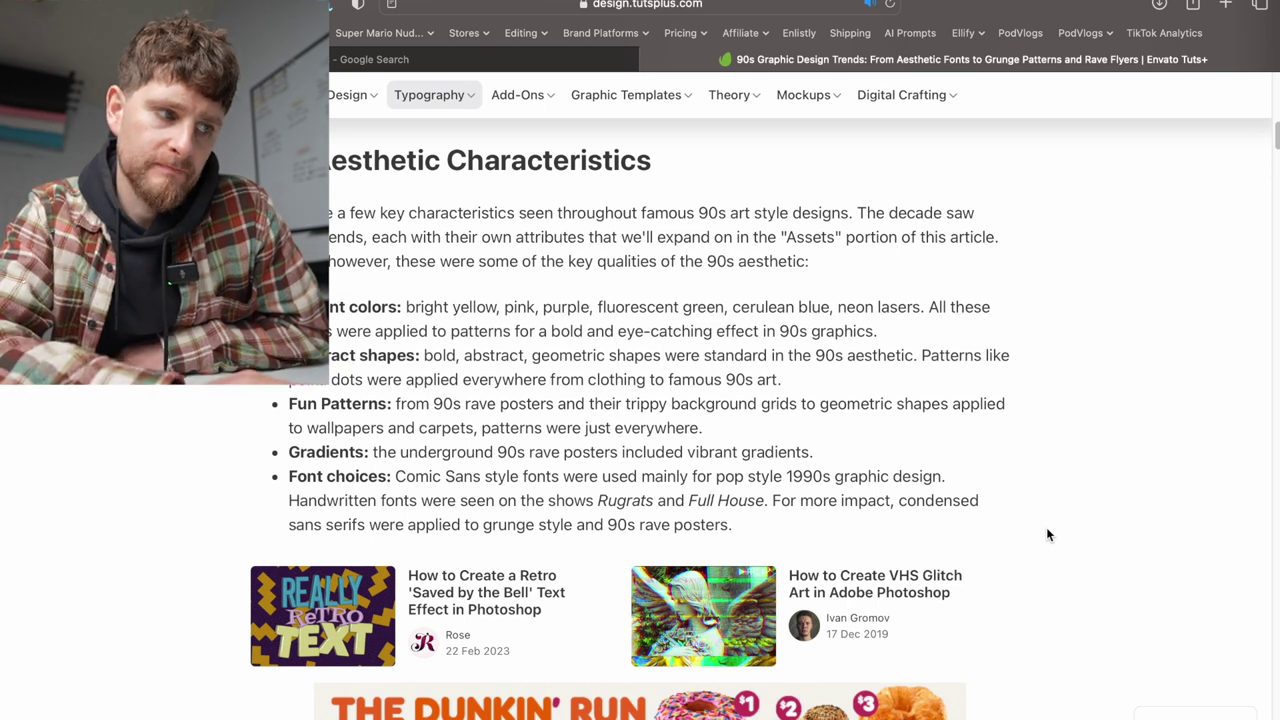
scroll(1047, 535, "down", 1)
scroll(1047, 535, "down", 2)
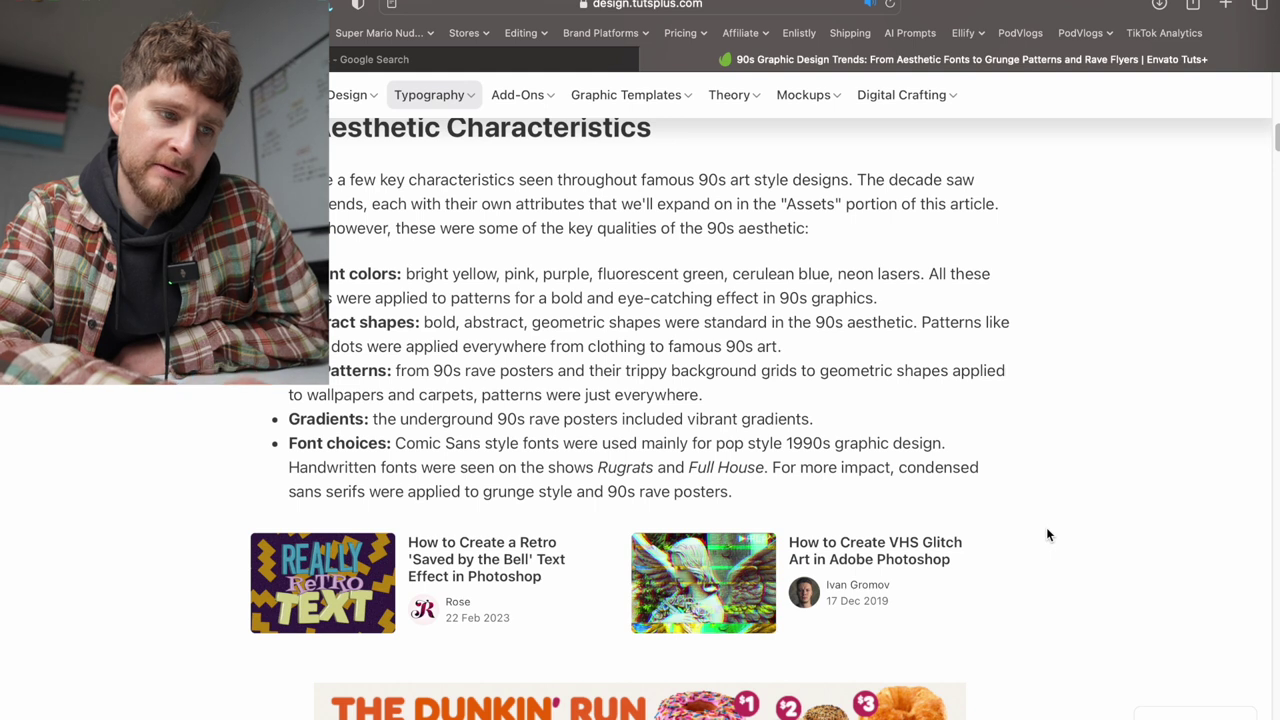
- Search Google in a new tab for "design trends that look like minimal effort"
scroll(1047, 533, "down", 5)
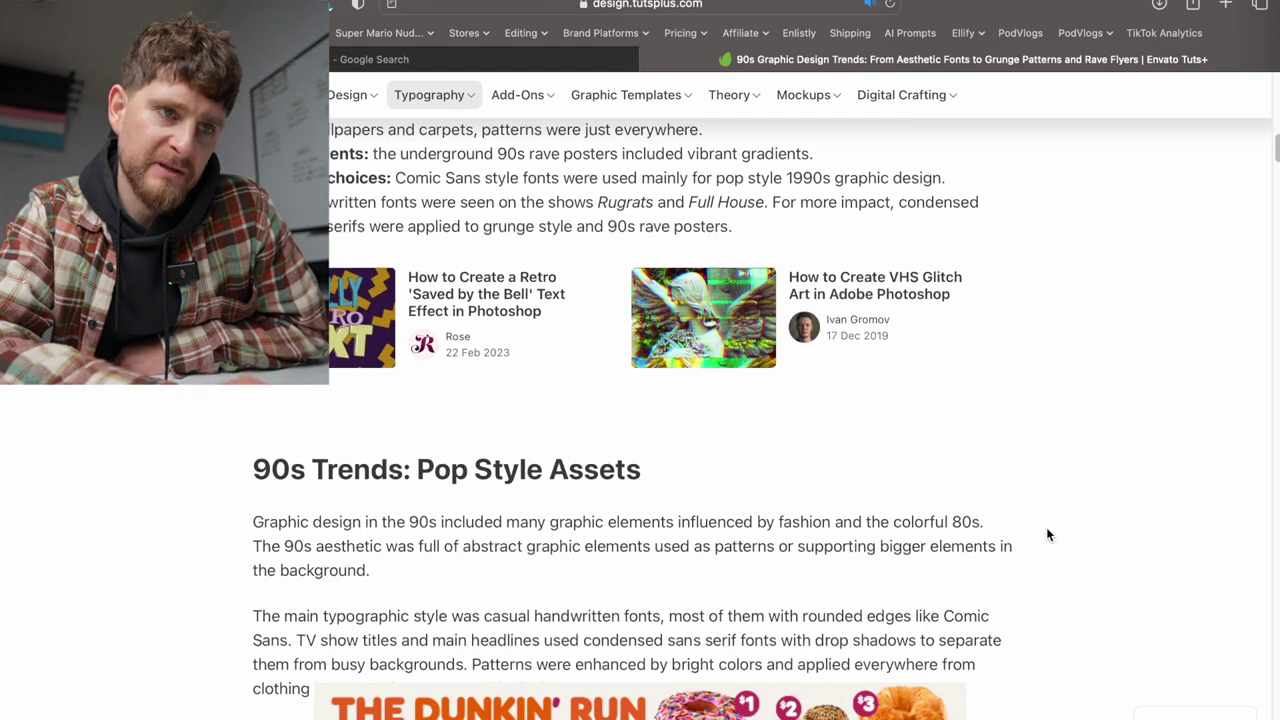
scroll(1047, 534, "down", 2)
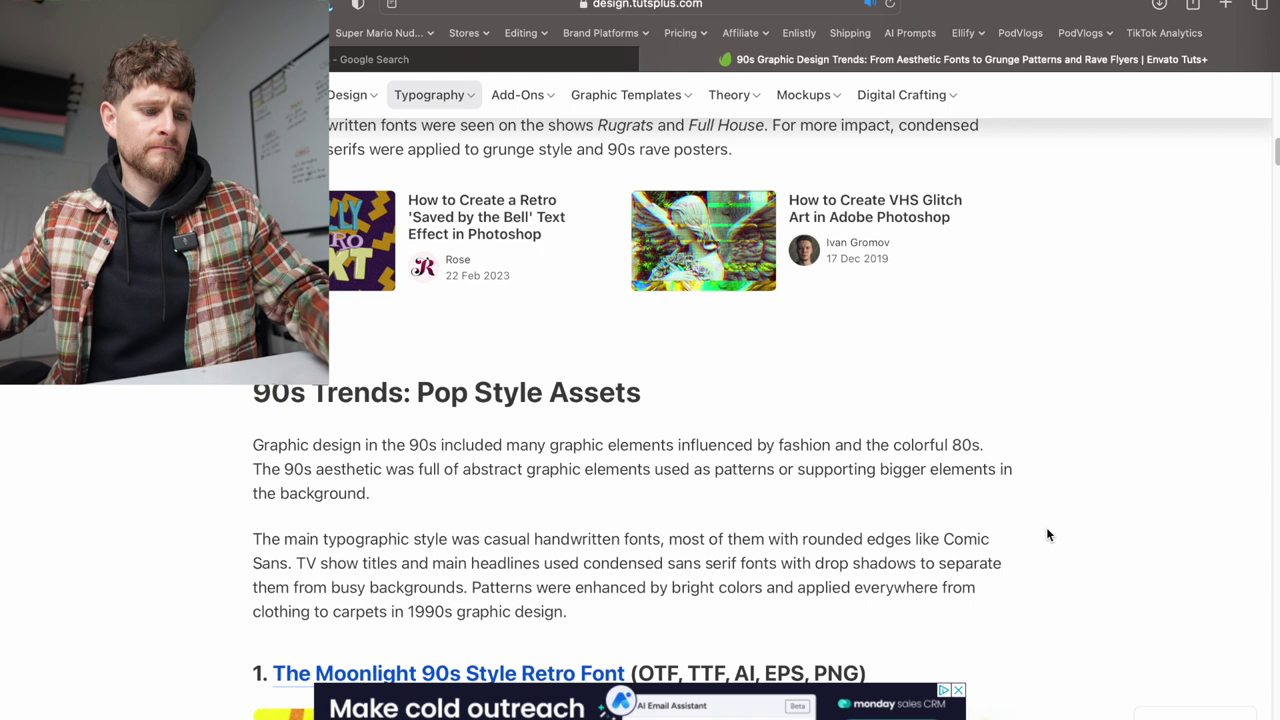
key("super+t")
type("des")
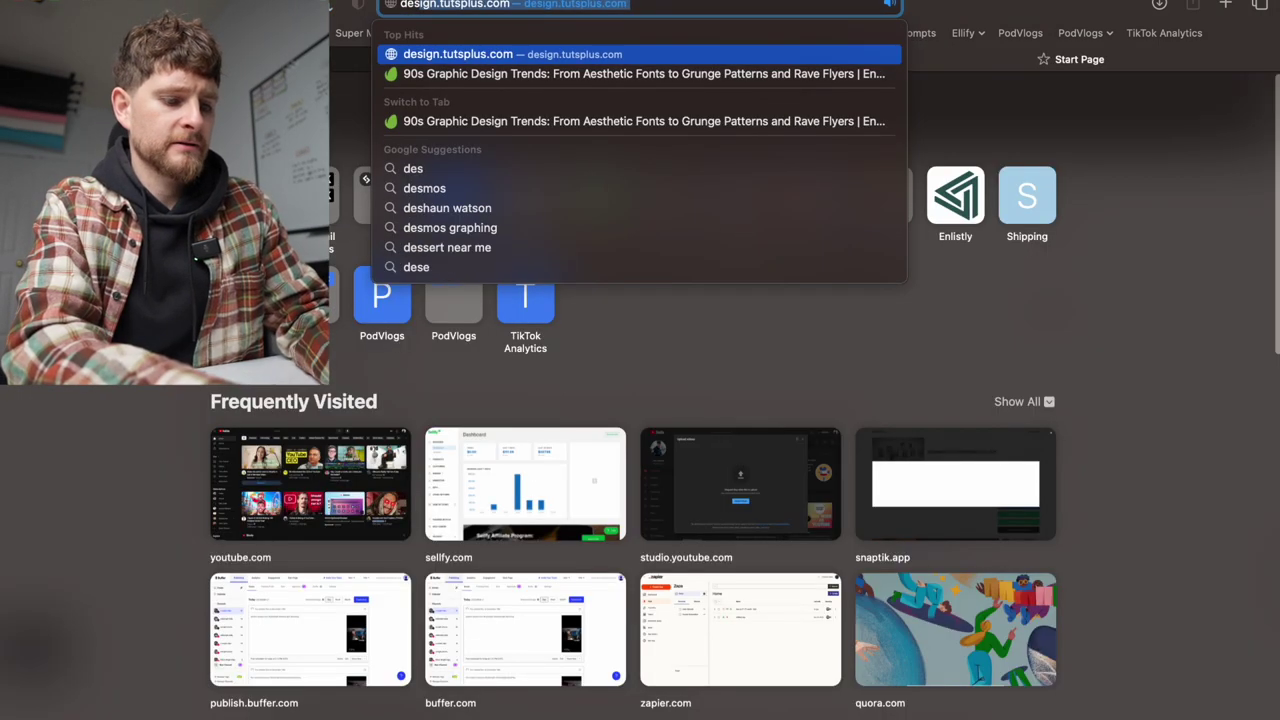
type("ign trends")
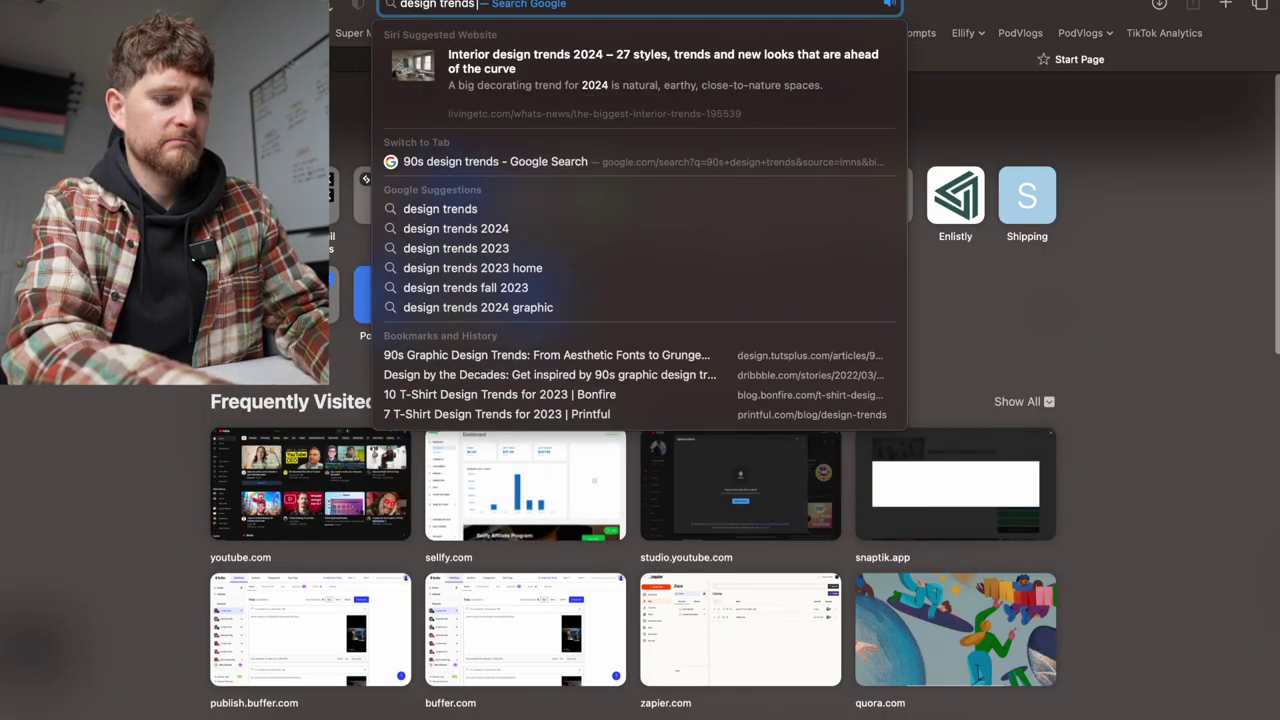
type(" that look")
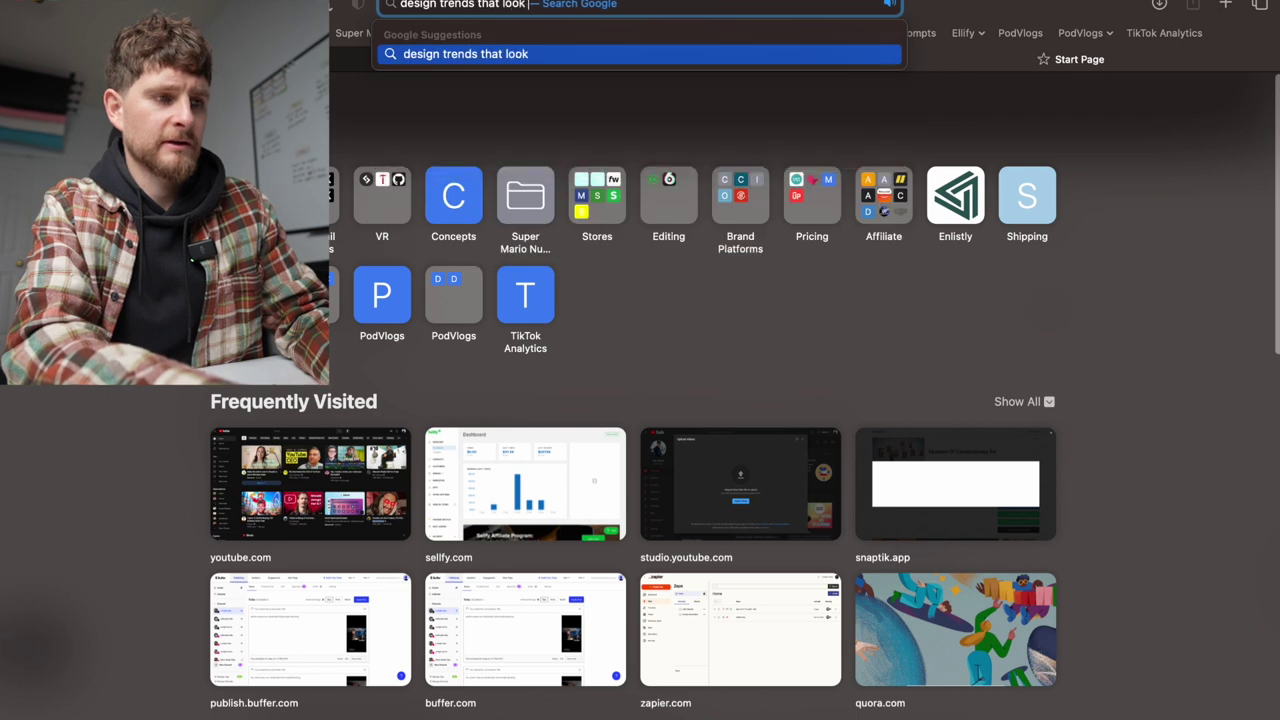
type(" like minimal e")
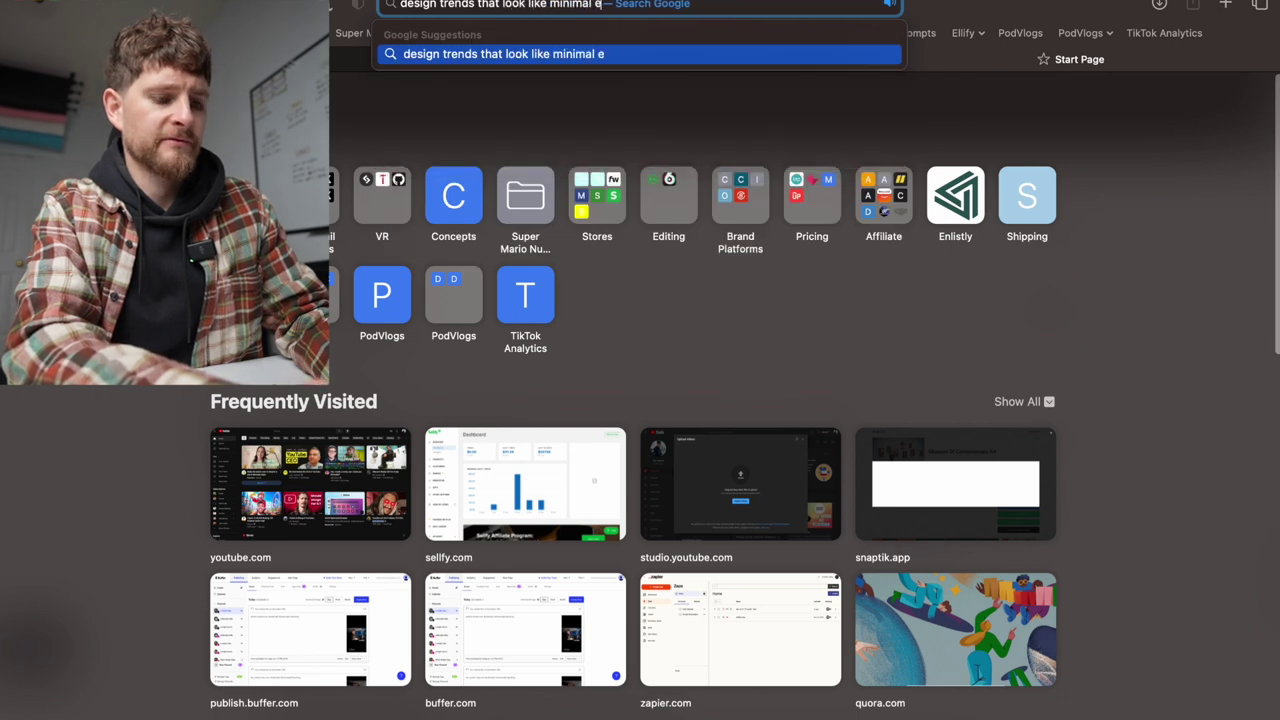
type("ffort")
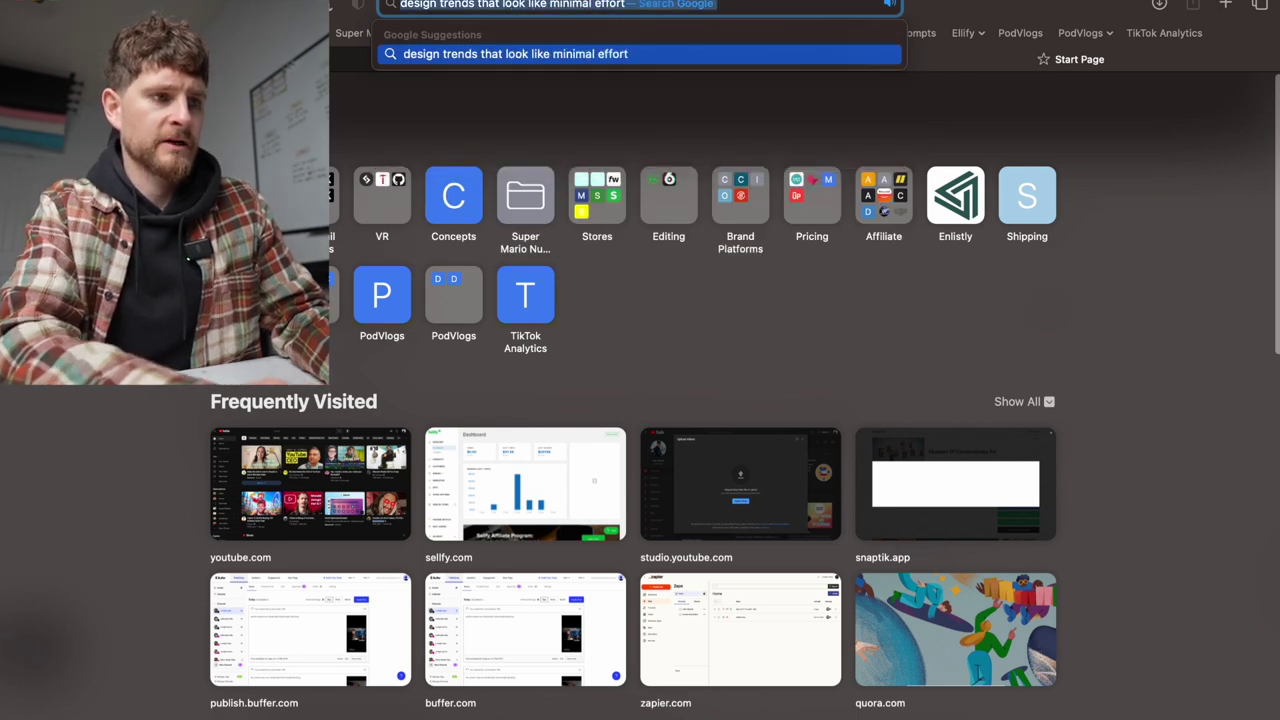
key("Return")
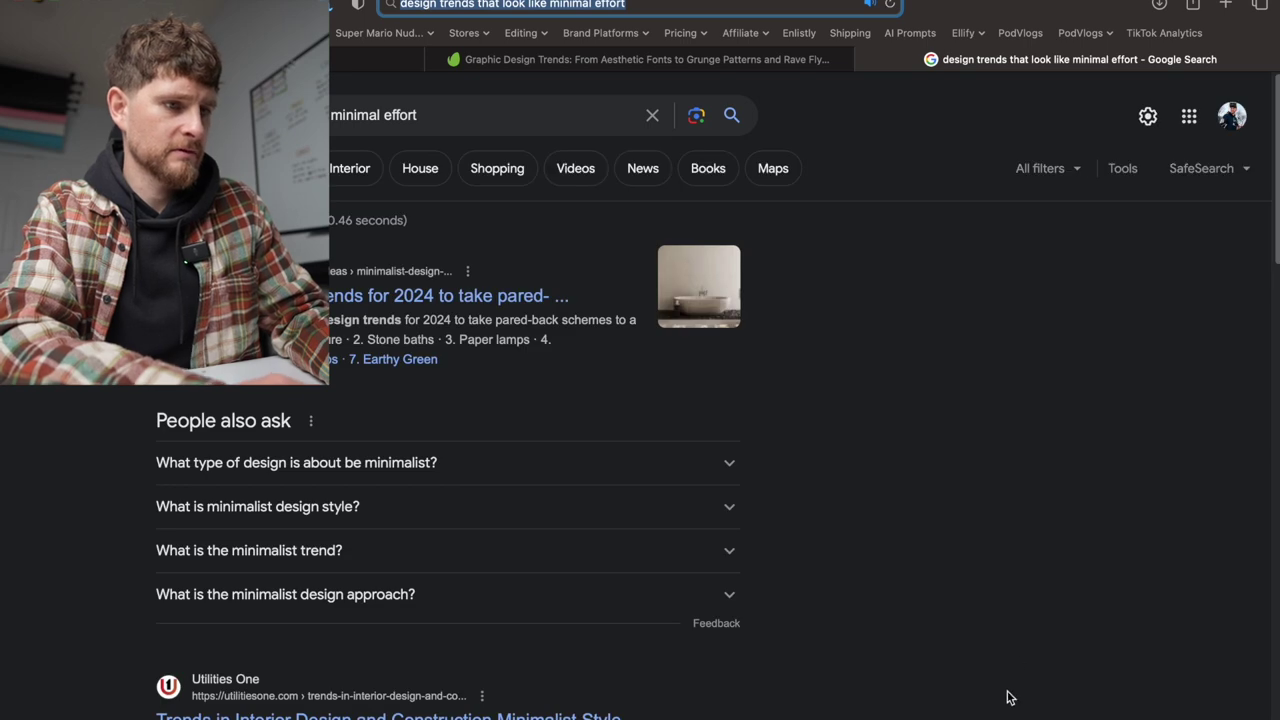
- Open the Livingetc "8 minimalist design trends for 2024" result in a new tab, switch to it and read the introduction
left_click(455, 298, "super")
left_click(1143, 62)
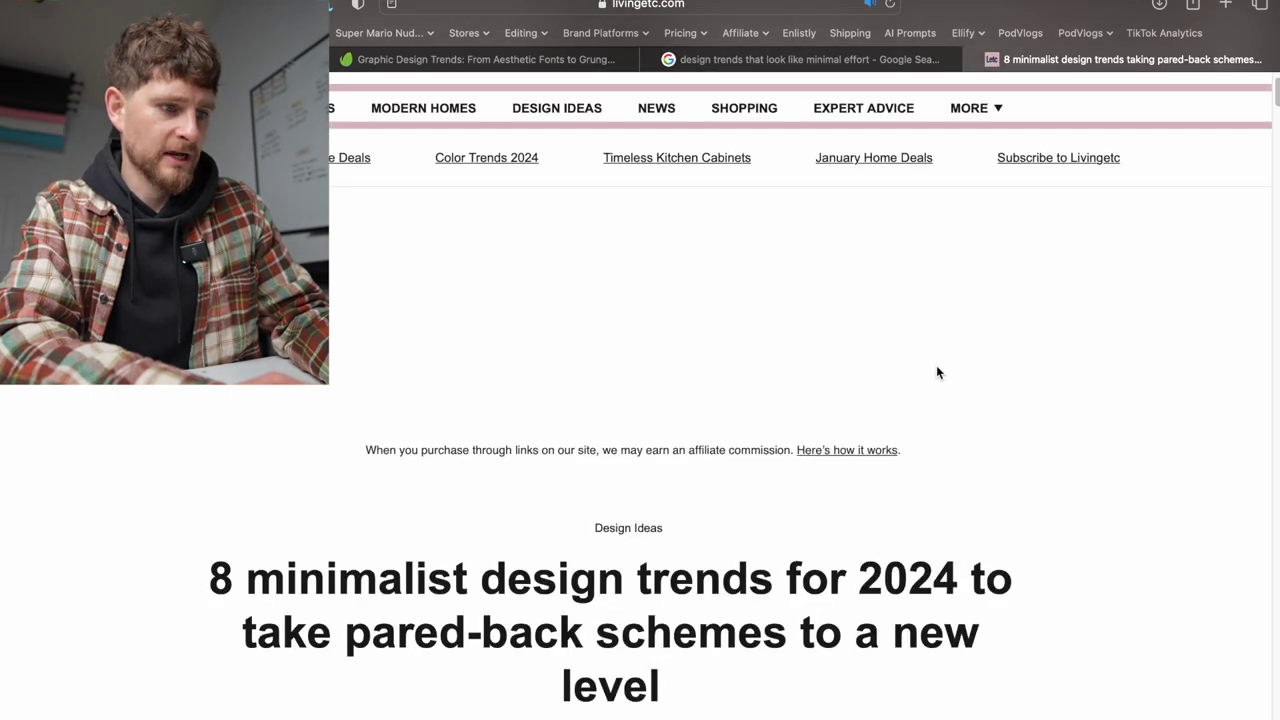
scroll(937, 372, "down", 6)
scroll(1151, 567, "down", 10)
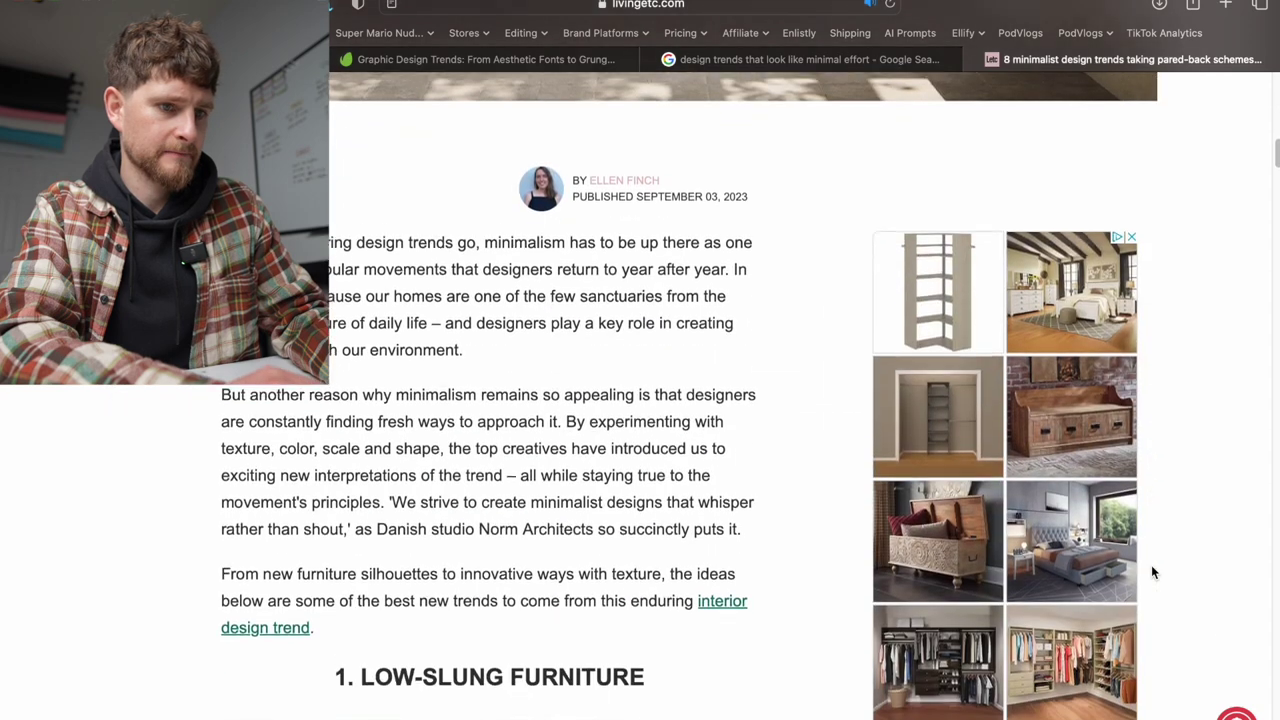
- Skim the Livingetc article's low-slung furniture and Japanese lantern sections and close its tab
scroll(1152, 571, "down", 3)
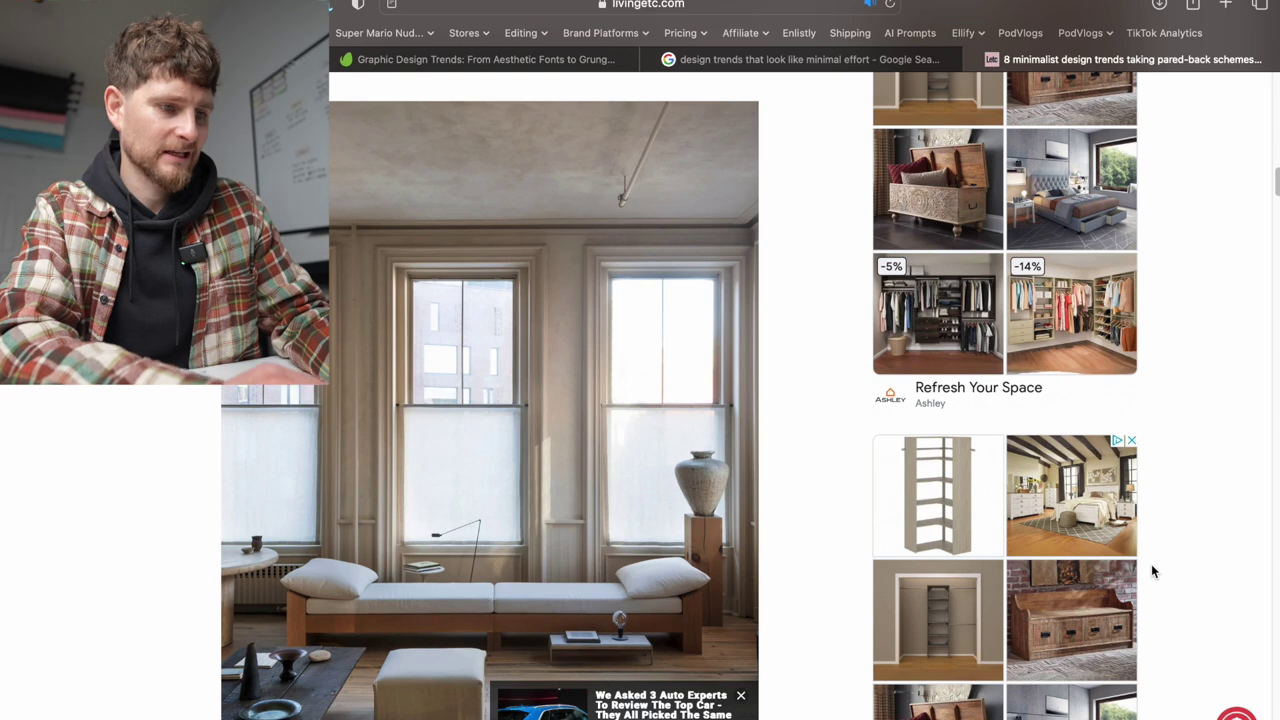
scroll(1152, 571, "down", 10)
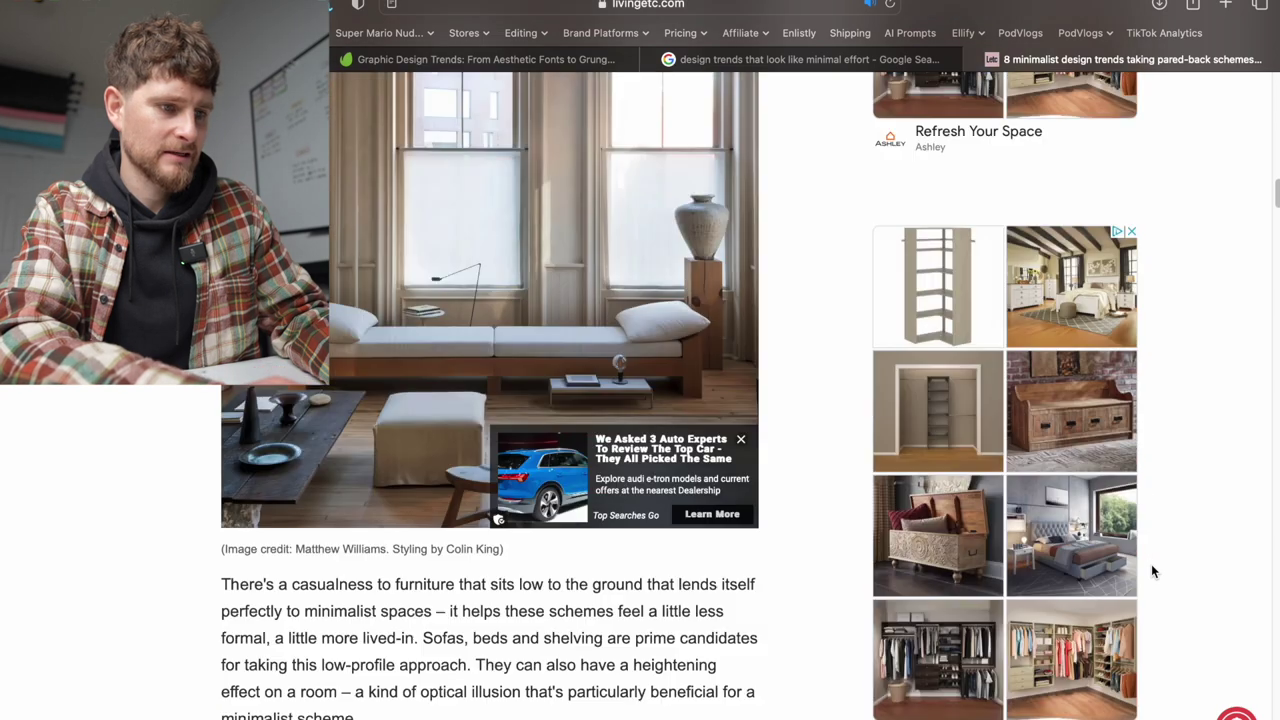
scroll(1152, 571, "up", 6)
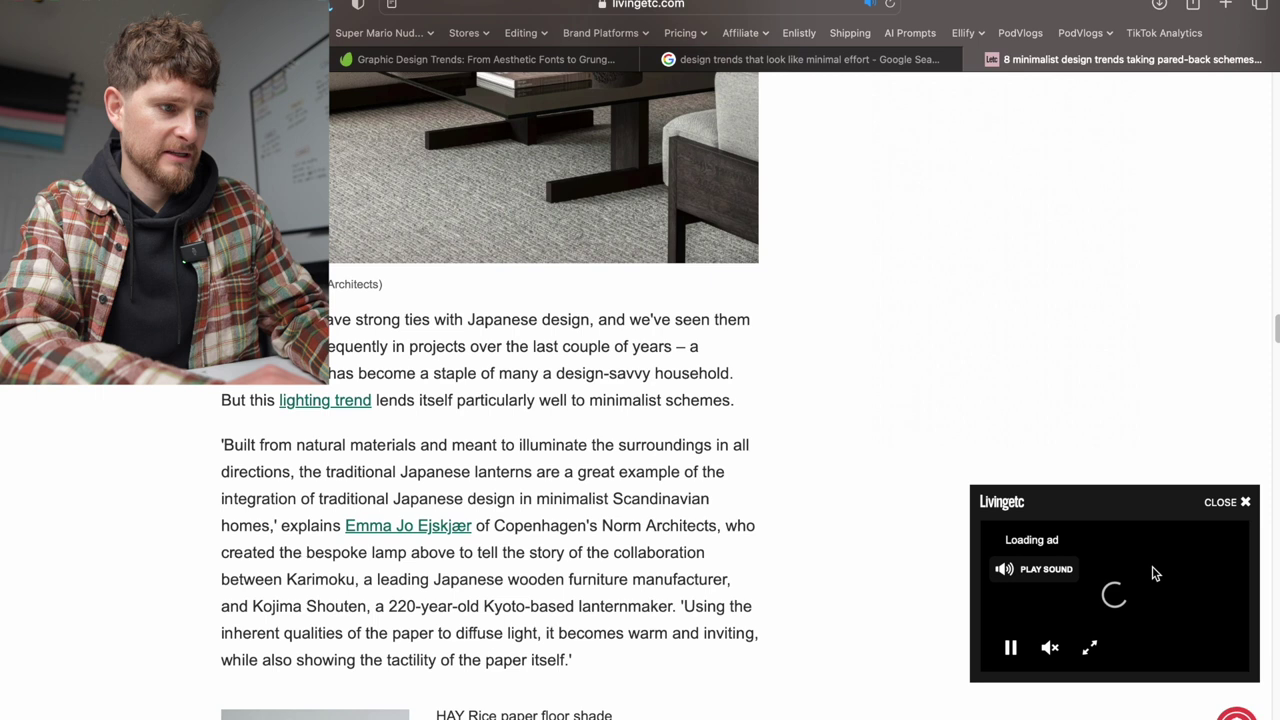
scroll(253, 395, "up", 3)
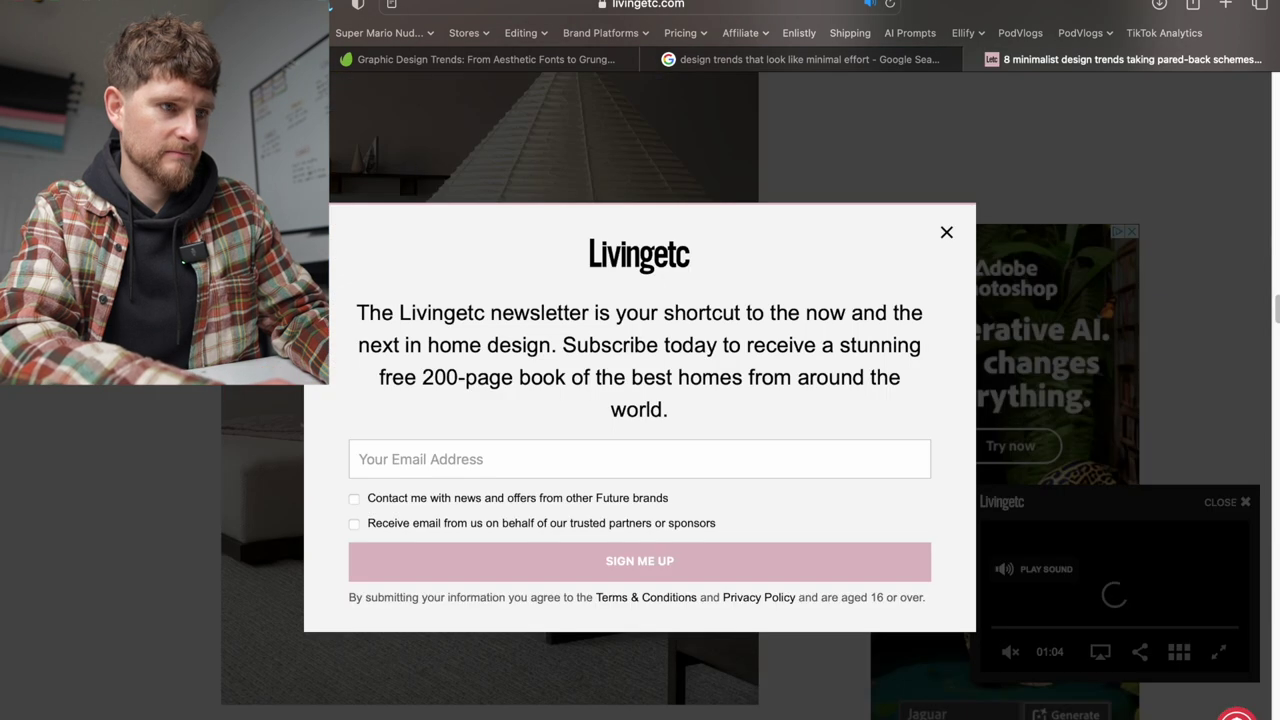
left_click(976, 60)
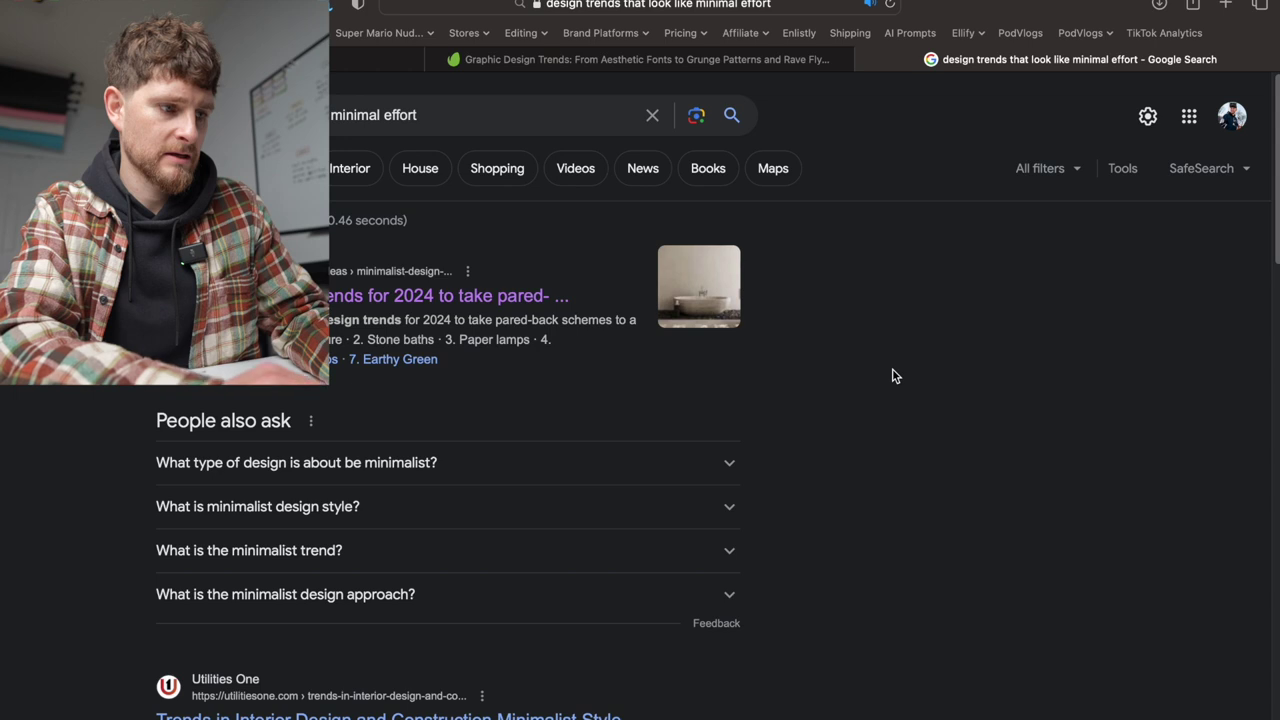
- Open Venngage's "10 Graphic Design Trends That Will Dominate 2024" result in a new tab and accept all cookies
scroll(894, 376, "down", 3)
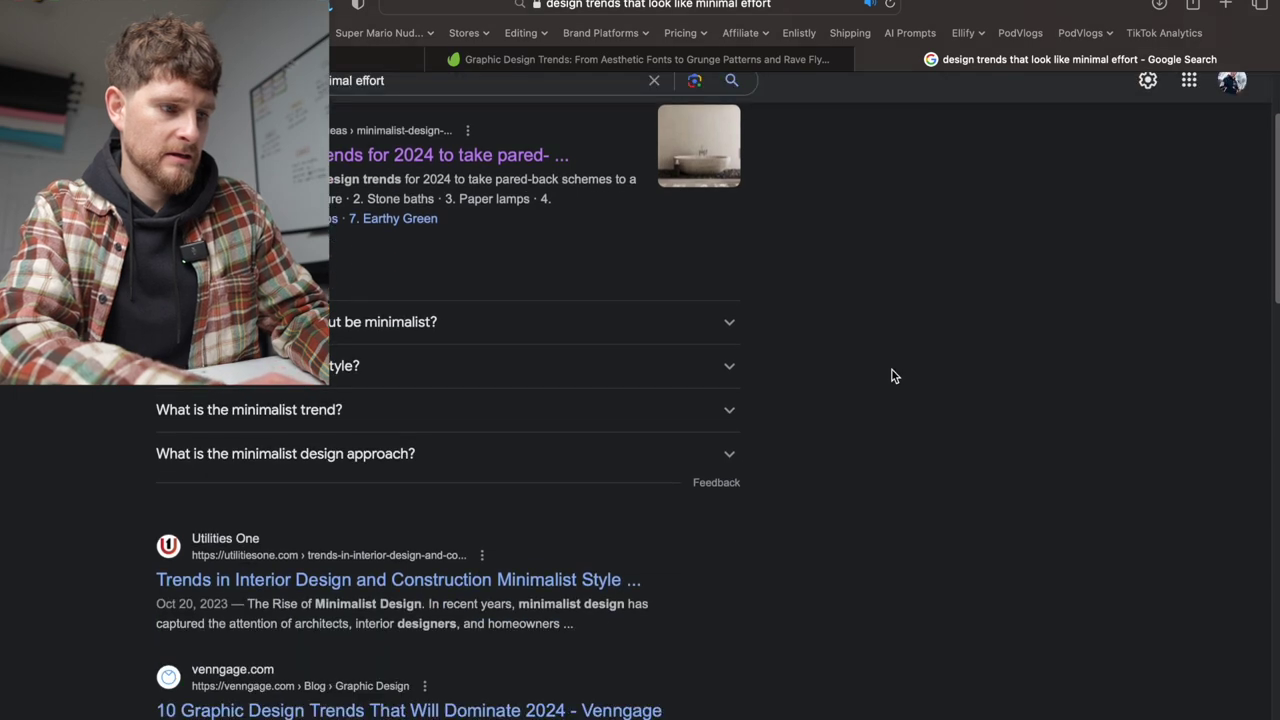
left_click(473, 710, "super")
left_click(1086, 62)
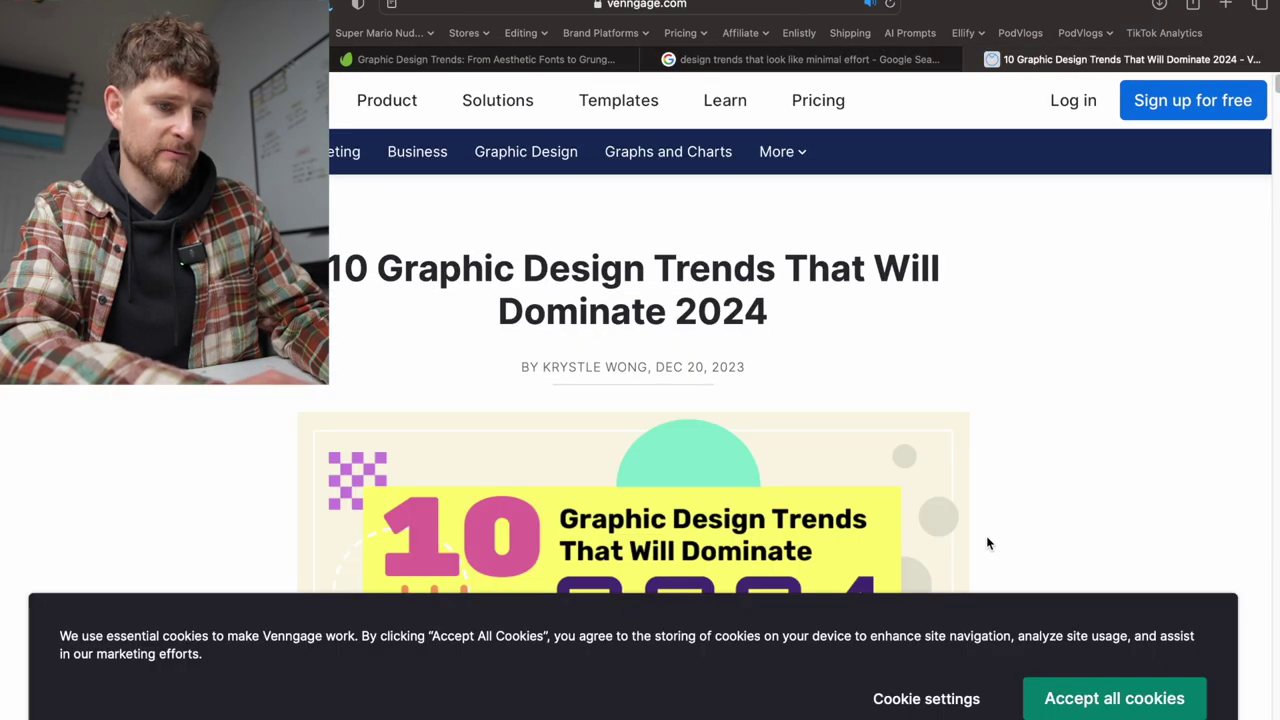
left_click(1092, 706)
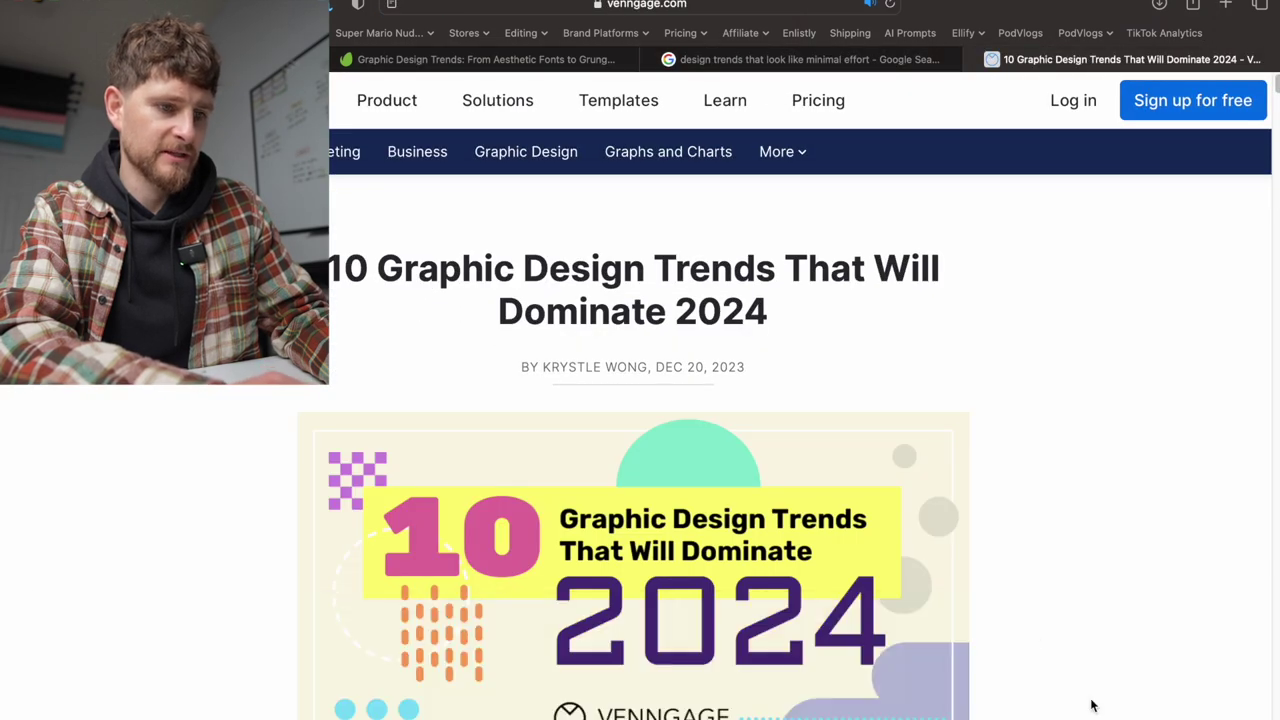
- Examine the Venngage article's header graphic and its list of ten graphic design trends for 2024
scroll(1001, 592, "down", 4)
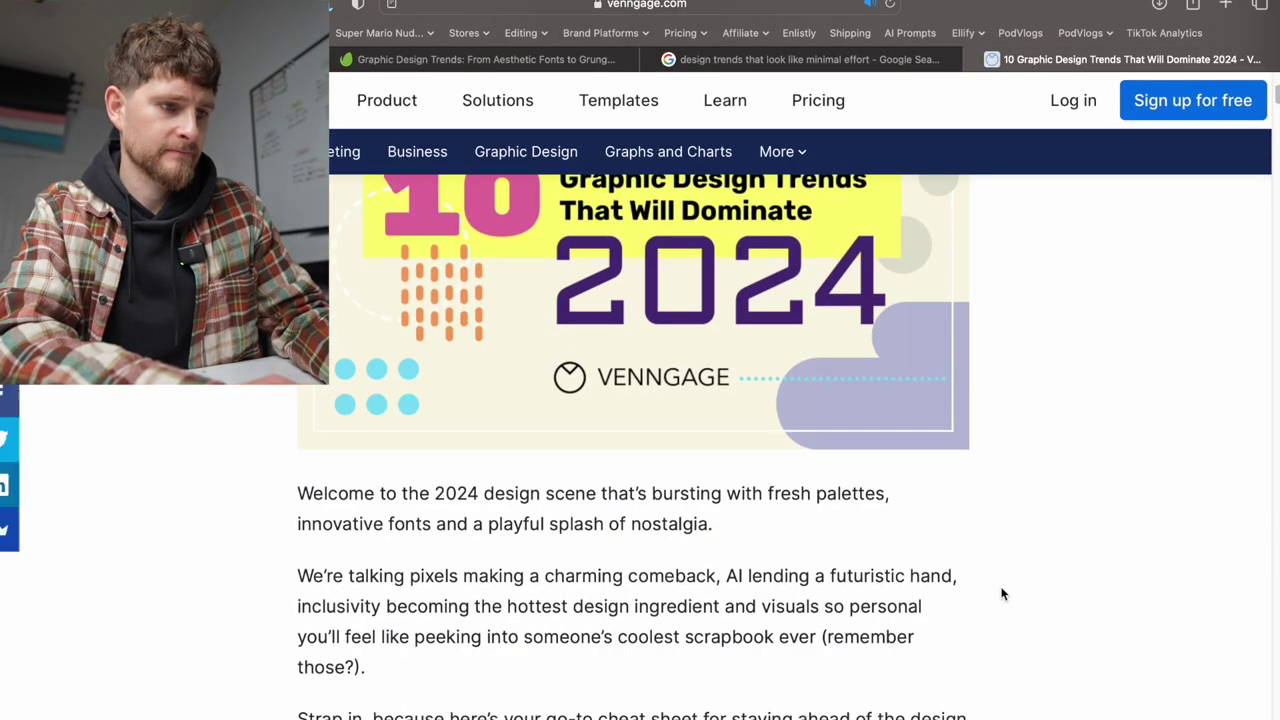
scroll(1001, 592, "up", 2)
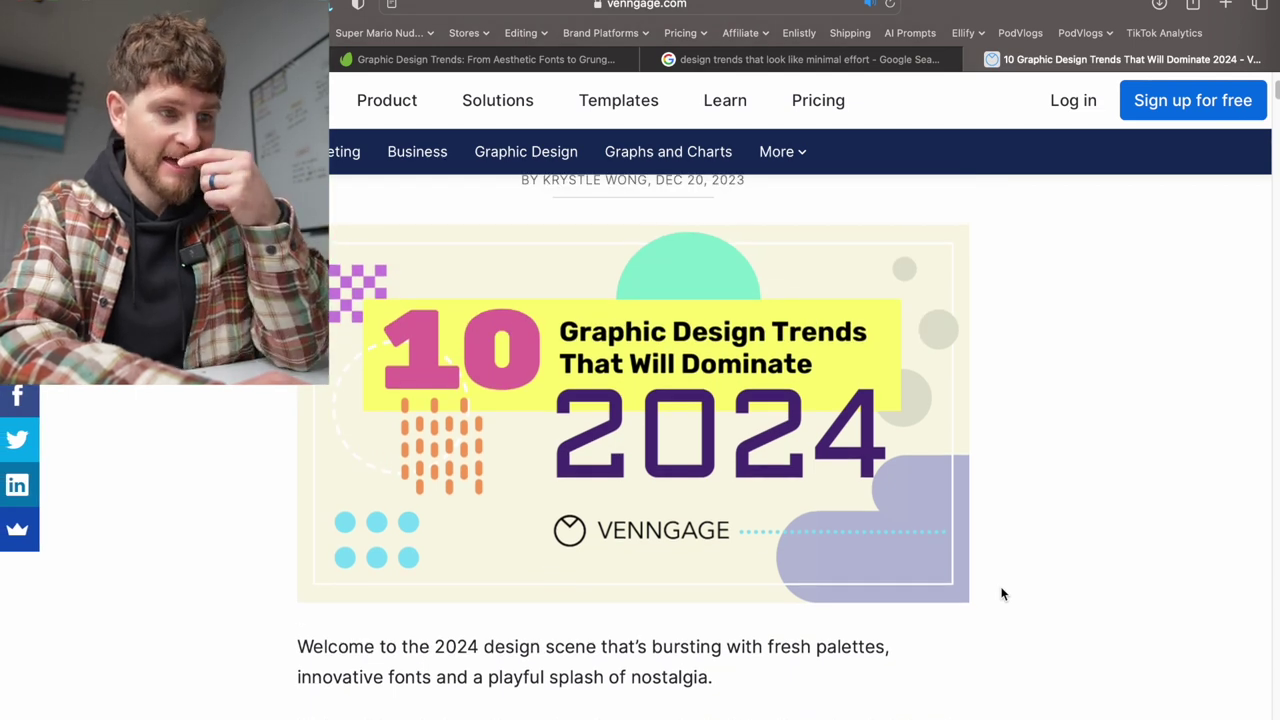
scroll(1002, 594, "down", 1)
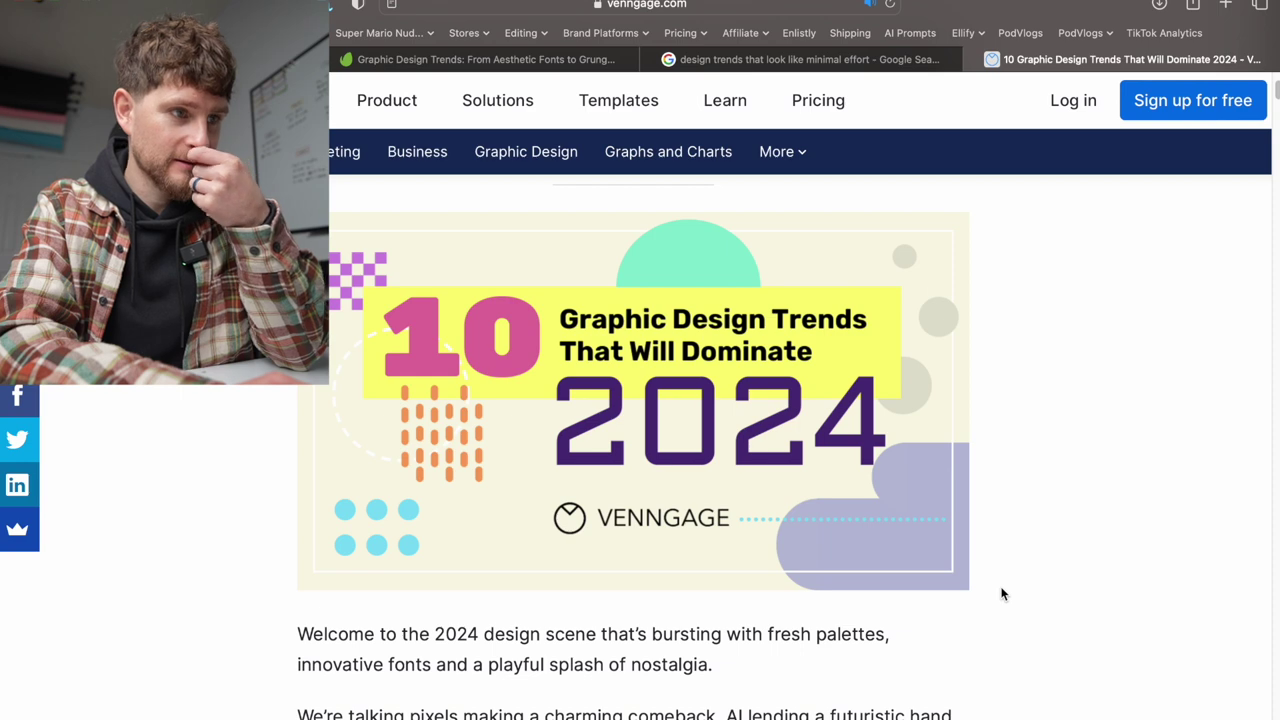
scroll(1002, 594, "down", 5)
scroll(1002, 594, "down", 15)
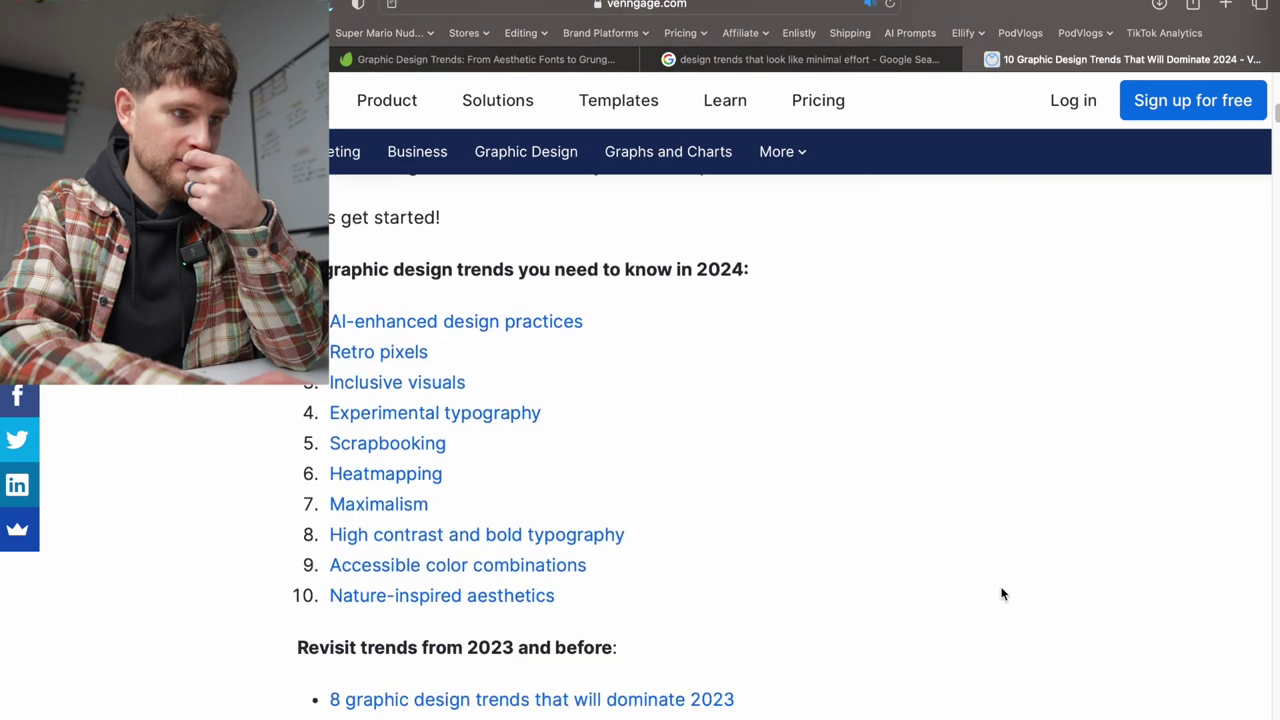
- Read the article's "AI-enhanced design practices" section, including the passage on Adobe Sensei
scroll(1002, 594, "down", 5)
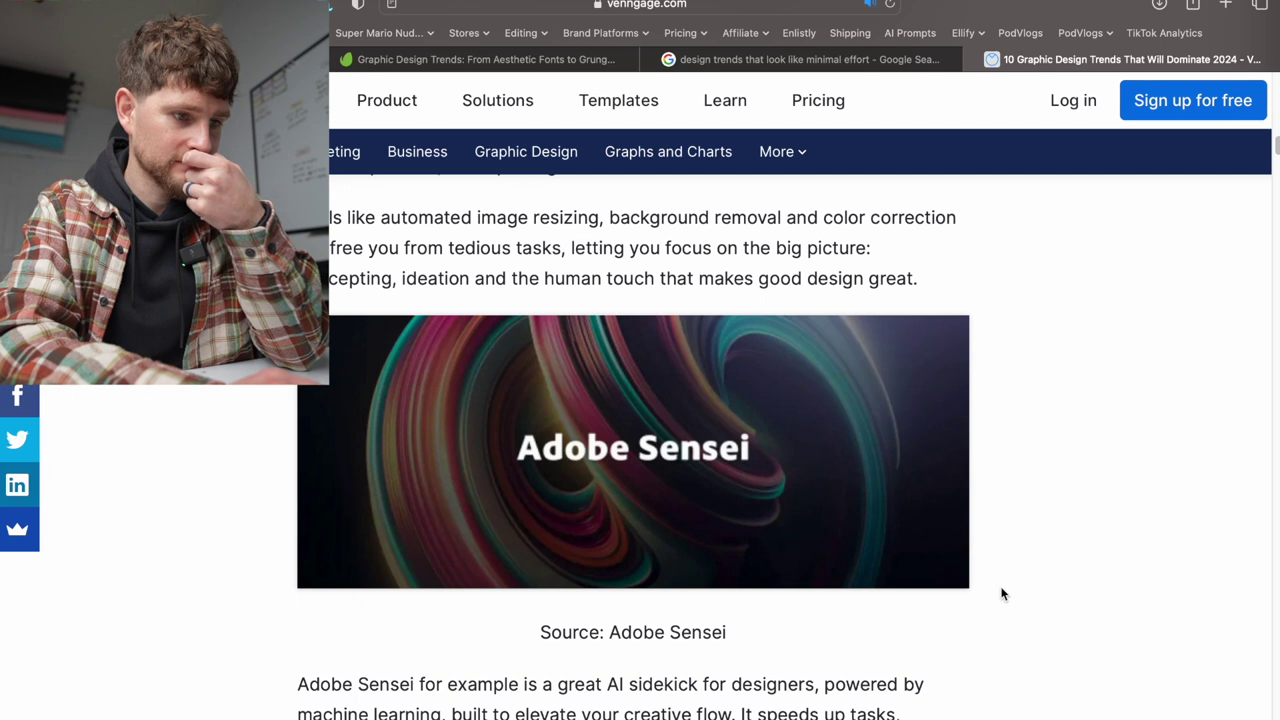
scroll(1002, 594, "down", 1)
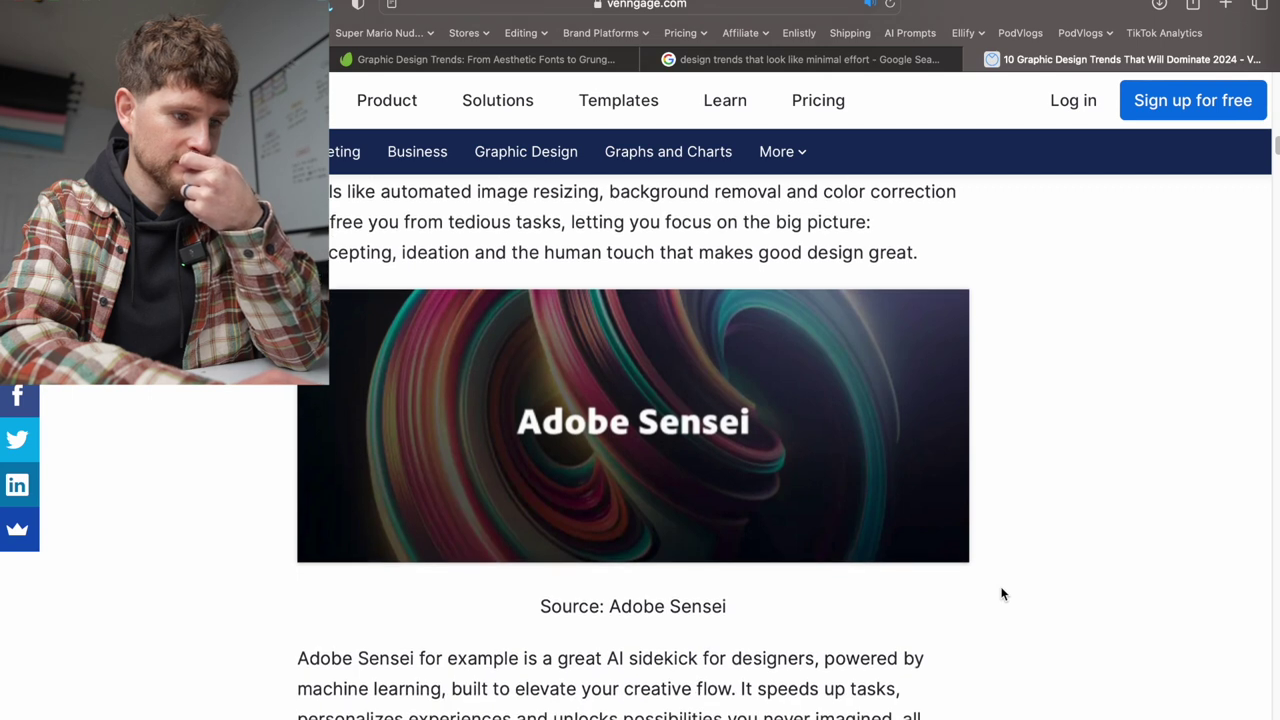
scroll(1002, 594, "down", 2)
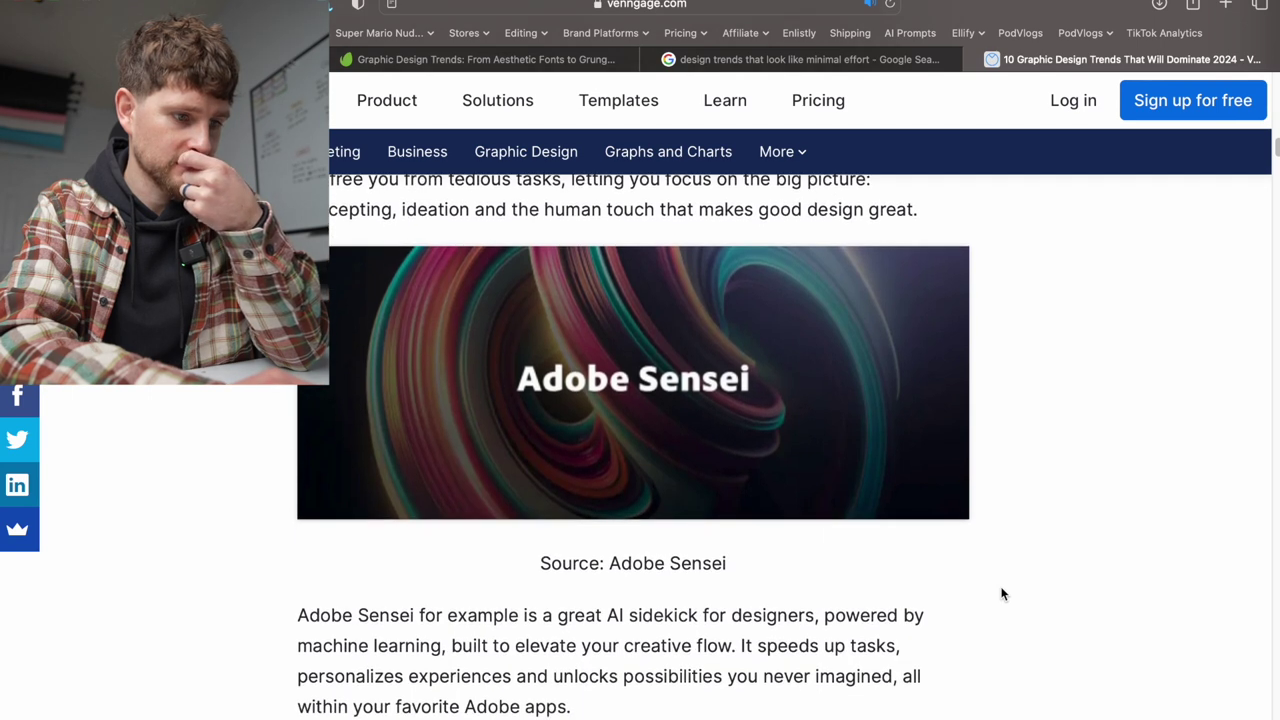
scroll(1002, 594, "down", 4)
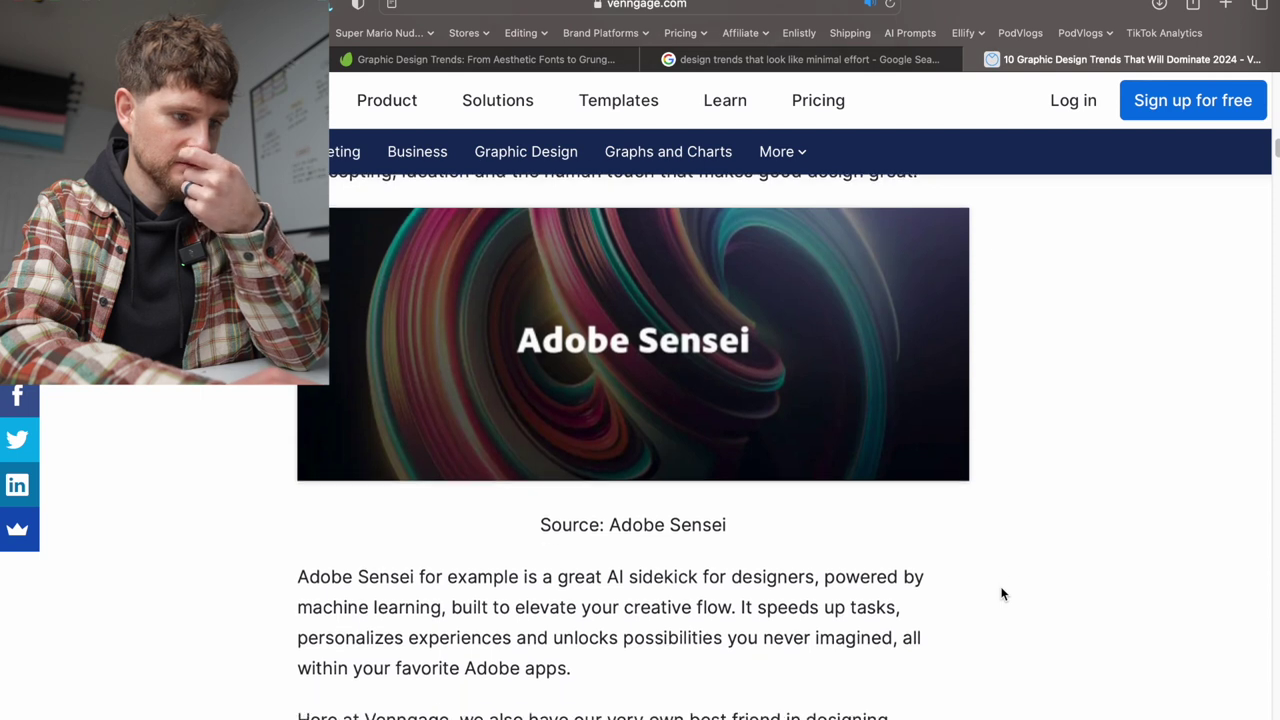
scroll(1002, 594, "up", 7)
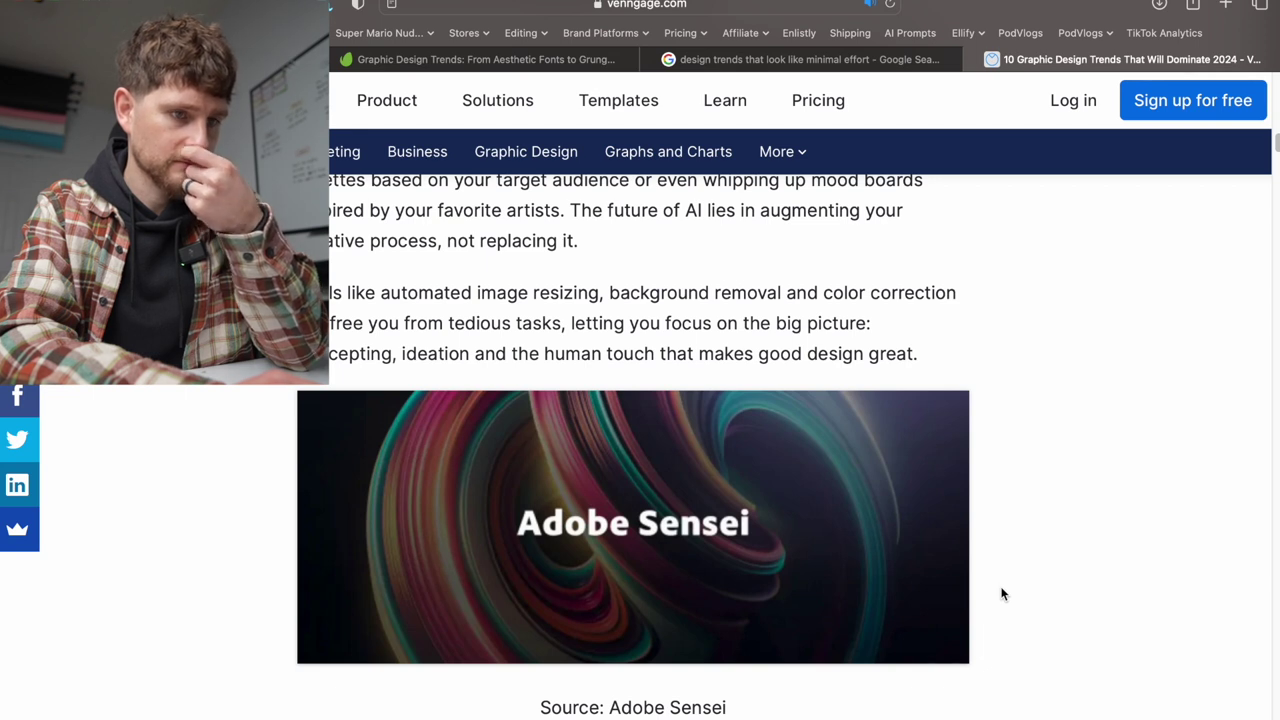
scroll(1002, 594, "up", 1)
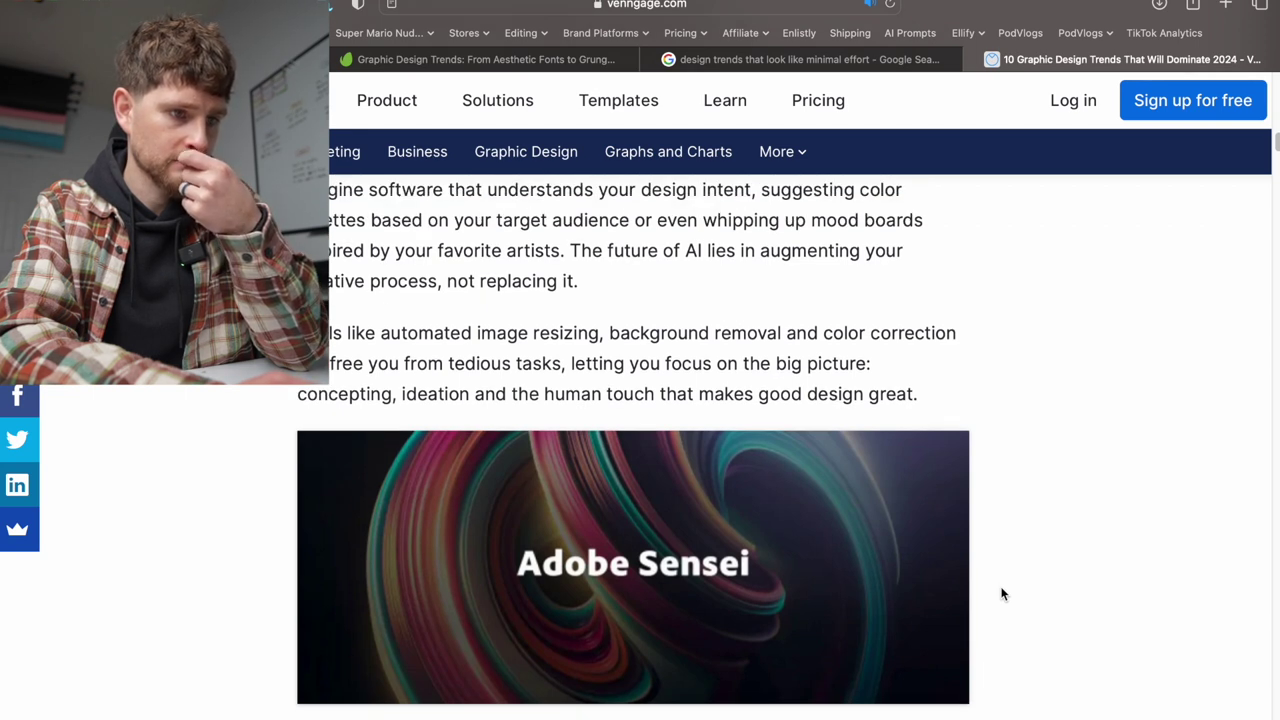
scroll(1002, 594, "up", 6)
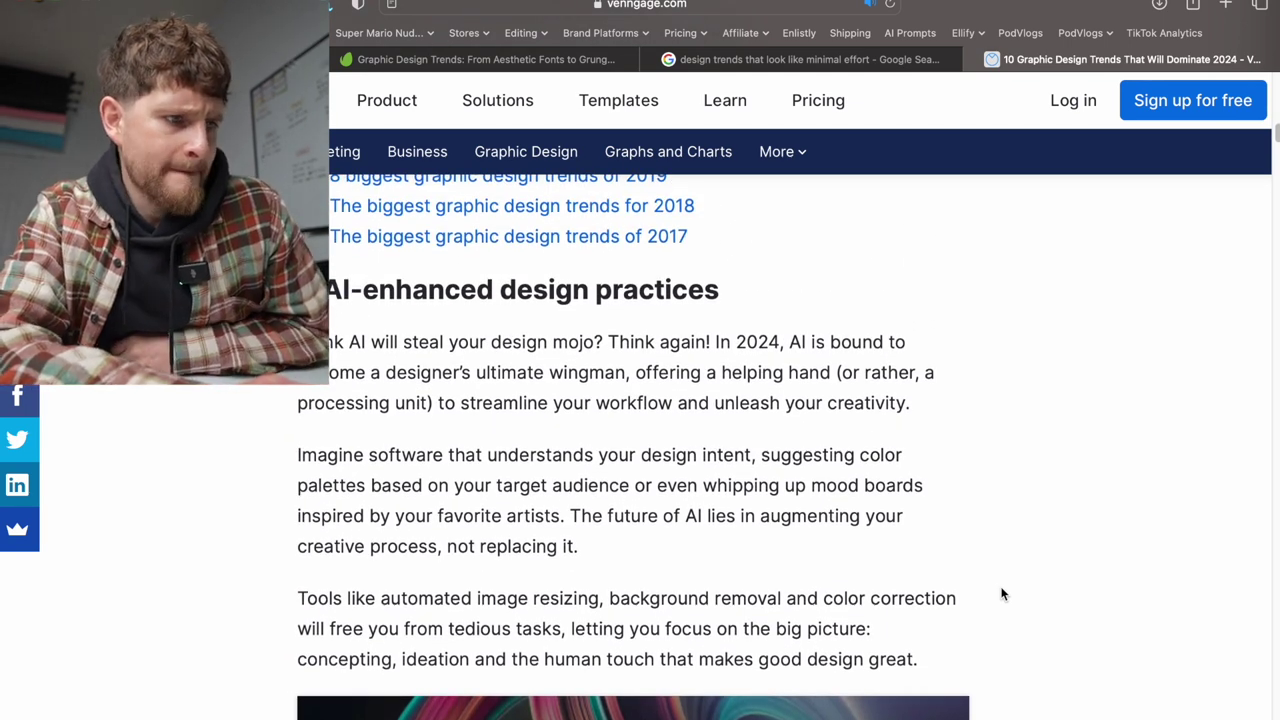
scroll(1002, 594, "down", 3)
scroll(1002, 594, "down", 3)
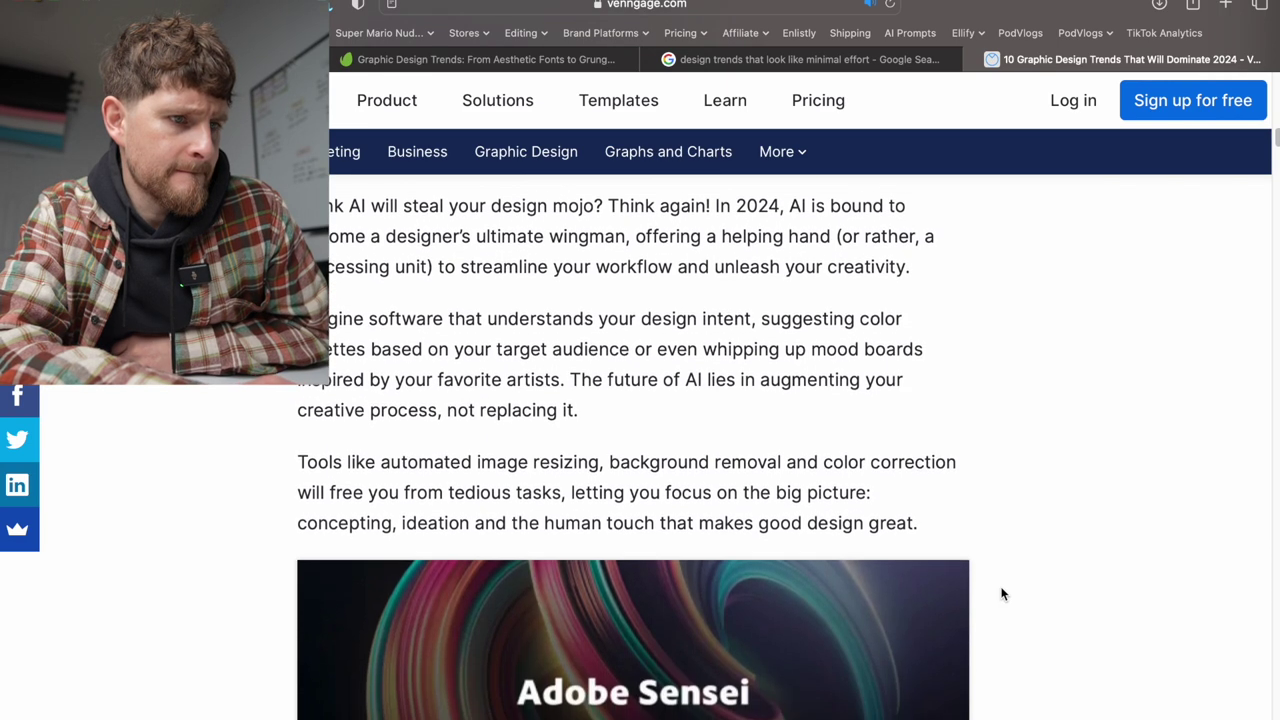
scroll(1002, 594, "down", 2)
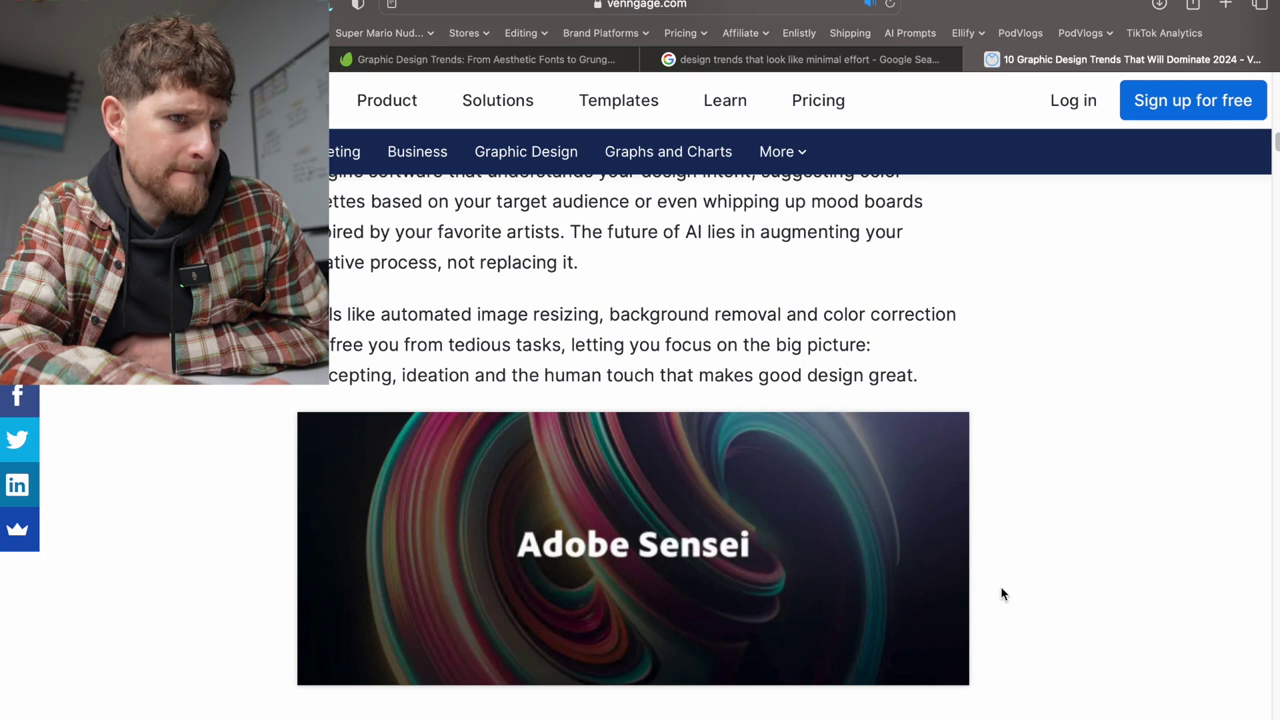
- Switch to Creative Cloud, search for "sensei" and open the Adobe Sensei web page from the suggestions
key("super+Tab")
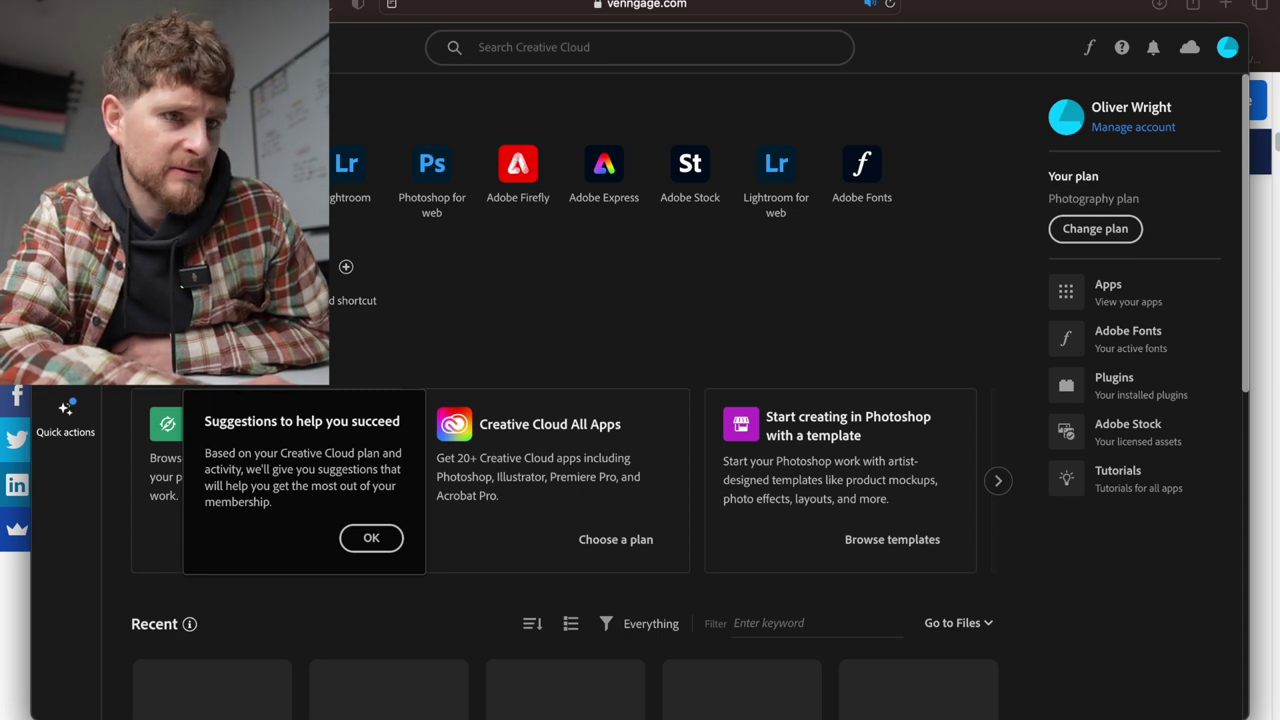
left_click(523, 52)
type("s")
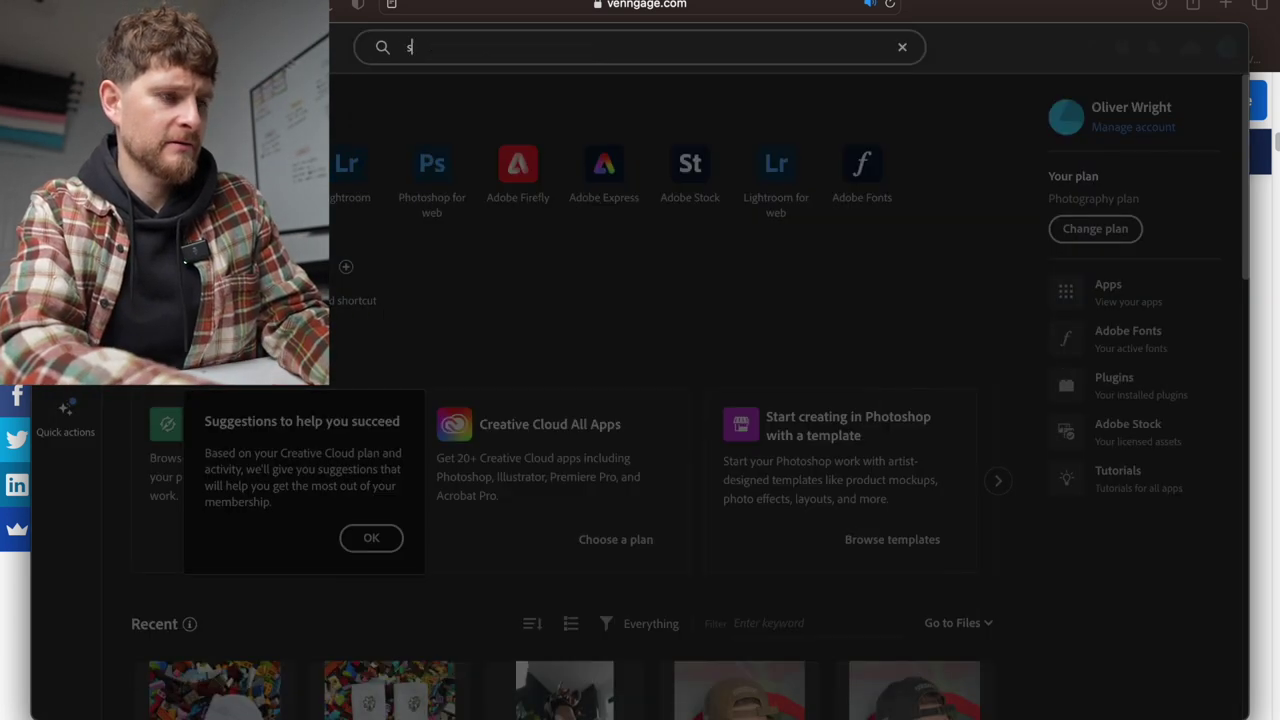
type("ensei")
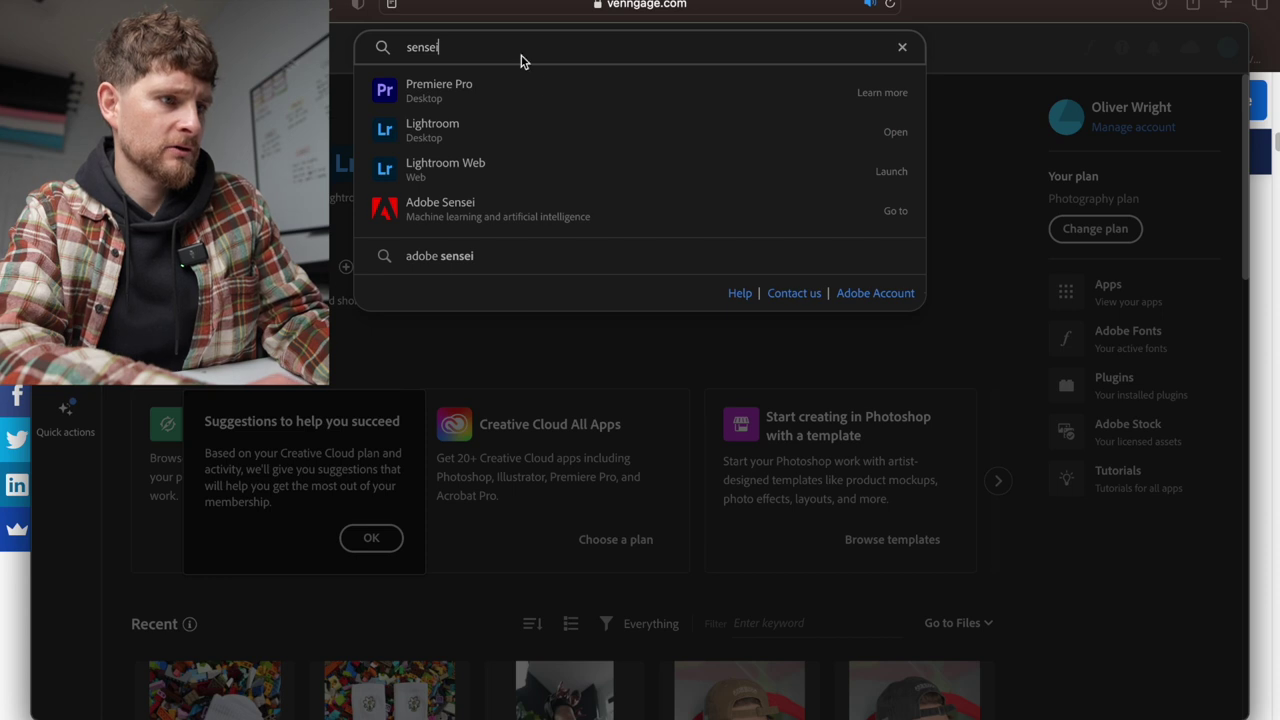
left_click(636, 215)
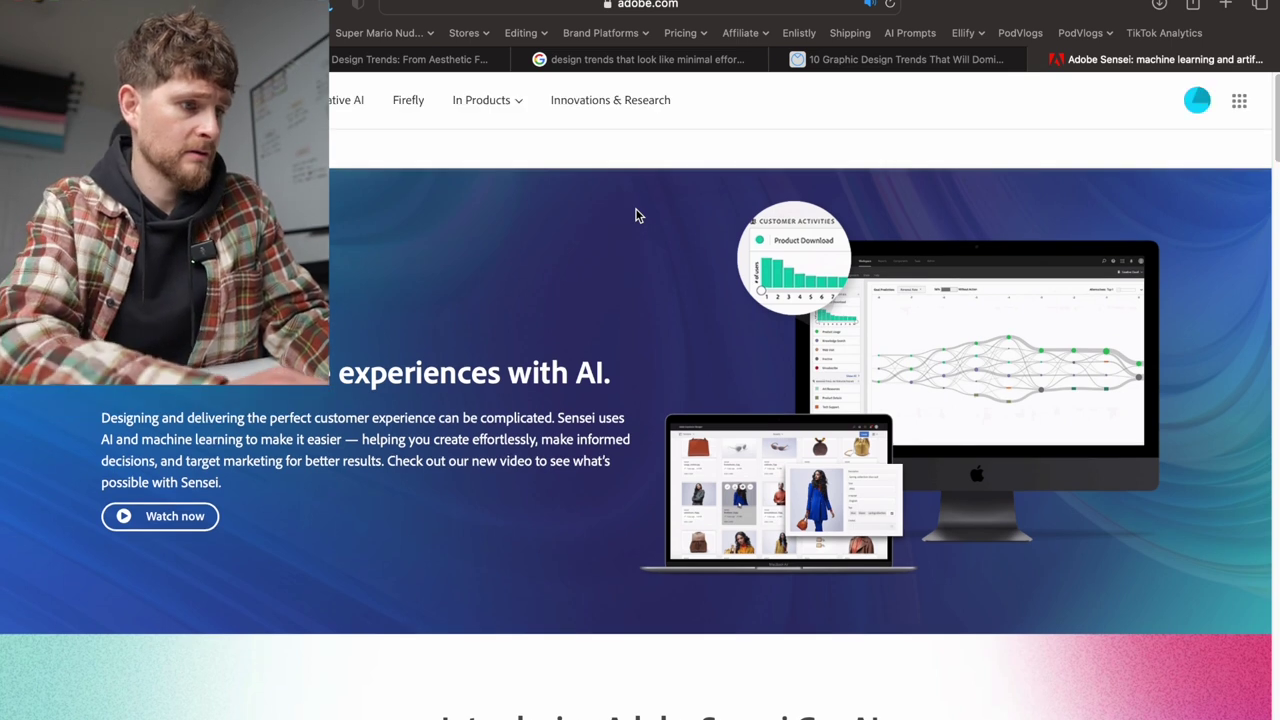
- Examine the Adobe Sensei page from the GenAI introduction to the closing section, including the Content-Aware Fill example and the list of product clouds
scroll(626, 369, "down", 5)
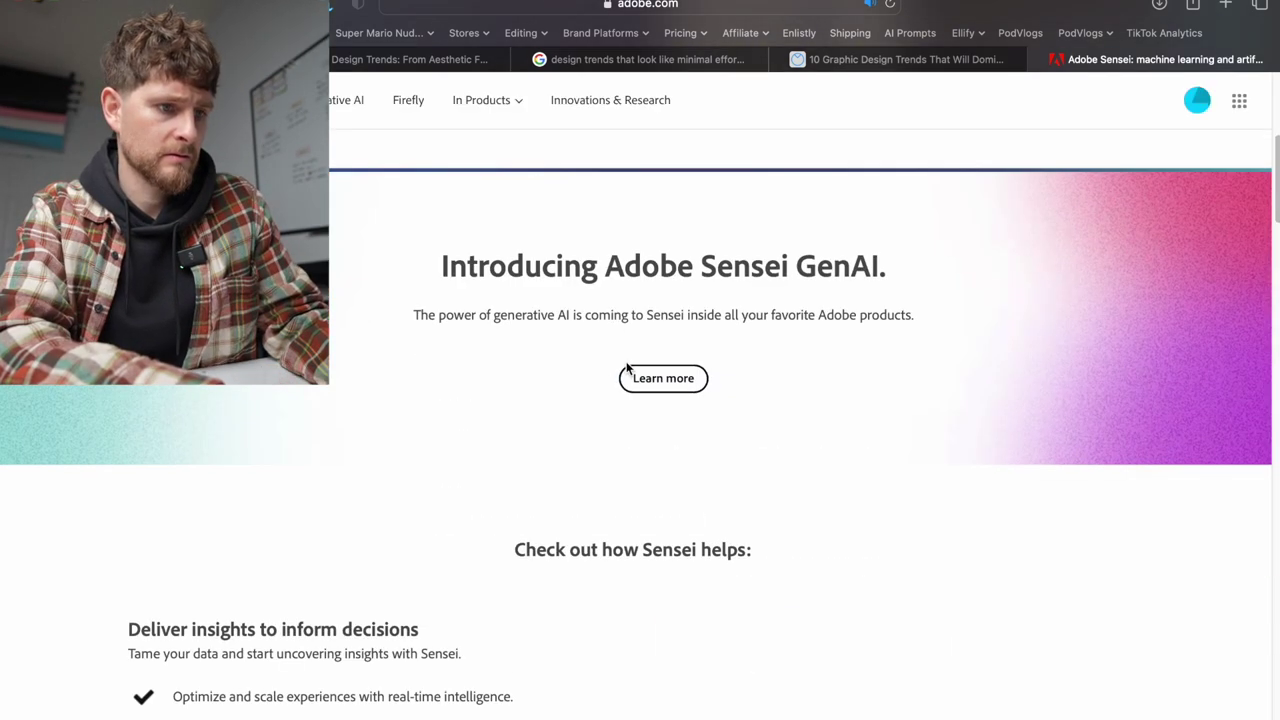
scroll(626, 369, "down", 5)
scroll(626, 366, "down", 3)
scroll(626, 366, "down", 10)
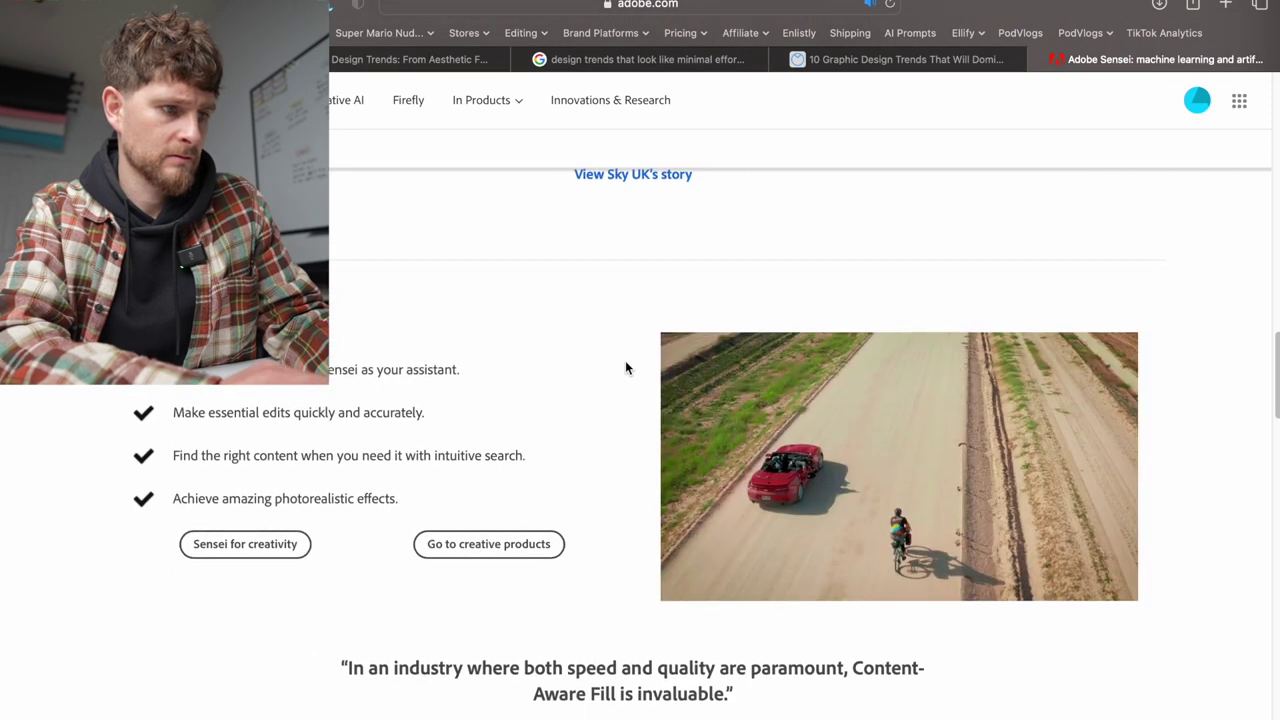
scroll(626, 368, "down", 1)
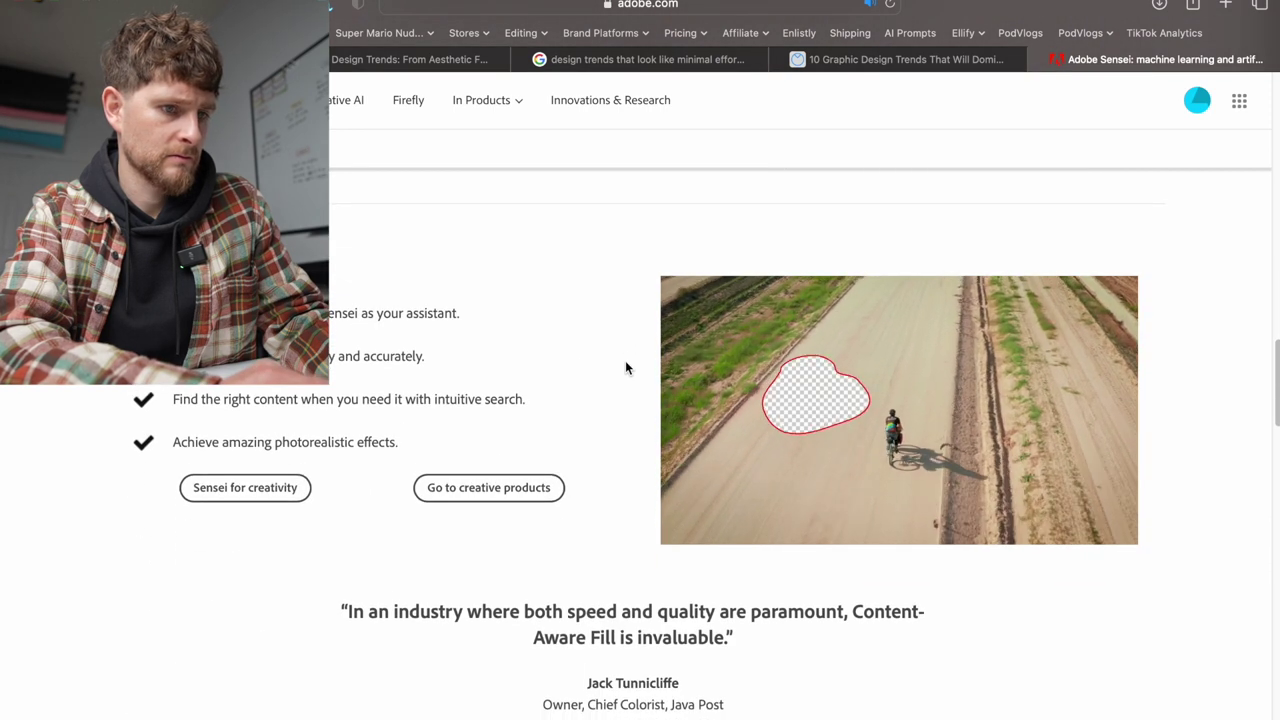
scroll(626, 368, "down", 1)
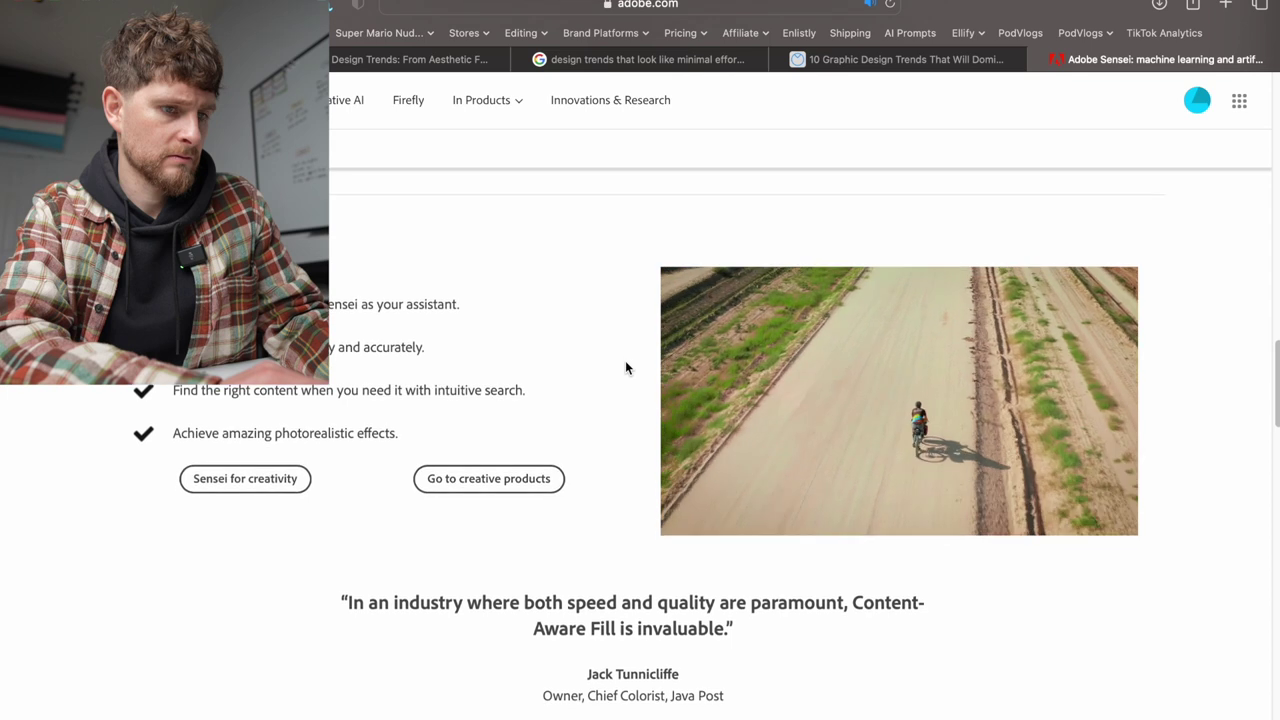
scroll(626, 368, "down", 10)
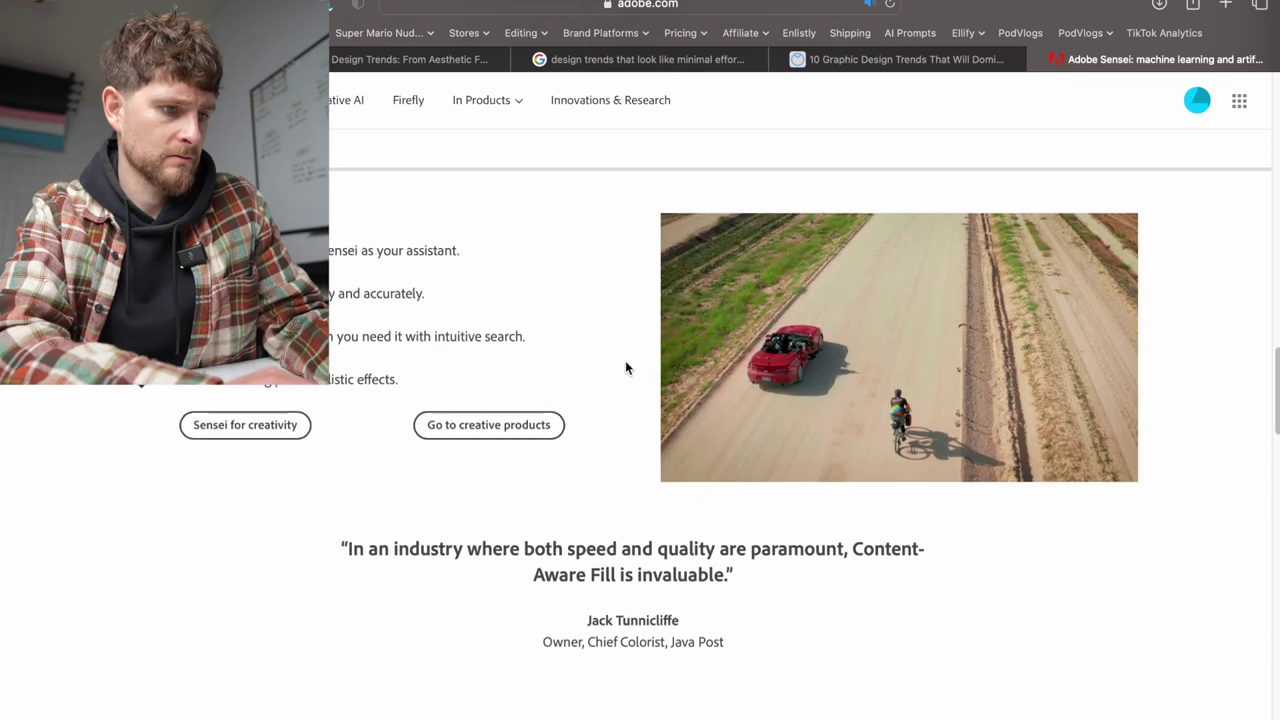
scroll(626, 368, "down", 3)
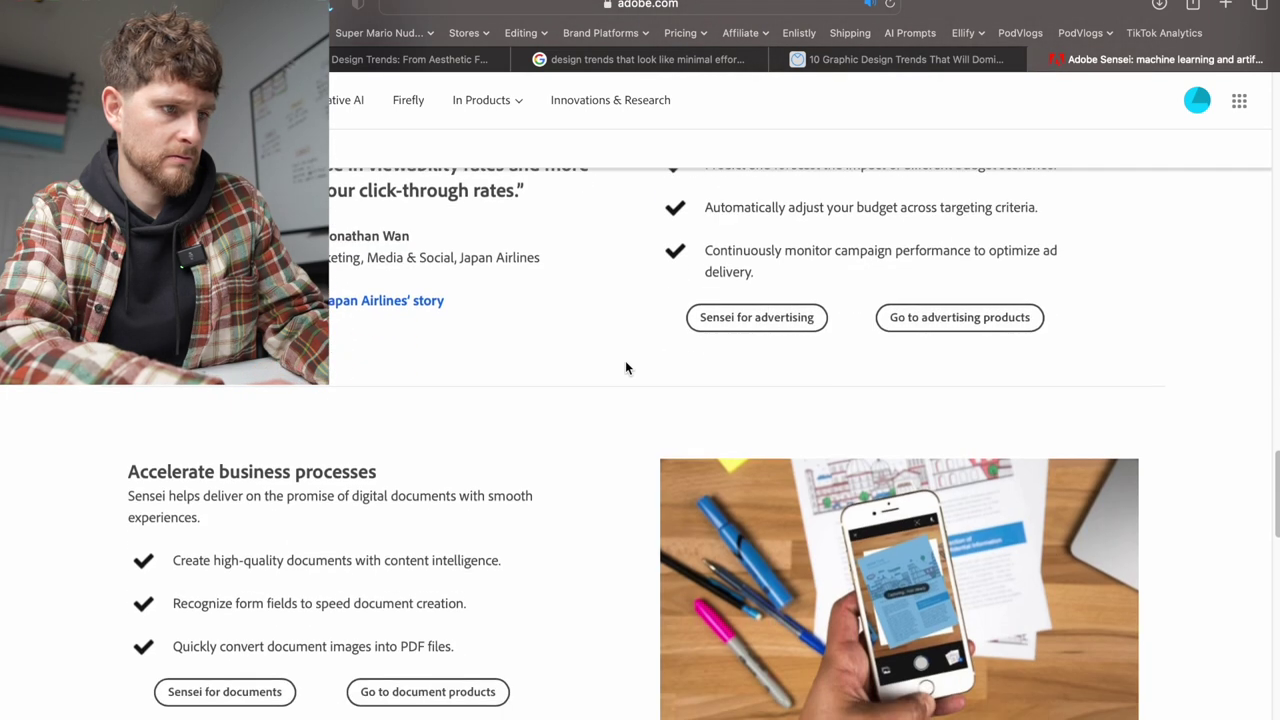
scroll(626, 368, "down", 10)
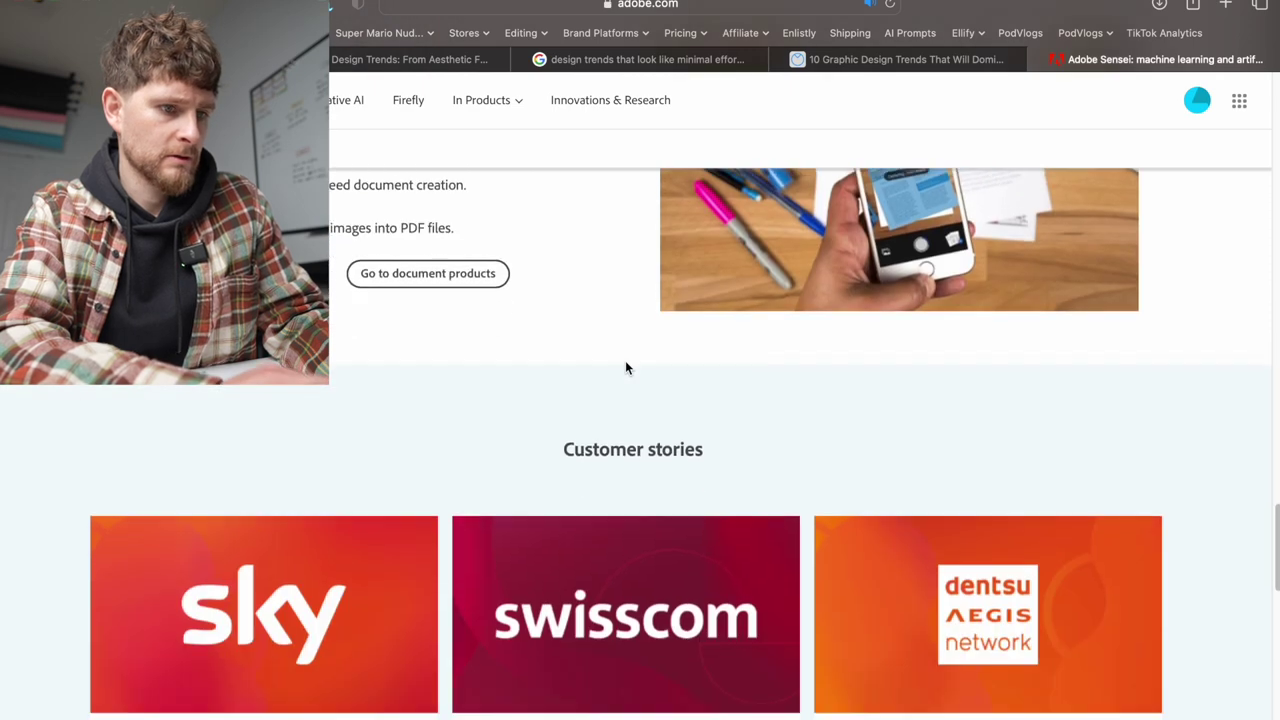
scroll(625, 360, "down", 5)
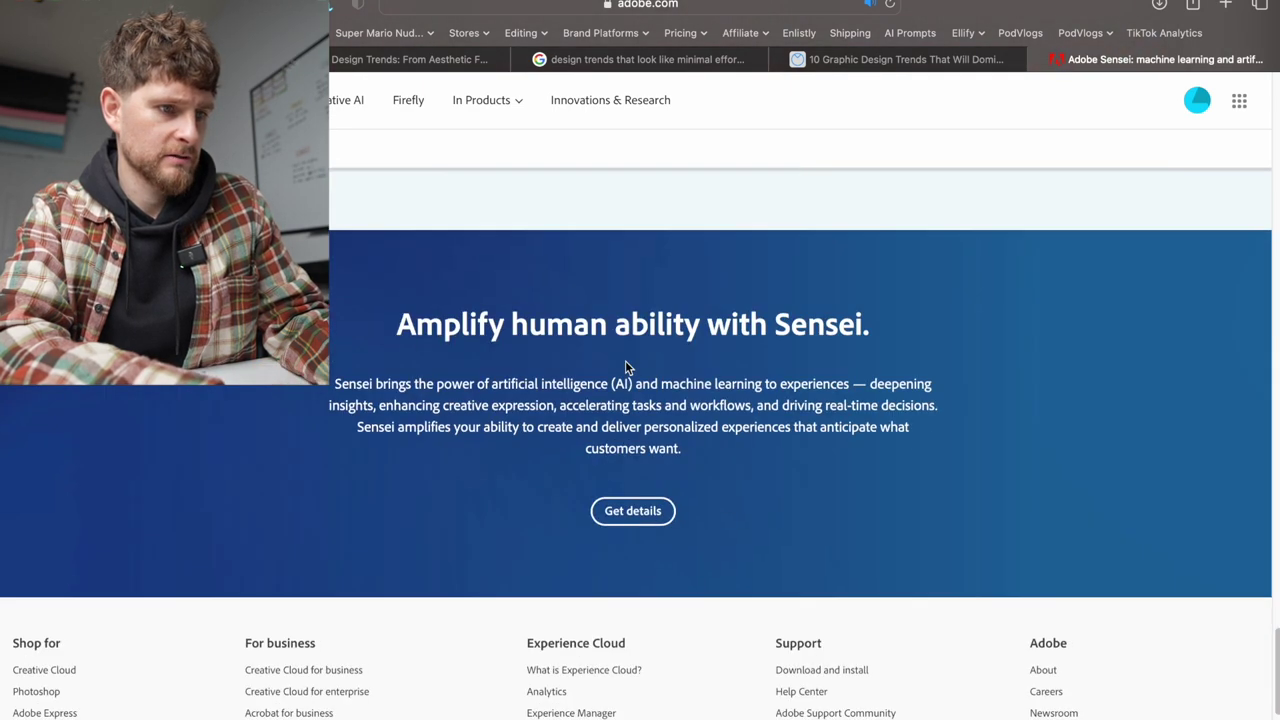
scroll(701, 404, "up", 10)
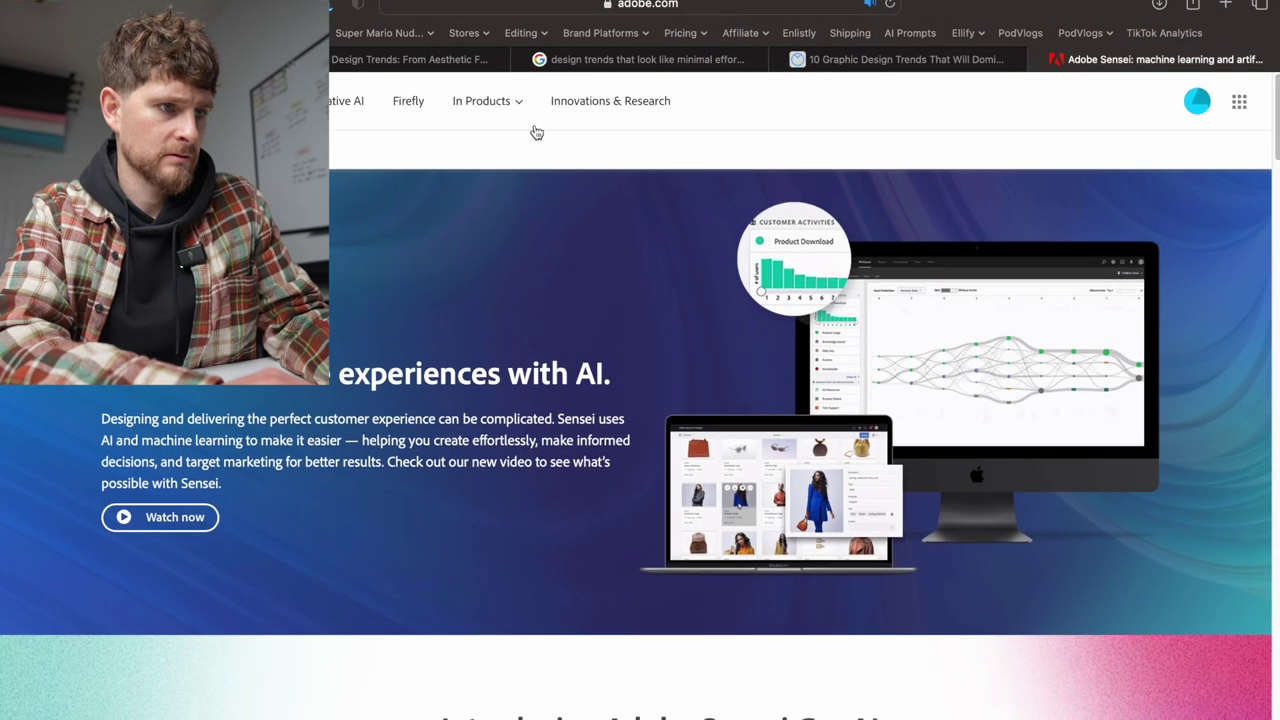
left_click(512, 102)
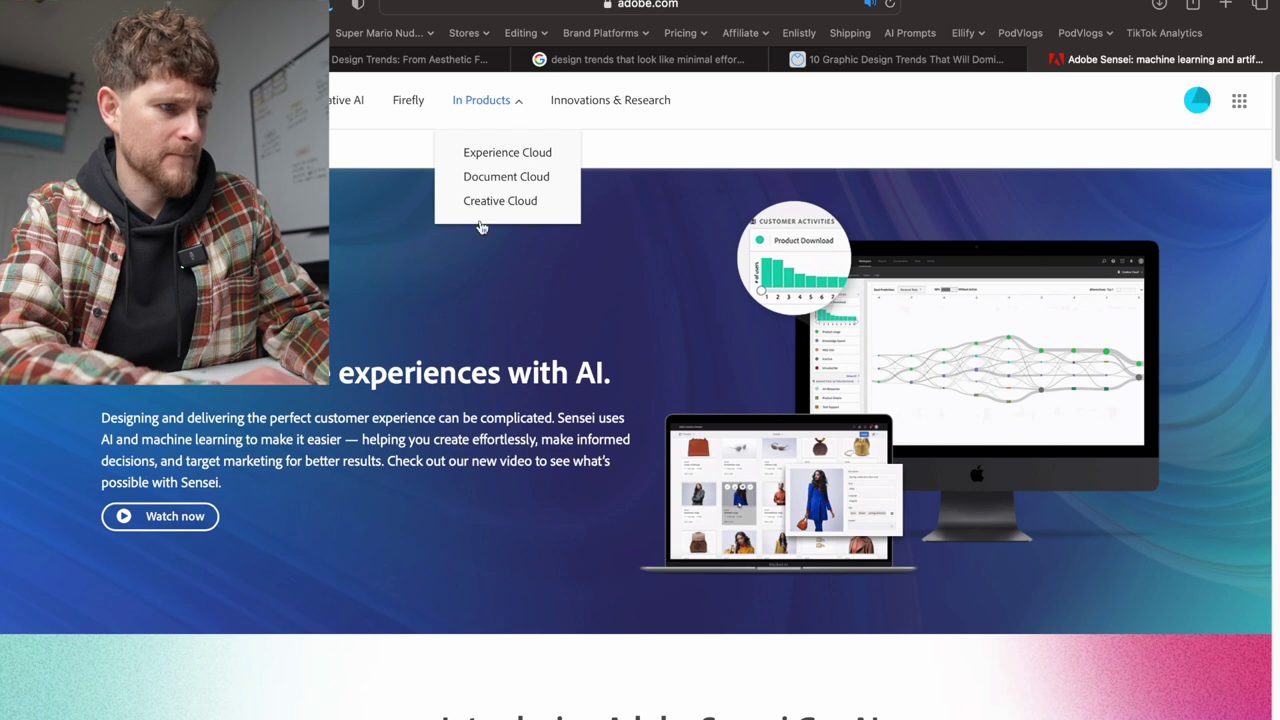
- Review the page's "Check out how Sensei helps" sections and open the Sensei for creativity page from "Free your creativity"
scroll(625, 675, "down", 5)
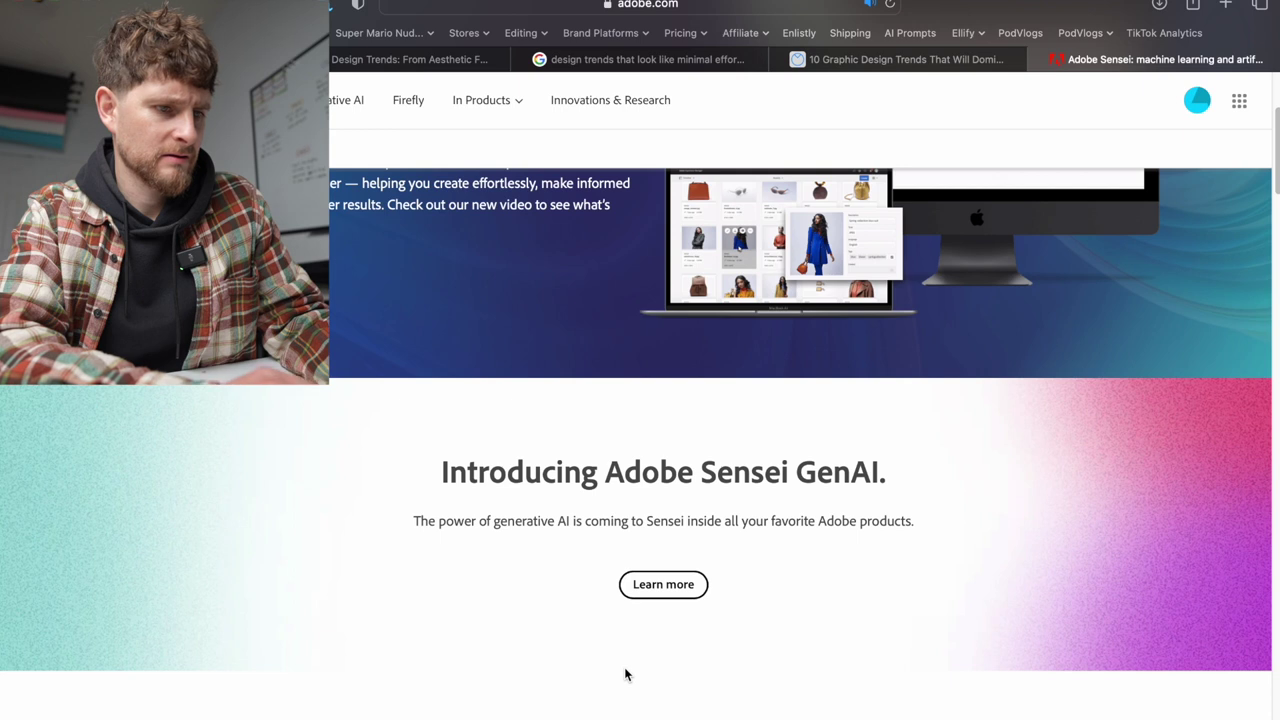
scroll(625, 675, "down", 1)
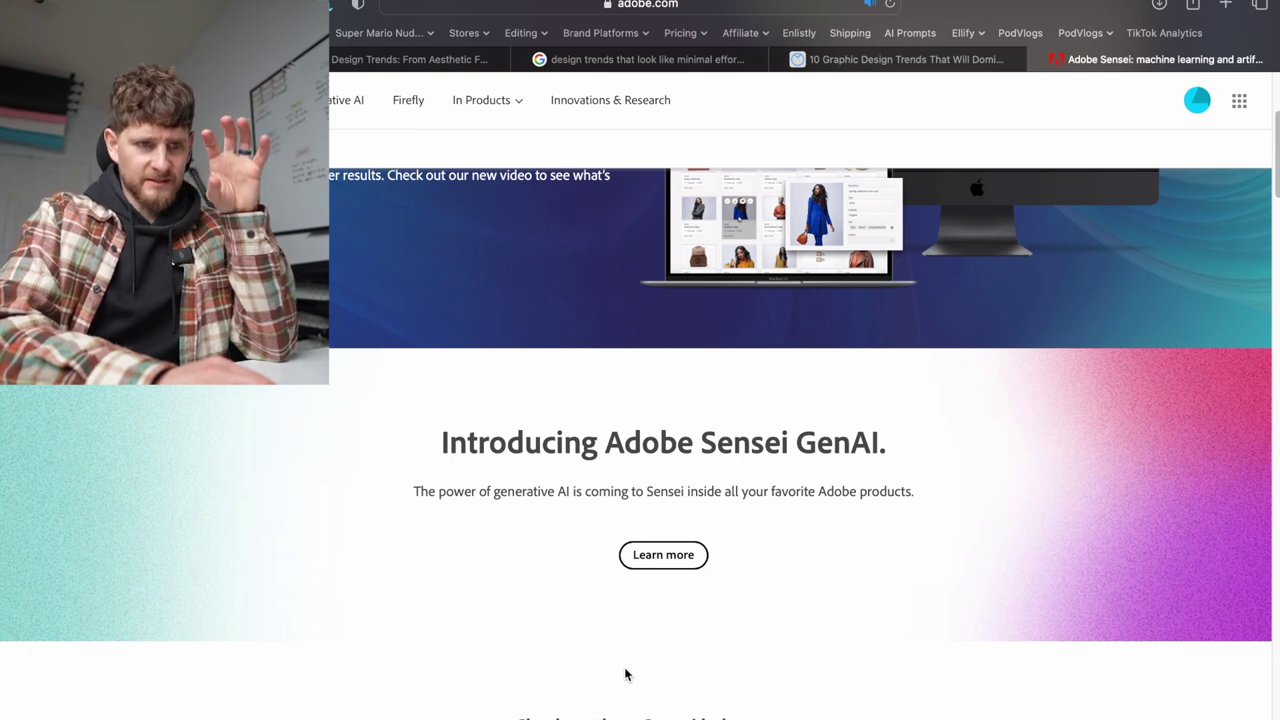
scroll(625, 675, "down", 3)
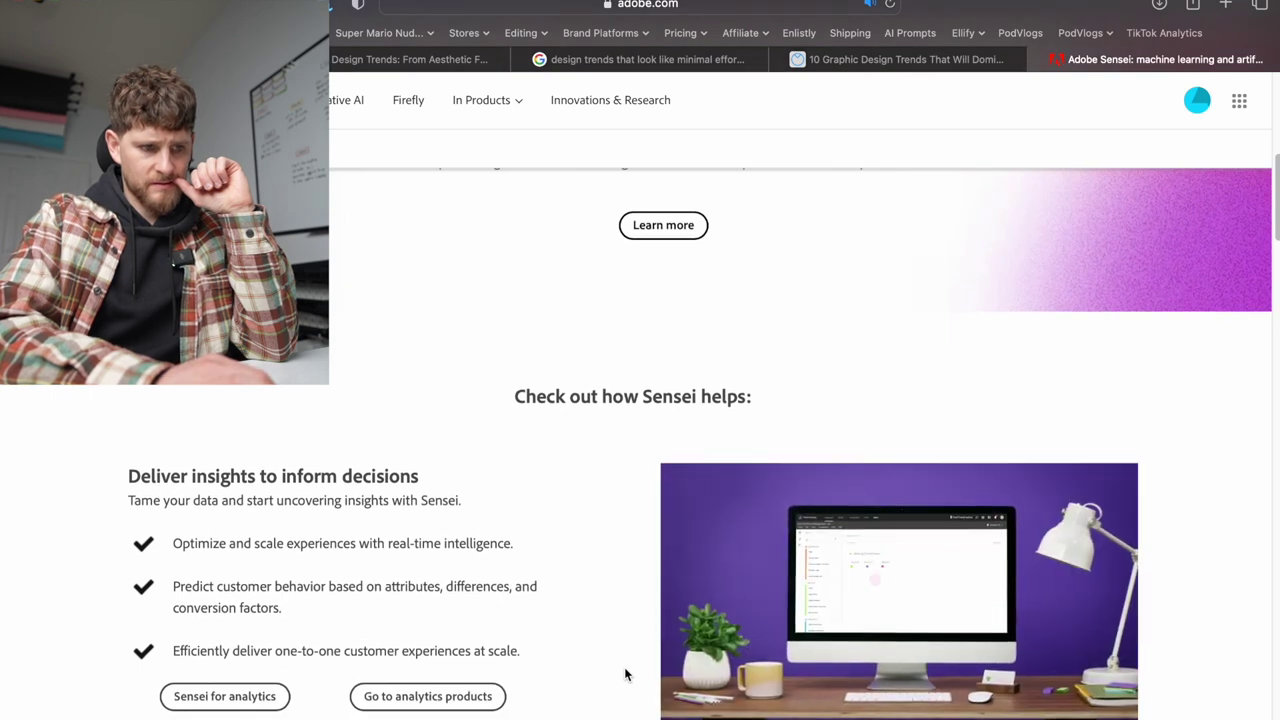
scroll(625, 675, "down", 3)
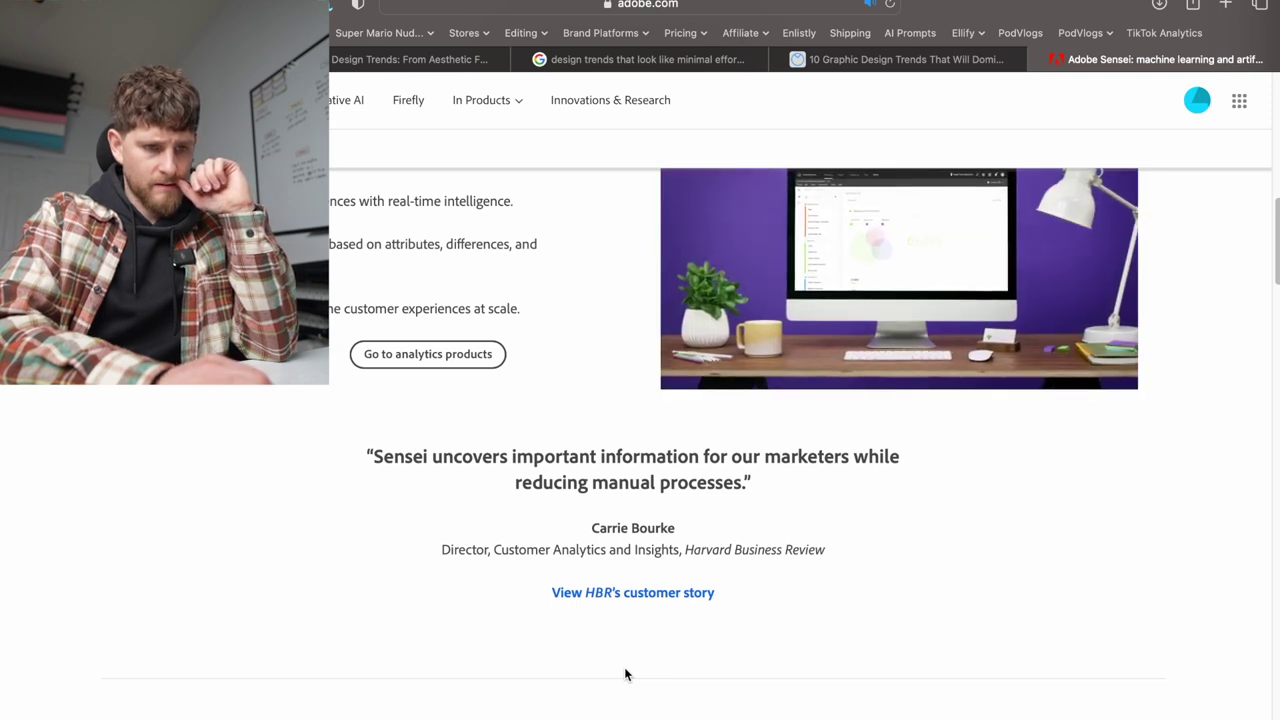
scroll(625, 673, "down", 1)
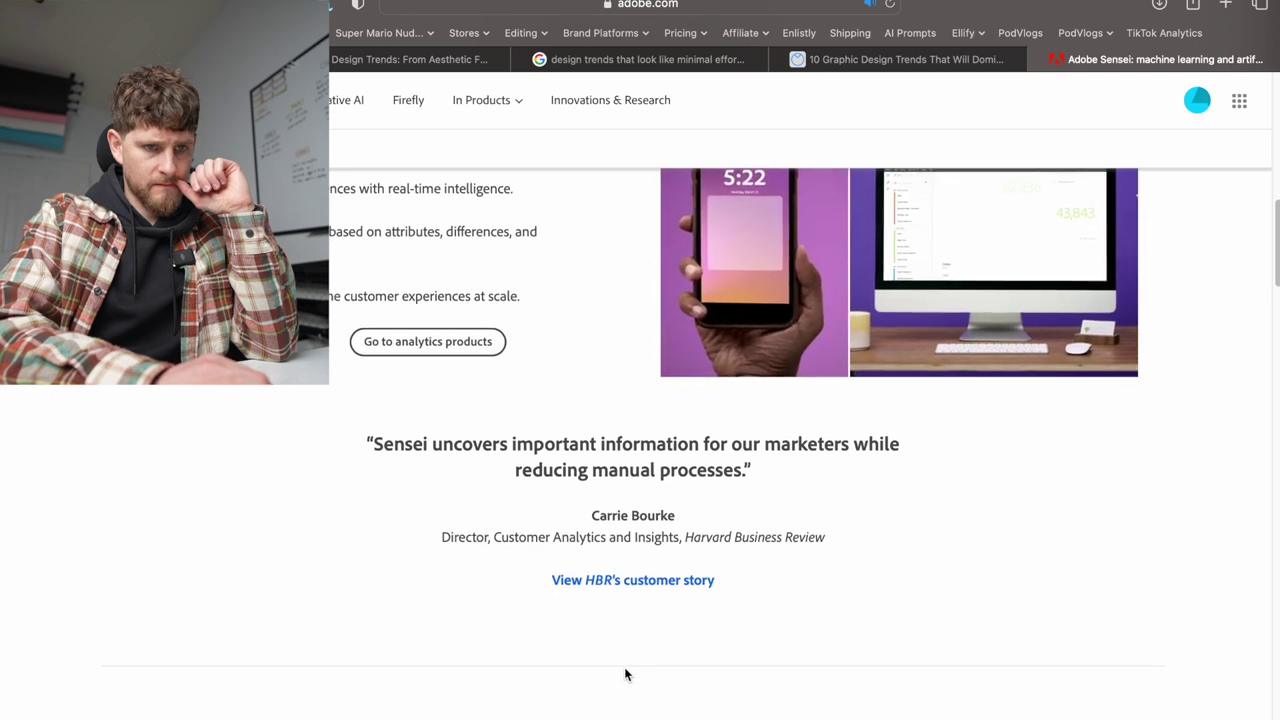
scroll(624, 674, "down", 5)
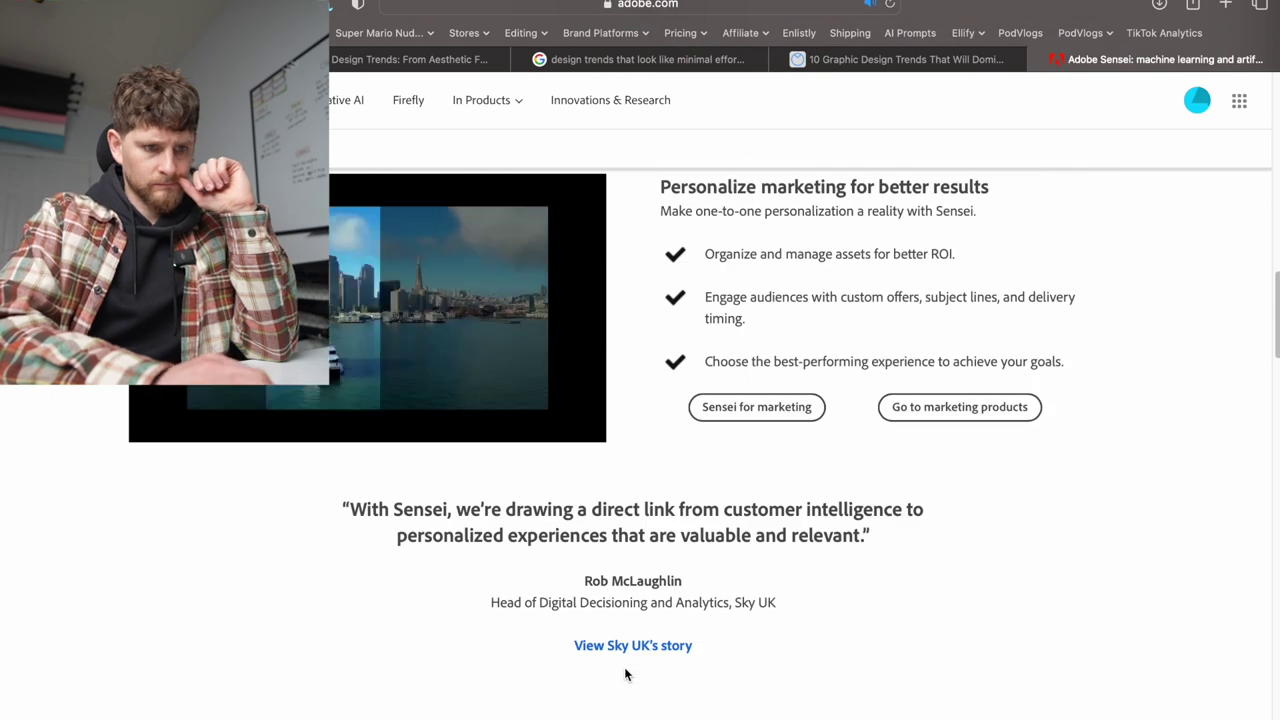
scroll(624, 674, "down", 4)
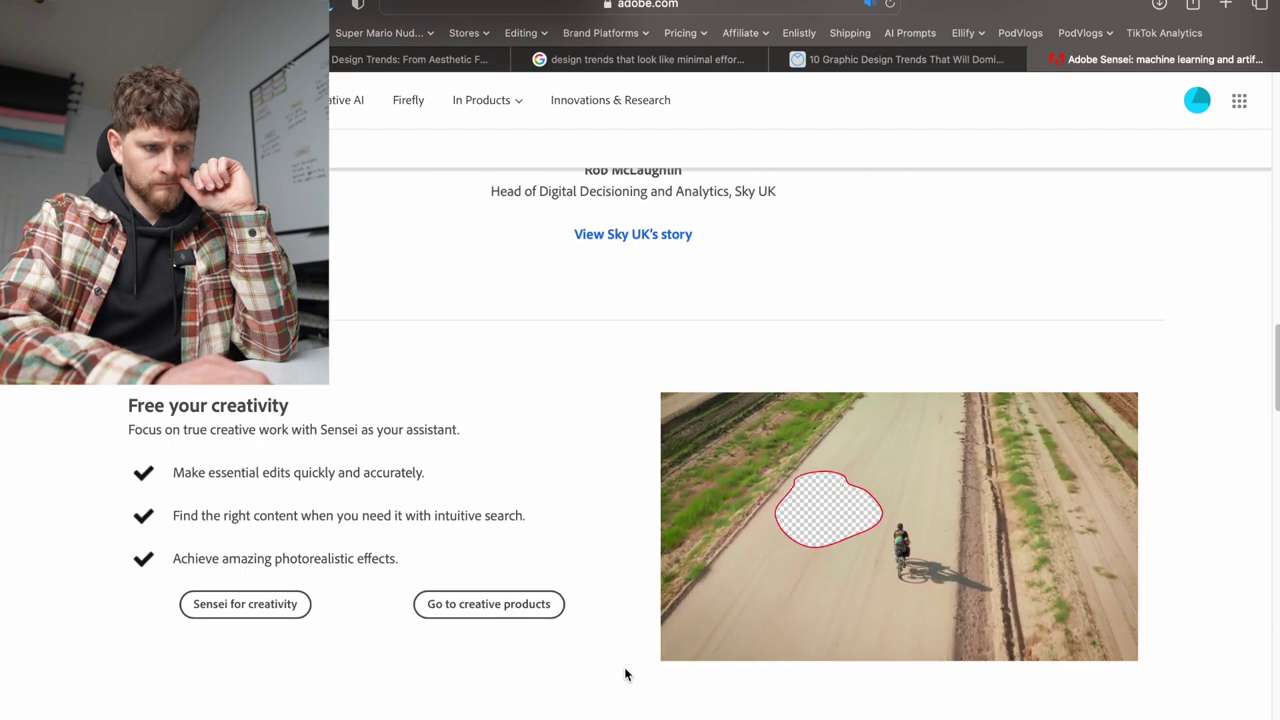
left_click(236, 616)
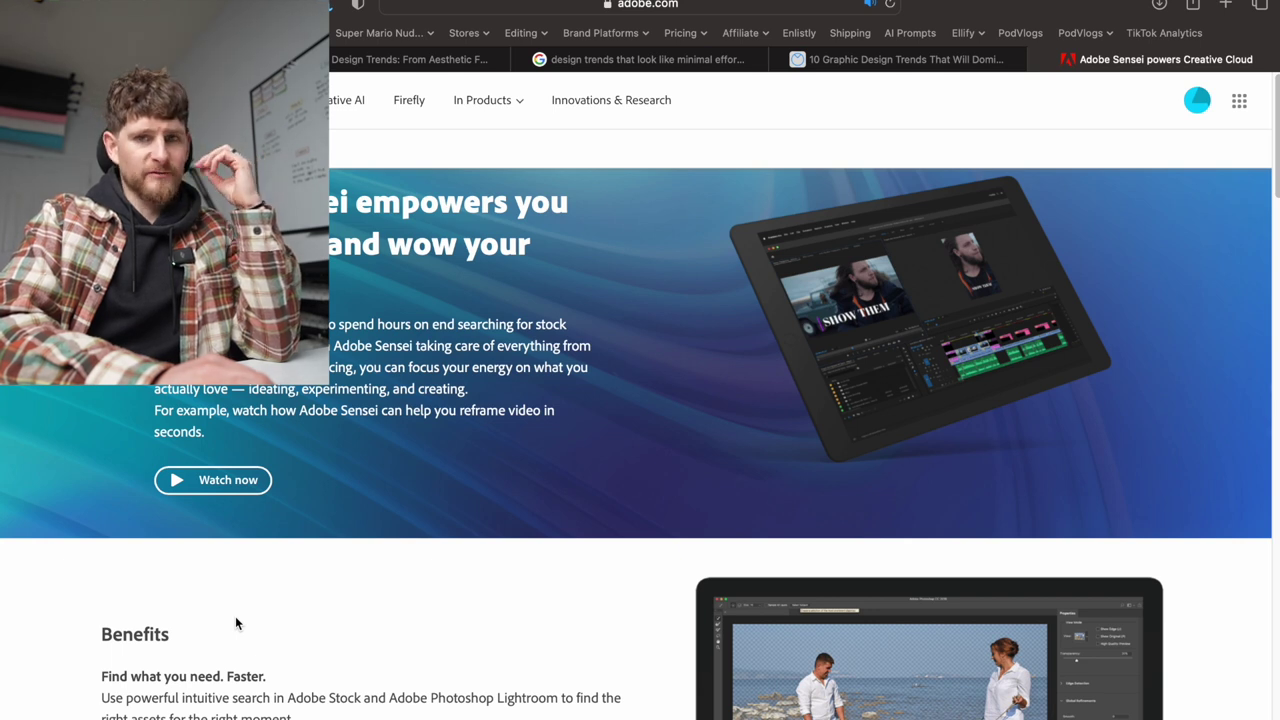
- Find the section on how Adobe Sensei enhances Creative Cloud and set its product filter to Photoshop
scroll(51, 662, "down", 5)
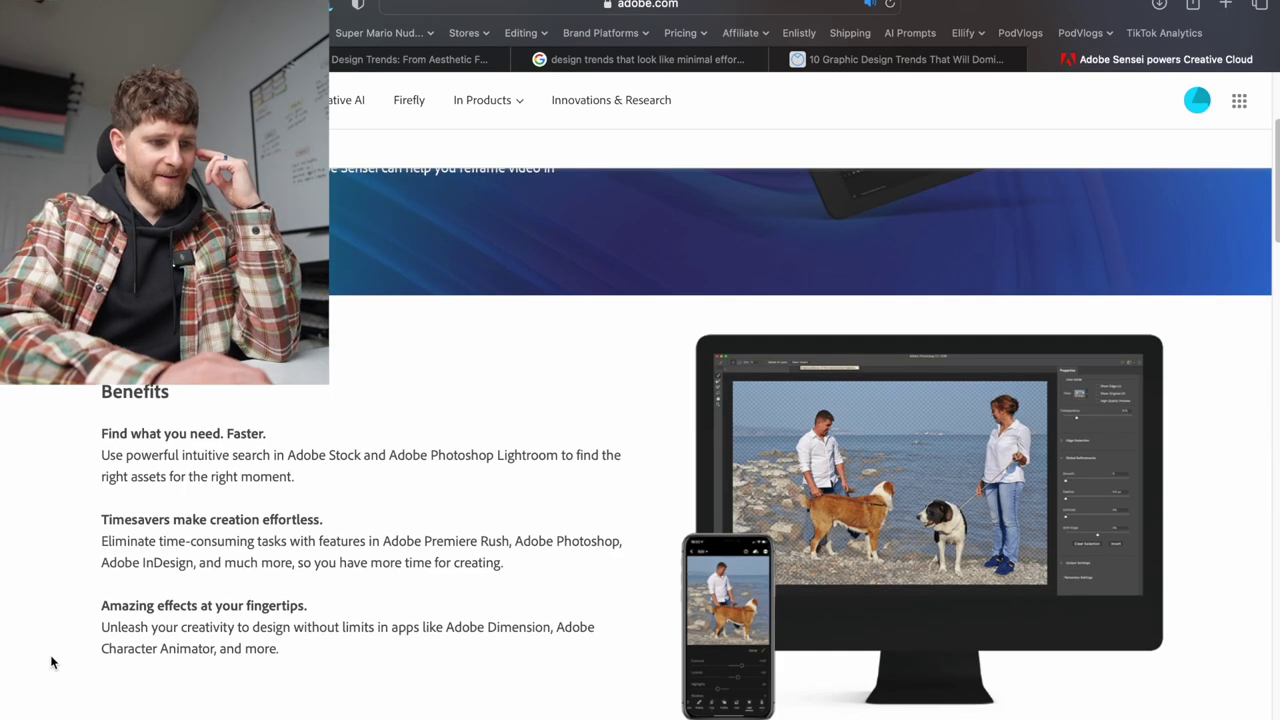
scroll(52, 662, "down", 10)
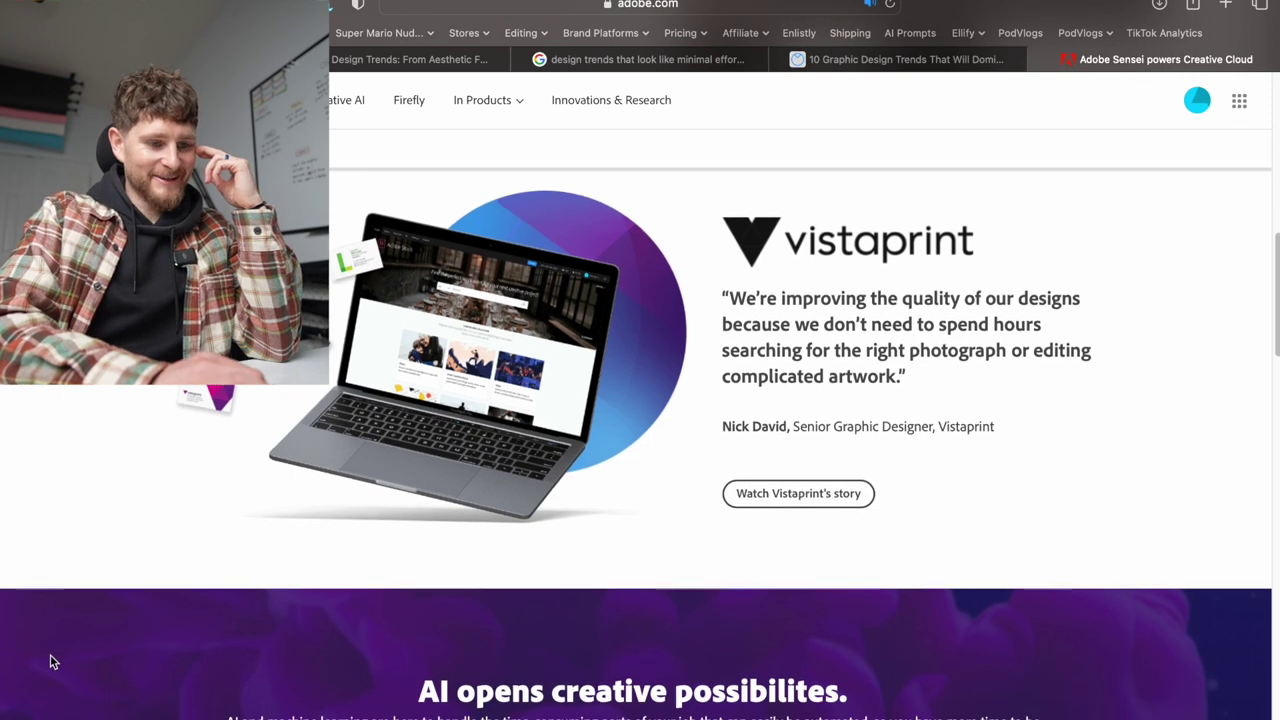
scroll(51, 660, "down", 7)
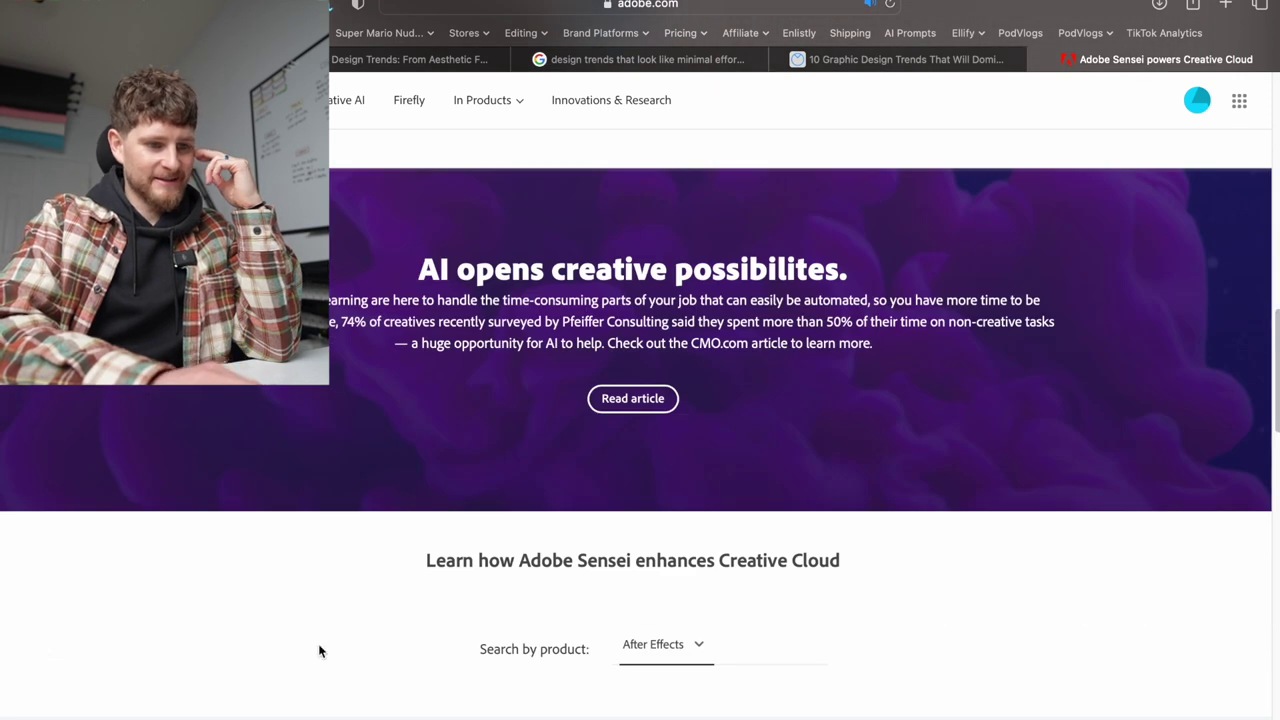
scroll(320, 651, "down", 7)
left_click(681, 240)
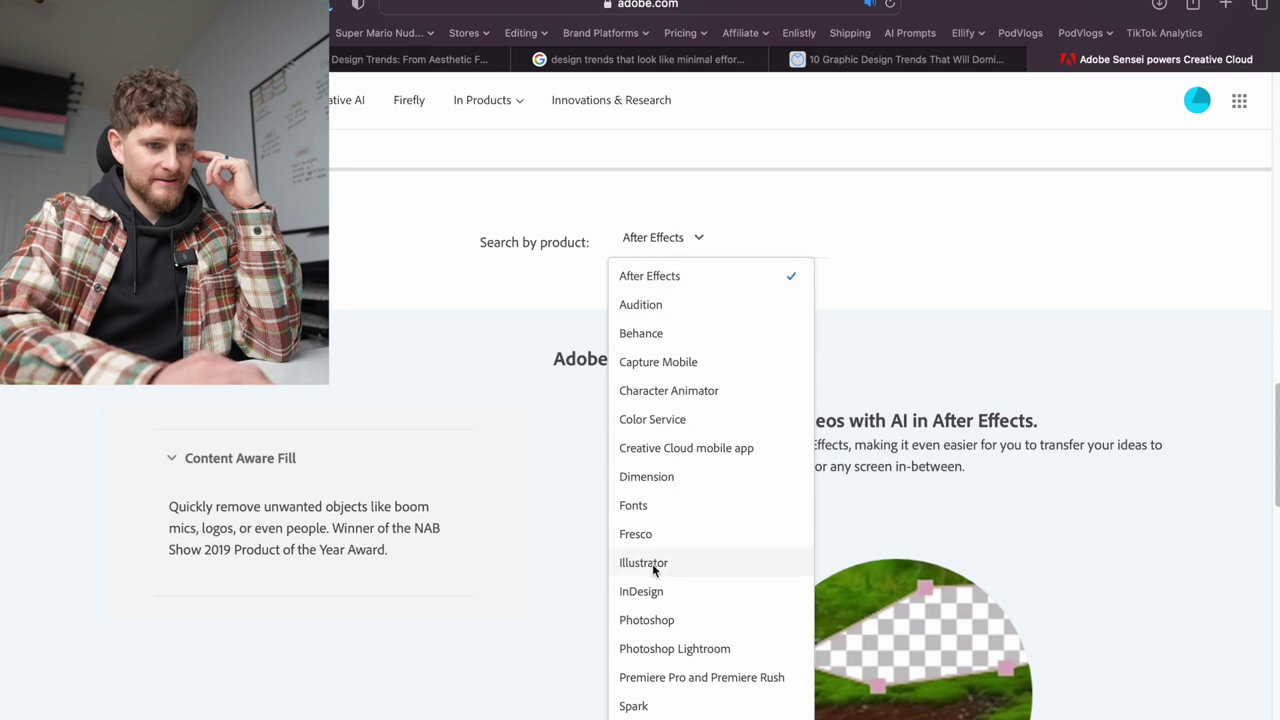
left_click(652, 620)
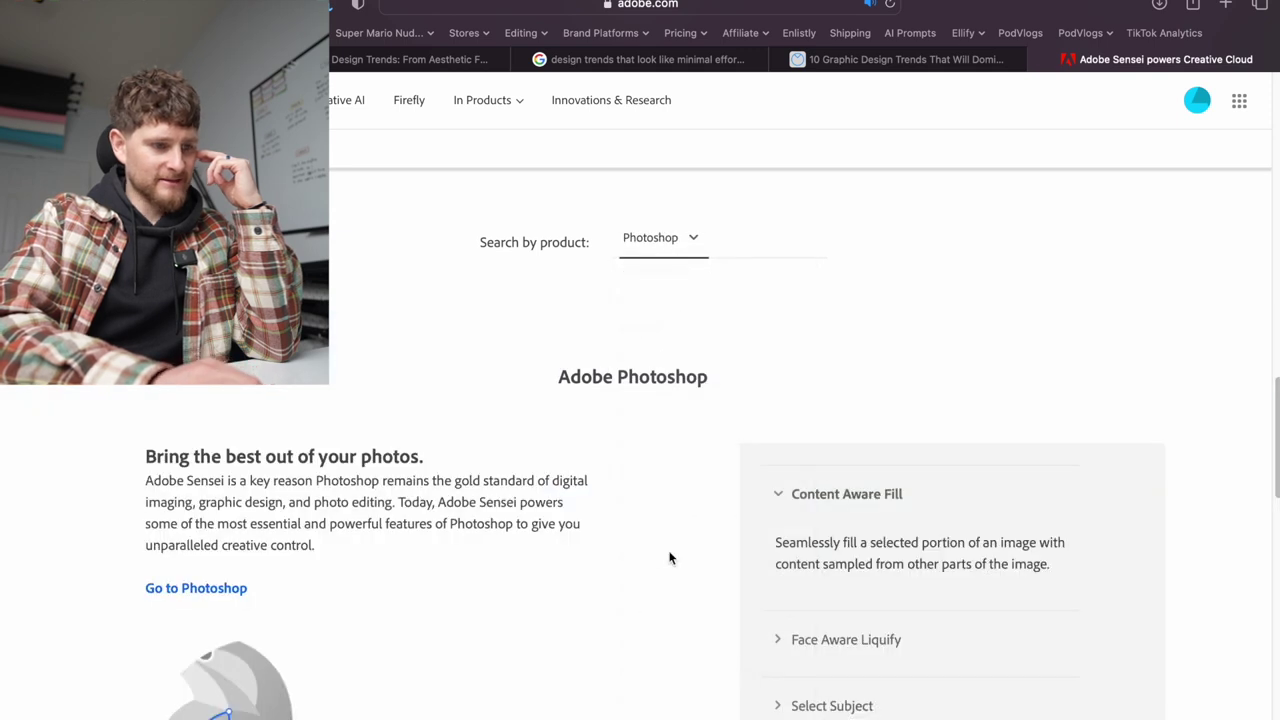
- Examine the list of Sensei-powered Photoshop features and the Creative Cloud resources below it
scroll(669, 557, "down", 4)
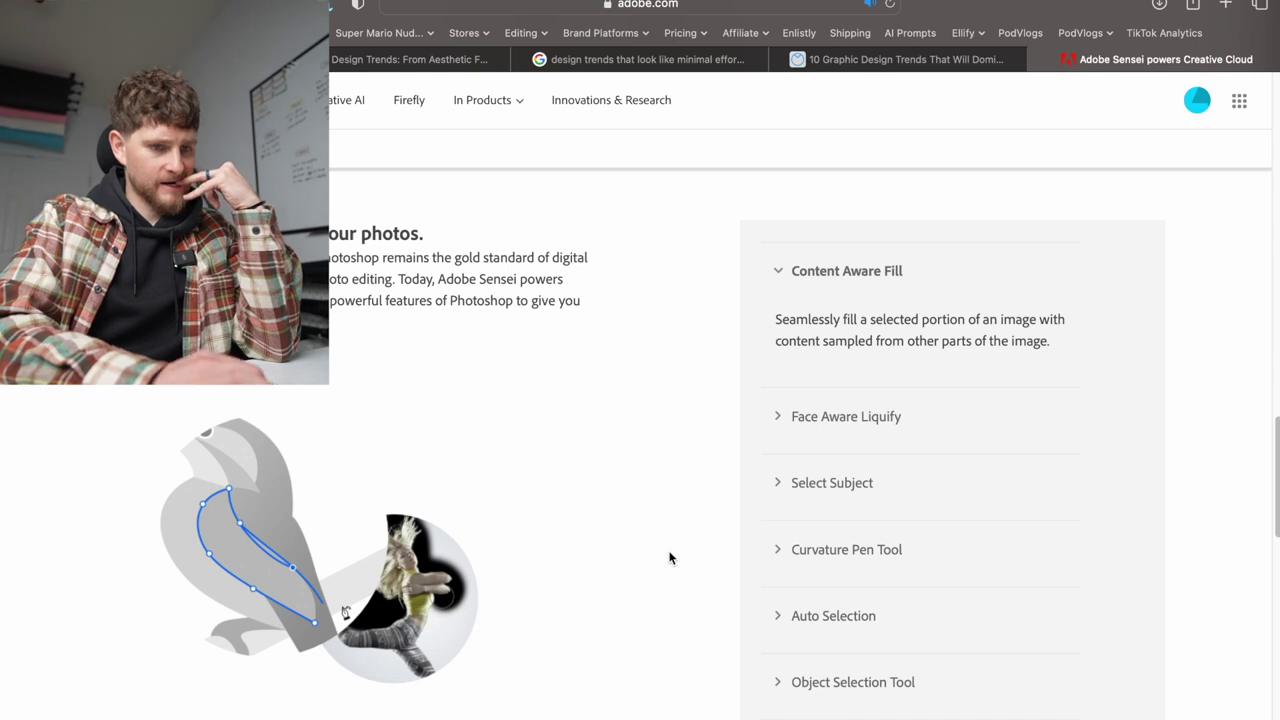
scroll(669, 557, "down", 2)
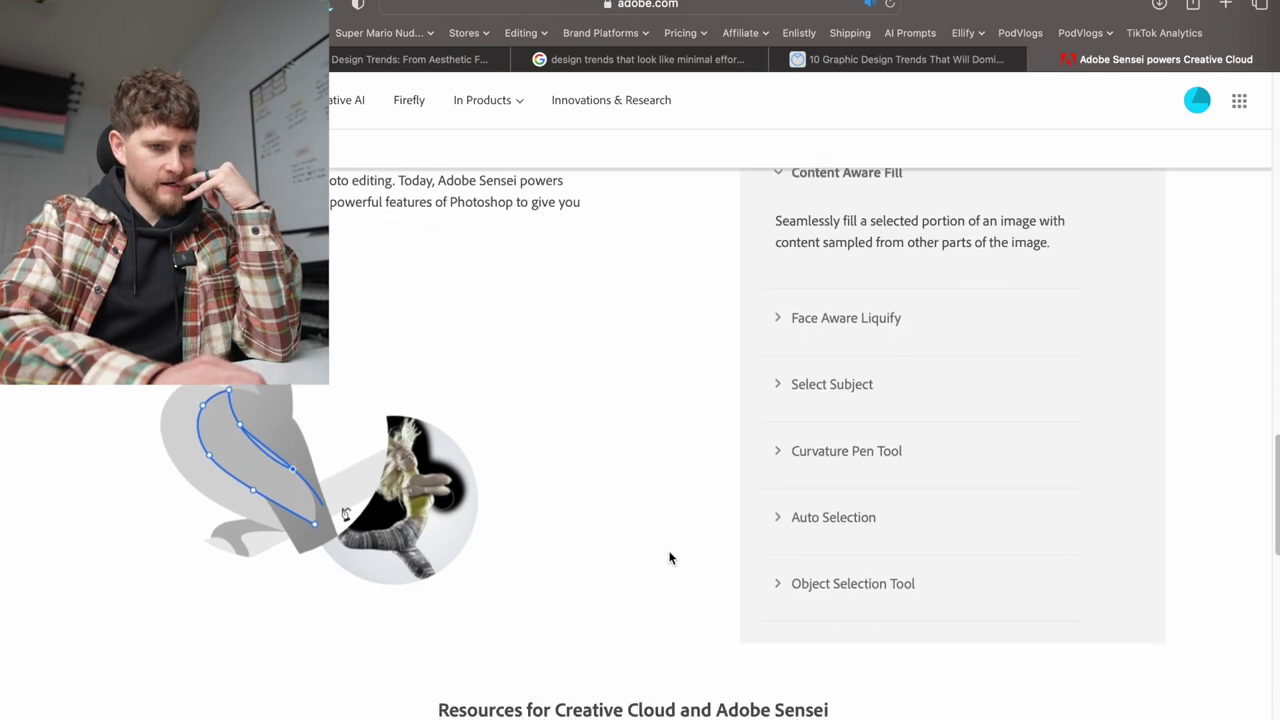
scroll(670, 558, "down", 5)
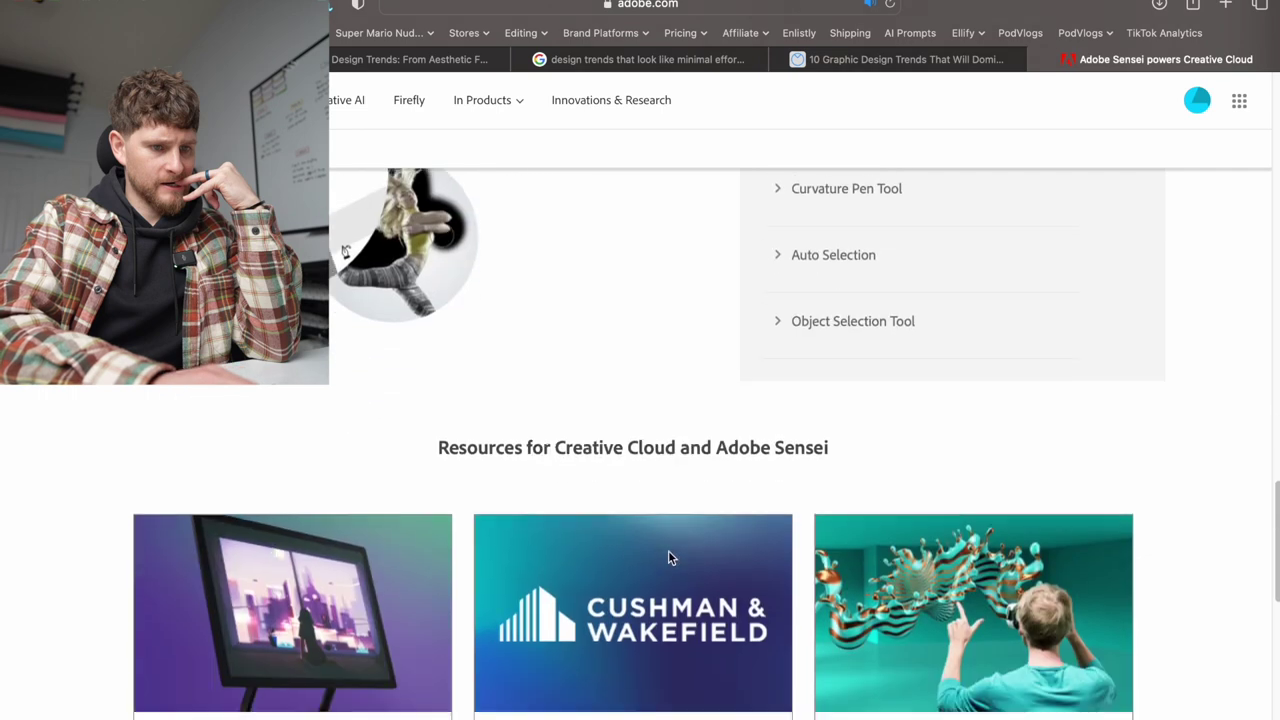
scroll(670, 558, "down", 4)
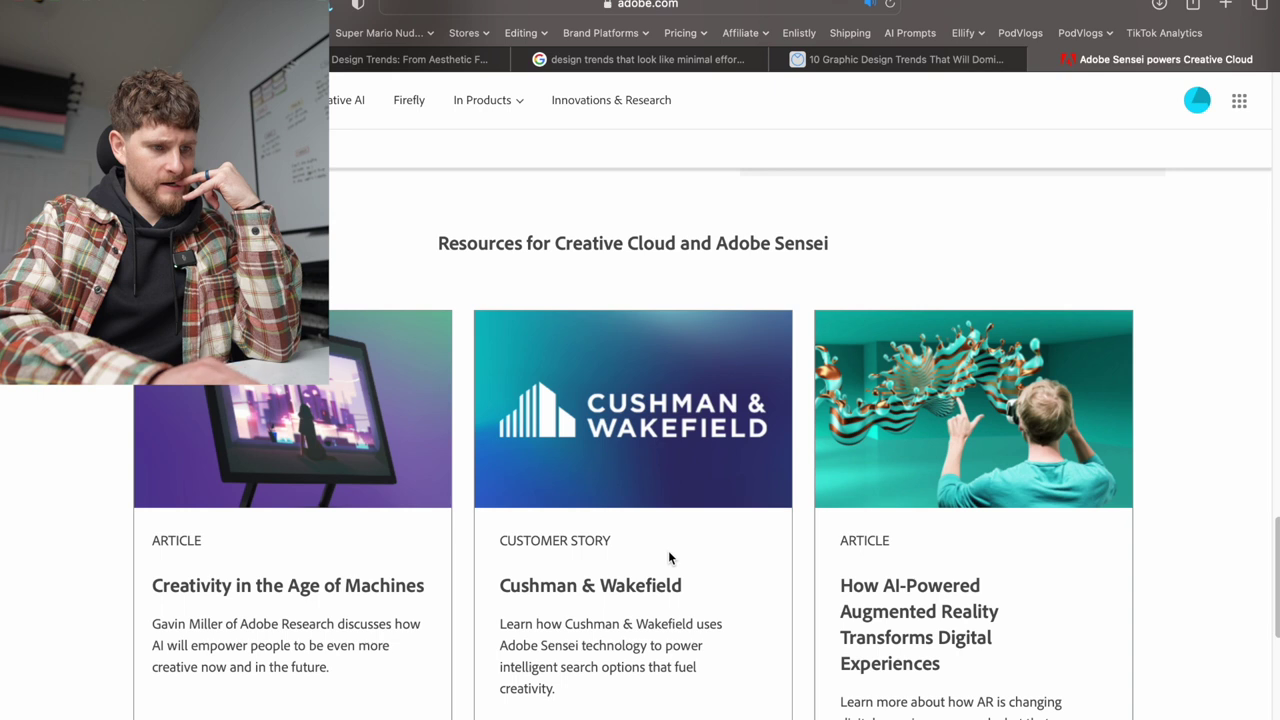
scroll(669, 557, "up", 10)
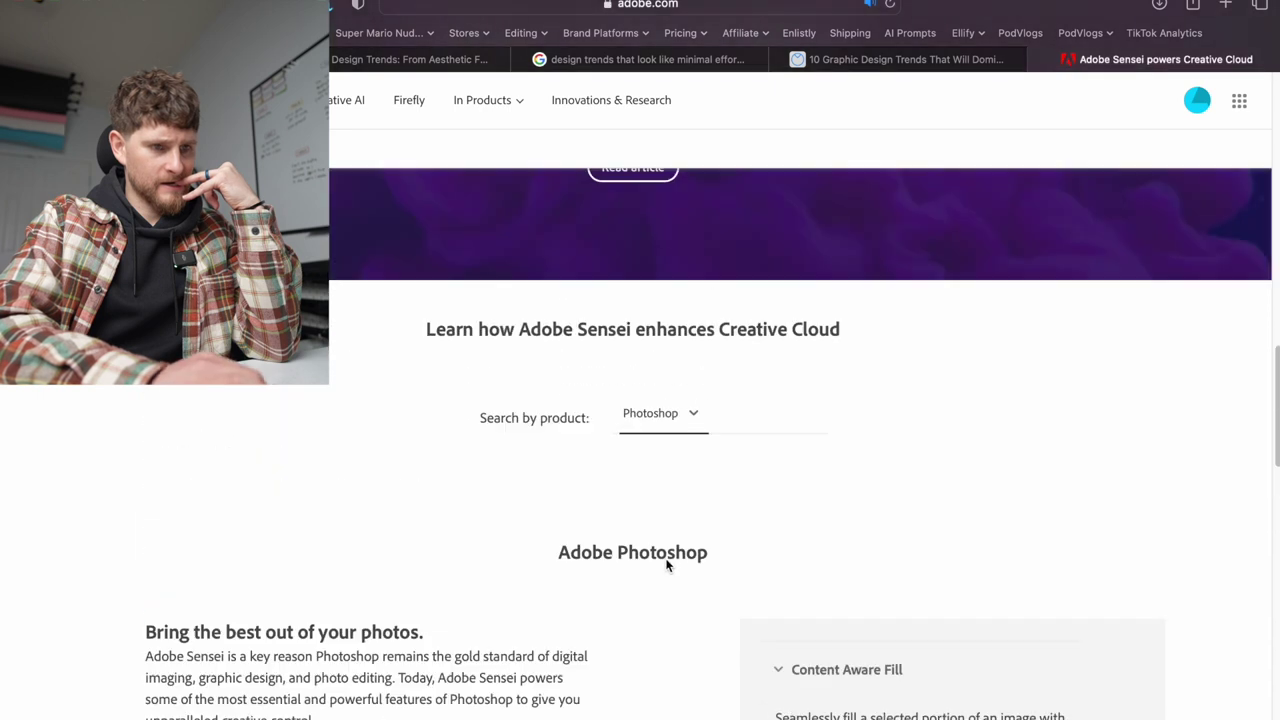
scroll(668, 565, "up", 3)
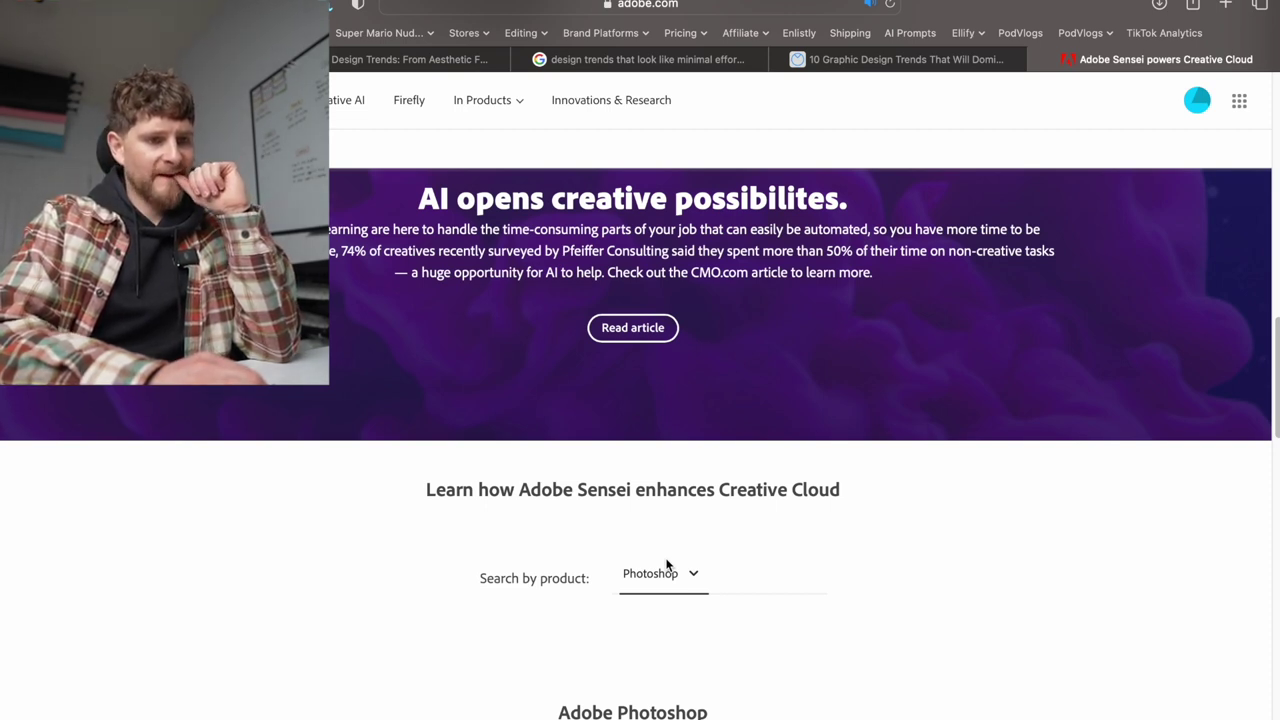
- Return to the Venngage trends article and read the pixel art section with its Pizza Hut and Lacoste examples
left_click(879, 62)
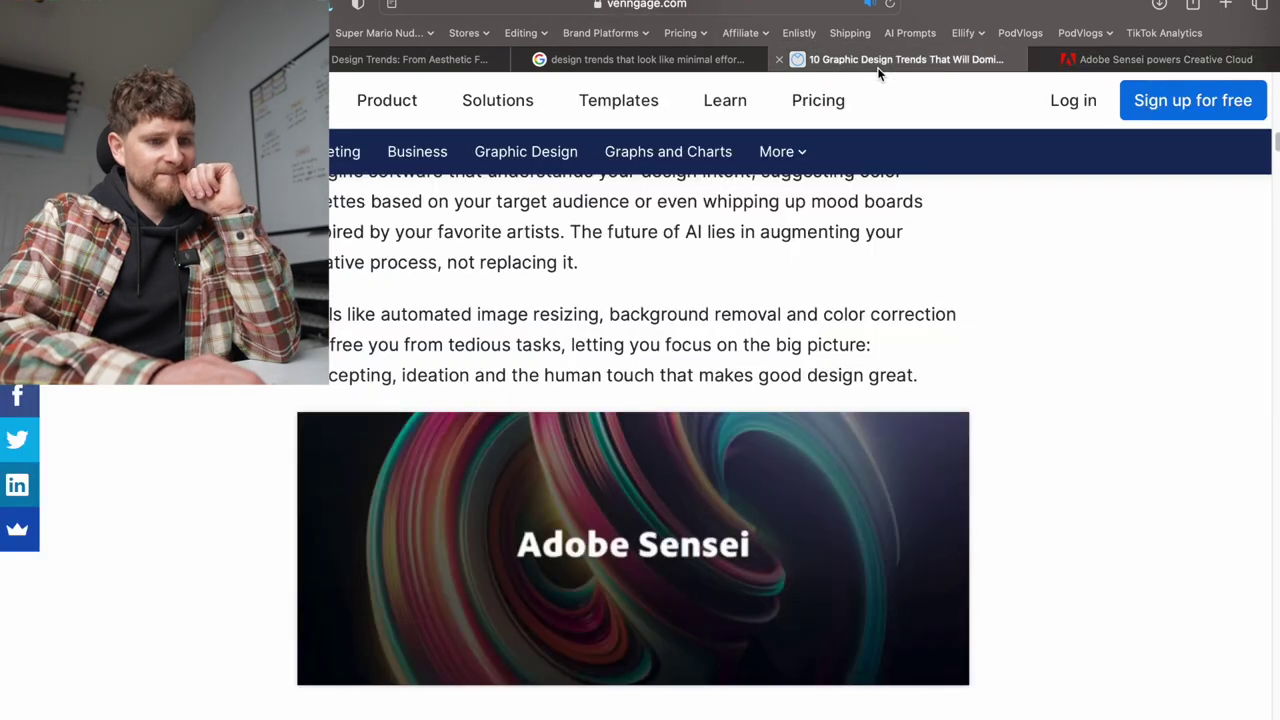
scroll(985, 528, "down", 15)
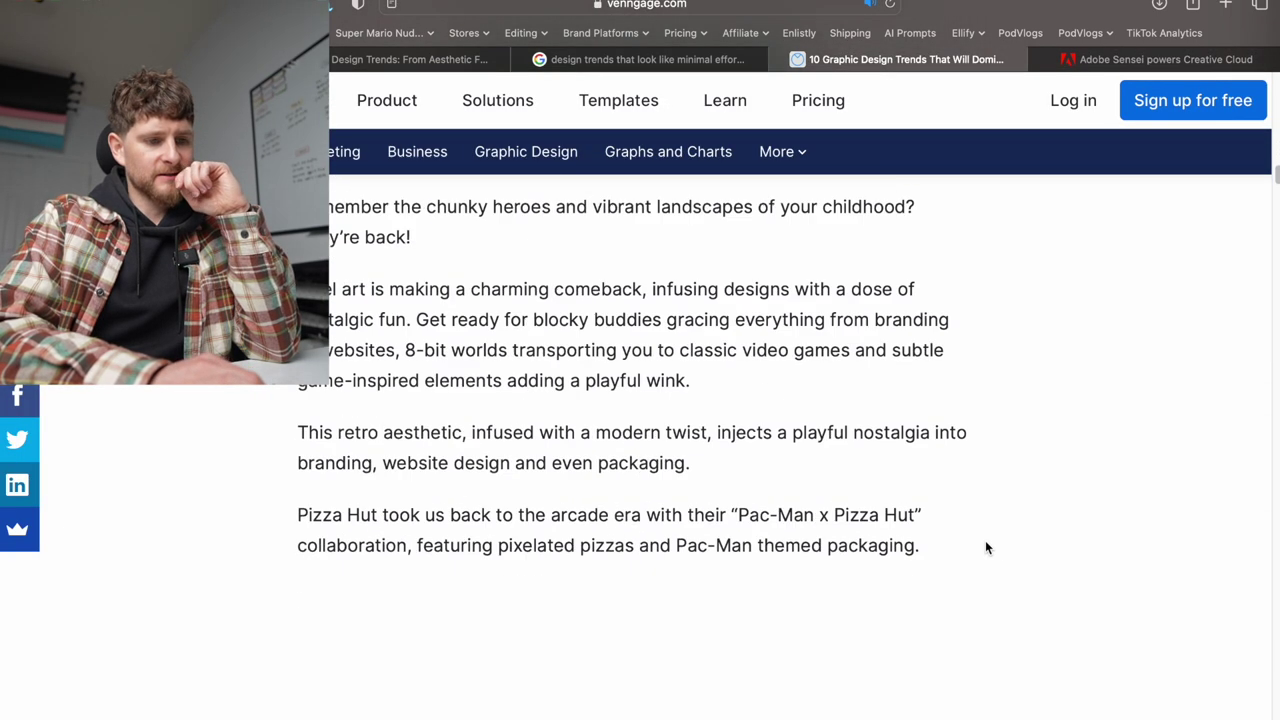
scroll(985, 547, "down", 2)
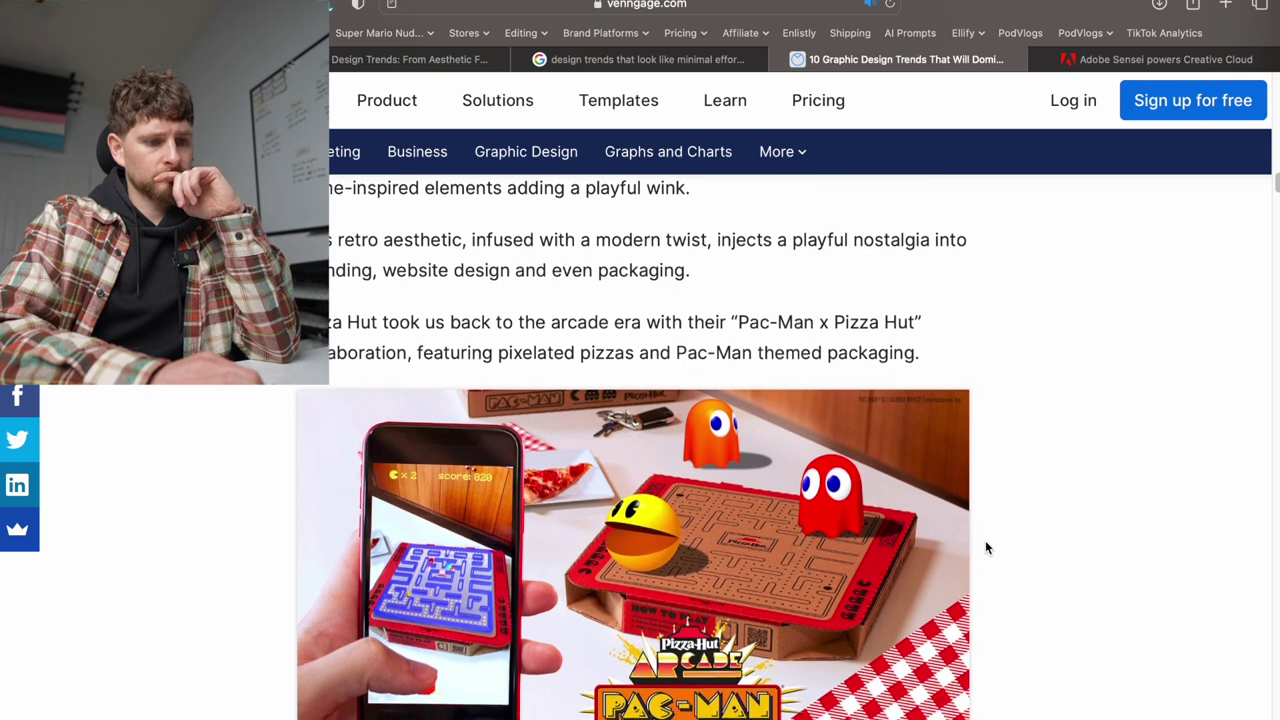
scroll(985, 547, "down", 3)
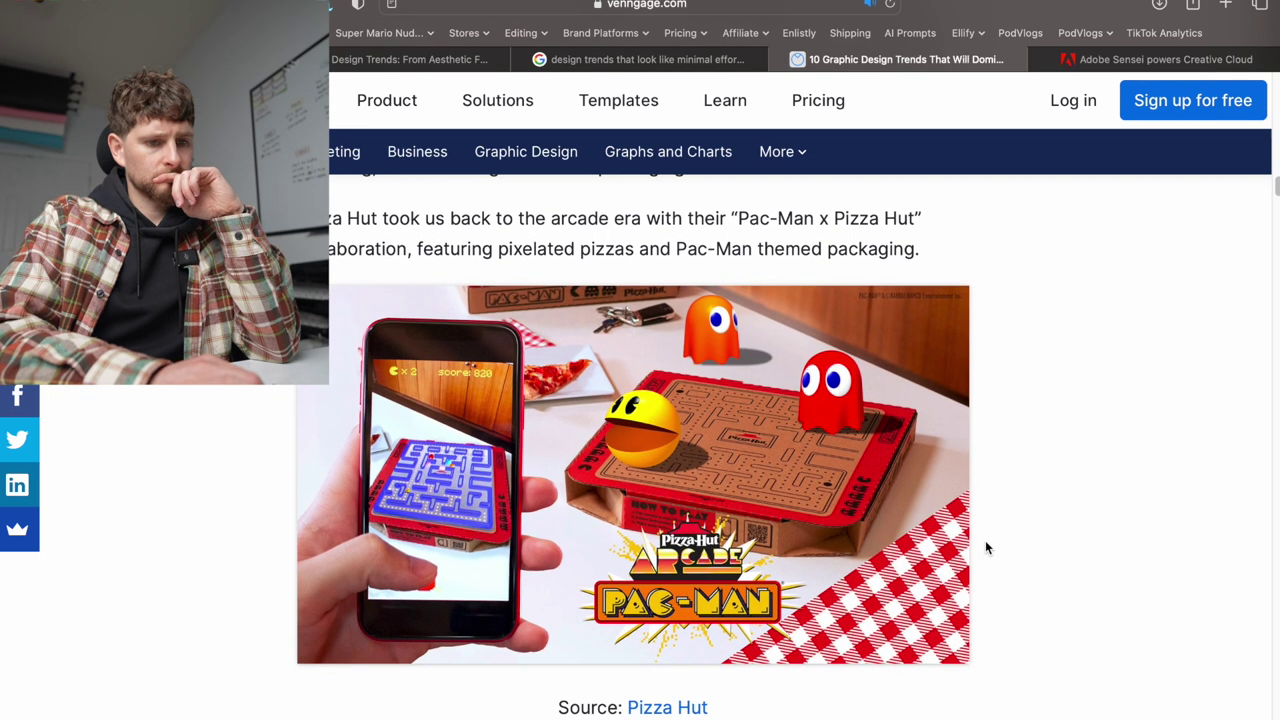
scroll(985, 547, "down", 20)
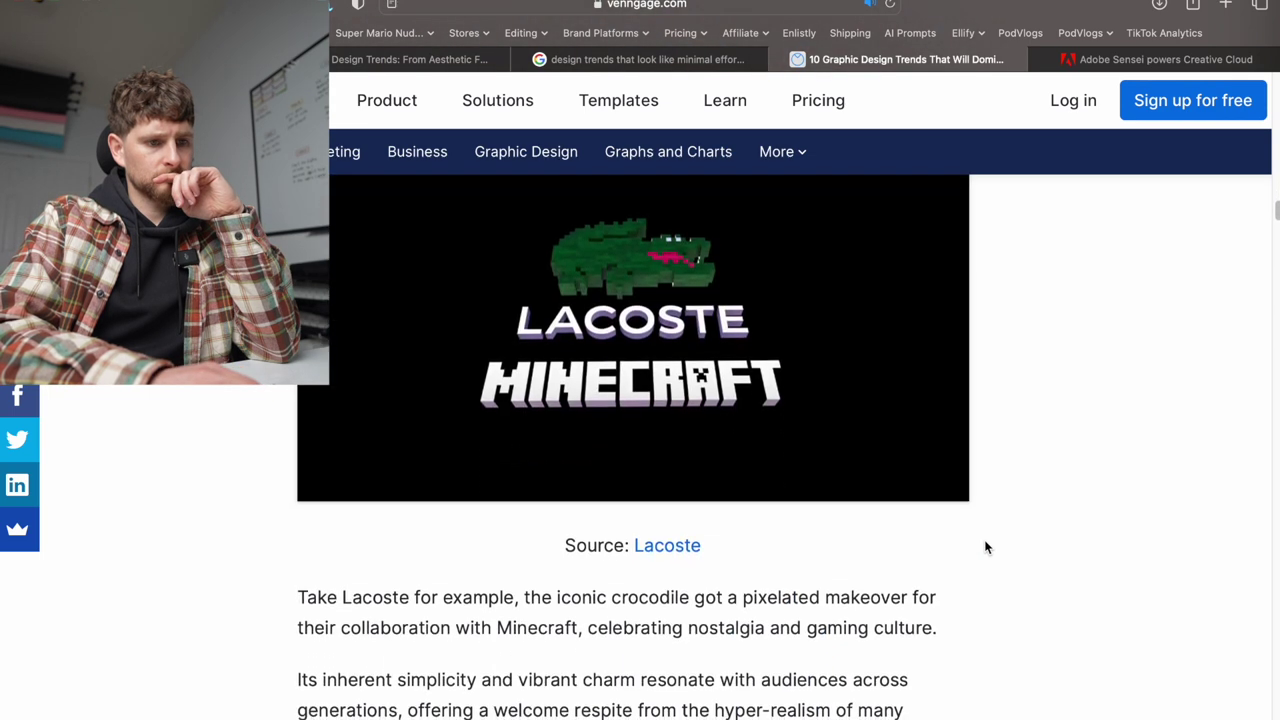
scroll(985, 547, "down", 2)
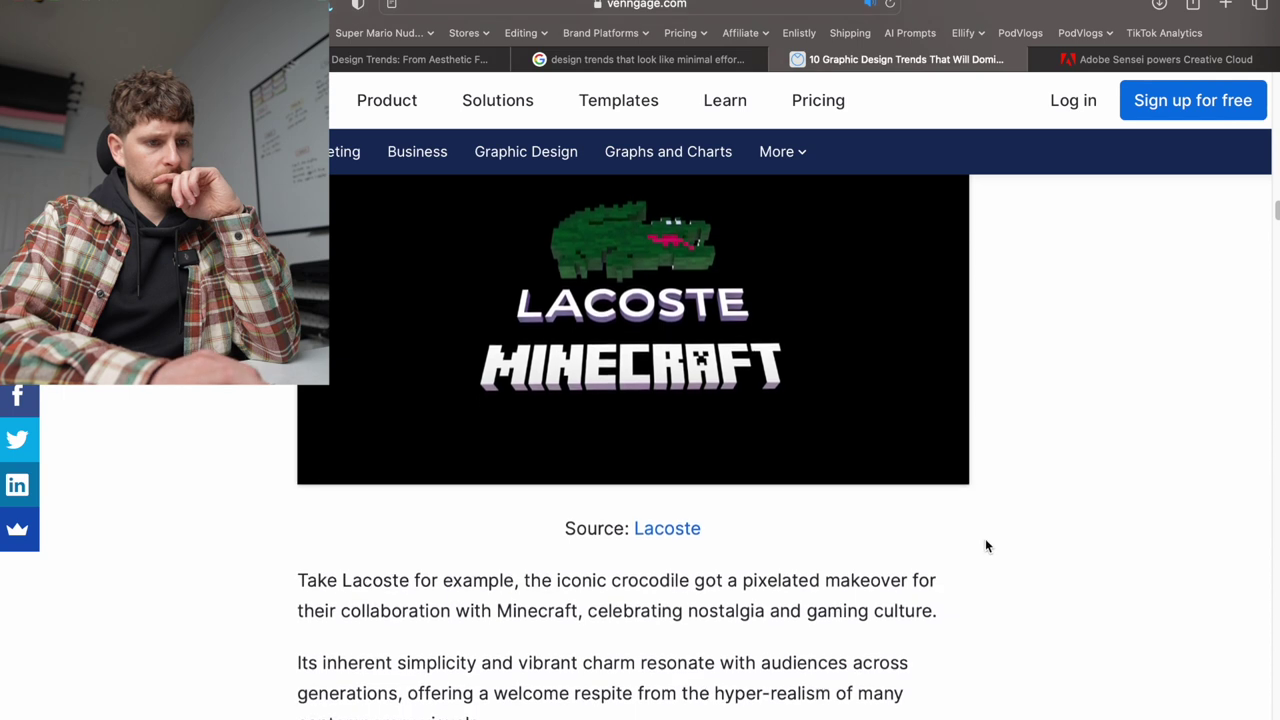
- Read the Lacoste pixel art example and the inclusive visuals section with its disability emoji illustrations
scroll(985, 546, "down", 3)
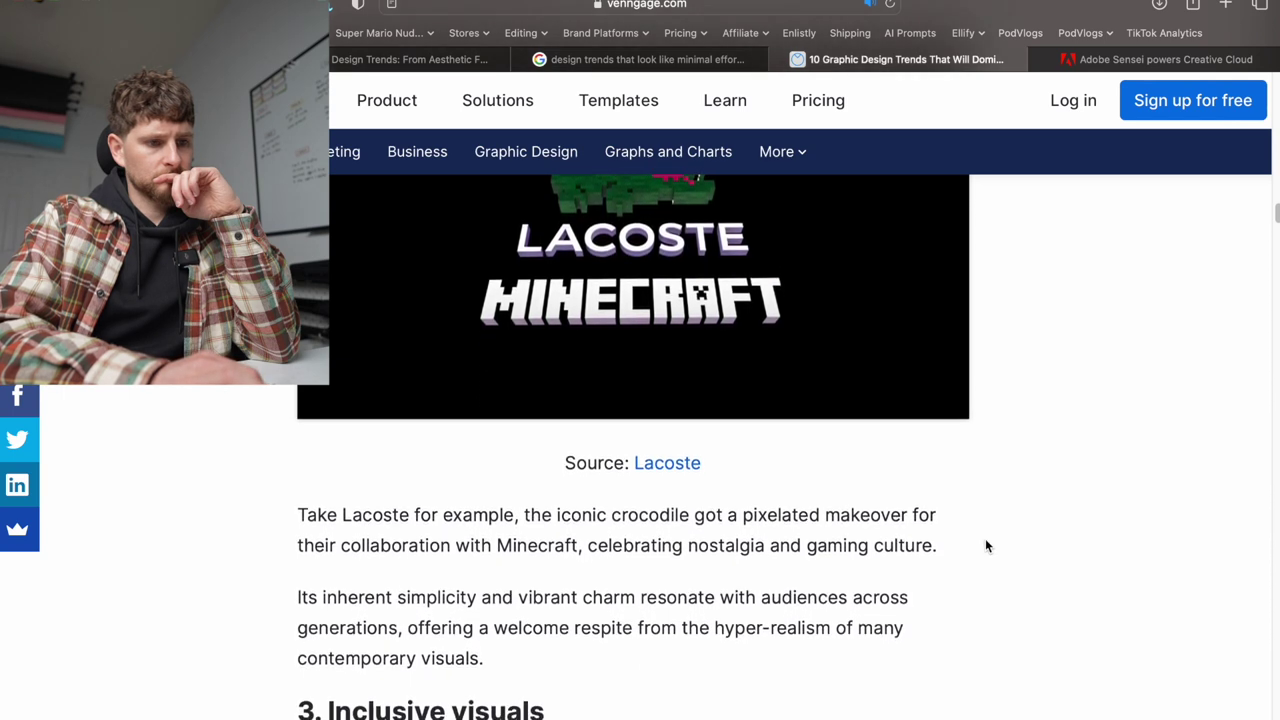
scroll(985, 546, "down", 1)
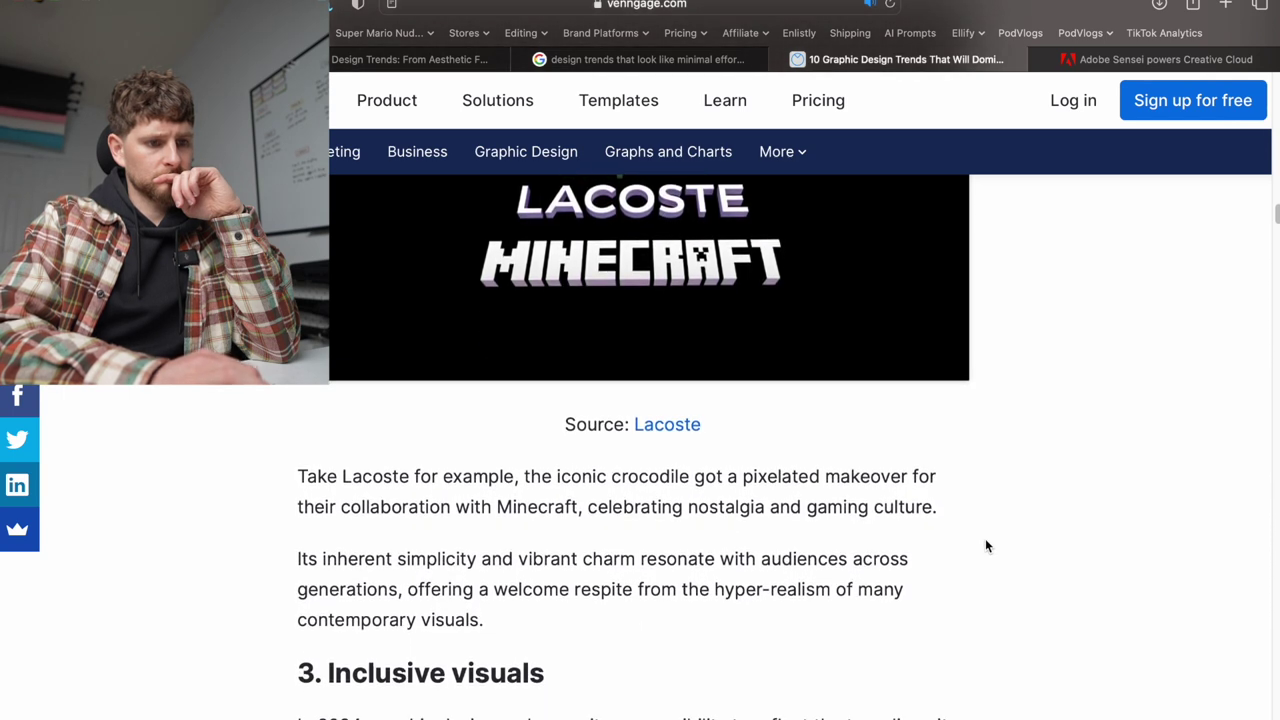
scroll(986, 545, "up", 10)
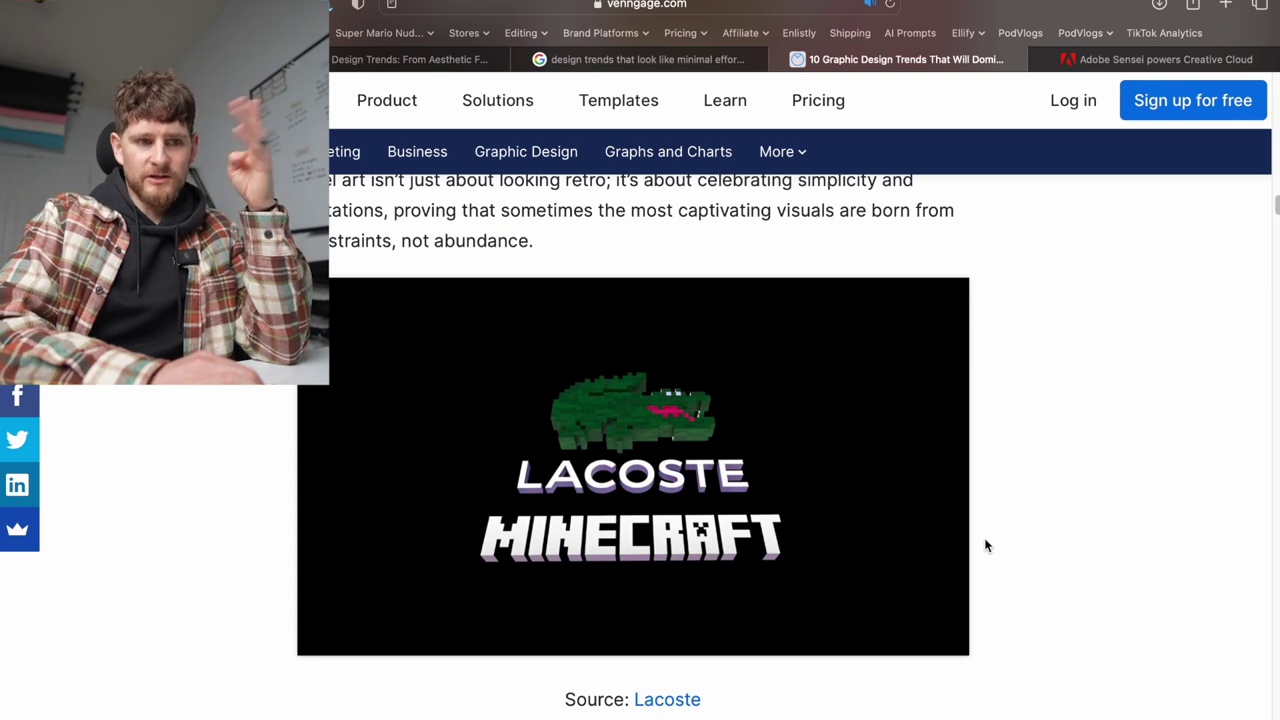
scroll(985, 545, "down", 5)
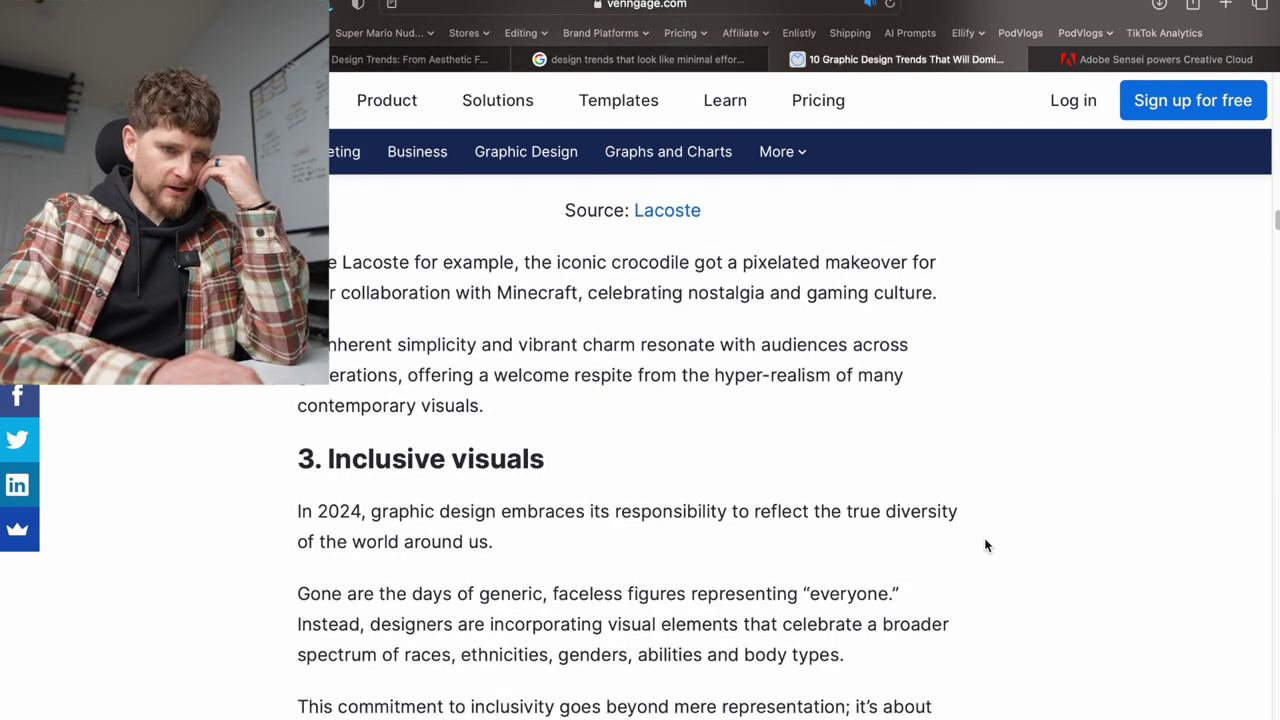
scroll(985, 545, "down", 2)
scroll(985, 545, "down", 3)
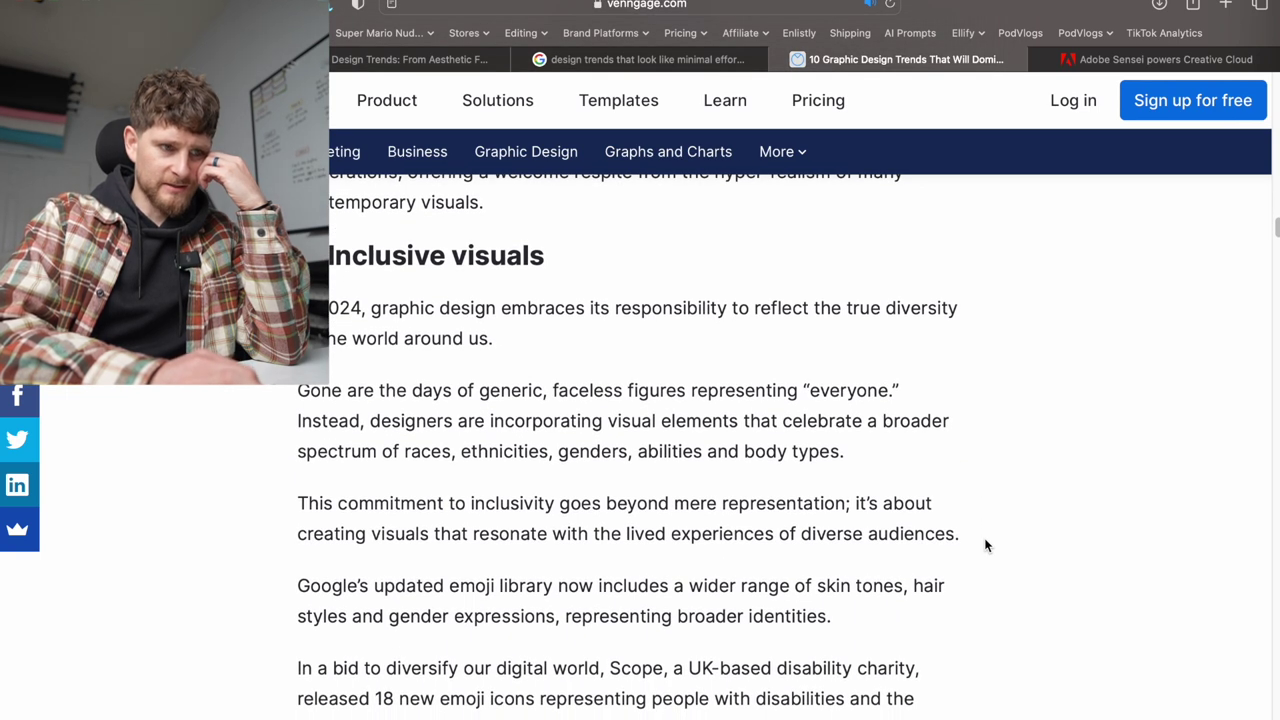
scroll(985, 545, "down", 12)
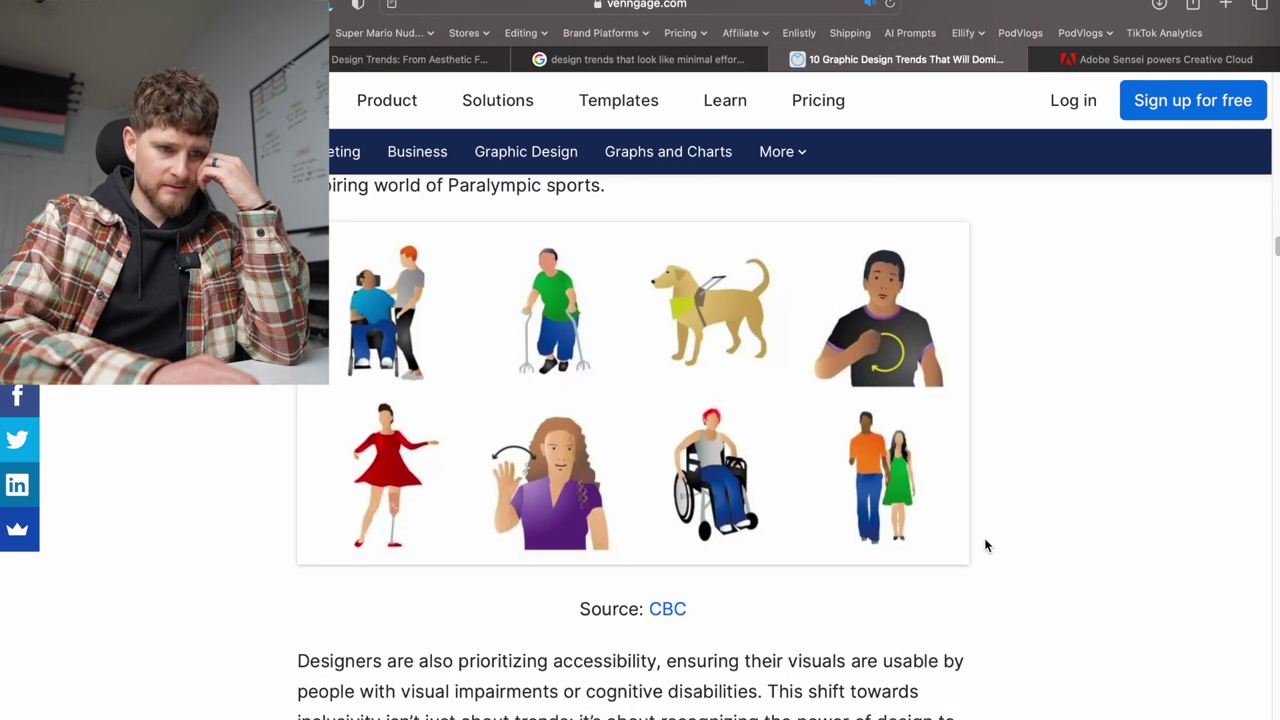
- Examine the experimental typography and scrapbooking sections with their Oatly, Ben & Jerry's, Spotify Wrapped and Kiehl's examples
scroll(985, 545, "down", 13)
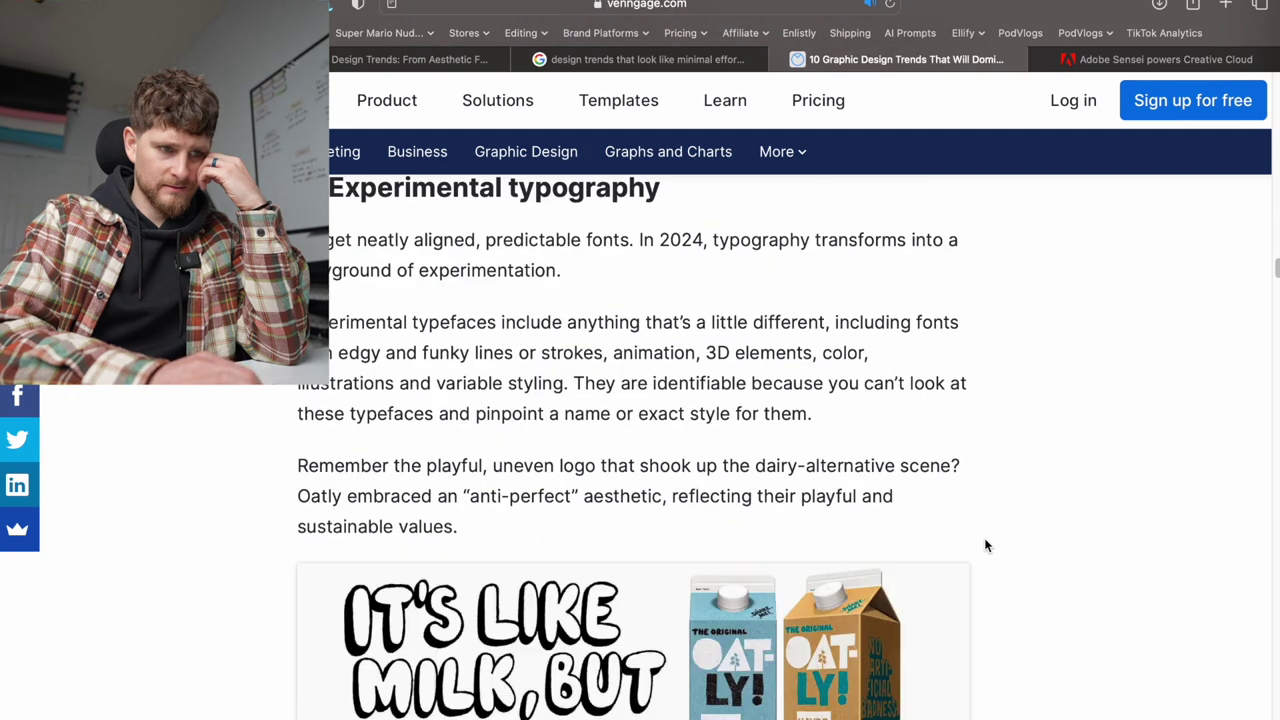
scroll(985, 545, "up", 2)
scroll(985, 545, "down", 9)
scroll(985, 545, "up", 3)
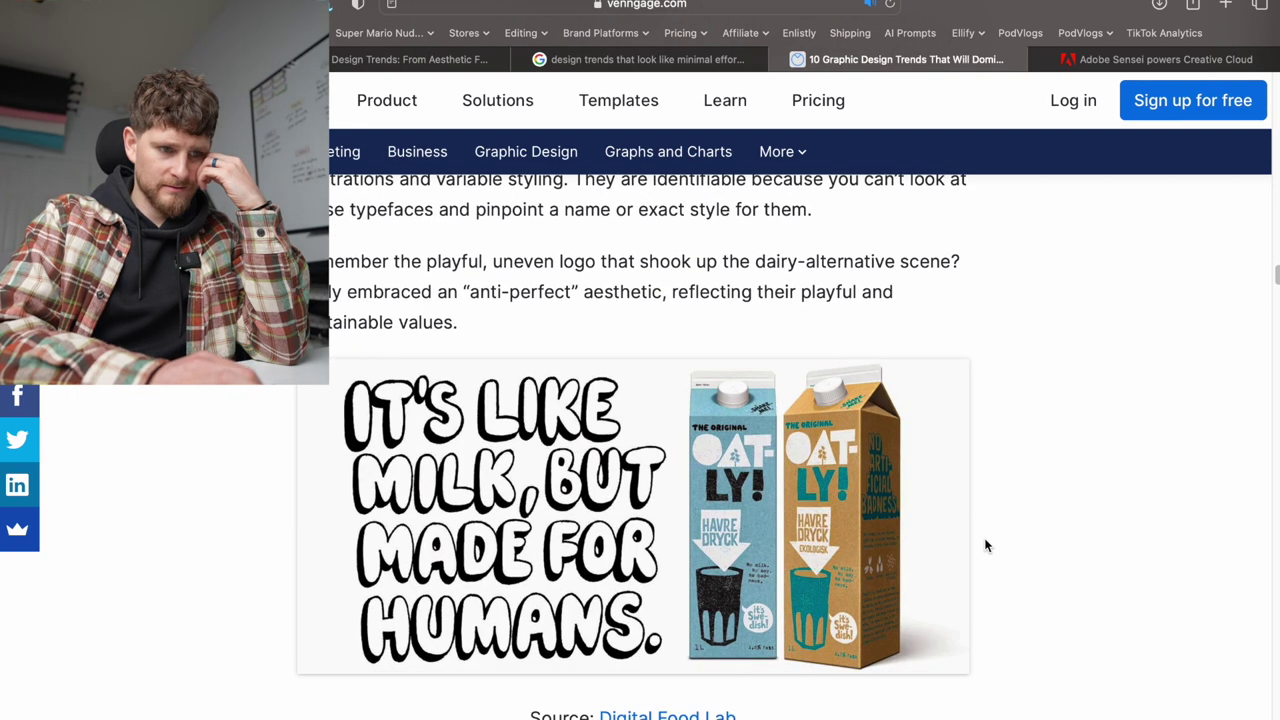
scroll(985, 545, "down", 10)
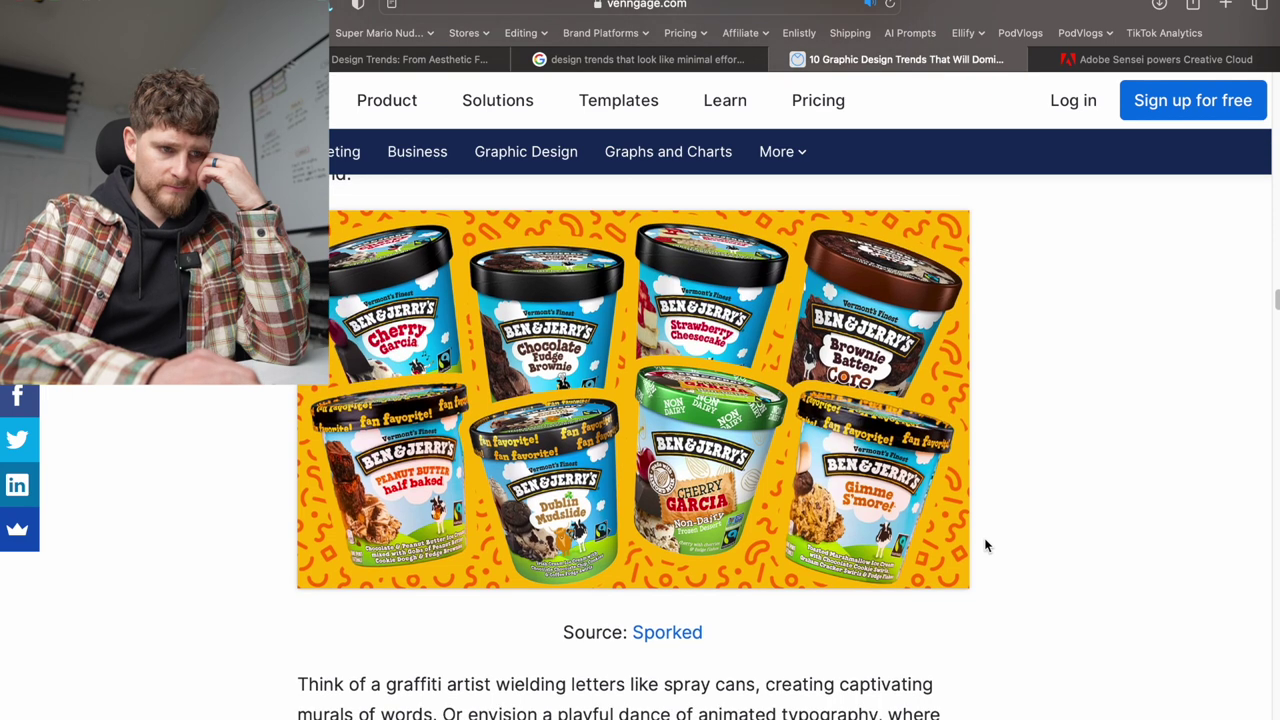
scroll(985, 545, "down", 7)
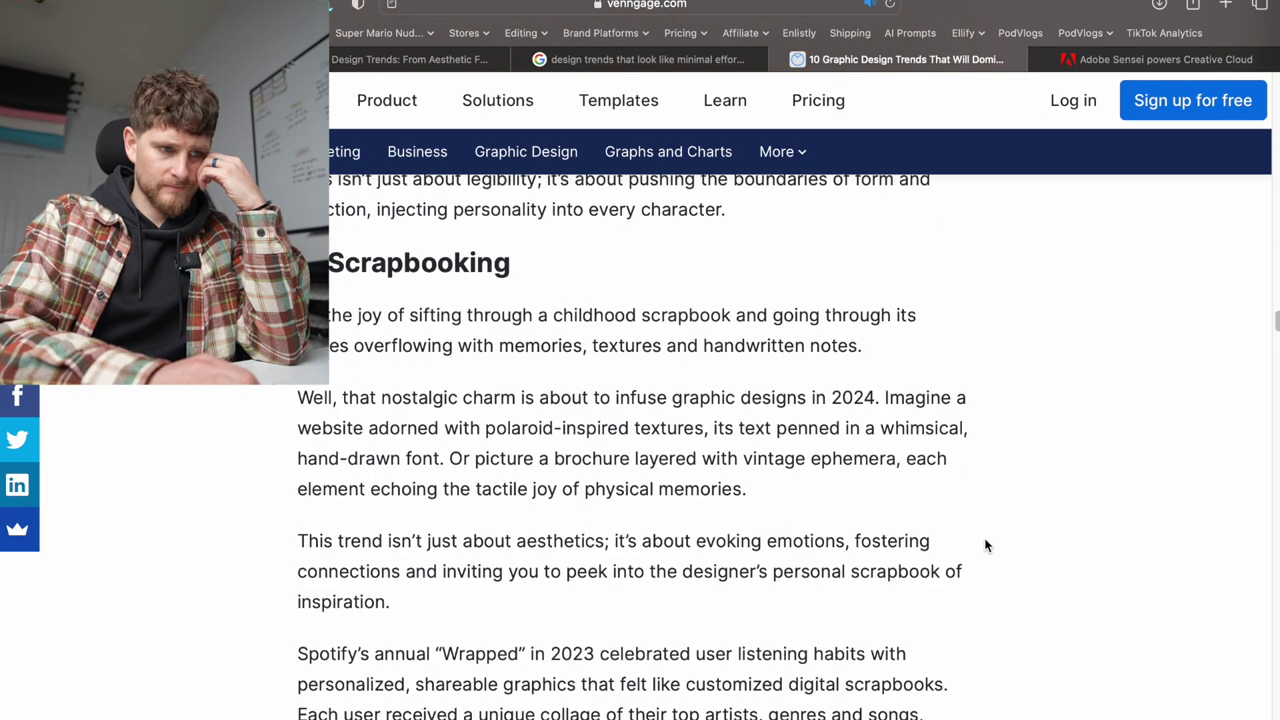
scroll(985, 545, "down", 5)
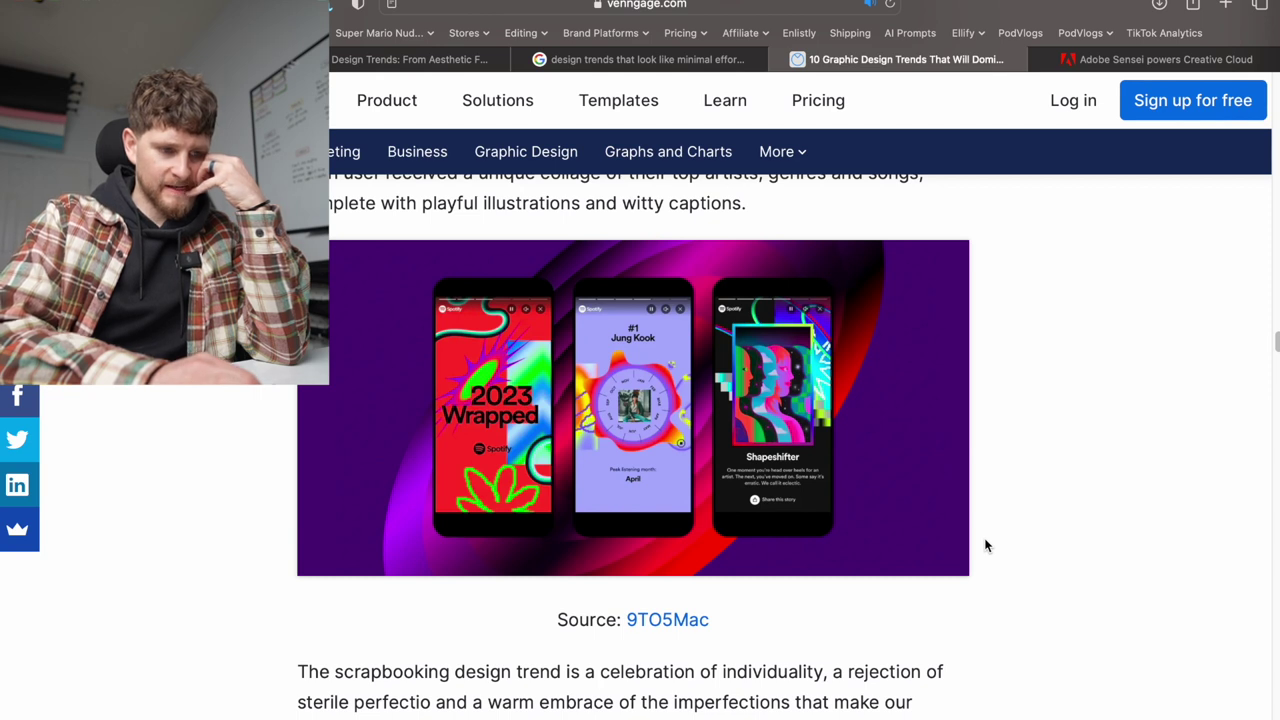
scroll(985, 545, "down", 4)
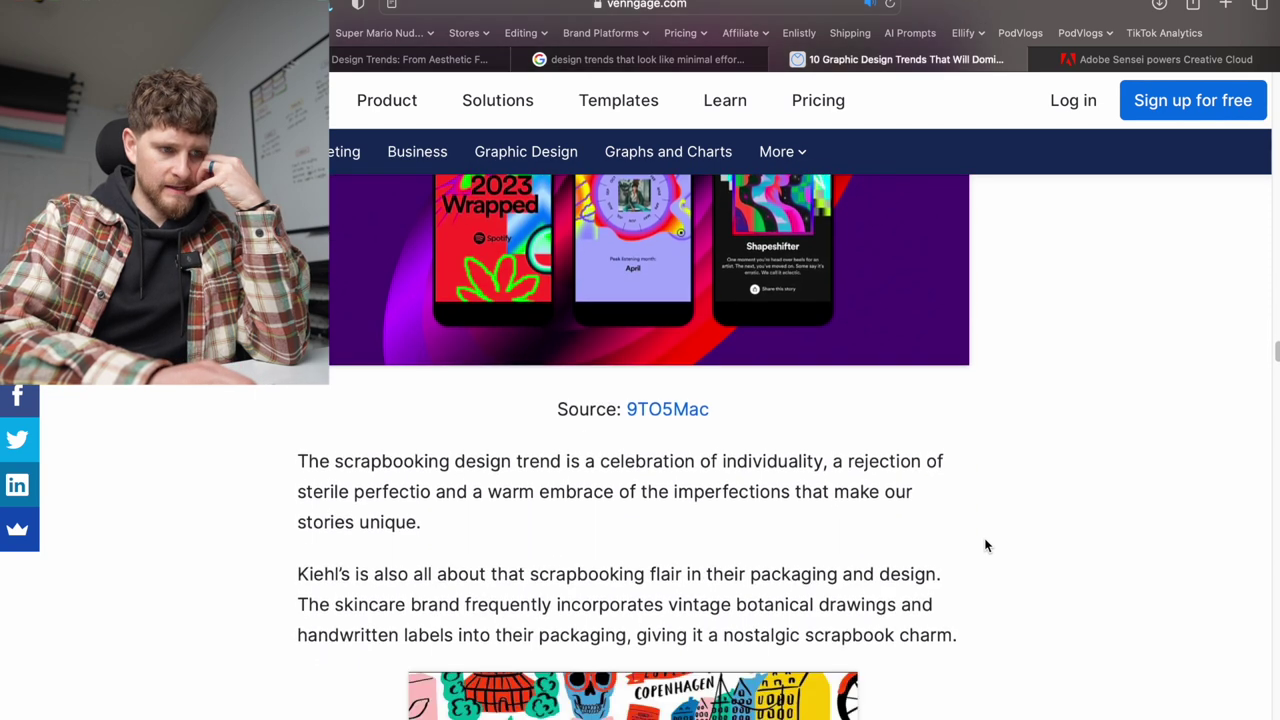
scroll(985, 545, "down", 4)
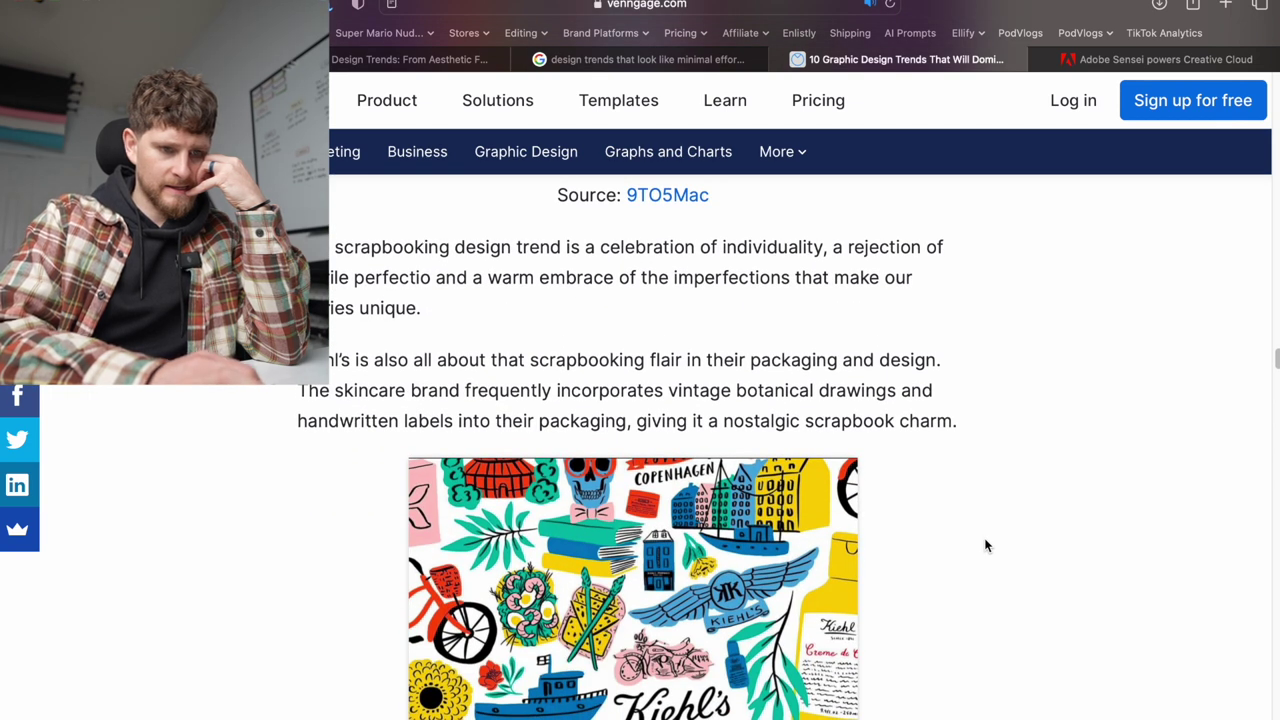
scroll(985, 545, "down", 8)
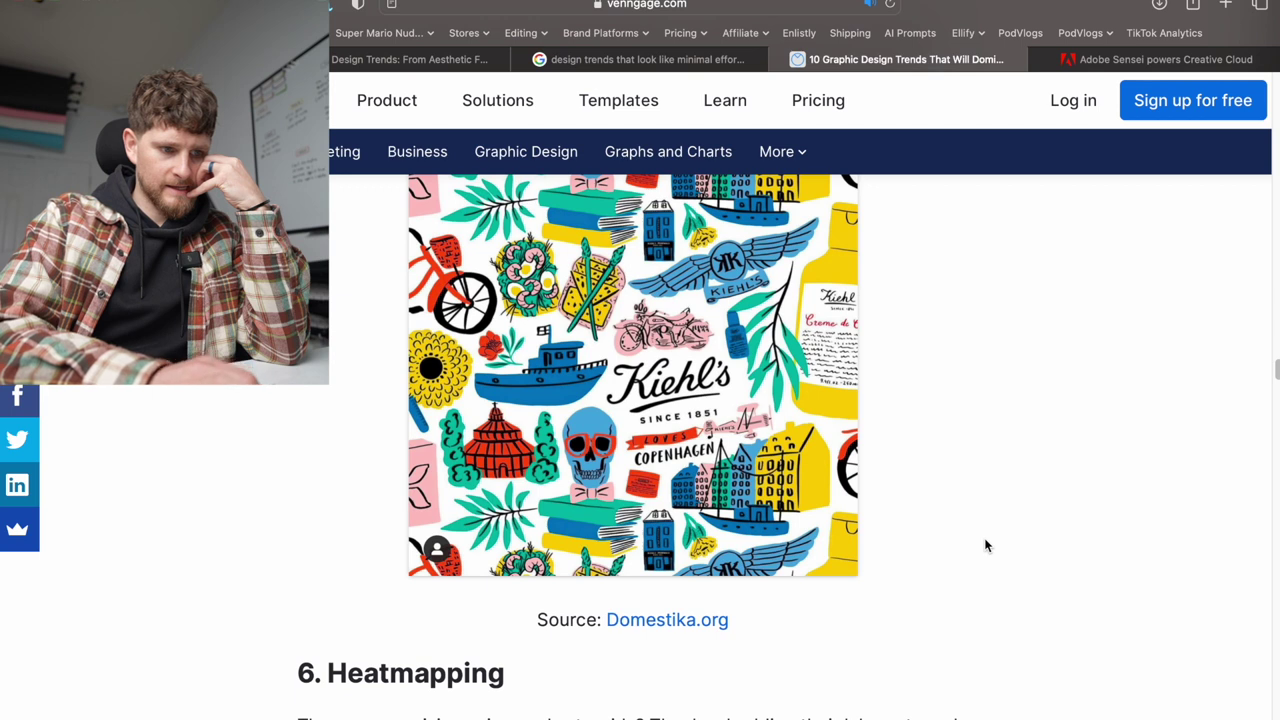
- Look through the heatmapping poster example and the maximalism section with its Stranger Things artwork
scroll(985, 545, "down", 6)
scroll(985, 545, "down", 9)
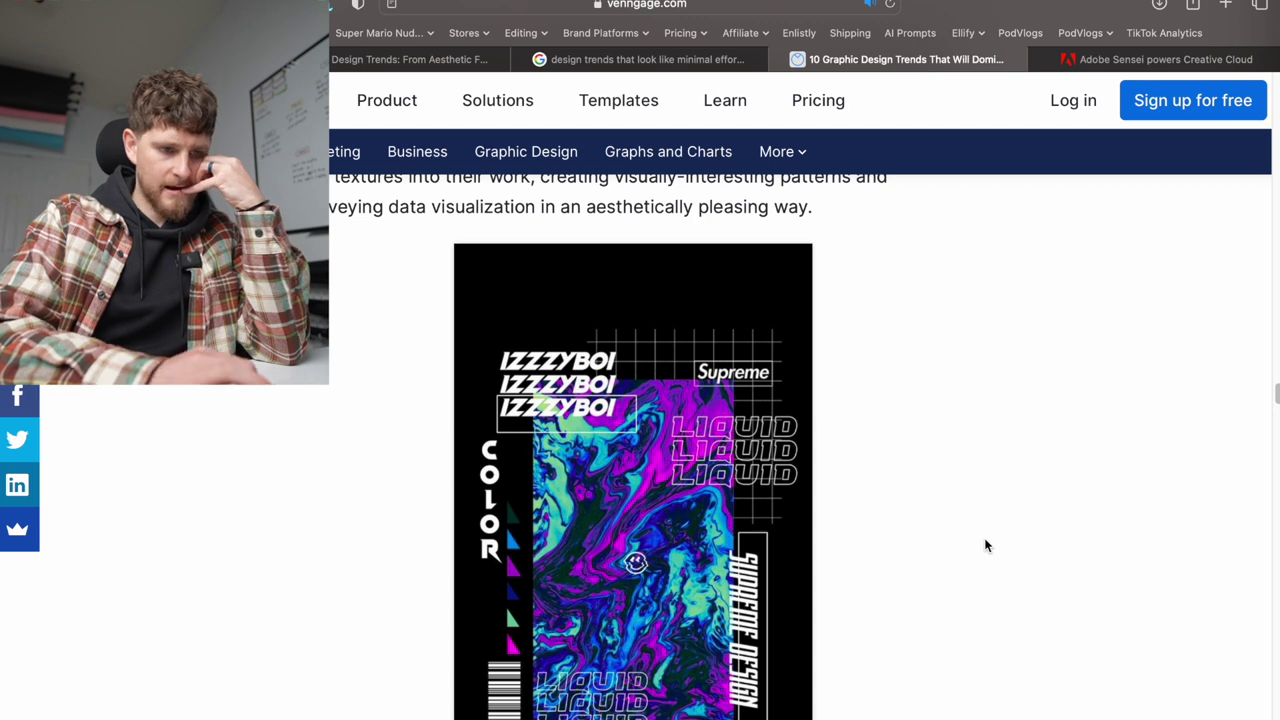
scroll(985, 545, "down", 15)
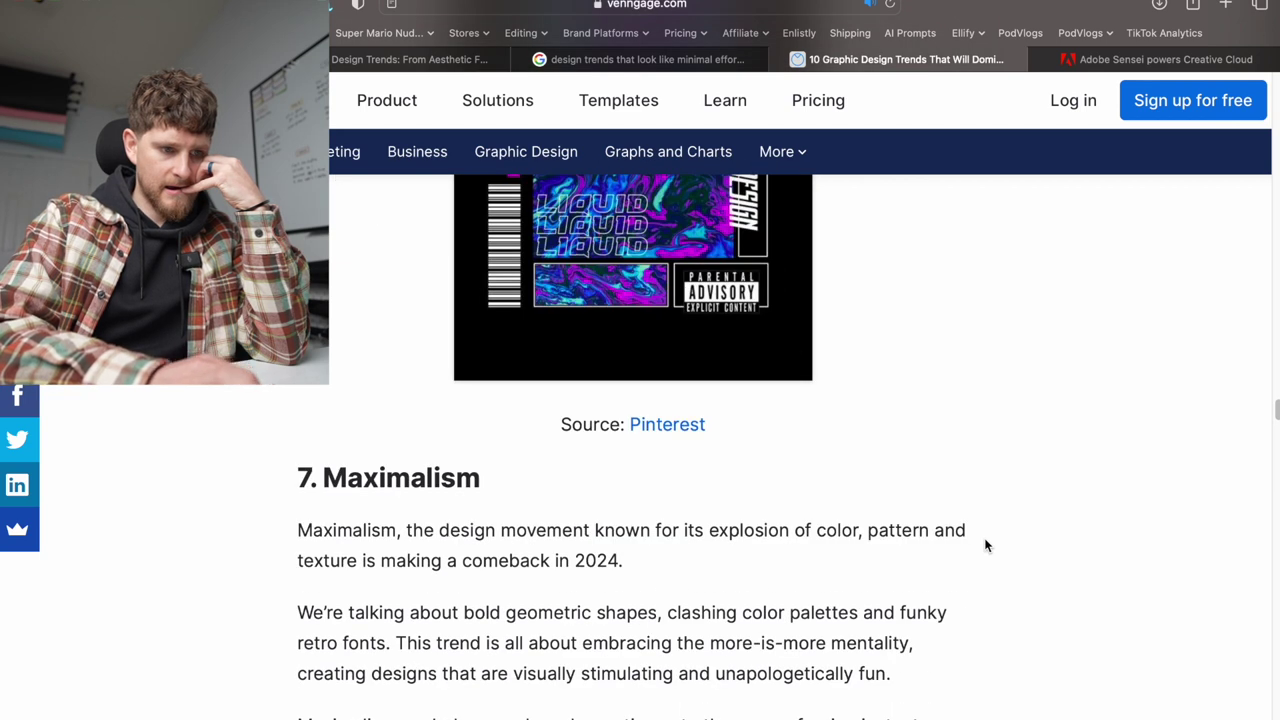
scroll(985, 545, "down", 5)
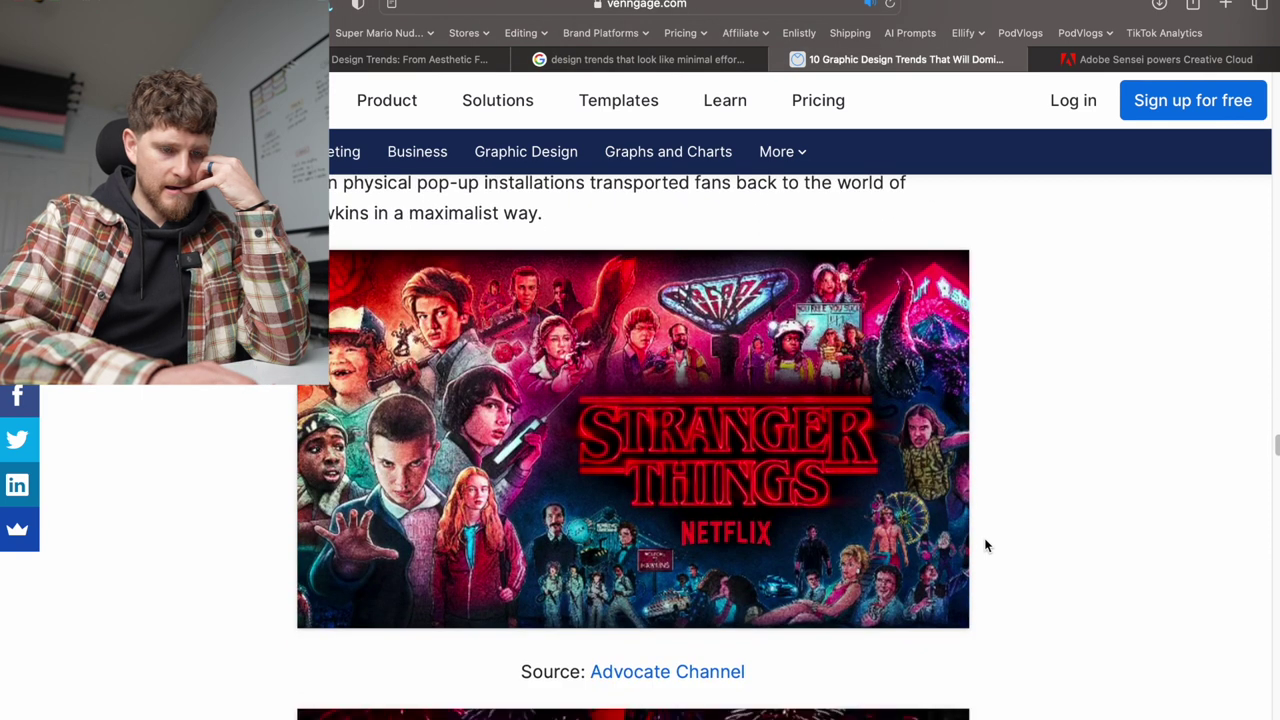
scroll(985, 545, "down", 1)
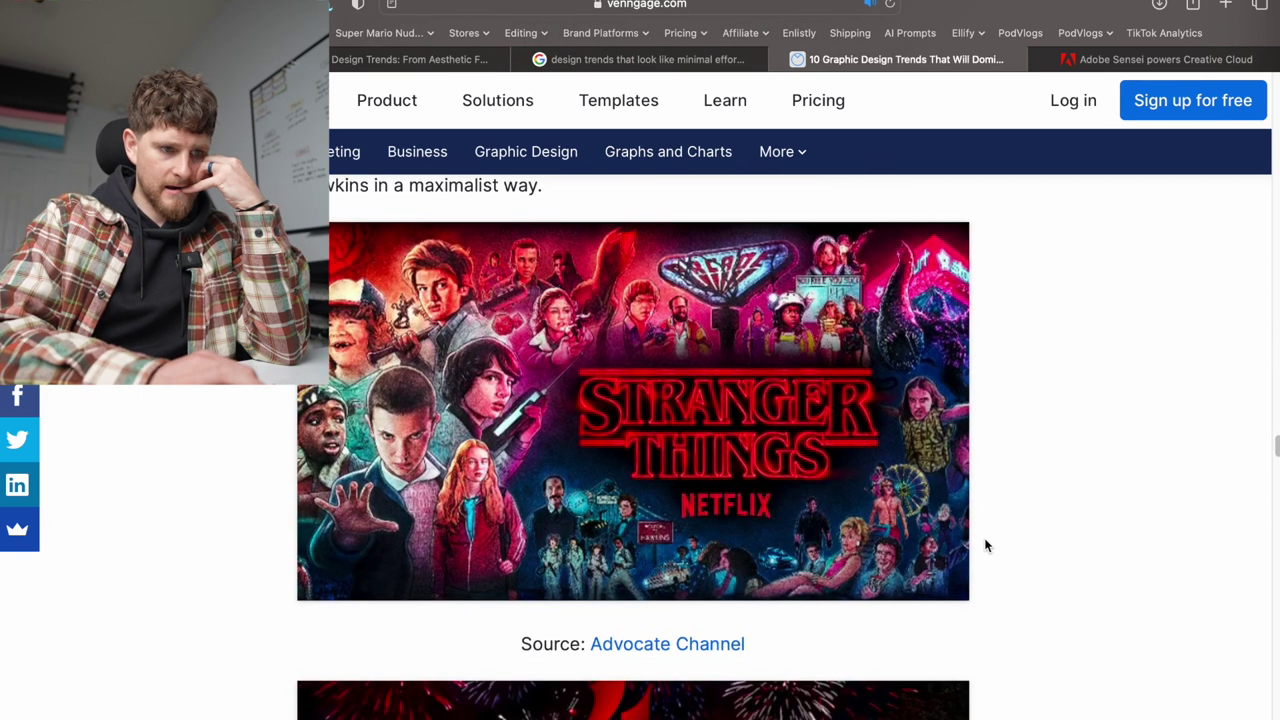
scroll(985, 545, "down", 15)
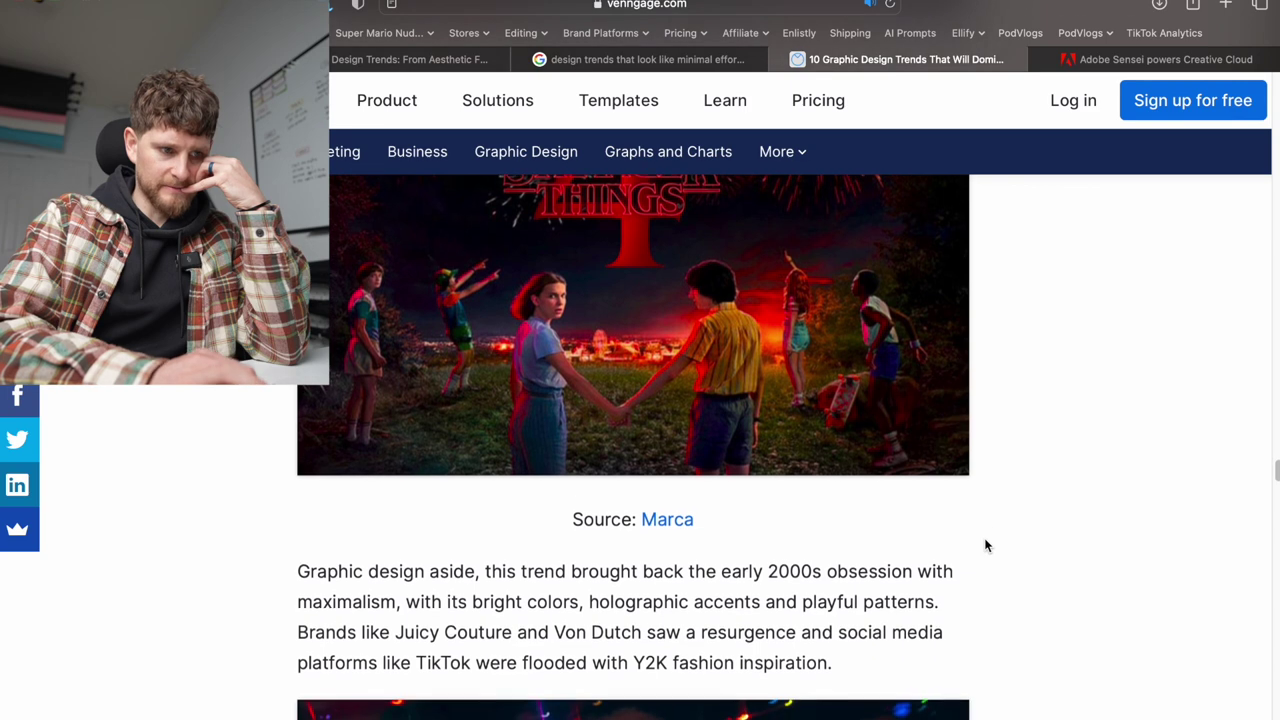
- Read the high contrast and bold typography section and study its Apple Watch example
scroll(985, 545, "down", 10)
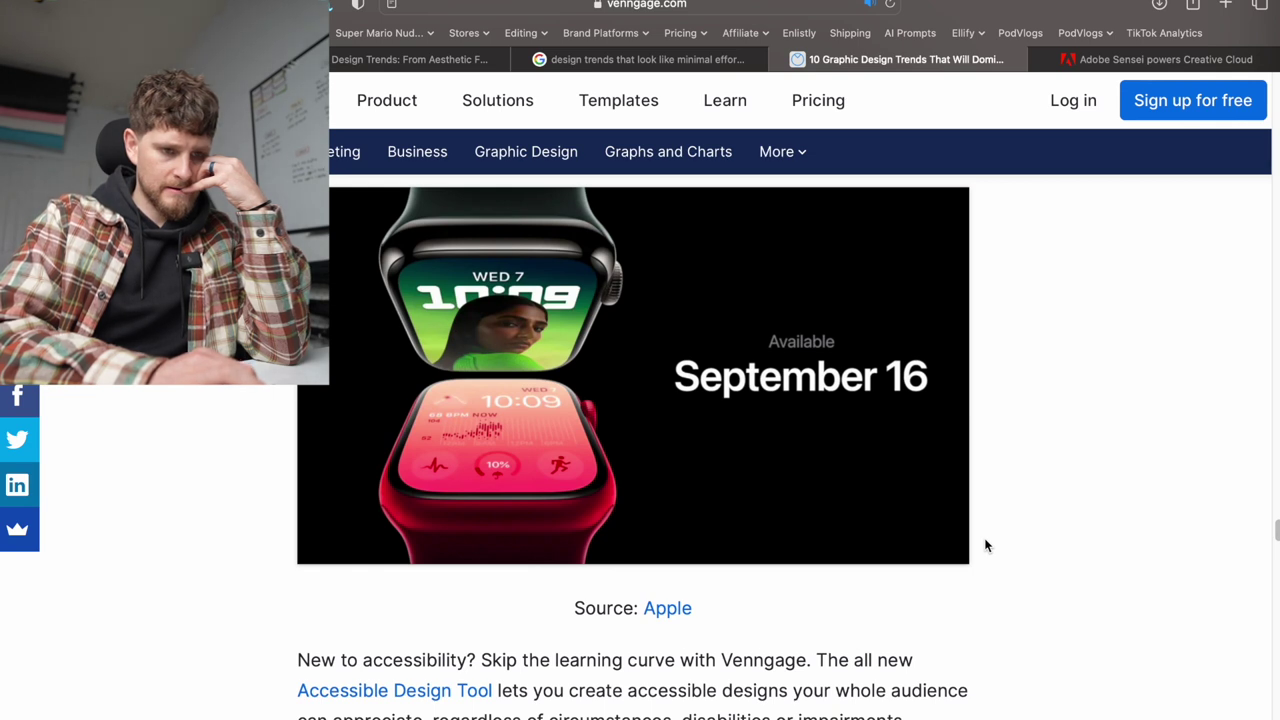
scroll(985, 545, "down", 1)
scroll(985, 545, "down", 1)
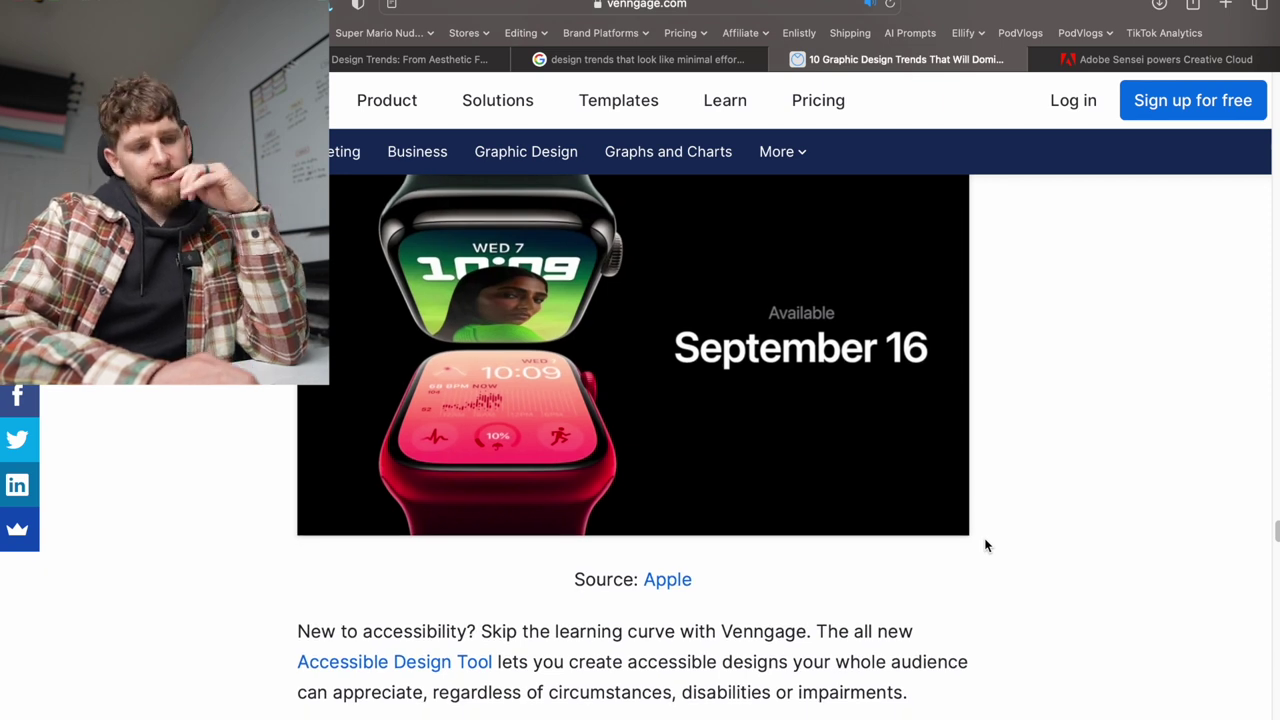
scroll(985, 545, "up", 3)
scroll(985, 545, "up", 3)
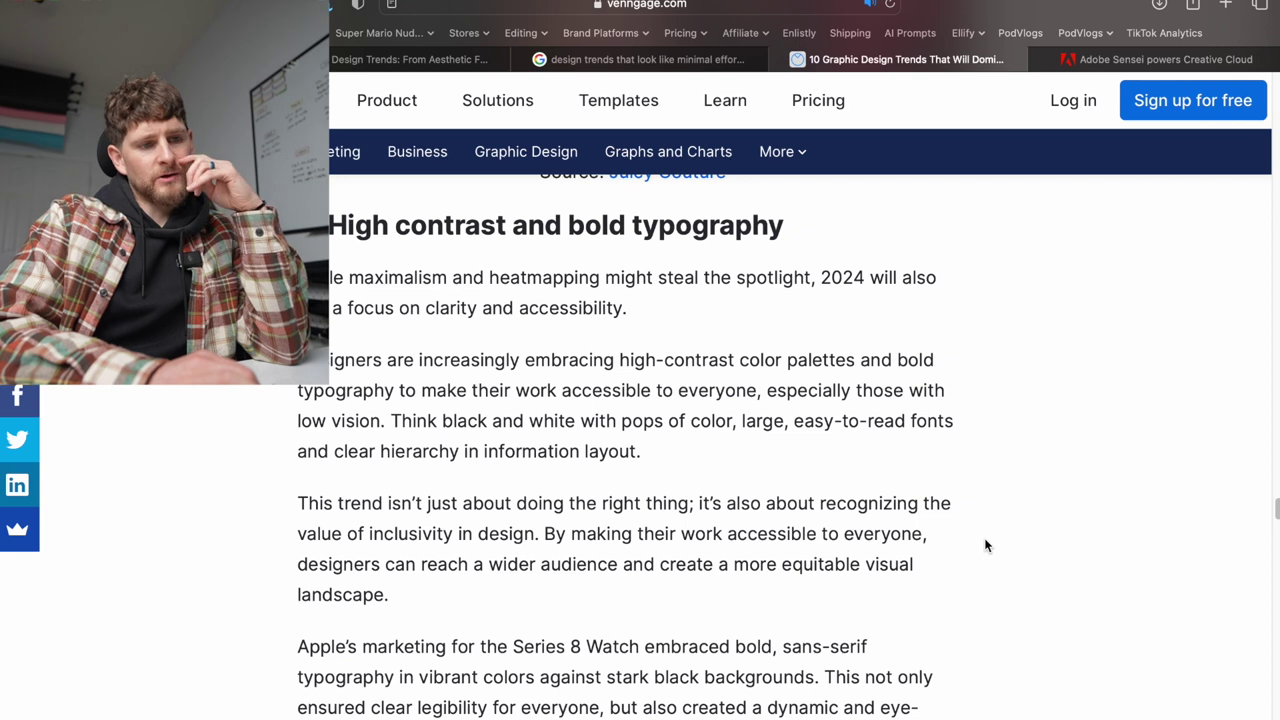
scroll(985, 545, "down", 5)
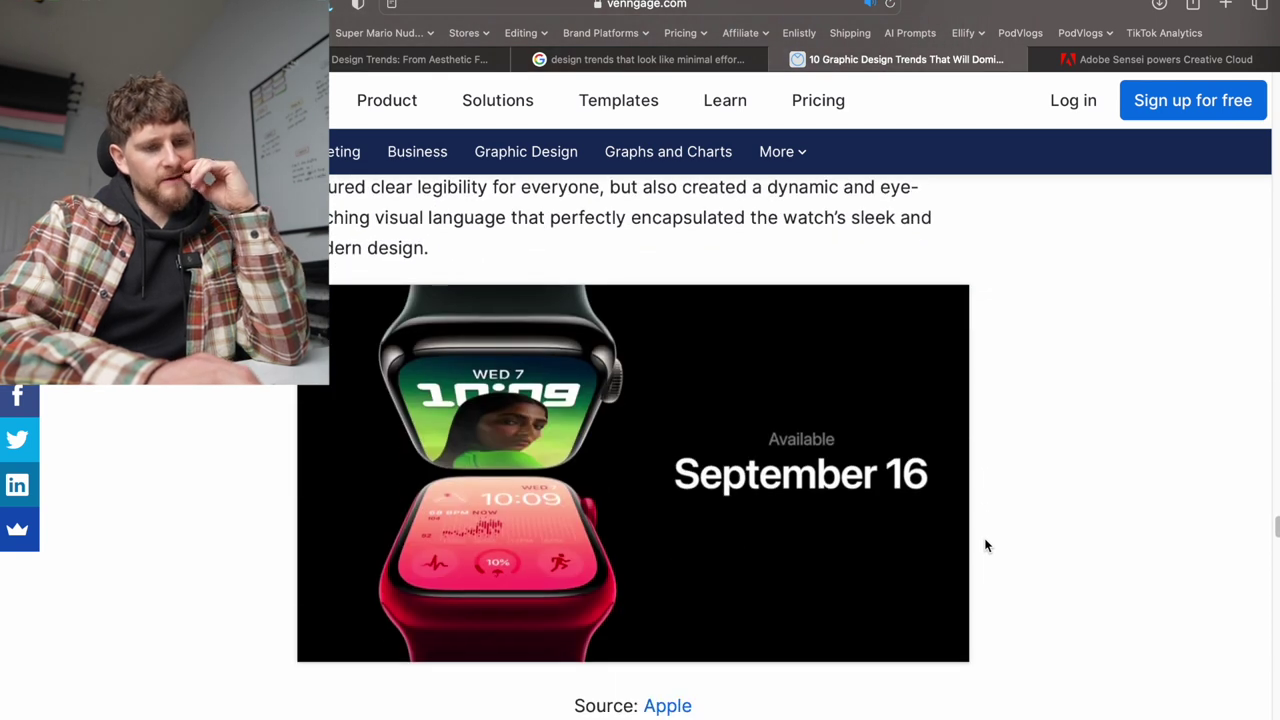
scroll(985, 545, "down", 8)
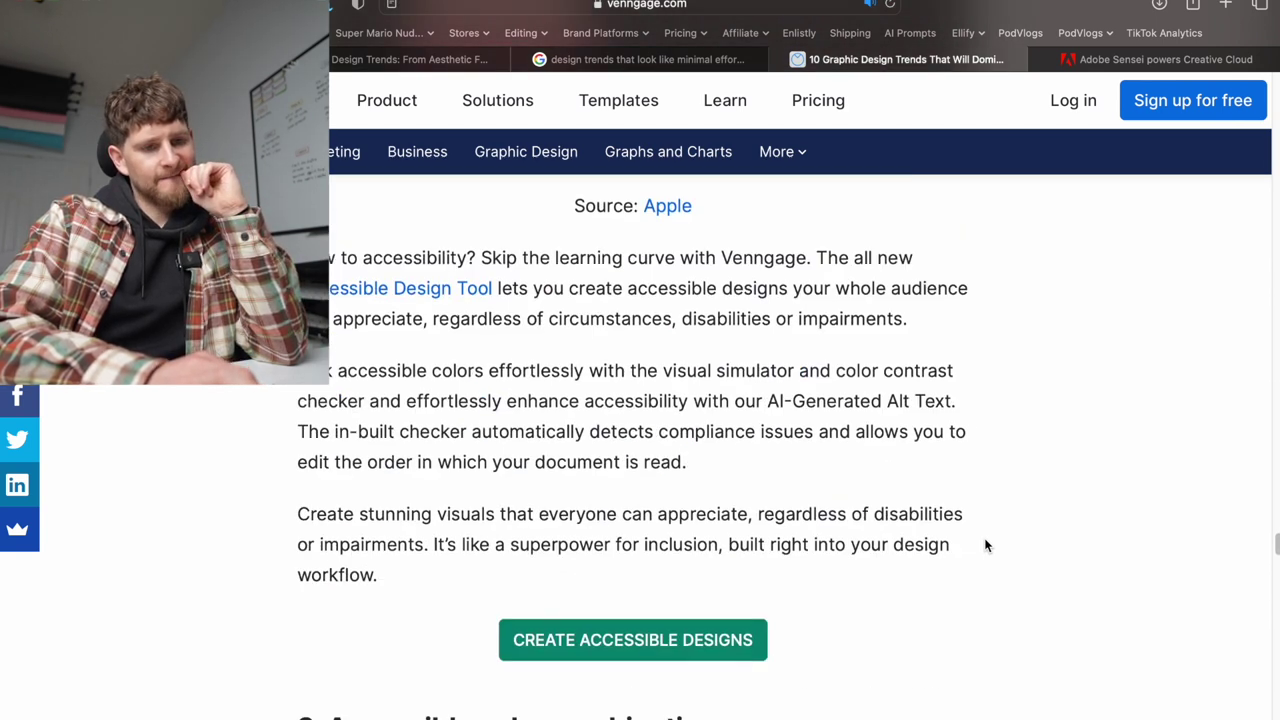
- Skim the accessible color section and the nature-inspired aesthetic section with its Yves Rocher and Gucci examples
scroll(985, 545, "down", 10)
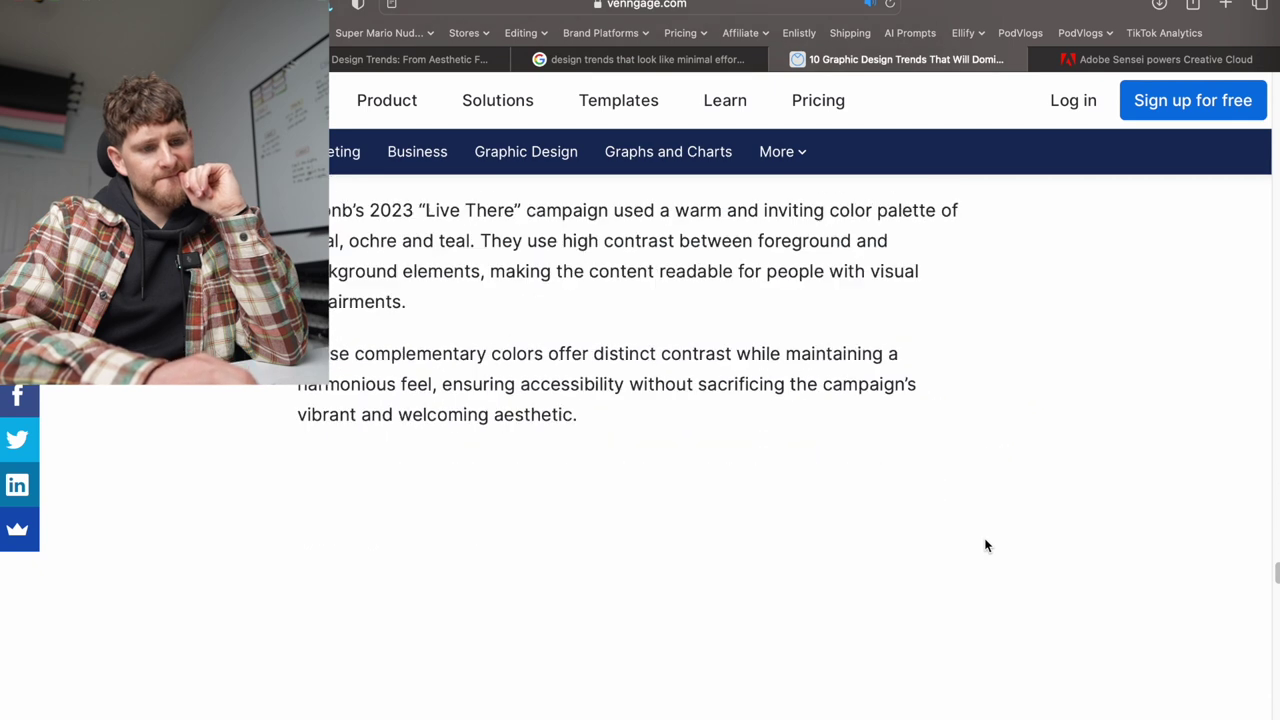
scroll(985, 545, "down", 10)
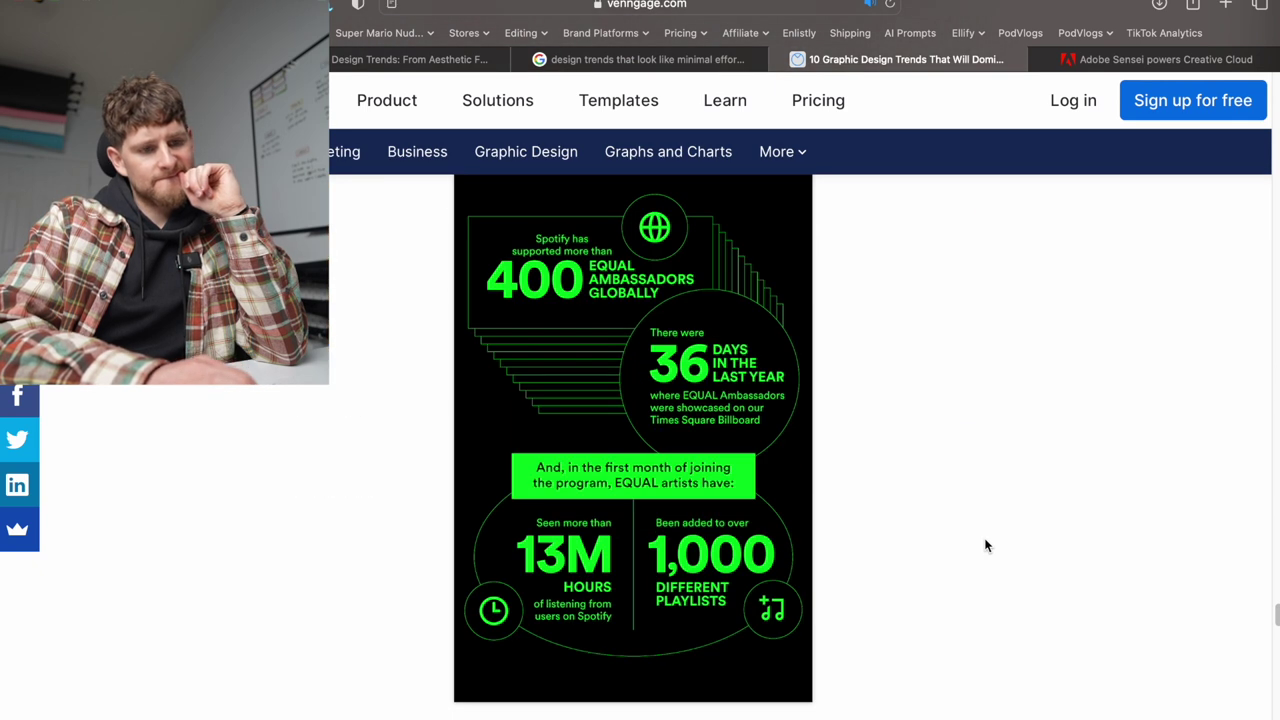
scroll(985, 545, "down", 8)
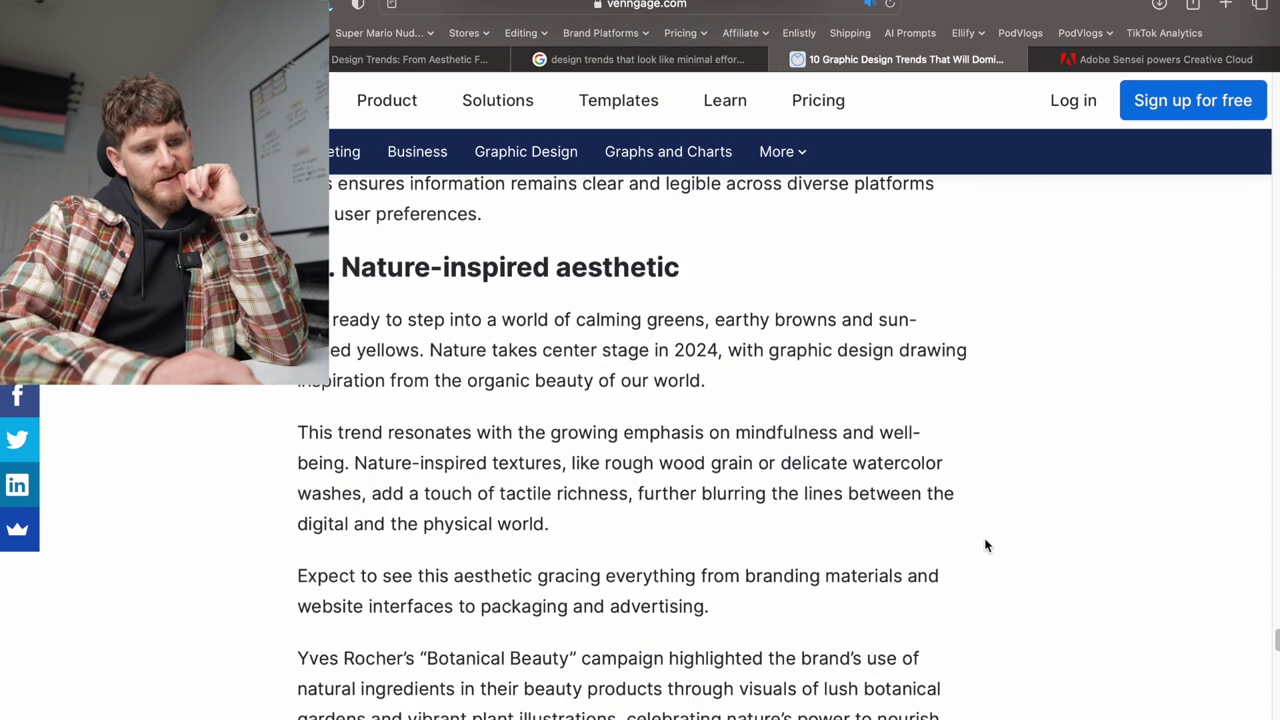
scroll(985, 545, "down", 10)
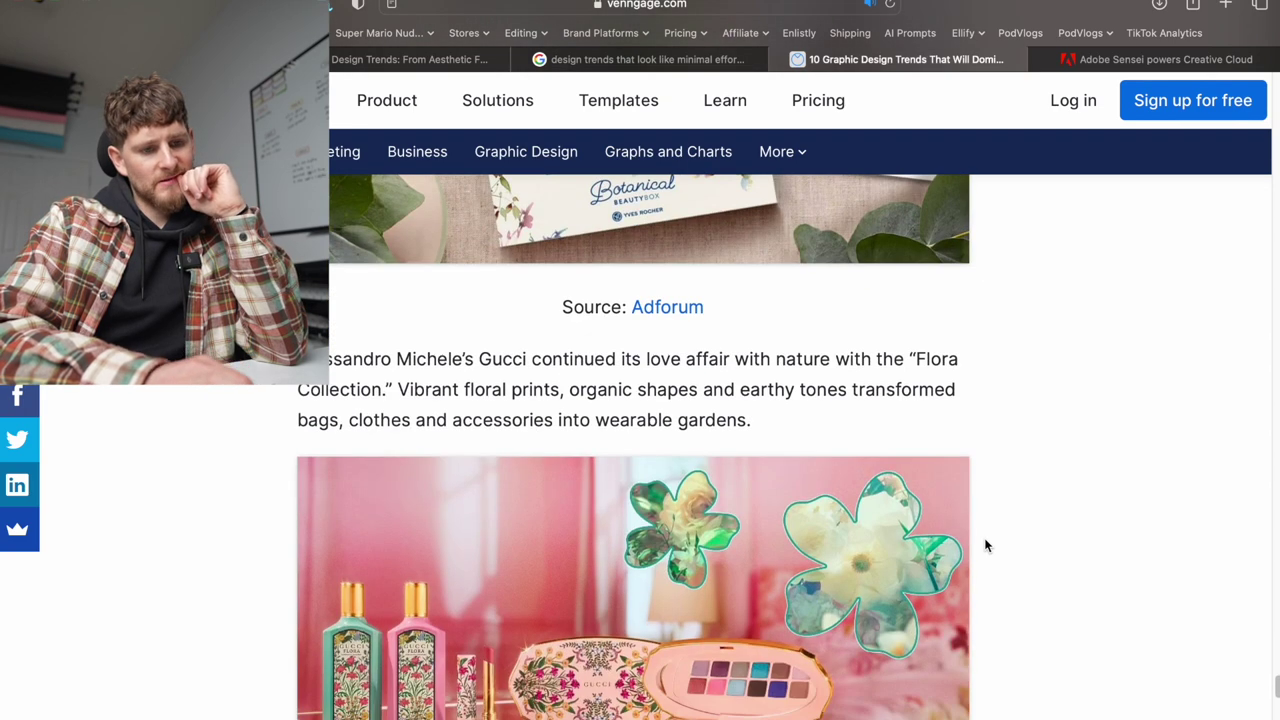
scroll(985, 545, "down", 20)
- Go back through the trends article to the scrapbooking section with the Spotify and Kiehl's examples
scroll(985, 545, "up", 20)
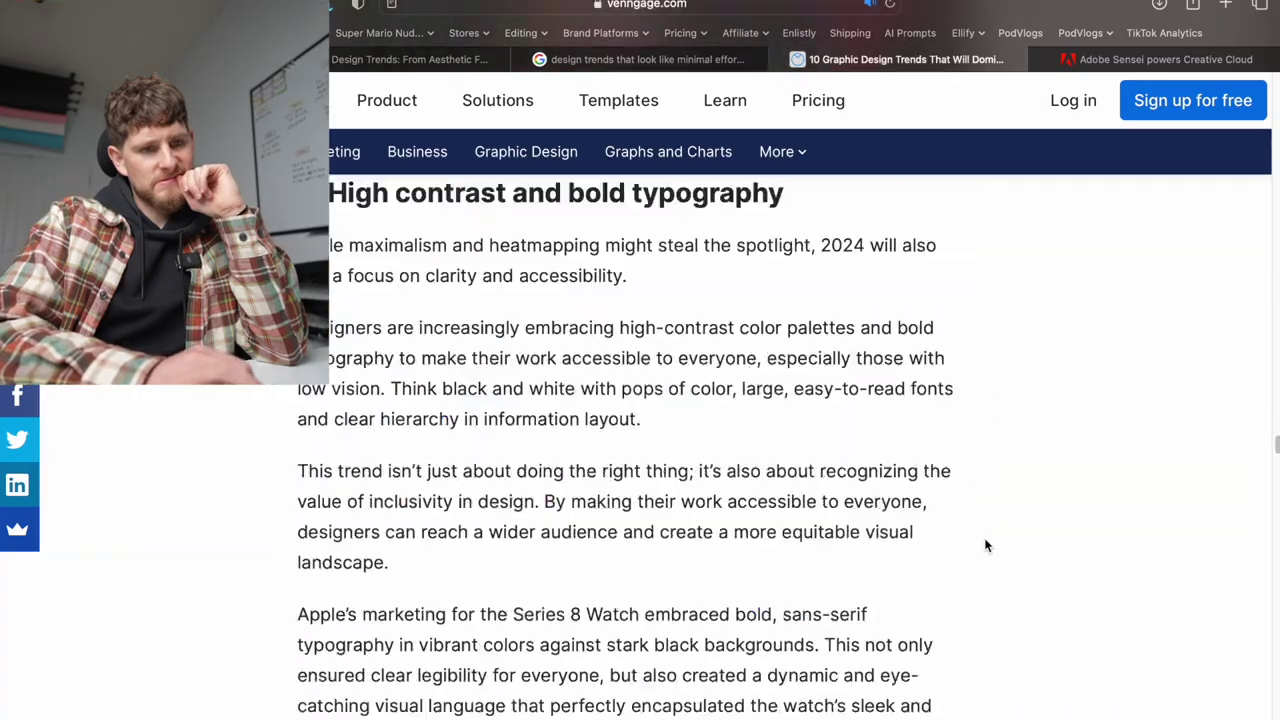
scroll(985, 545, "up", 15)
scroll(985, 545, "up", 5)
scroll(985, 545, "up", 6)
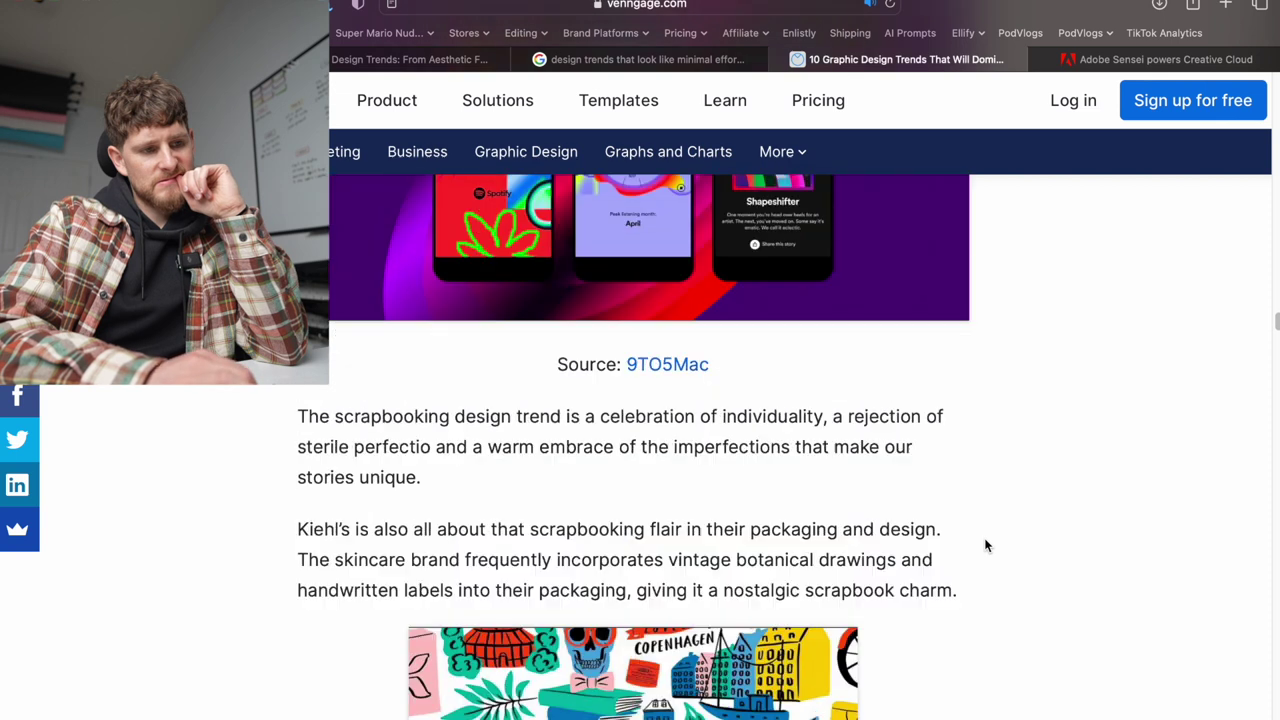
scroll(985, 545, "down", 2)
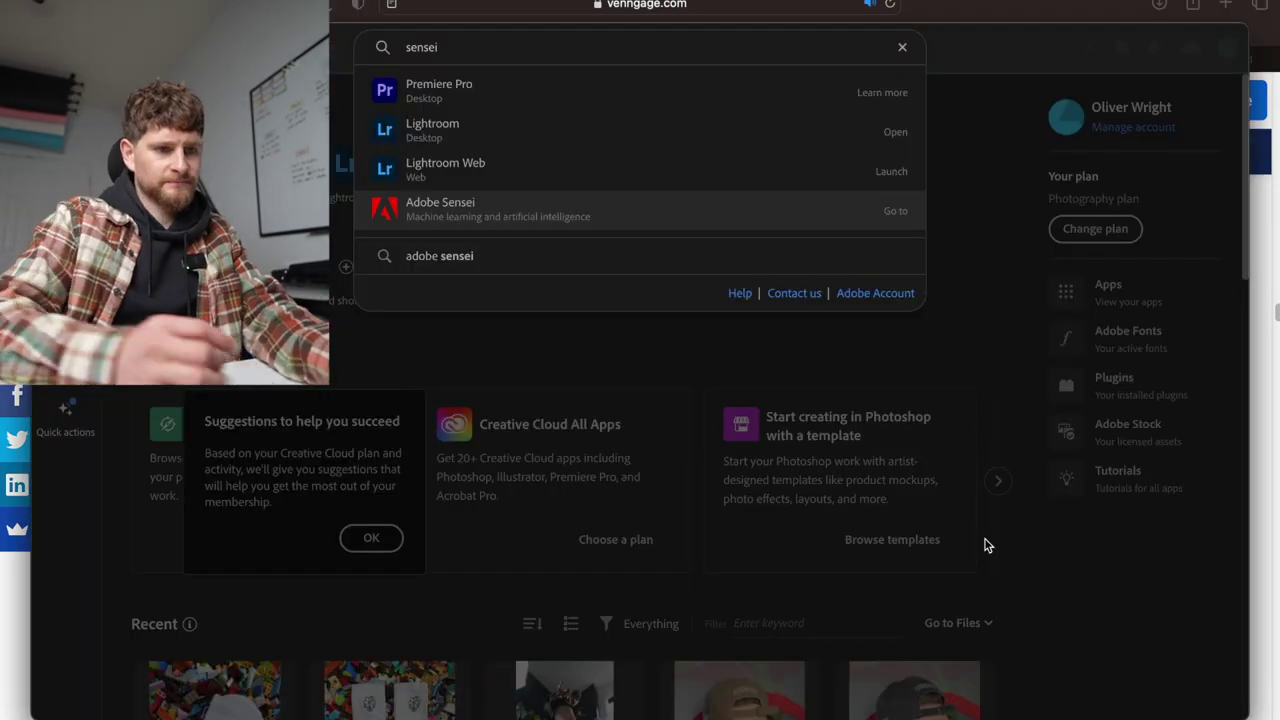
- Switch to Photoshop and regenerate the background with the prompt "photorealistic, high detail, utopian social media scrapbooking"
key("super+Tab")
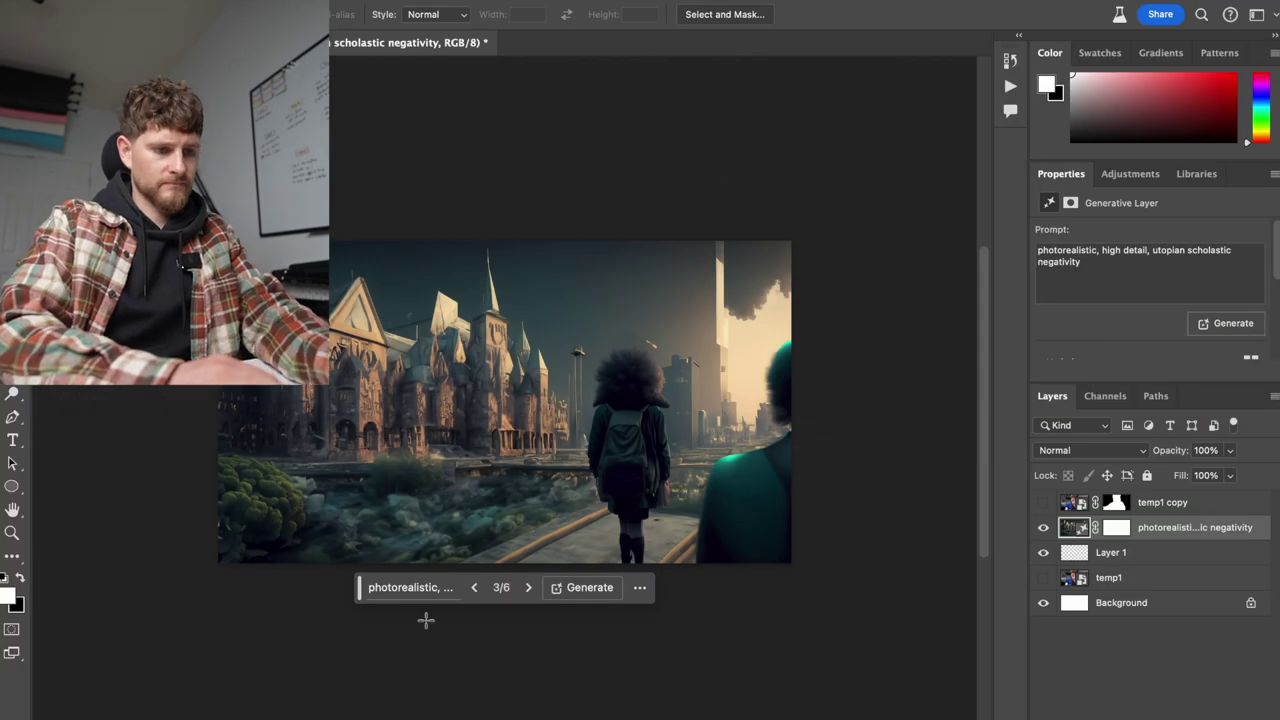
left_click(418, 590)
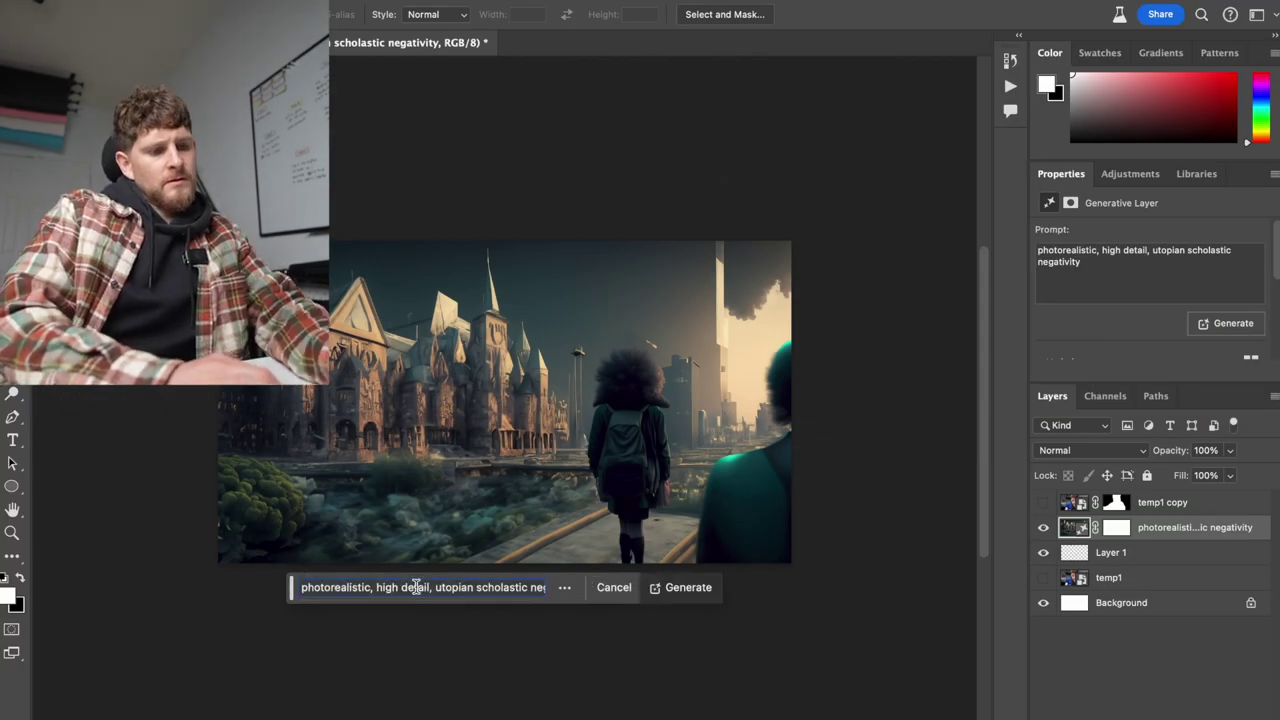
mouse_move(477, 591)
left_mouse_down()
mouse_move(550, 590)
mouse_move(489, 588)
left_mouse_up()
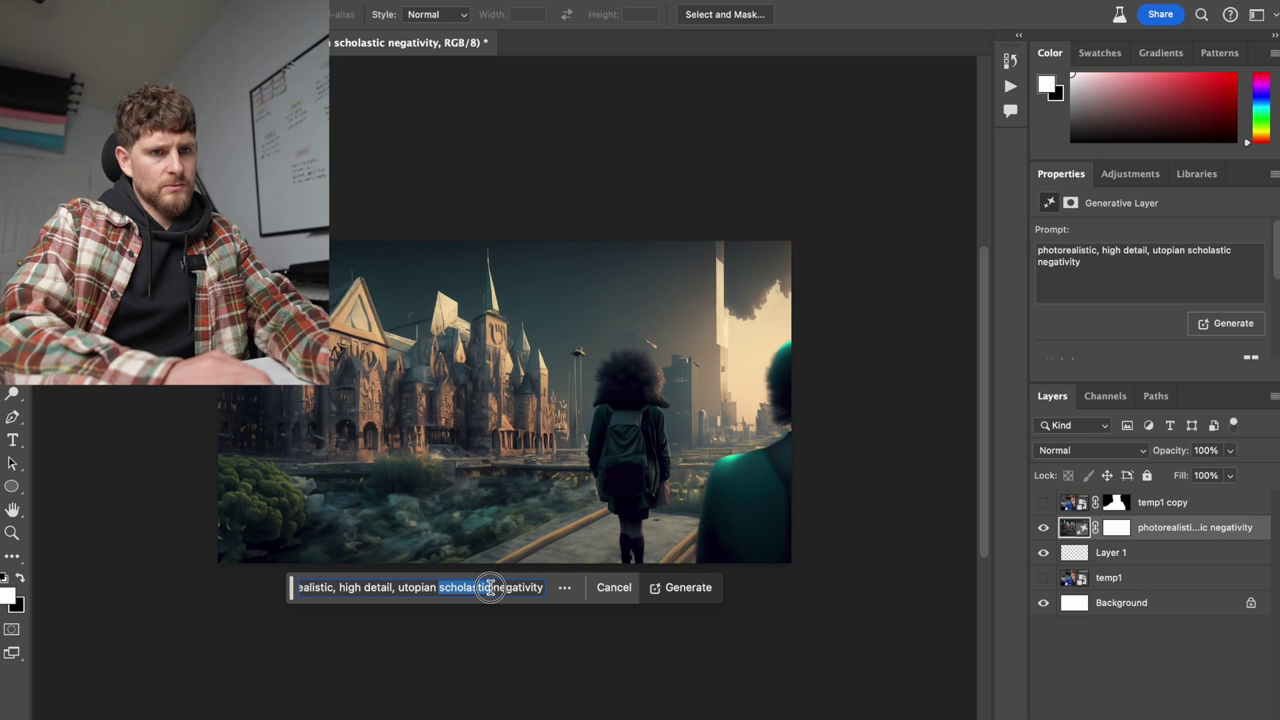
left_click_drag(489, 588, 545, 588)
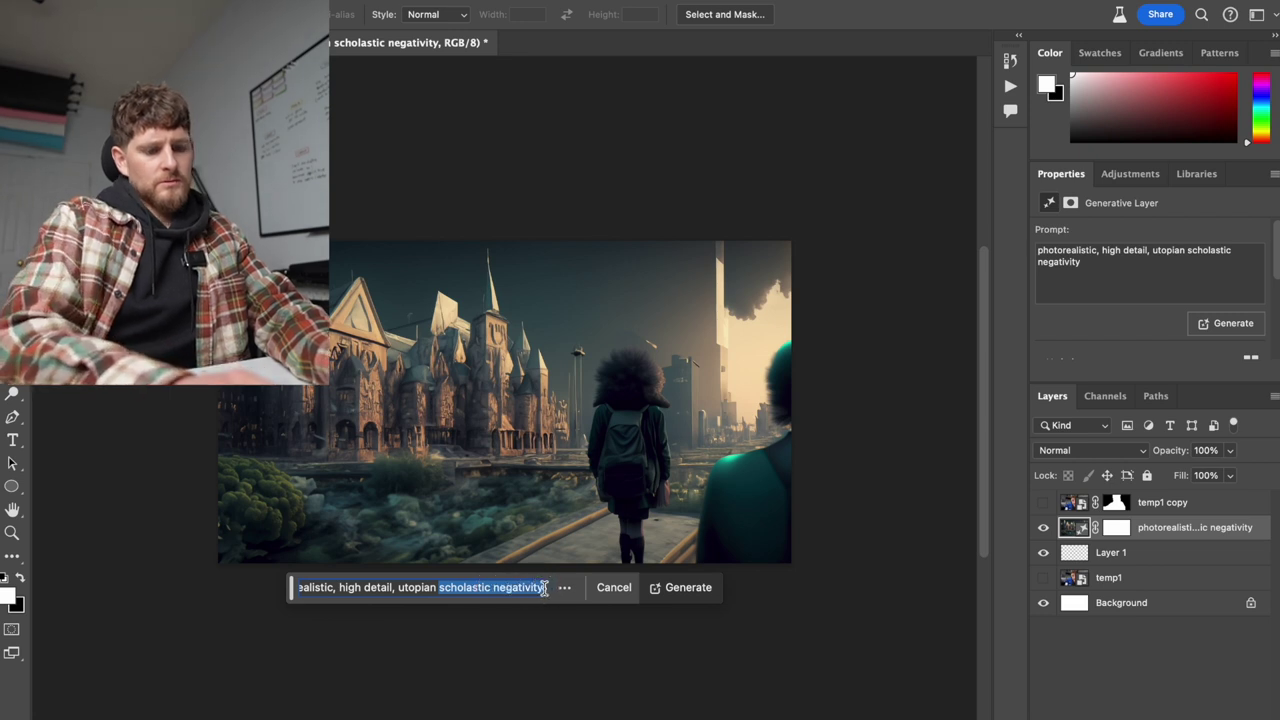
type("social media")
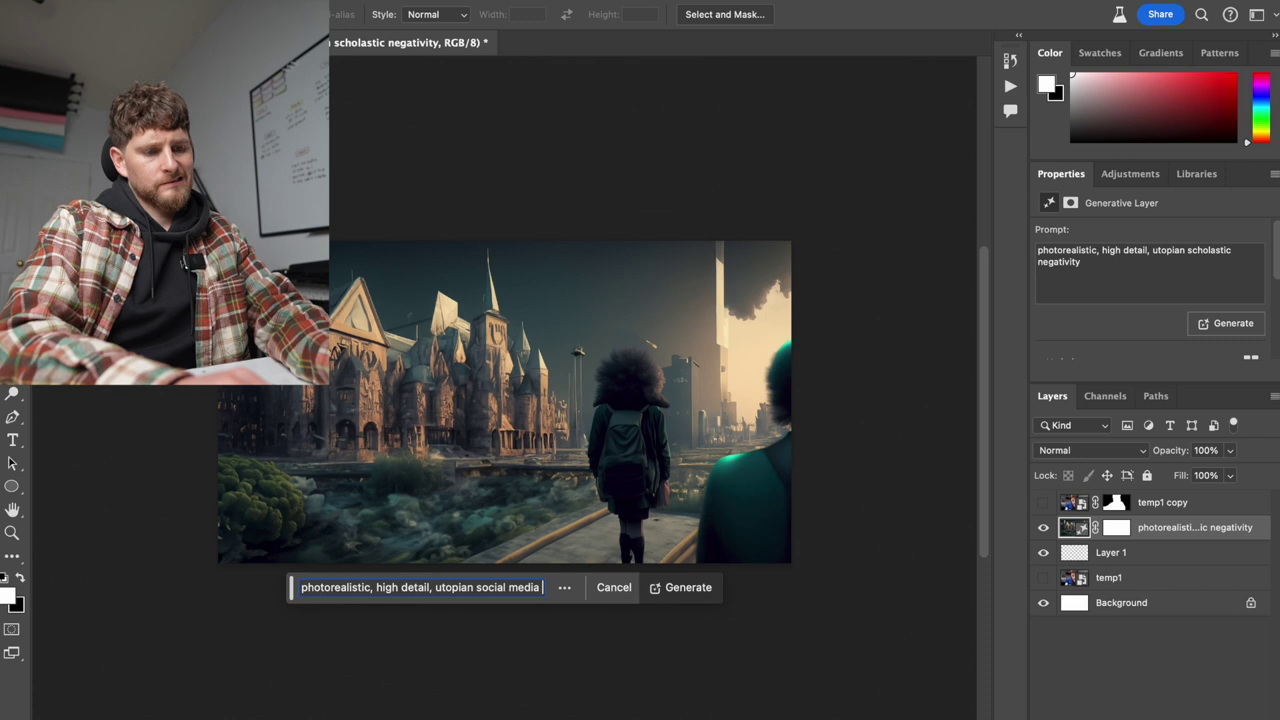
type(" scrapbooking")
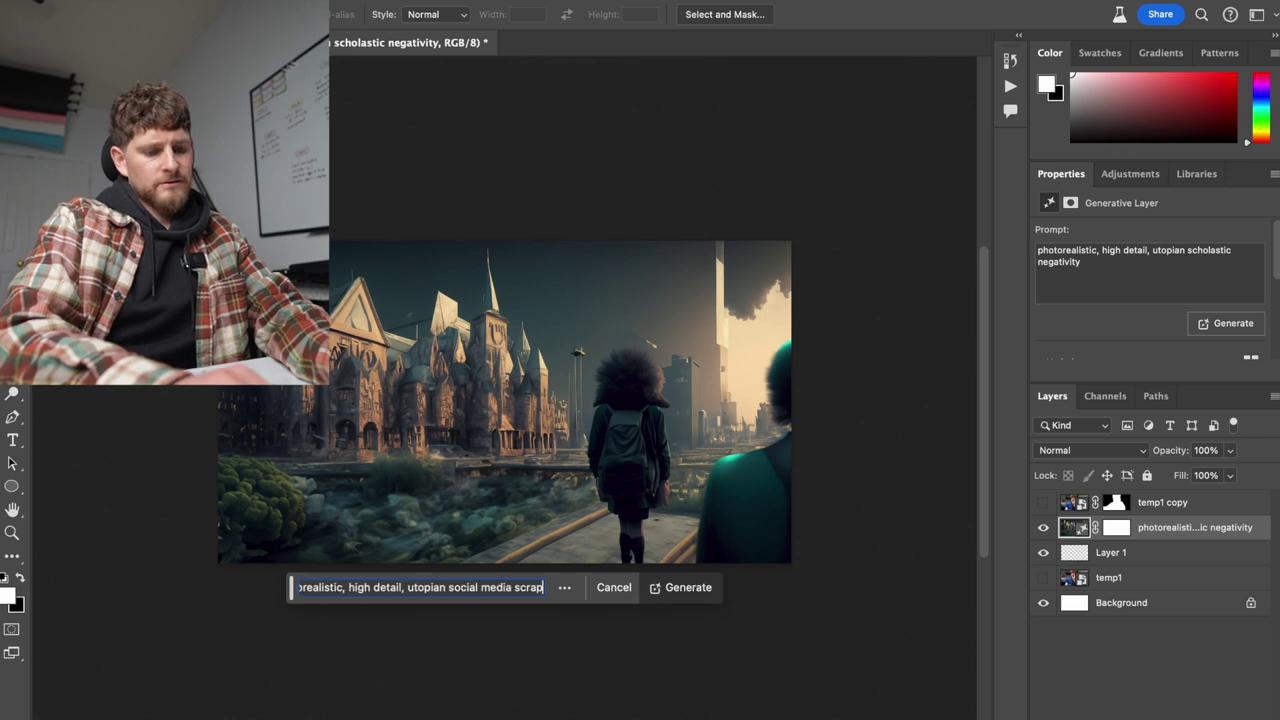
key("Return")
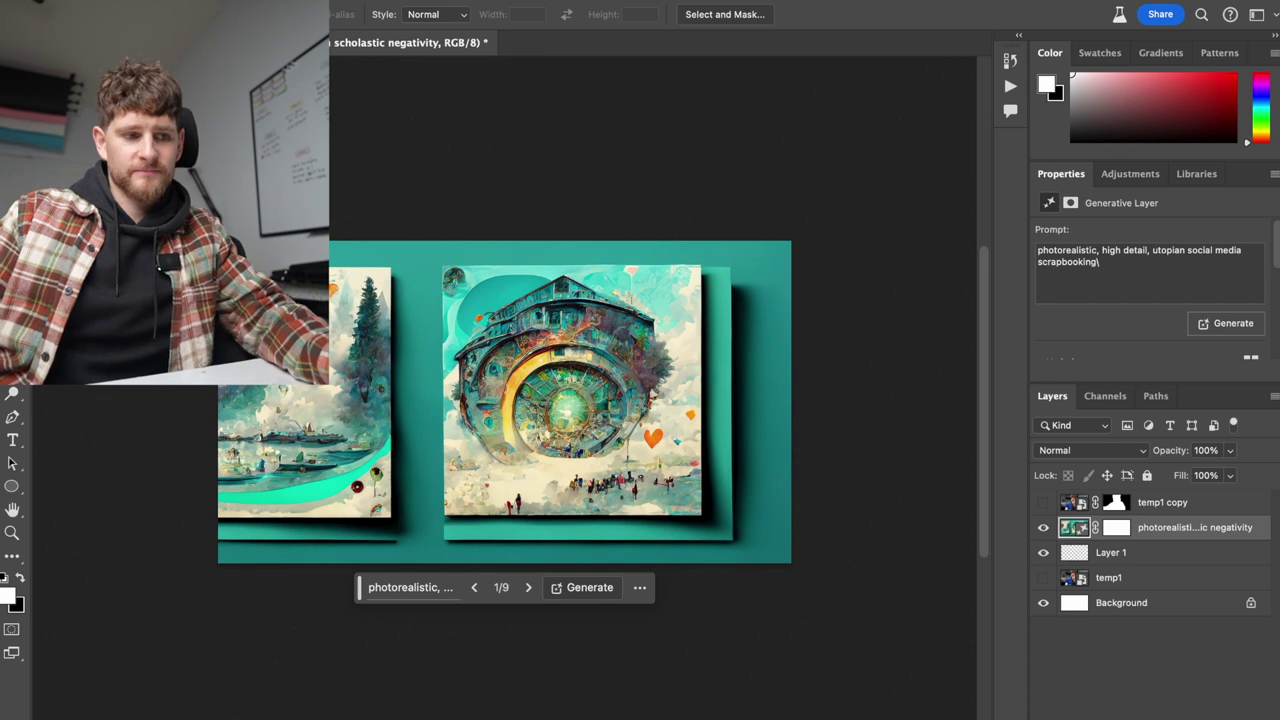
- Compare the three new utopian scrapbooking variations and return to the first one
left_click(528, 588)
left_click(528, 588)
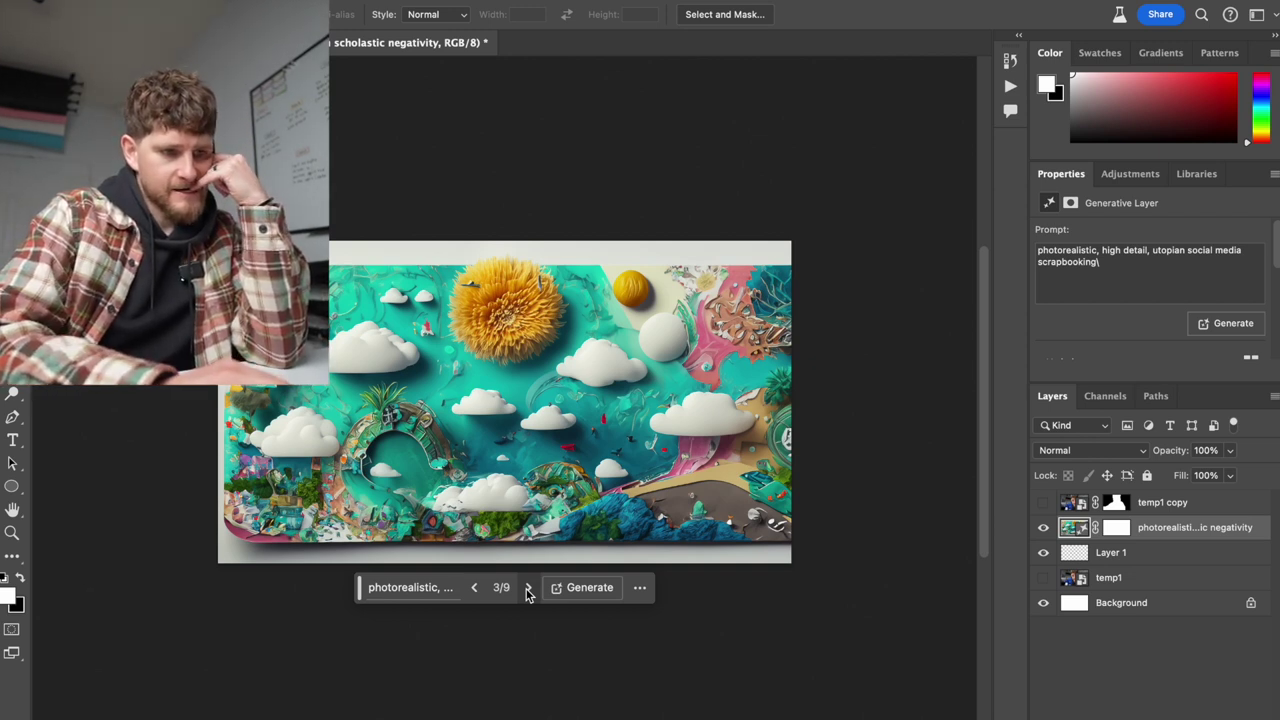
left_click(474, 588)
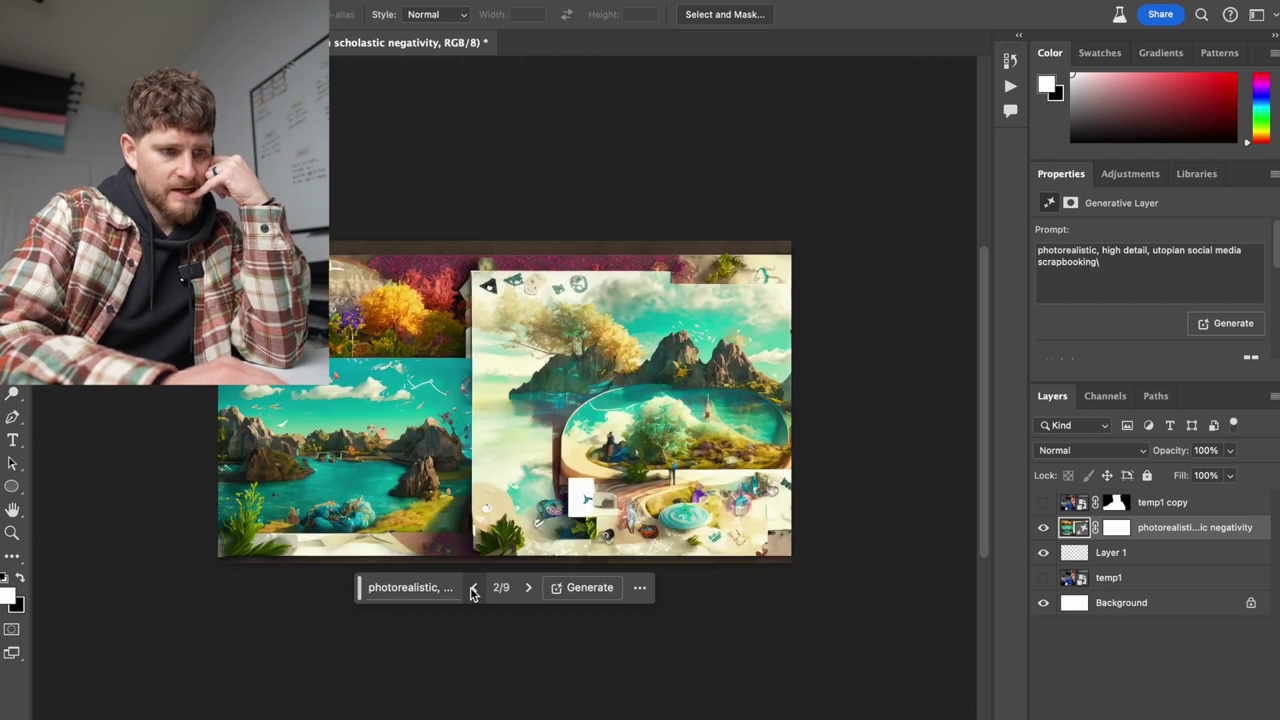
left_click(474, 588)
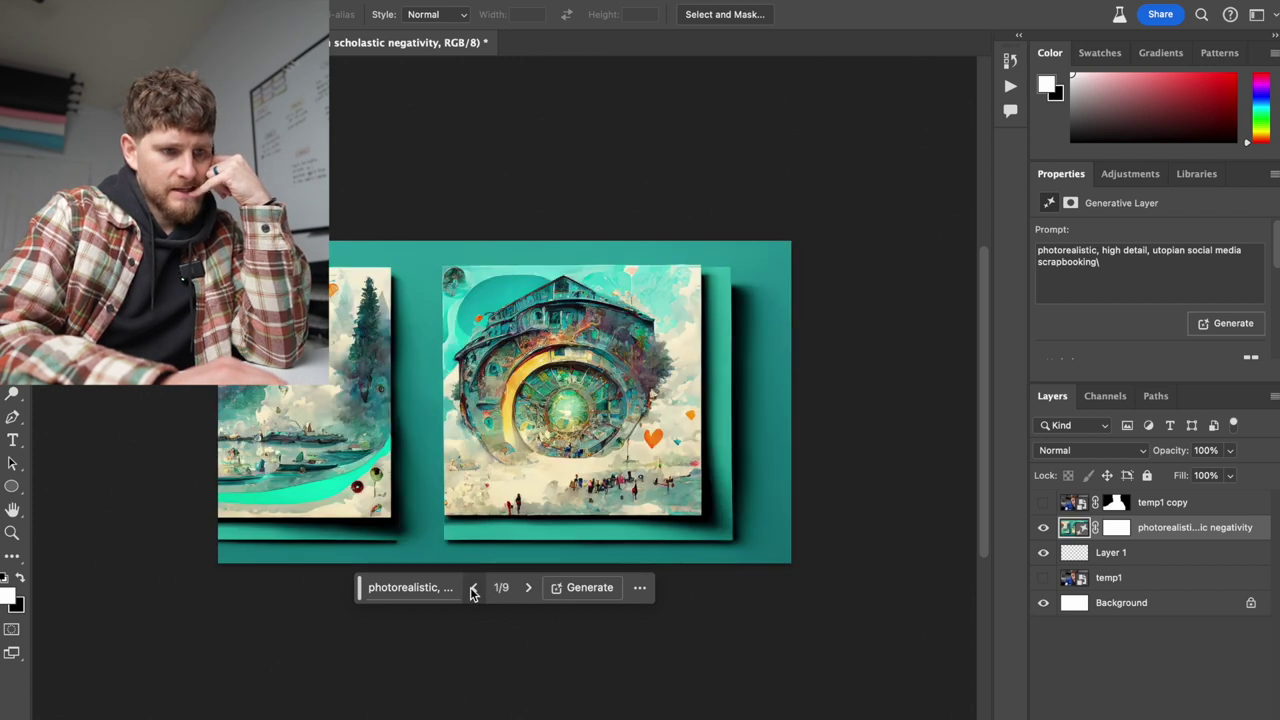
- Remove "utopian" from the prompt and regenerate the background as "photorealistic, high detail, social media scrapbooking"
left_click(420, 589)
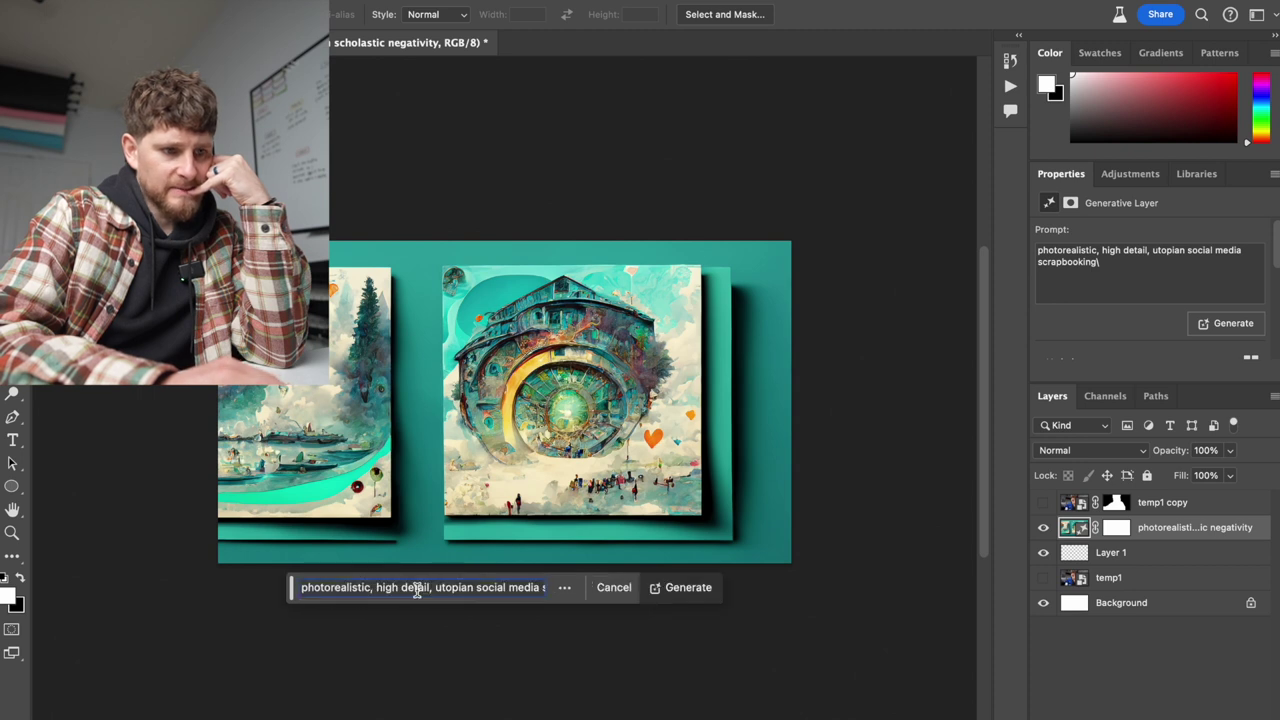
left_click(495, 590)
left_click_drag(436, 588, 476, 588)
key("BackSpace")
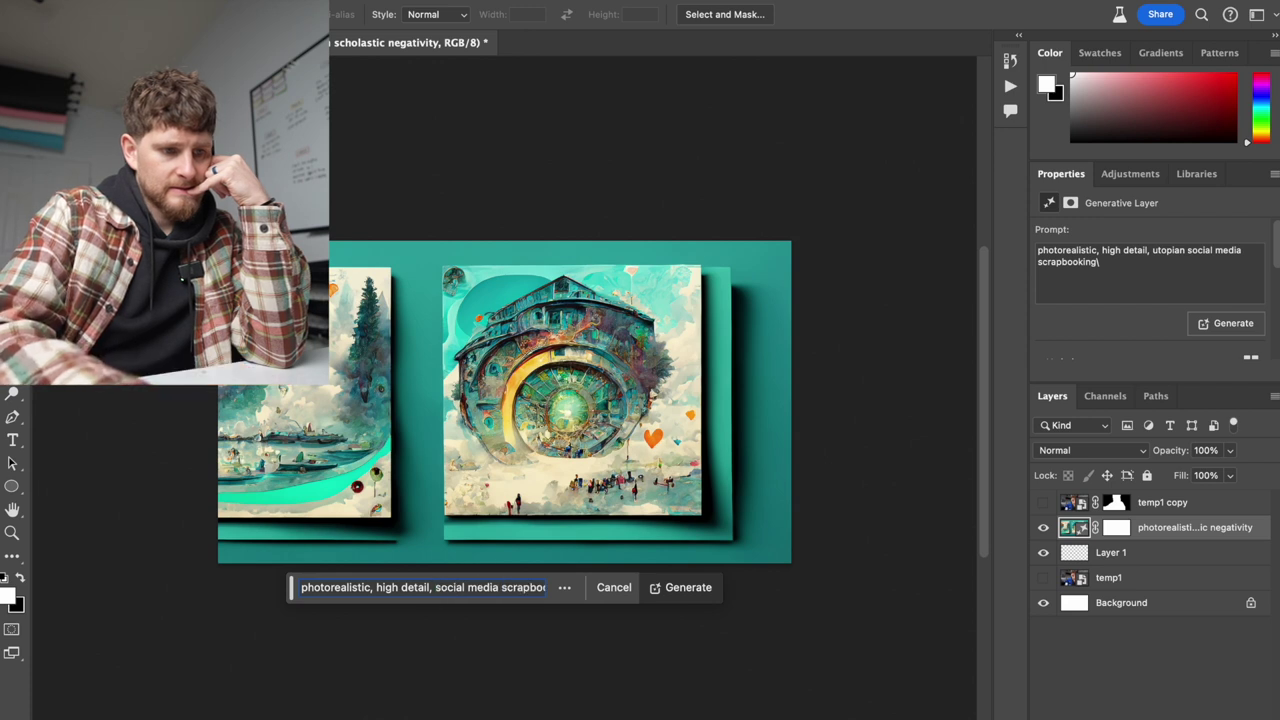
key("Return")
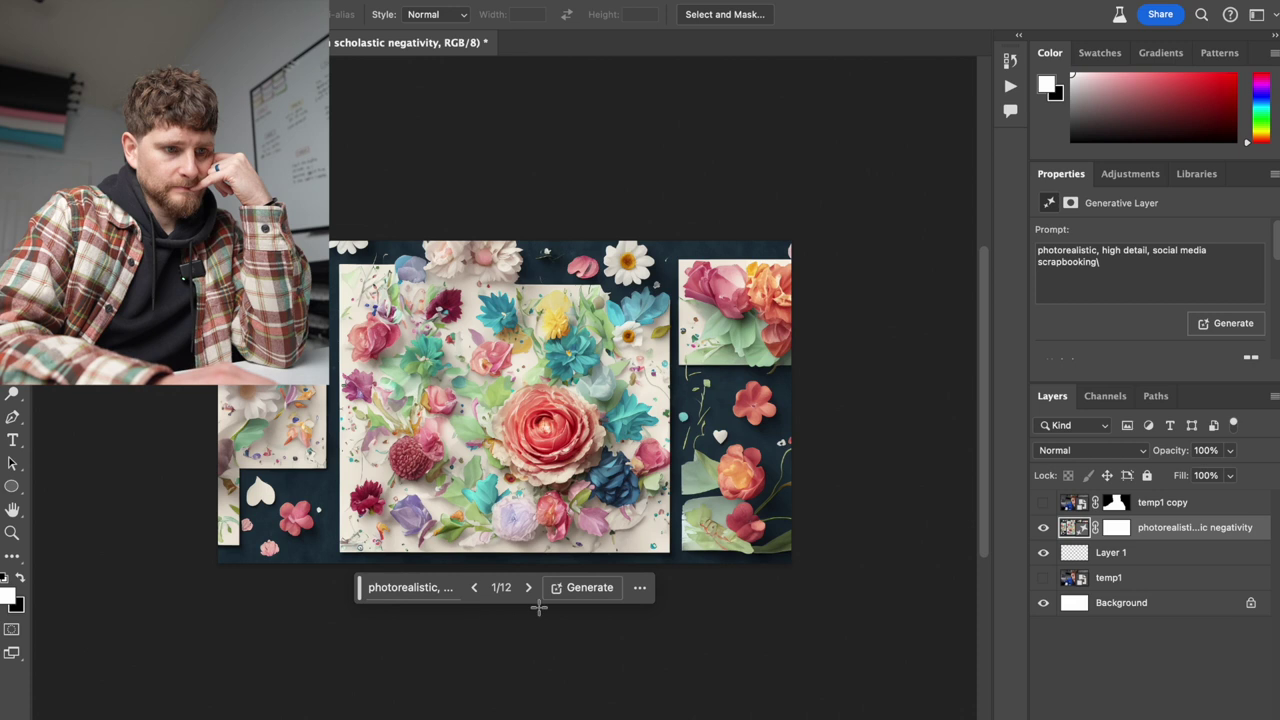
- Browse the new floral scrapbook variations and select the second one
left_click(529, 589)
left_click(529, 589)
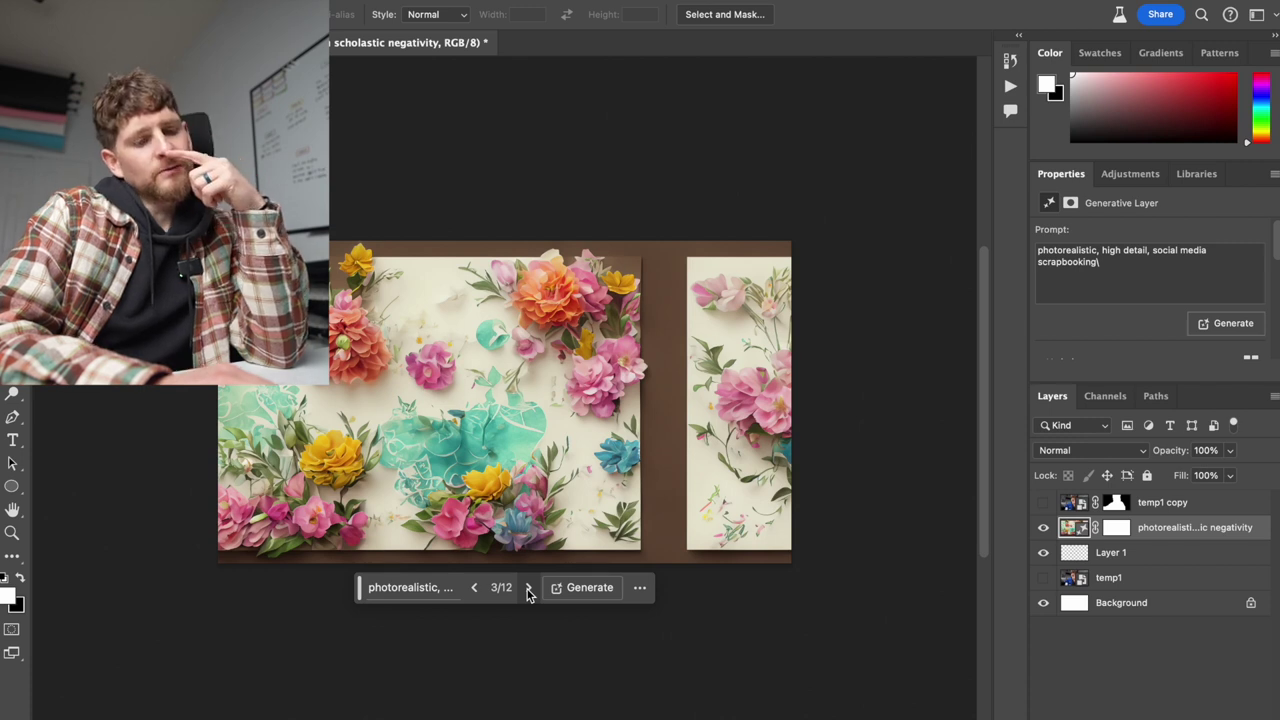
left_click(476, 590)
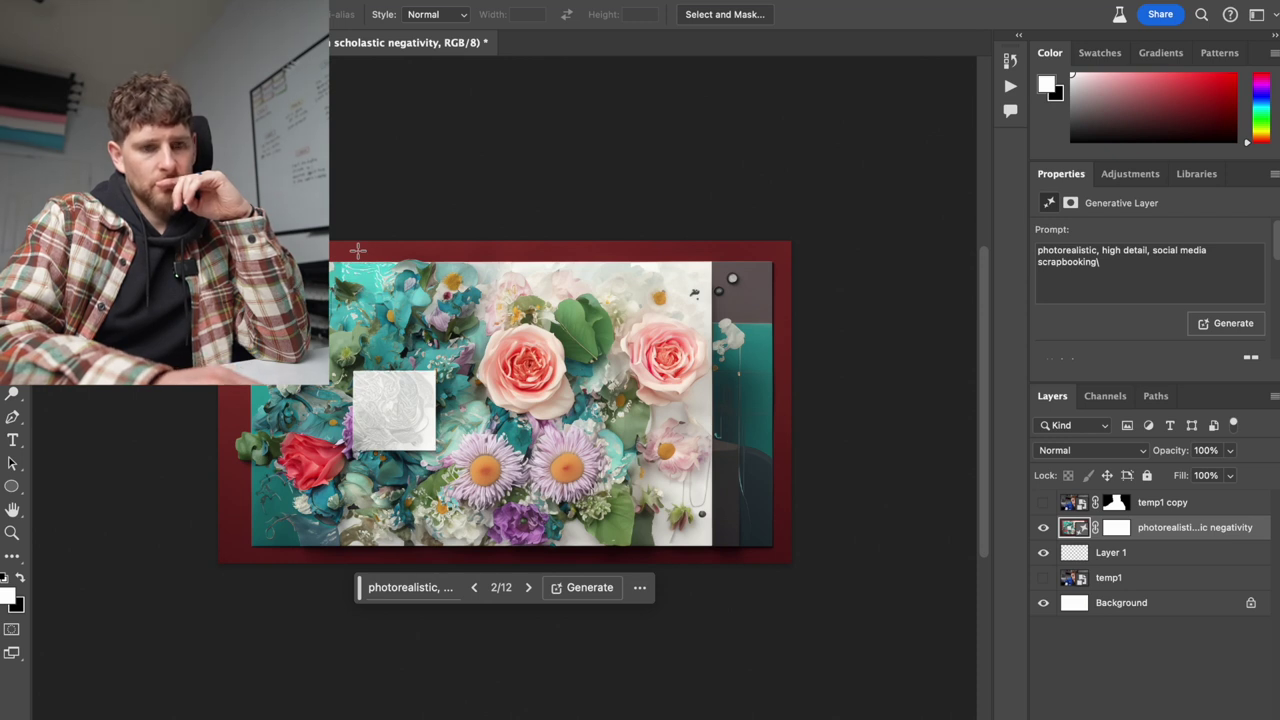
- Show the temp1 copy cut-out, hide the generated layer, and add a black (000000) solid color fill layer directly above Background
left_click(1043, 503)
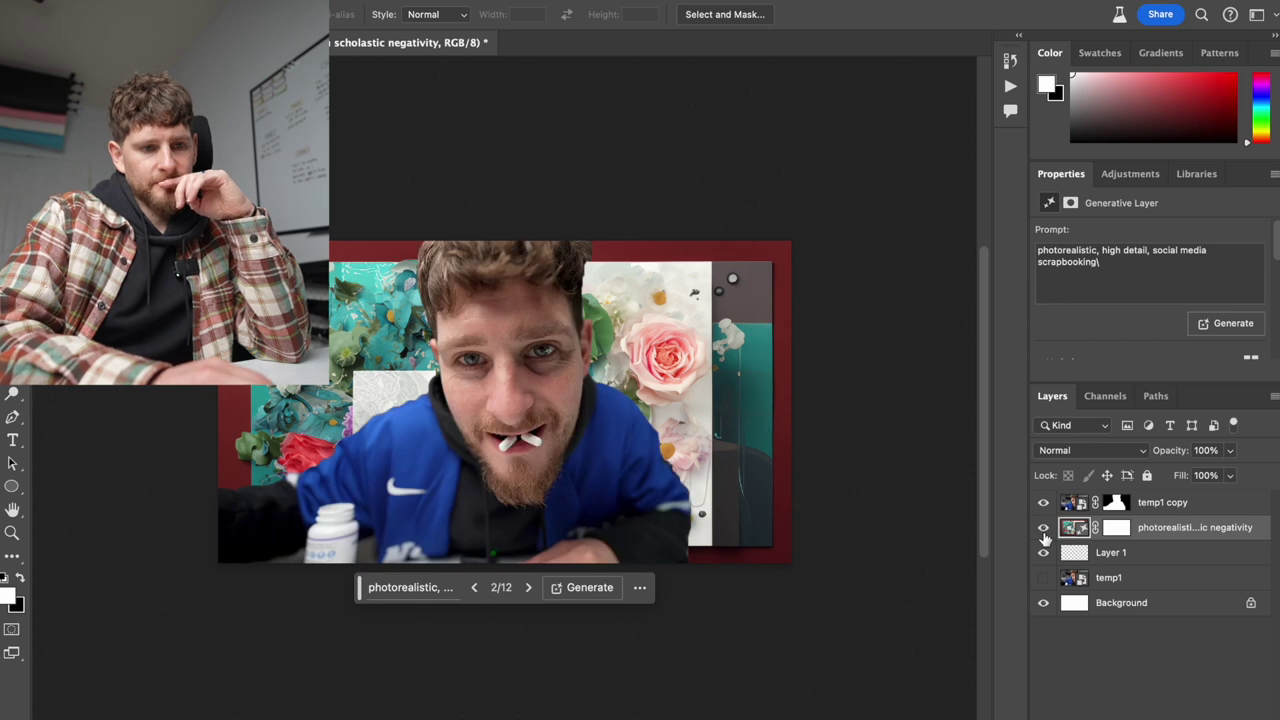
left_click(1044, 530)
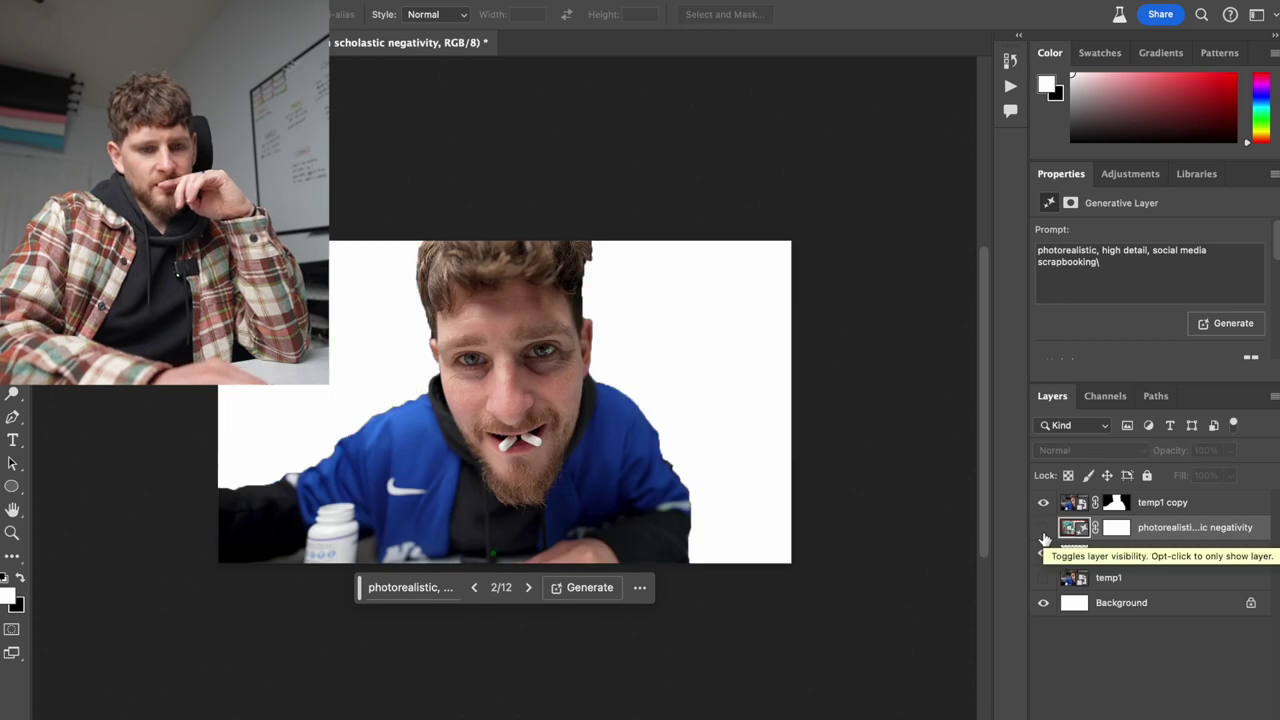
left_click(1200, 605)
key("super+alt+shift+n")
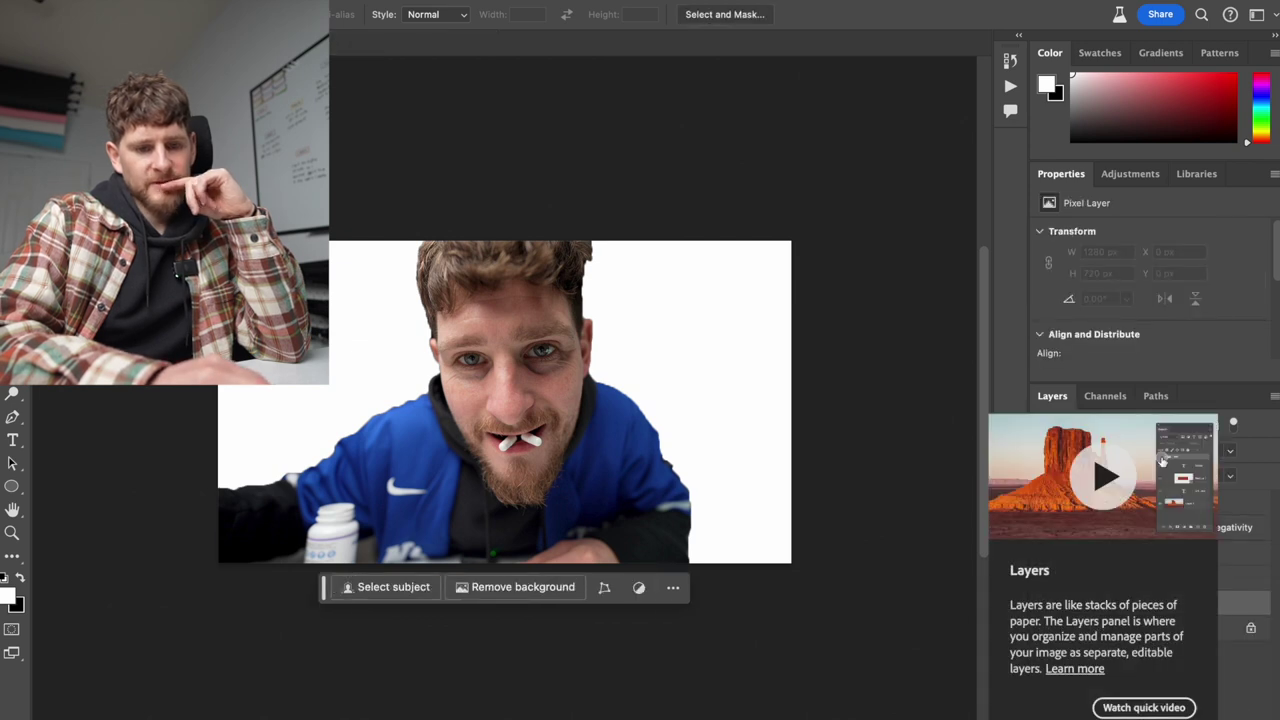
key("Delete")
left_click(1160, 719)
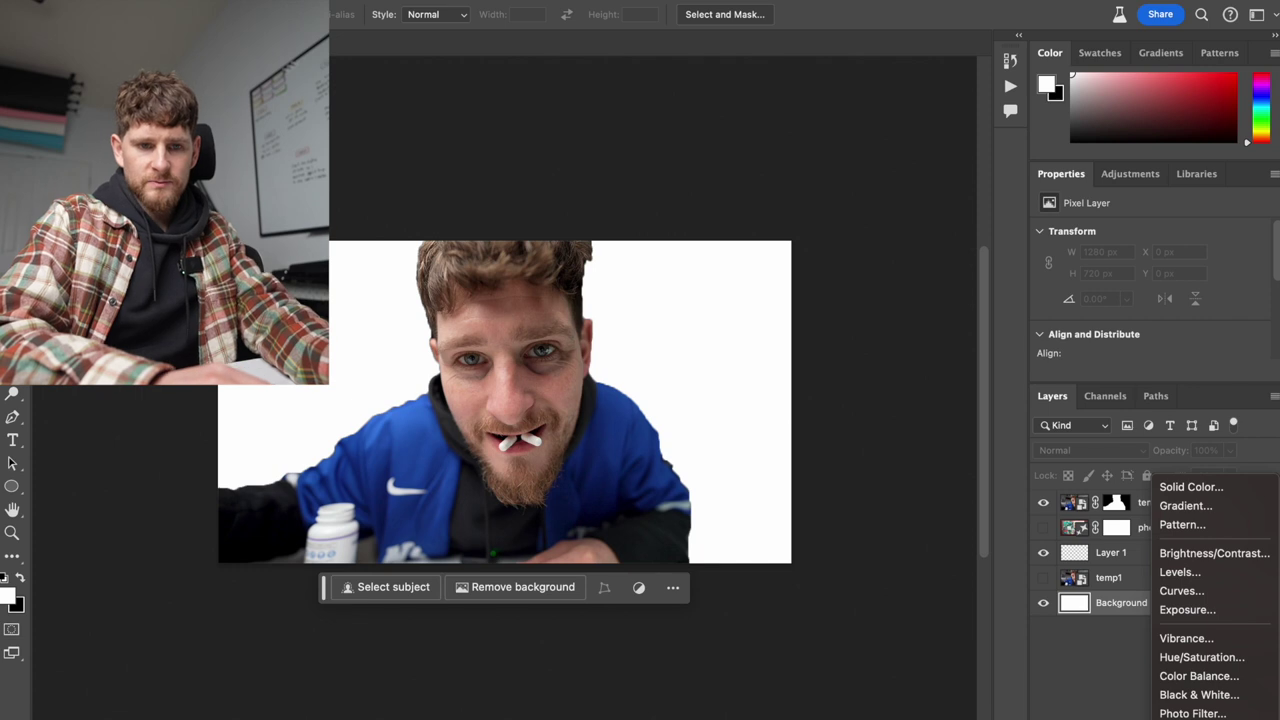
left_click(1190, 487)
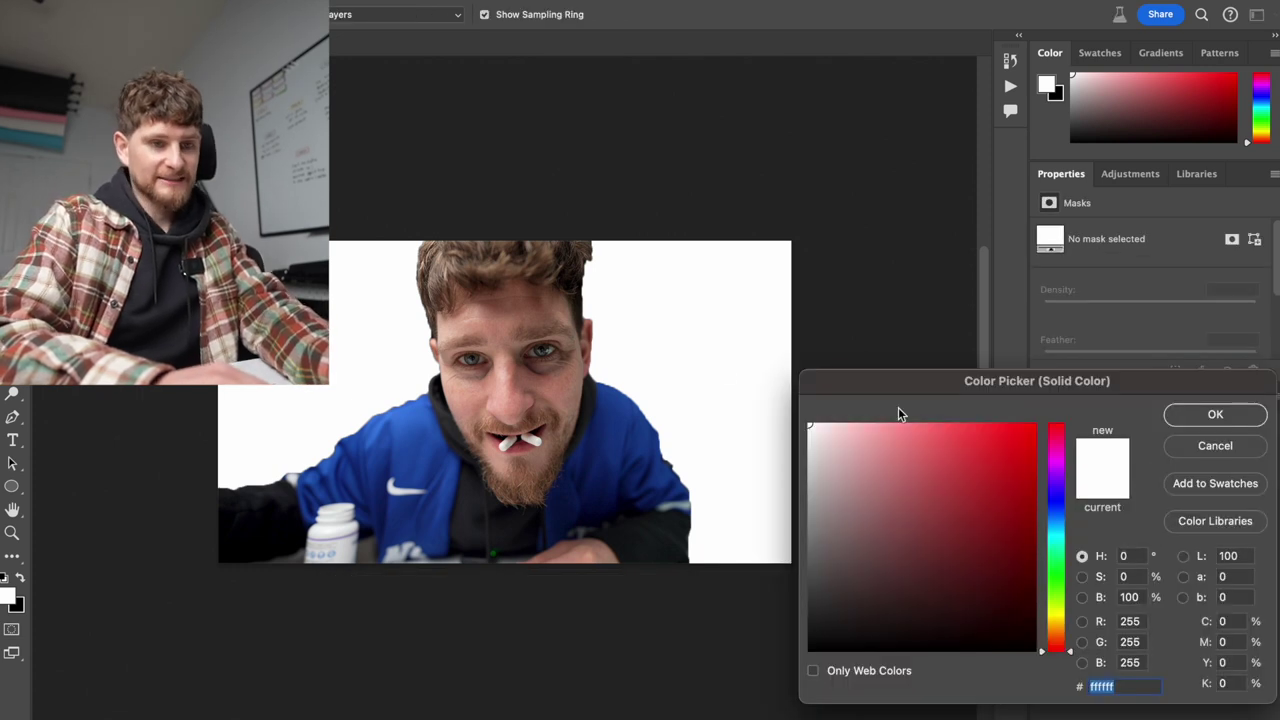
left_click_drag(857, 551, 777, 671)
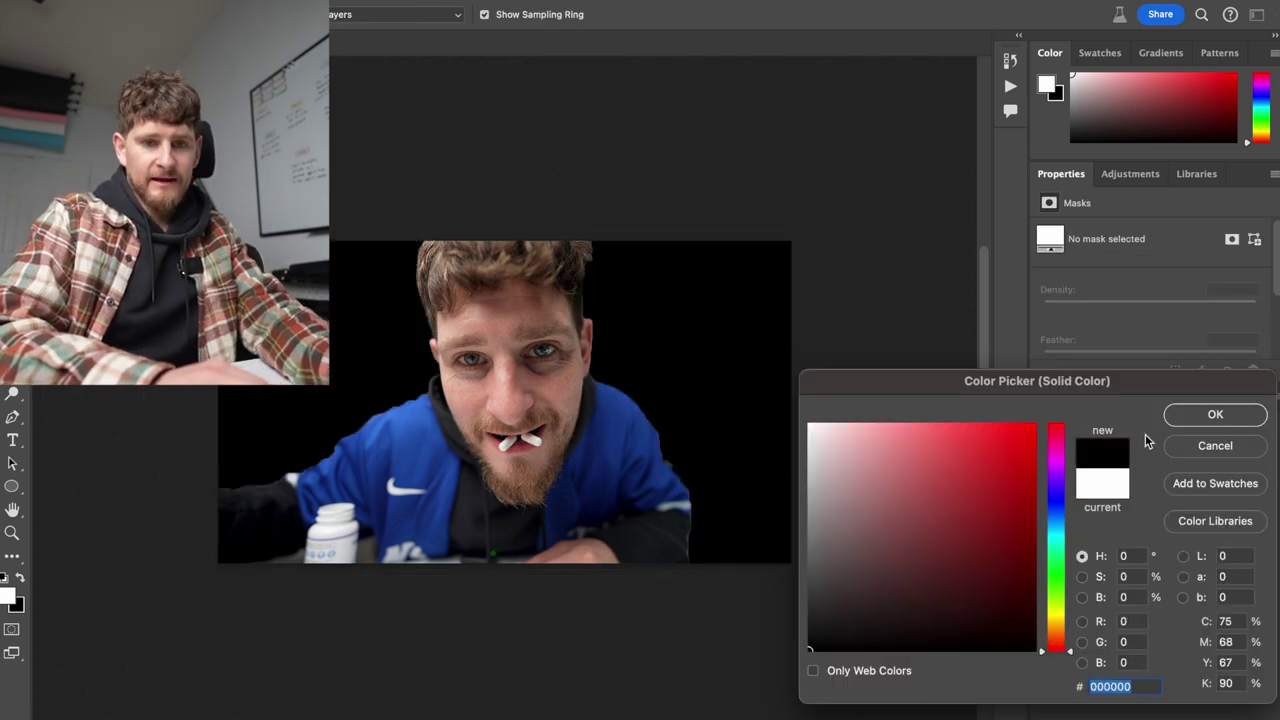
left_click(1207, 413)
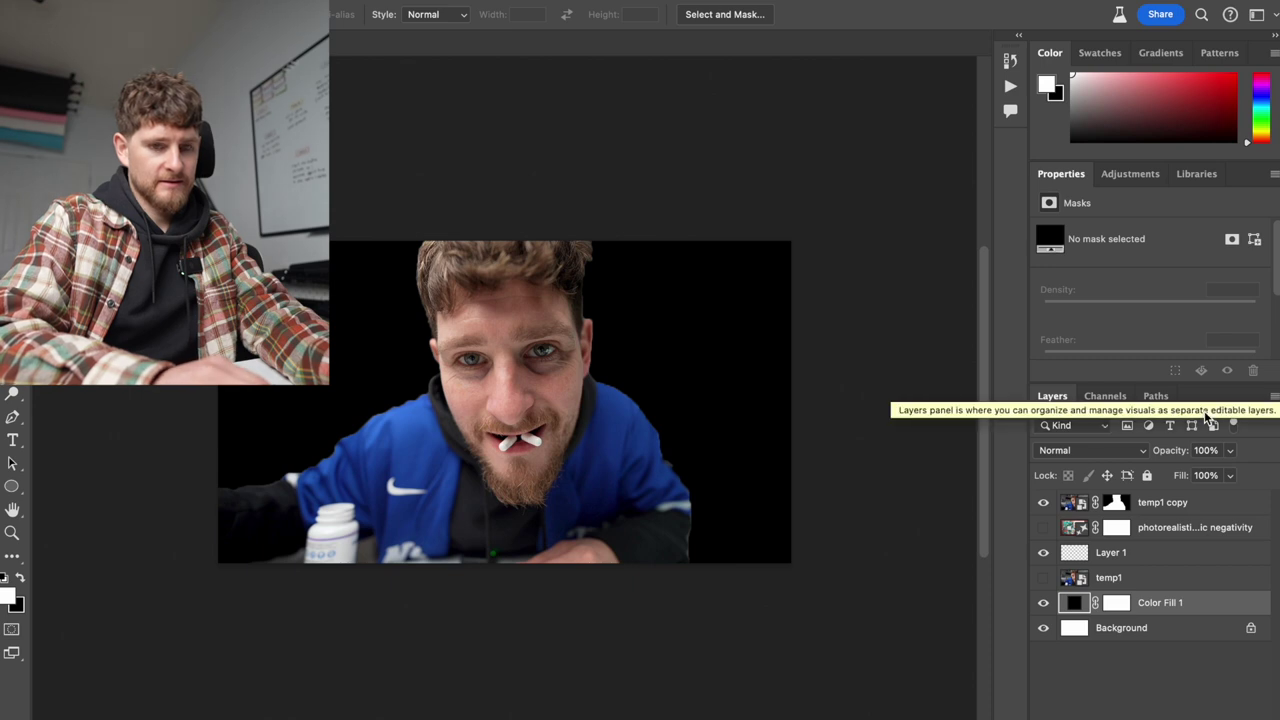
- Briefly preview the generated background behind the portrait, hide it again, and show the original temp1 photo layer
left_click(1043, 528)
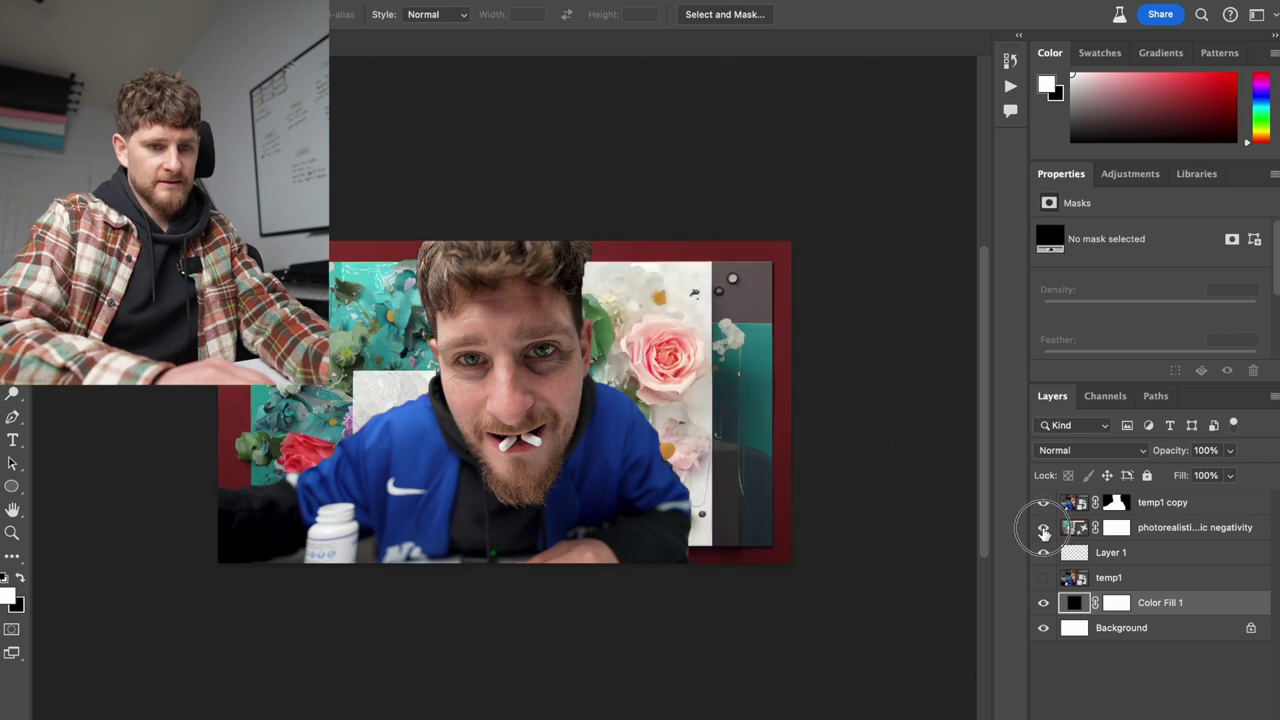
left_click(1043, 527)
left_click(1043, 577)
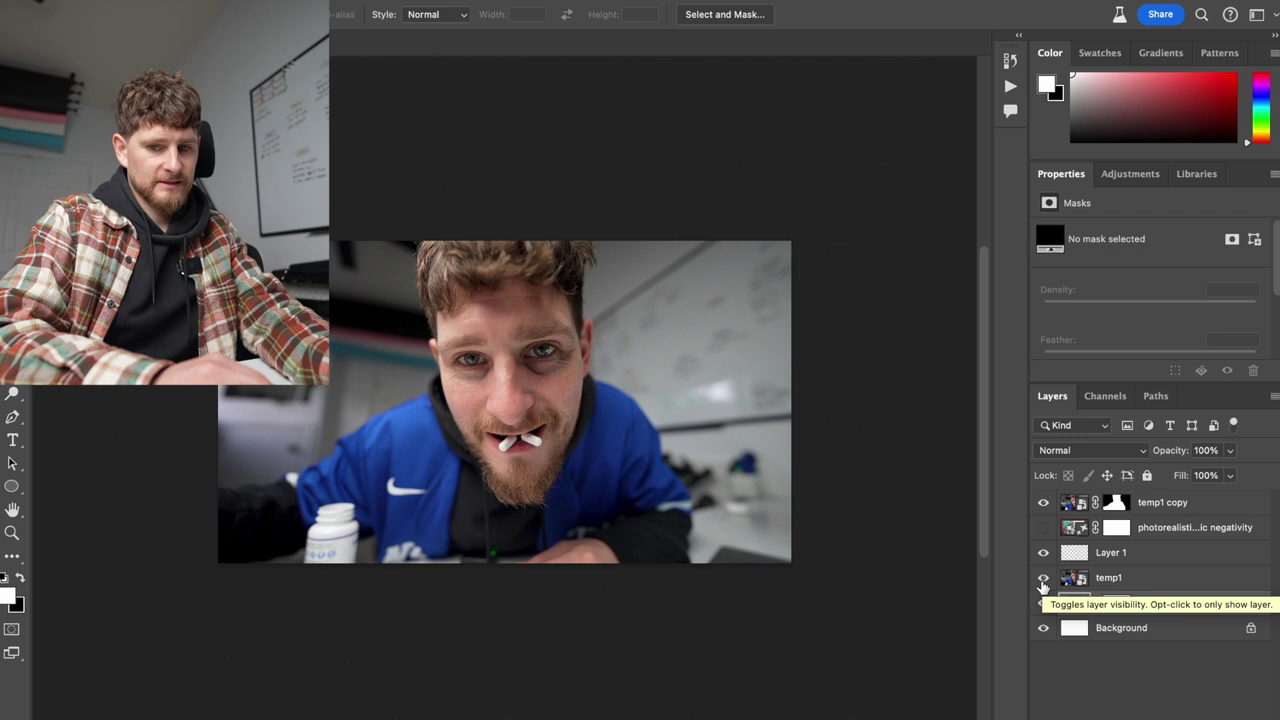
- Scale the temp1 photo about its centre to about 1180 x 646 px, leaving a black border around it
left_click(1170, 583)
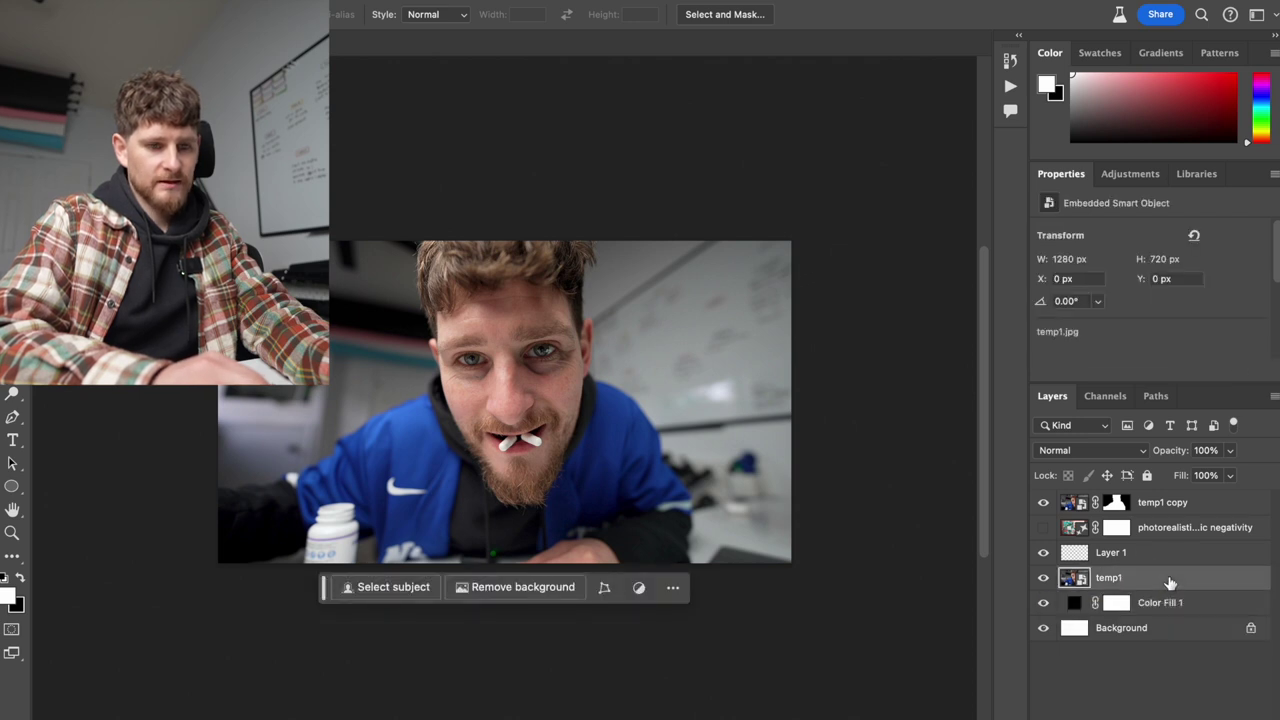
key("ctrl+t")
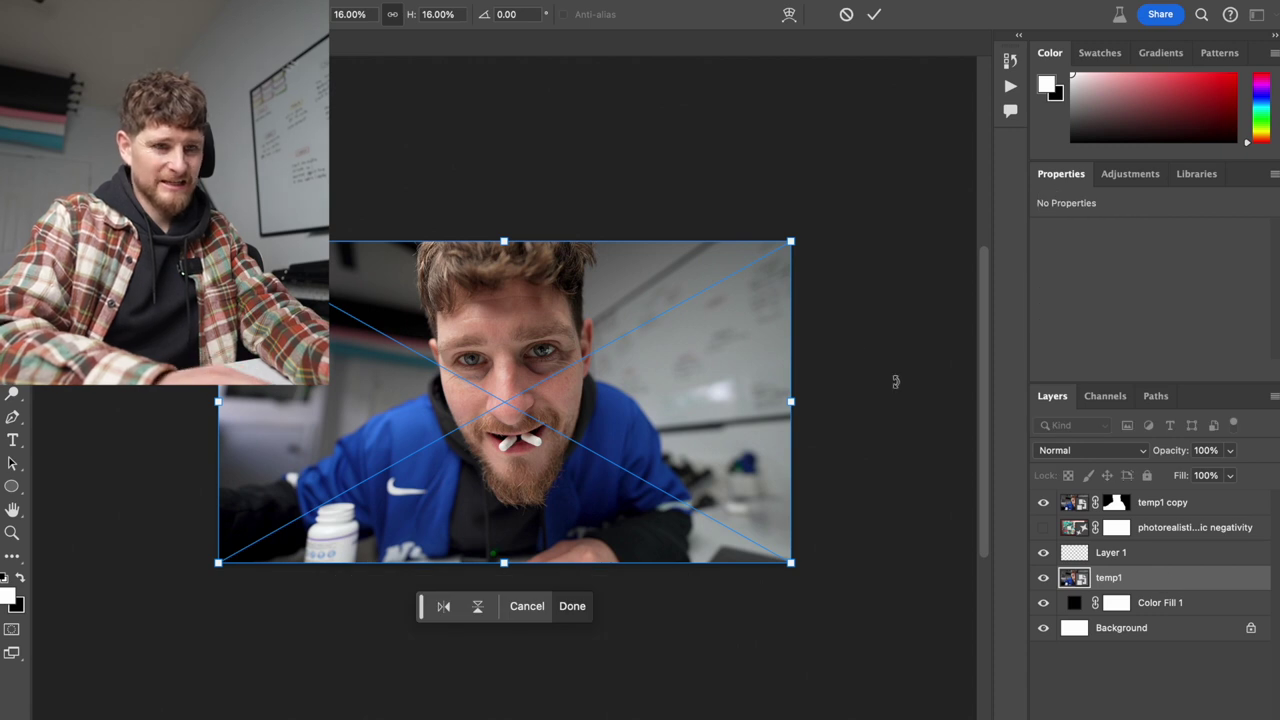
left_click_drag(789, 243, 706, 317)
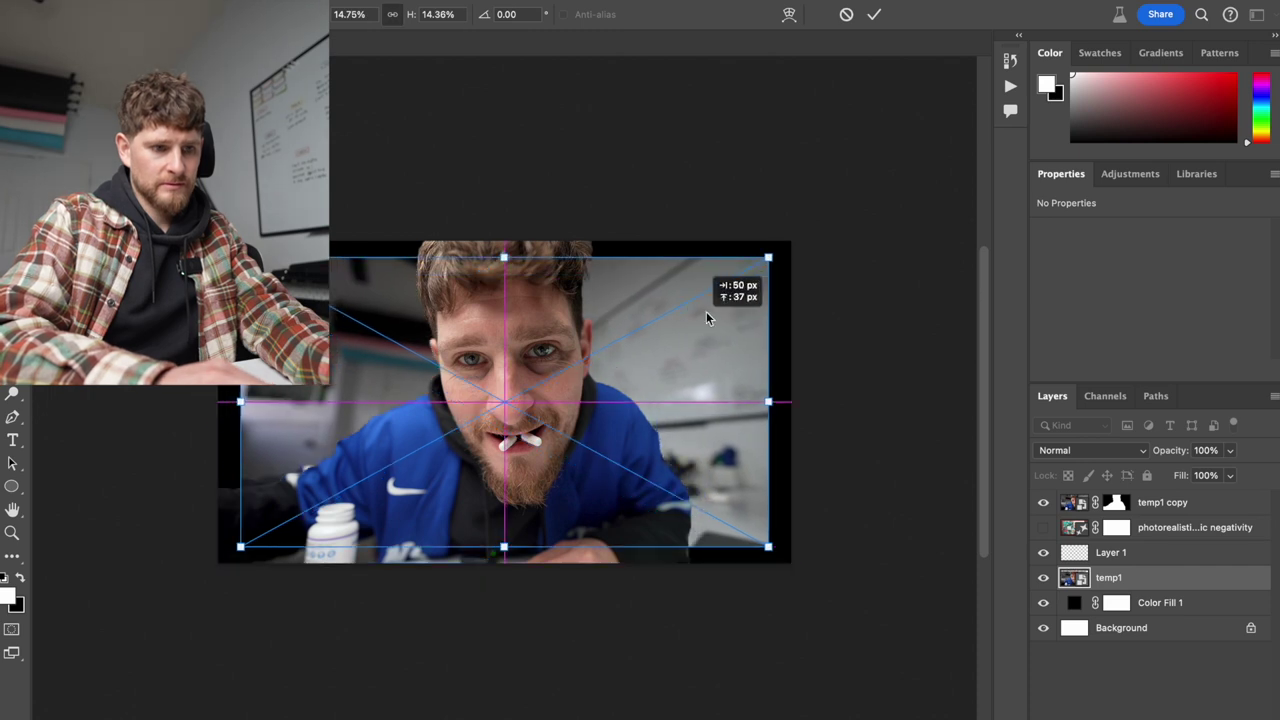
left_click_drag(706, 317, 706, 317)
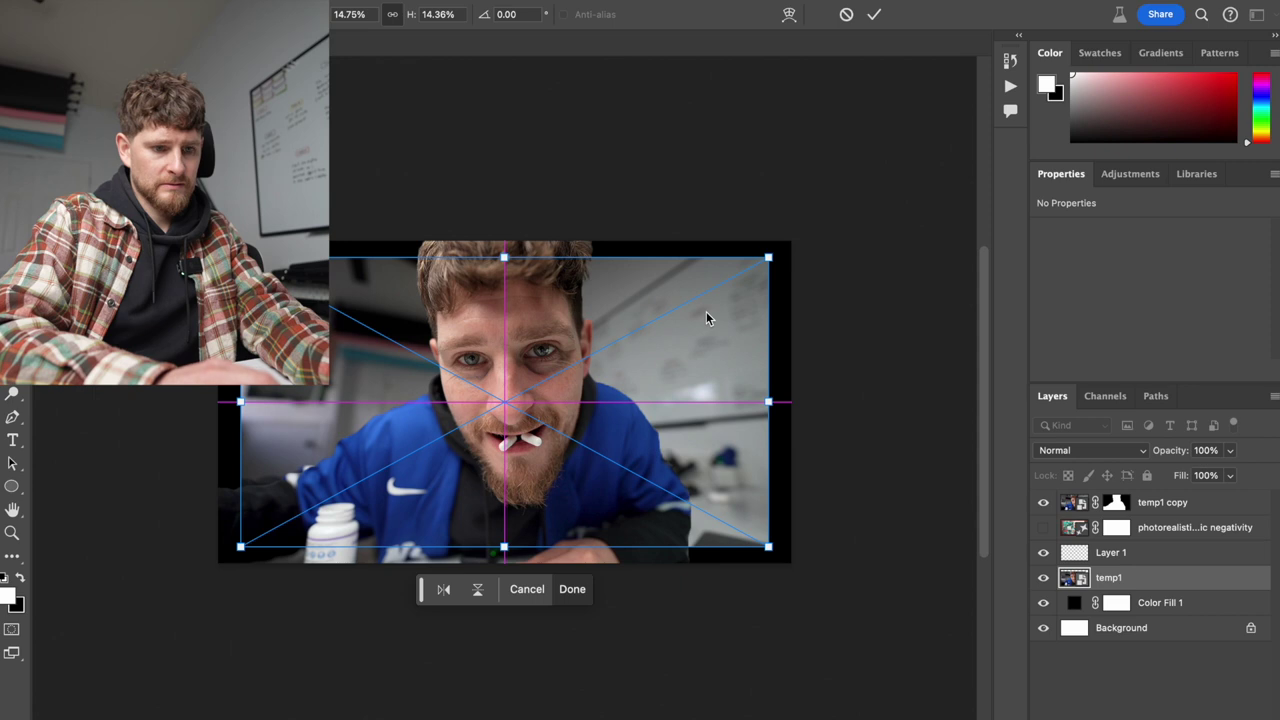
key("Return")
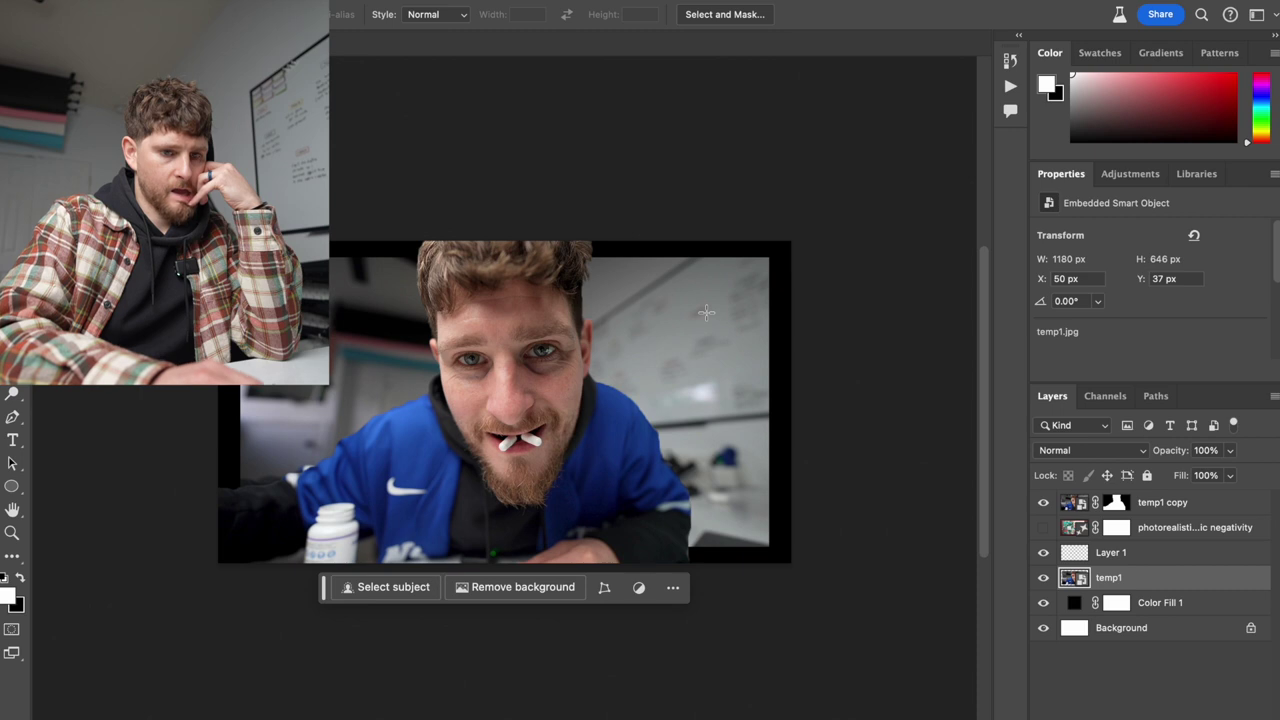
- Apply a Brightness/Contrast adjustment to the temp1 copy cut-out with Brightness at 35
left_click(1204, 507)
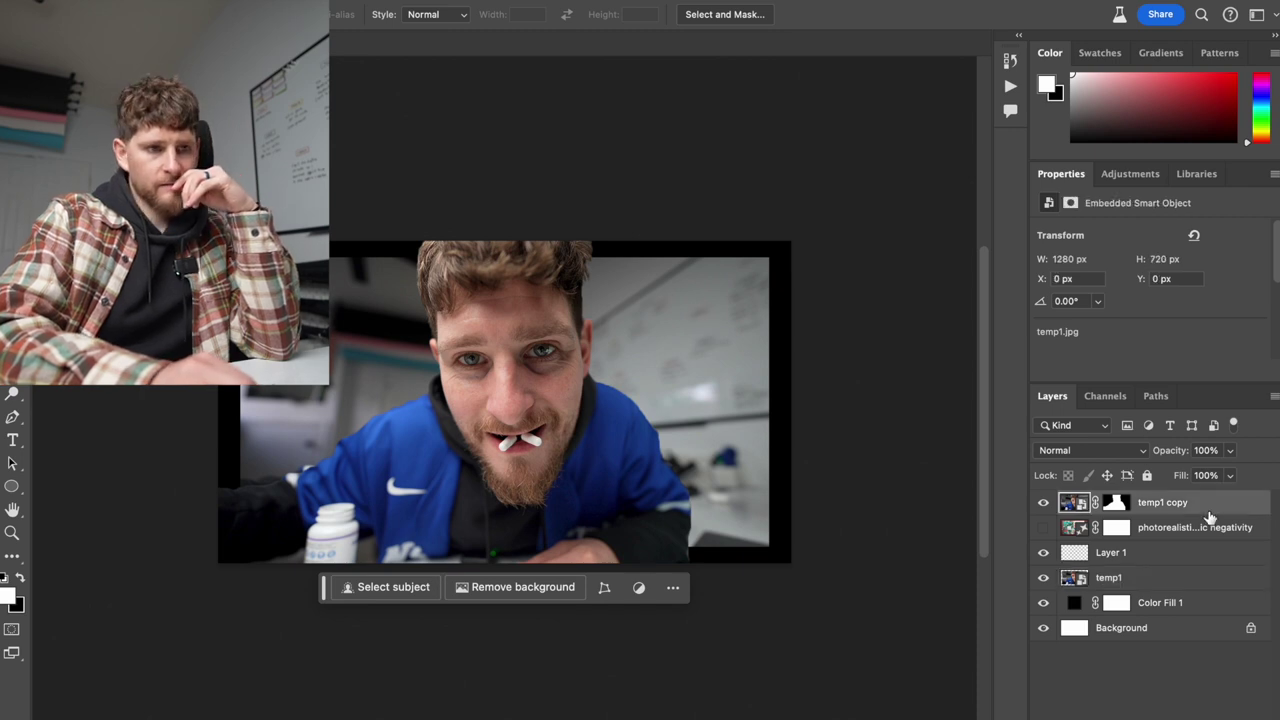
left_click(345, 2)
mouse_move(400, 10)
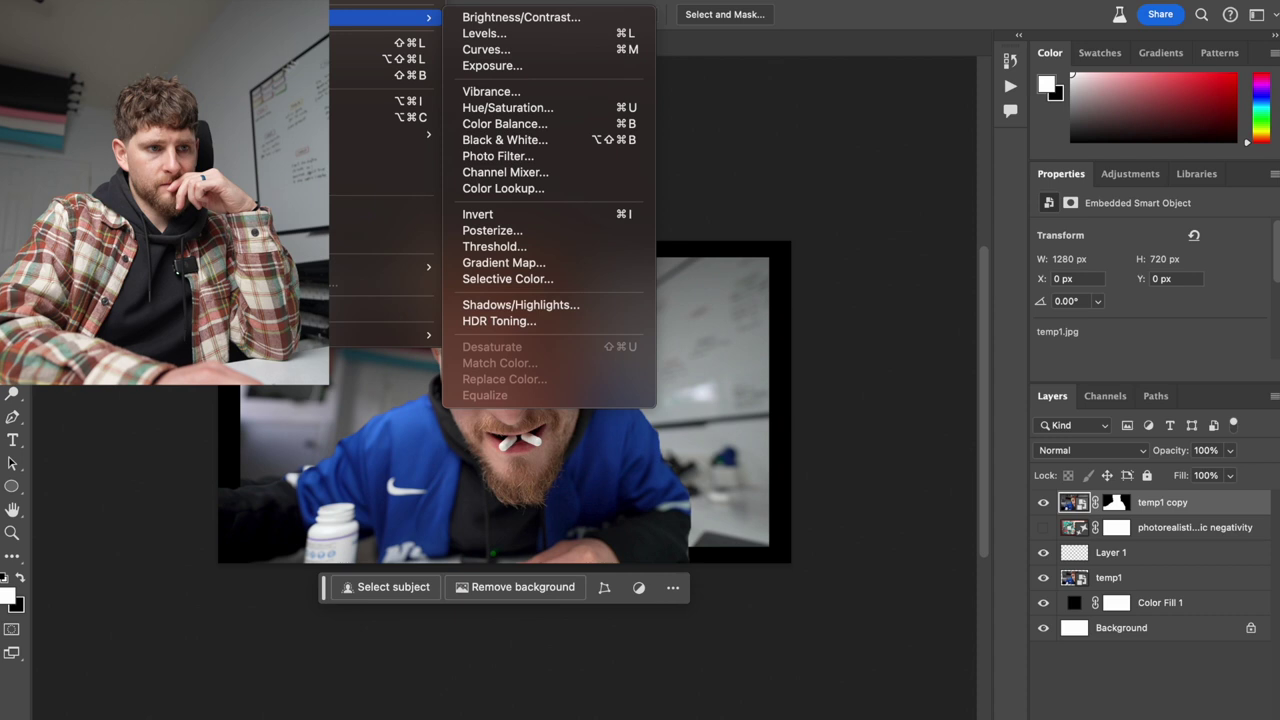
left_click(531, 18)
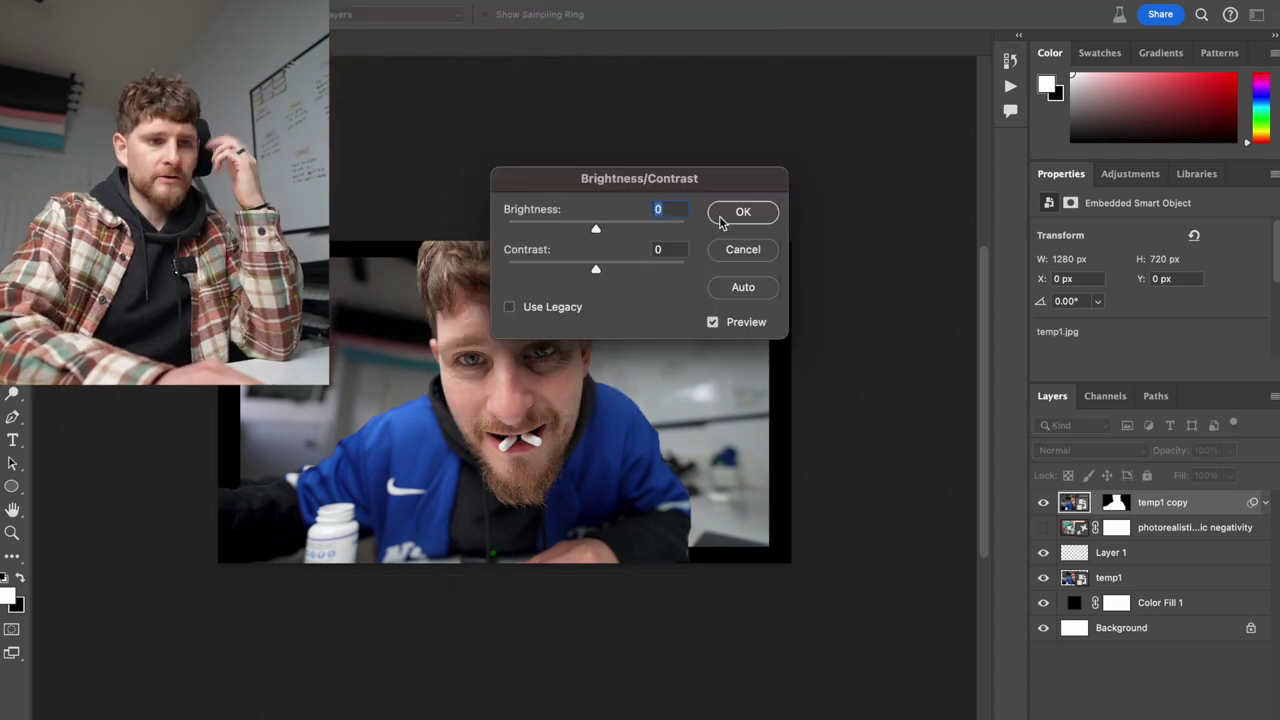
left_click_drag(595, 227, 620, 229)
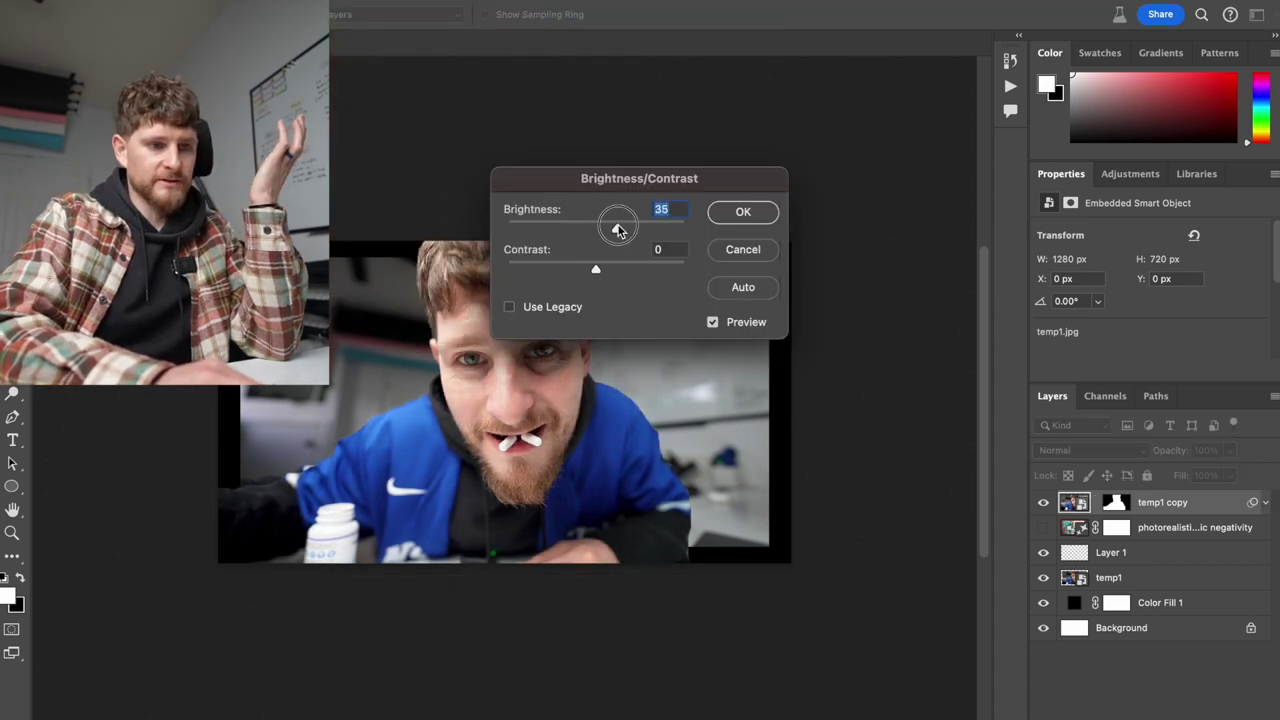
left_click(743, 218)
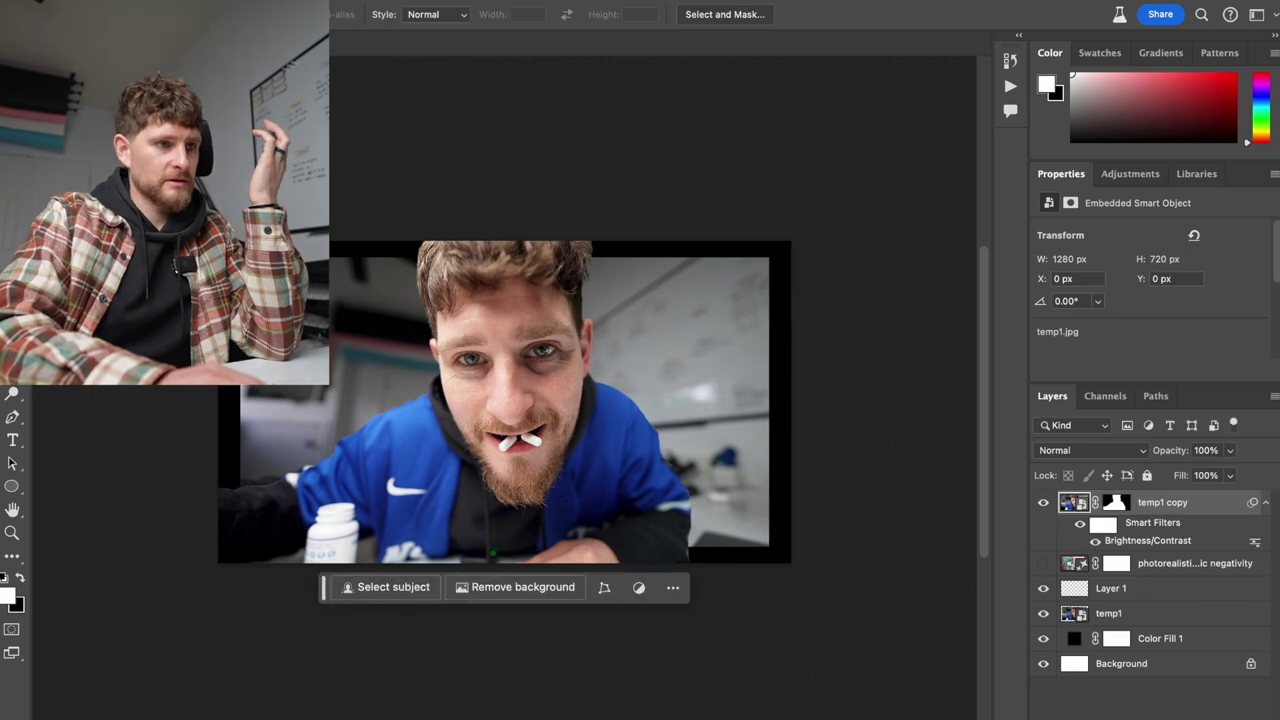
- Apply a Vibrance adjustment to the temp1 copy cut-out with Vibrance at +33 and Saturation at +17
left_click(345, 2)
mouse_move(400, 17)
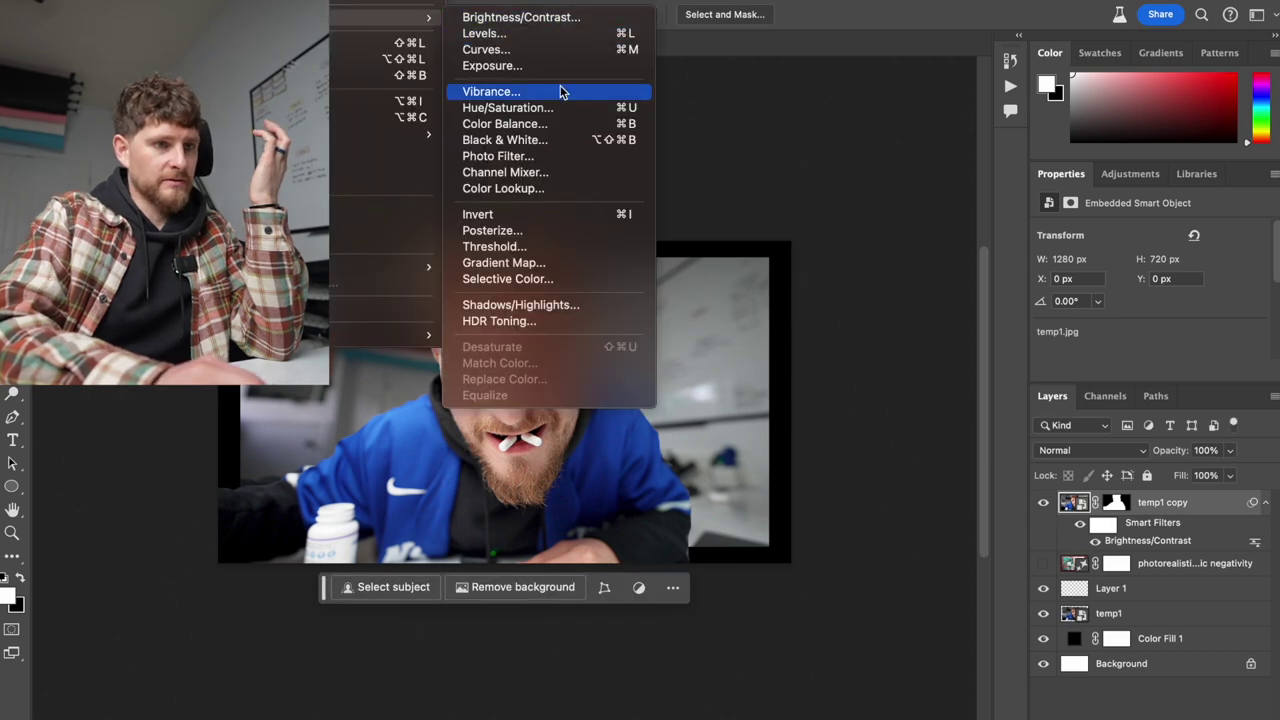
left_click(561, 91)
left_click(626, 249)
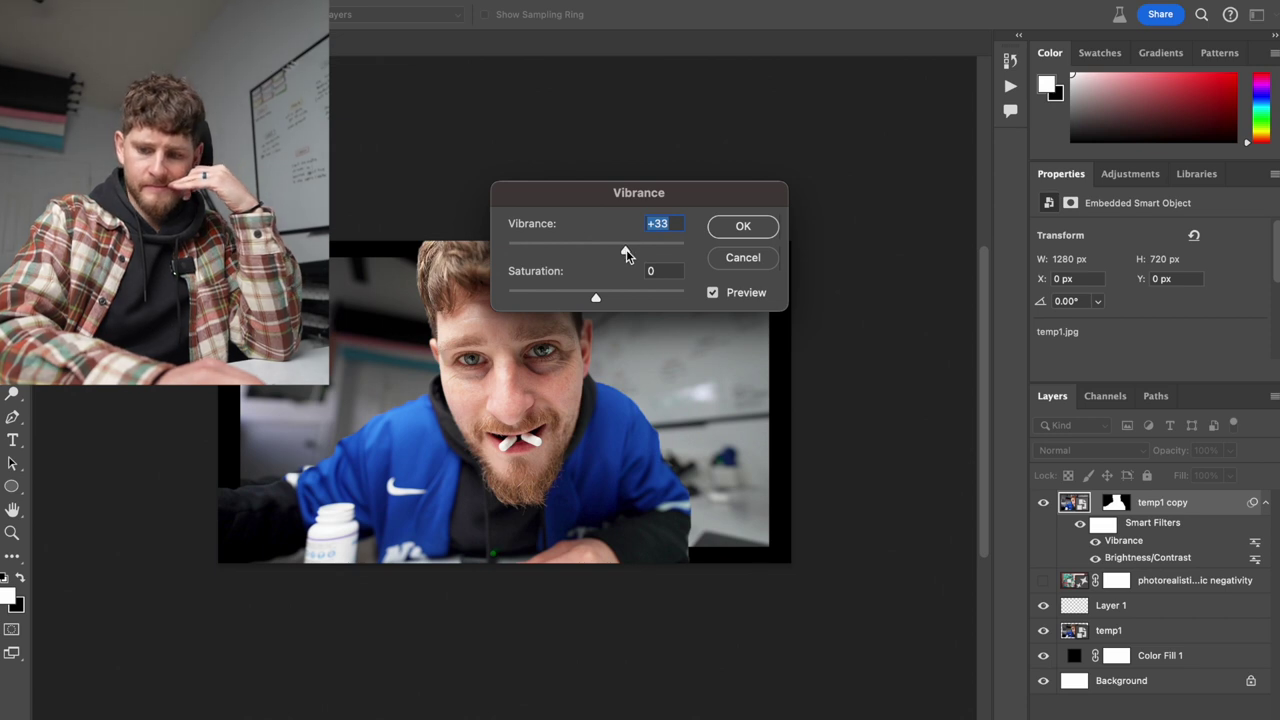
left_click(610, 292)
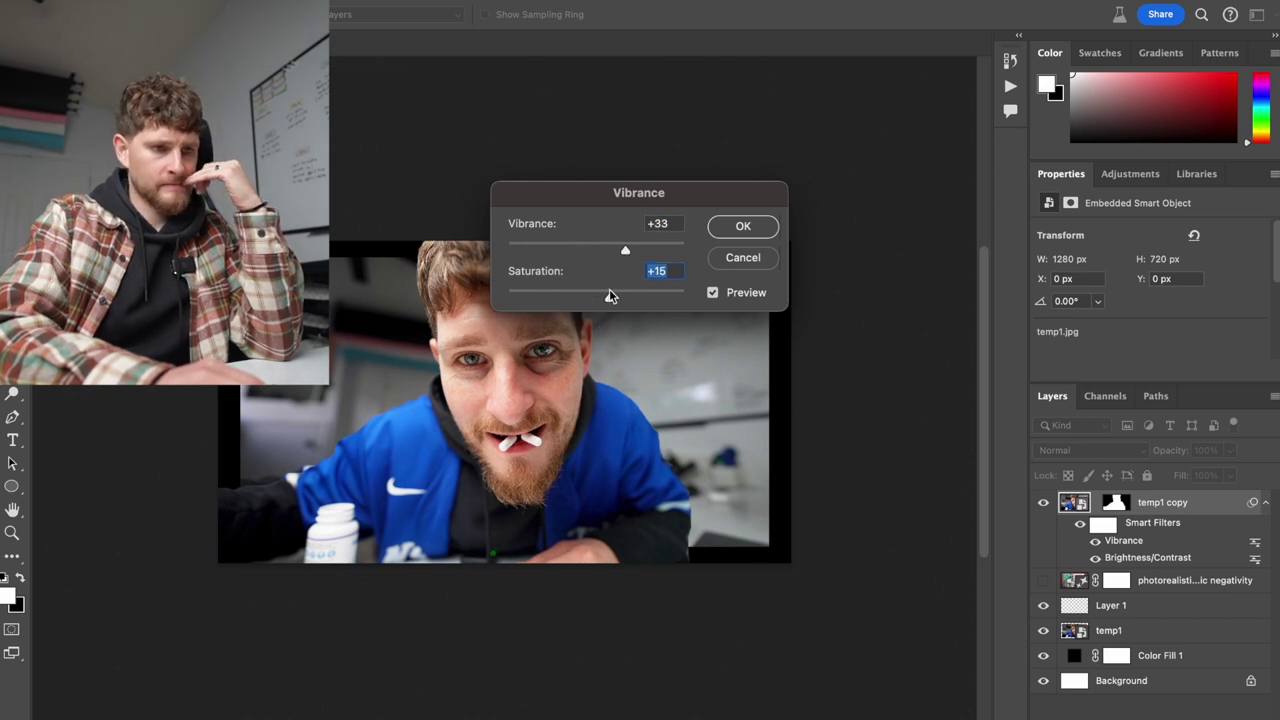
left_click(611, 297)
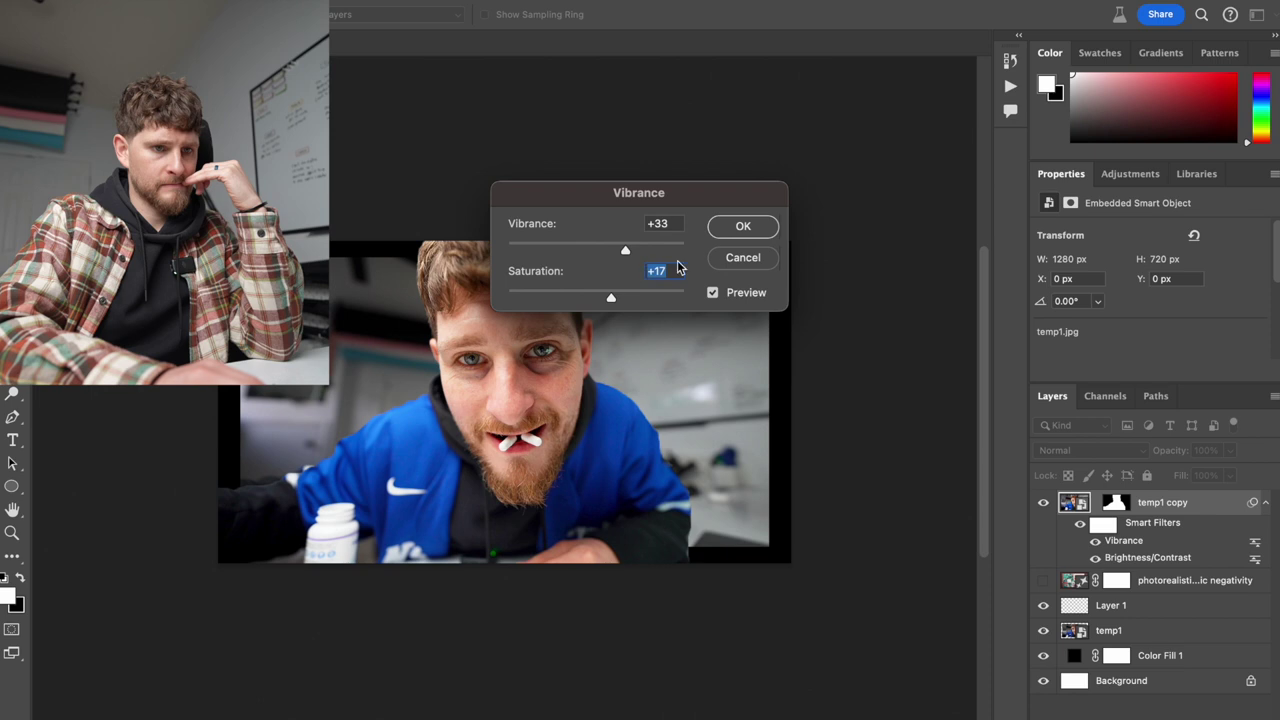
left_click(743, 228)
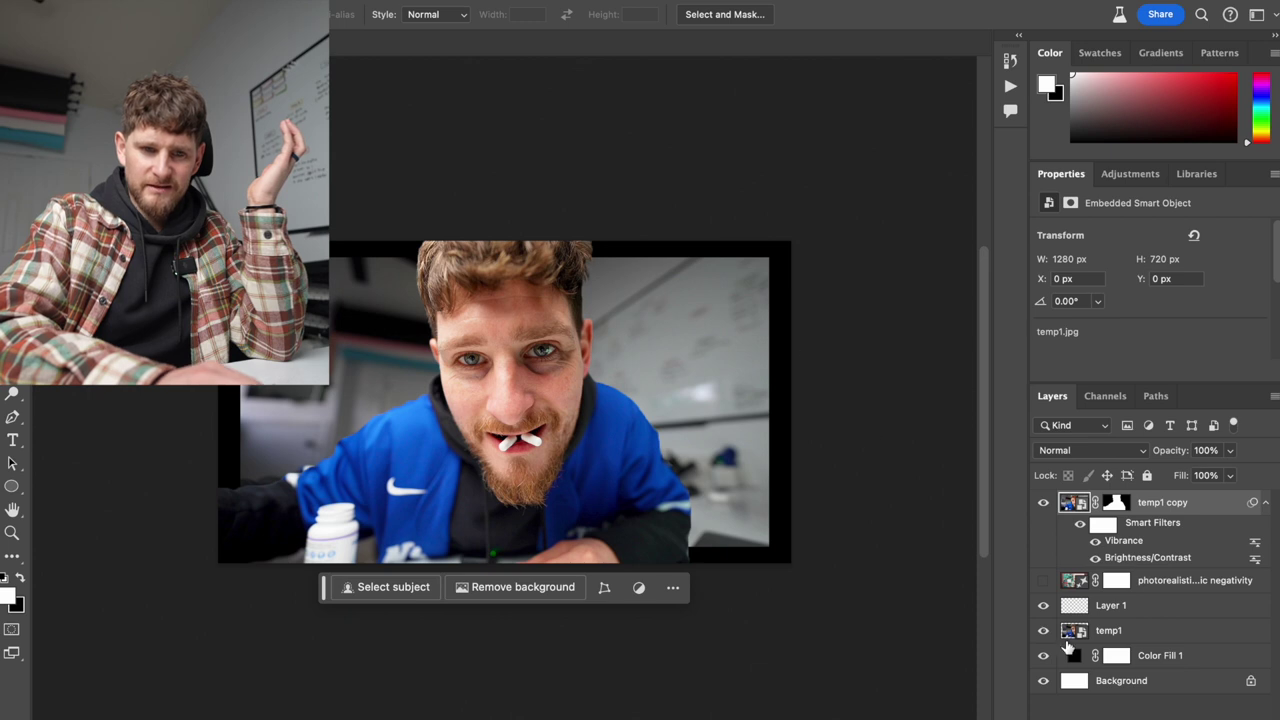
- Scale the original temp1 photo layer up to fill the full 1280 x 720 px canvas
left_click(1132, 636)
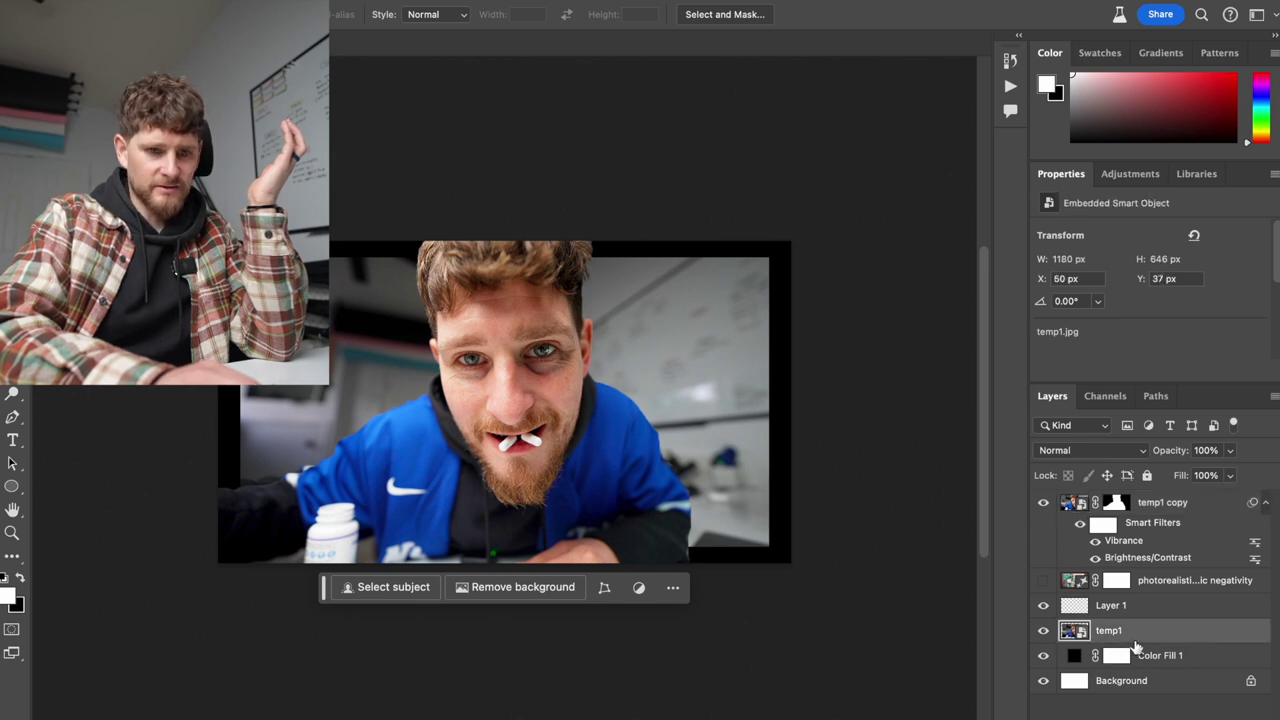
key("ctrl+t")
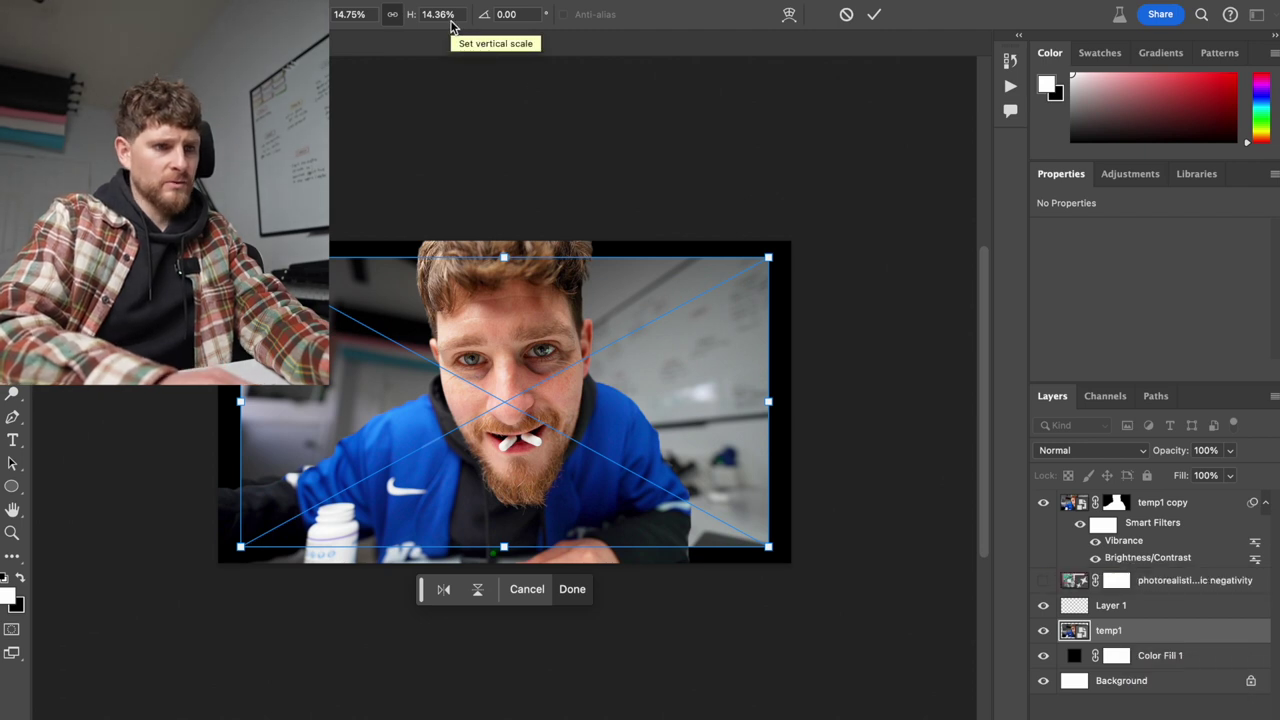
left_click_drag(768, 257, 791, 242)
left_click_drag(240, 545, 218, 563)
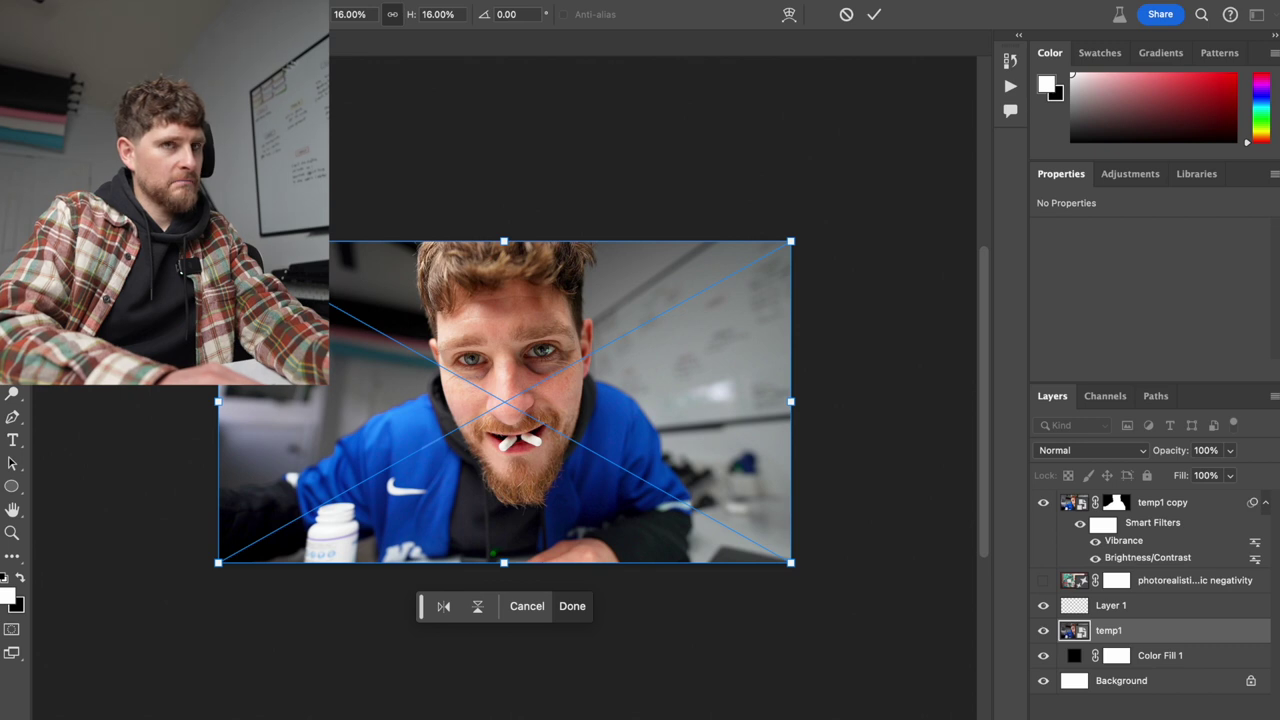
key("Return")
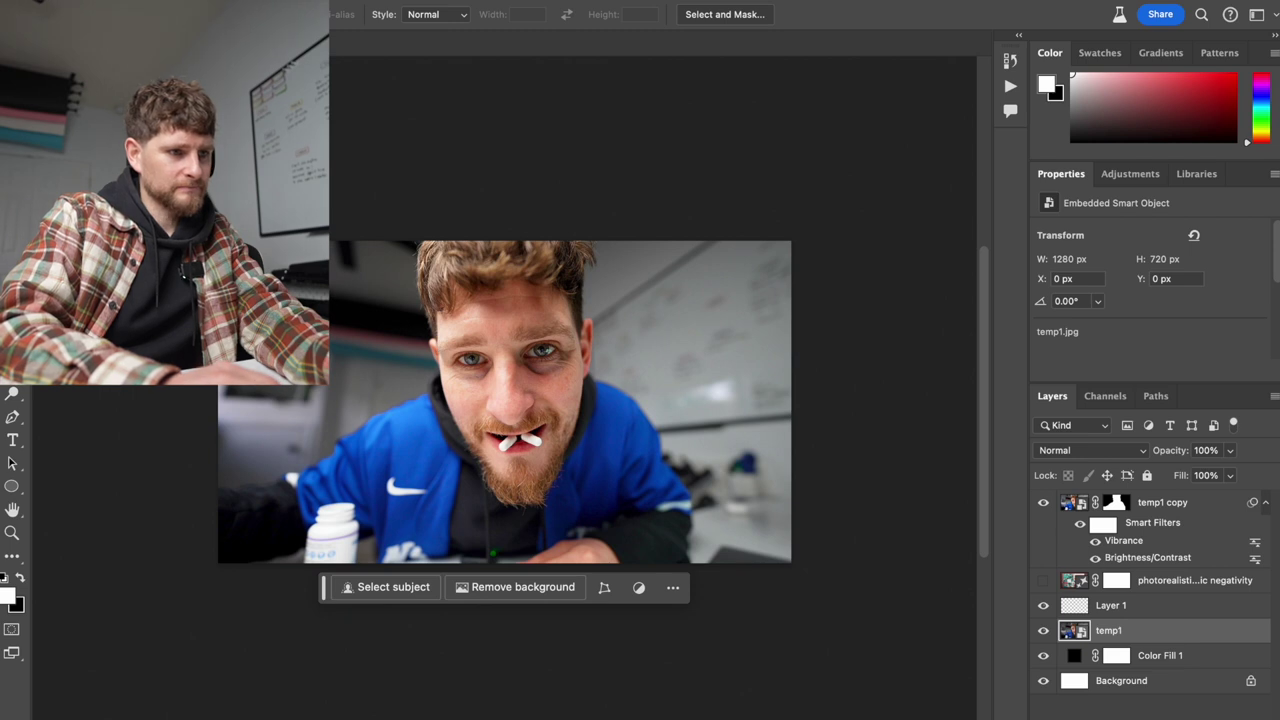
- Try masking the temp1 photo to a rectangle set slightly inside the canvas edges, and undo the mask
left_click_drag(226, 250, 779, 553)
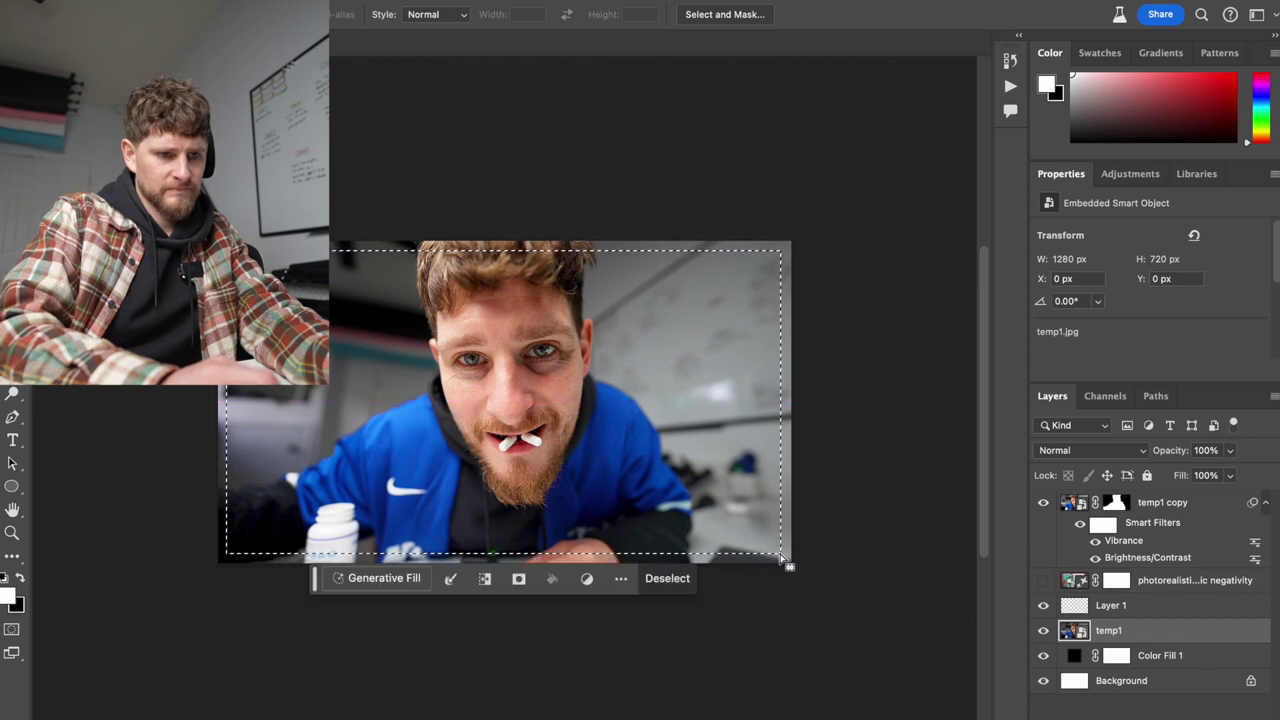
left_click(518, 579)
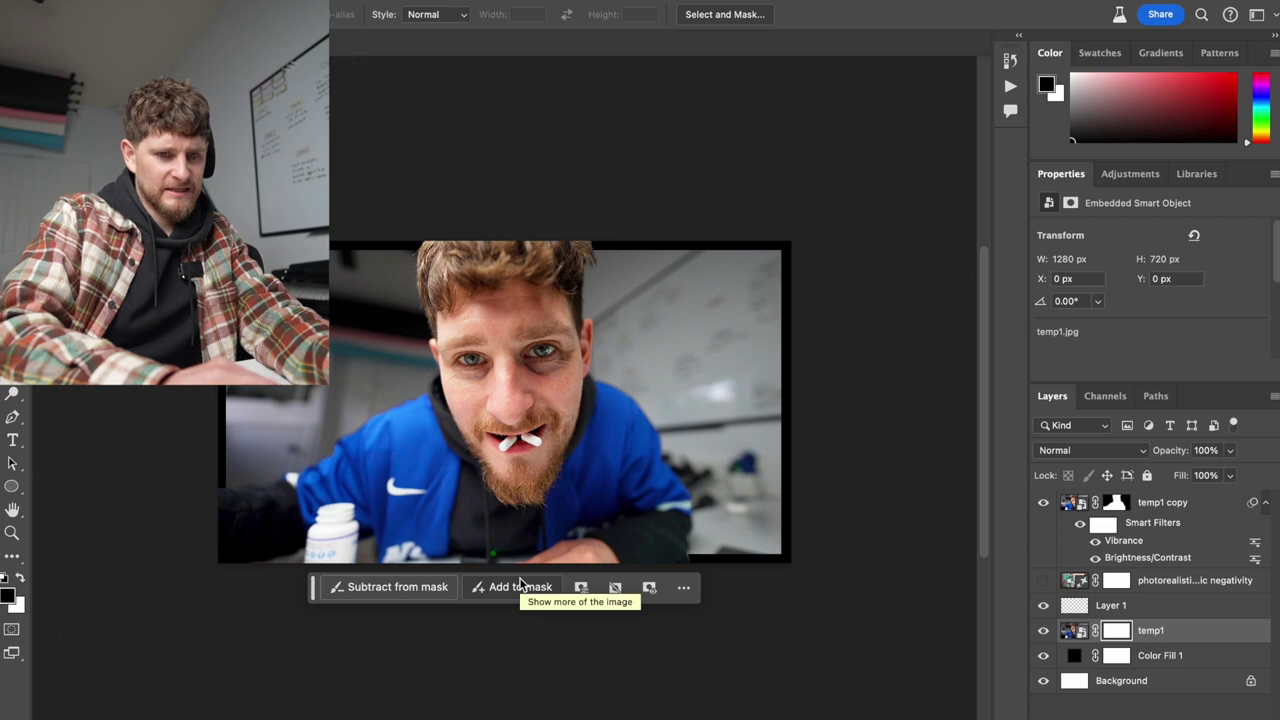
left_click(1073, 630)
left_click(1112, 632)
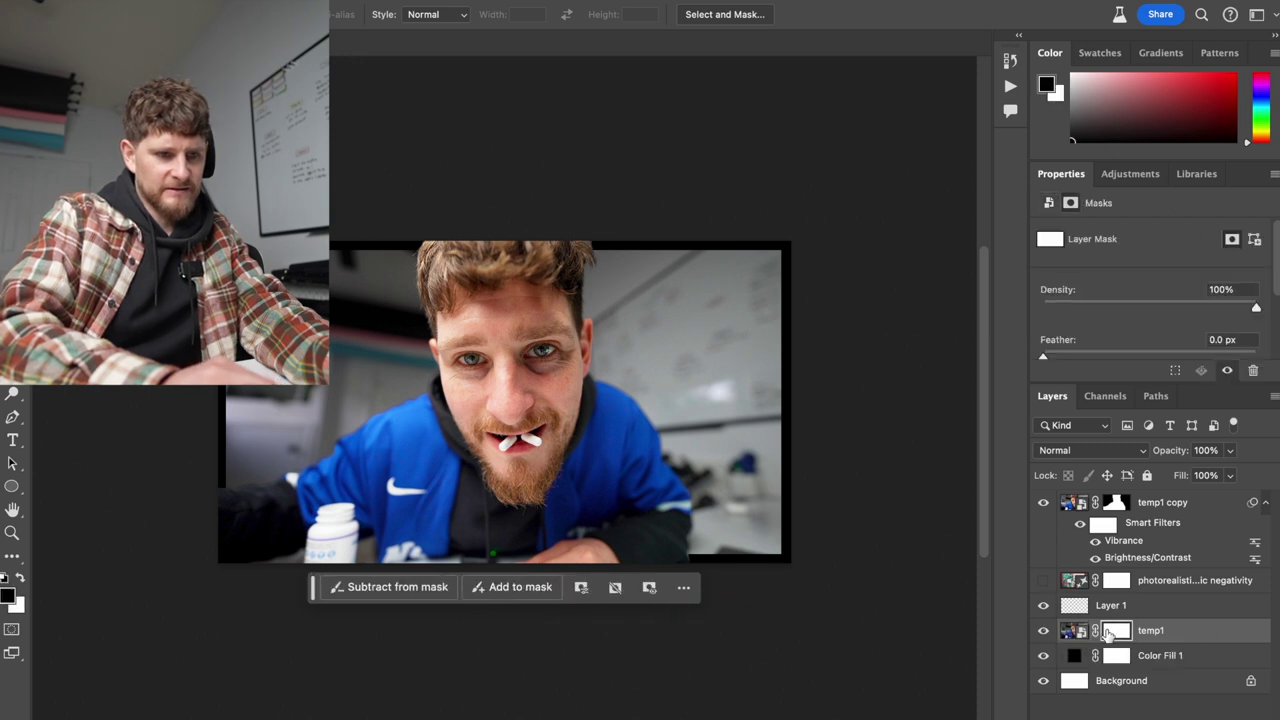
left_click(1200, 632)
key("ctrl+t")
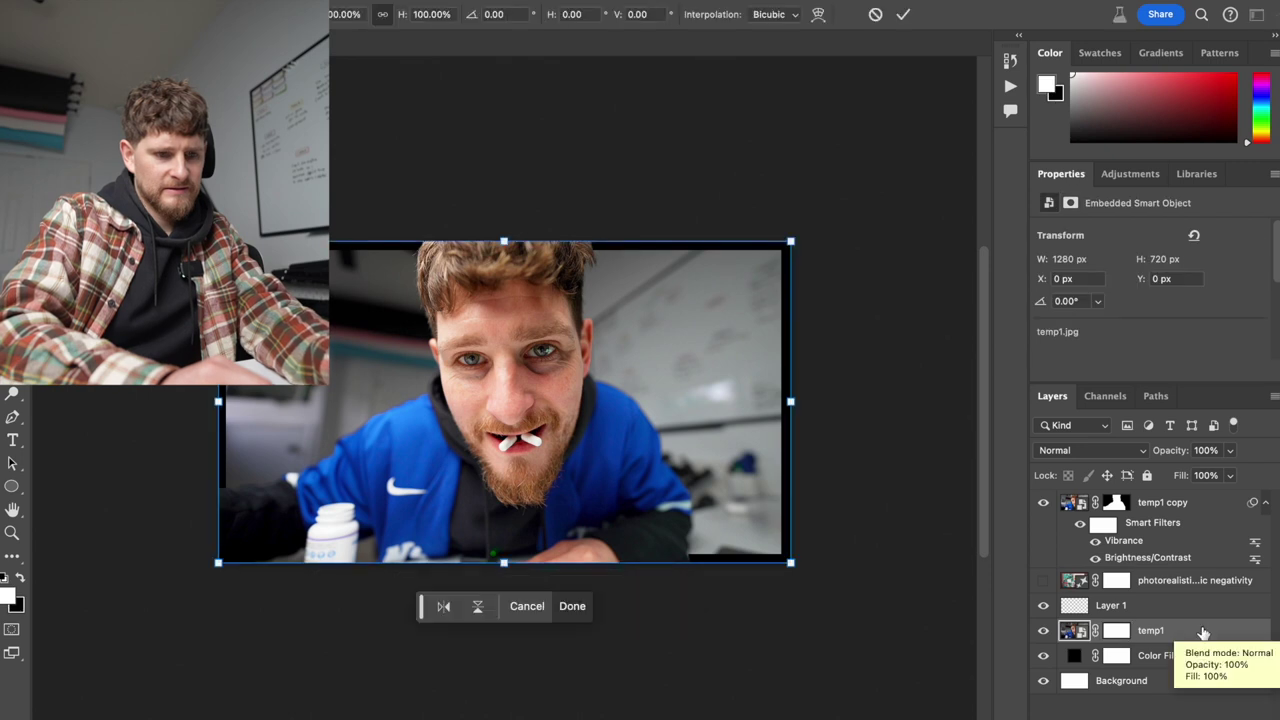
key("Escape")
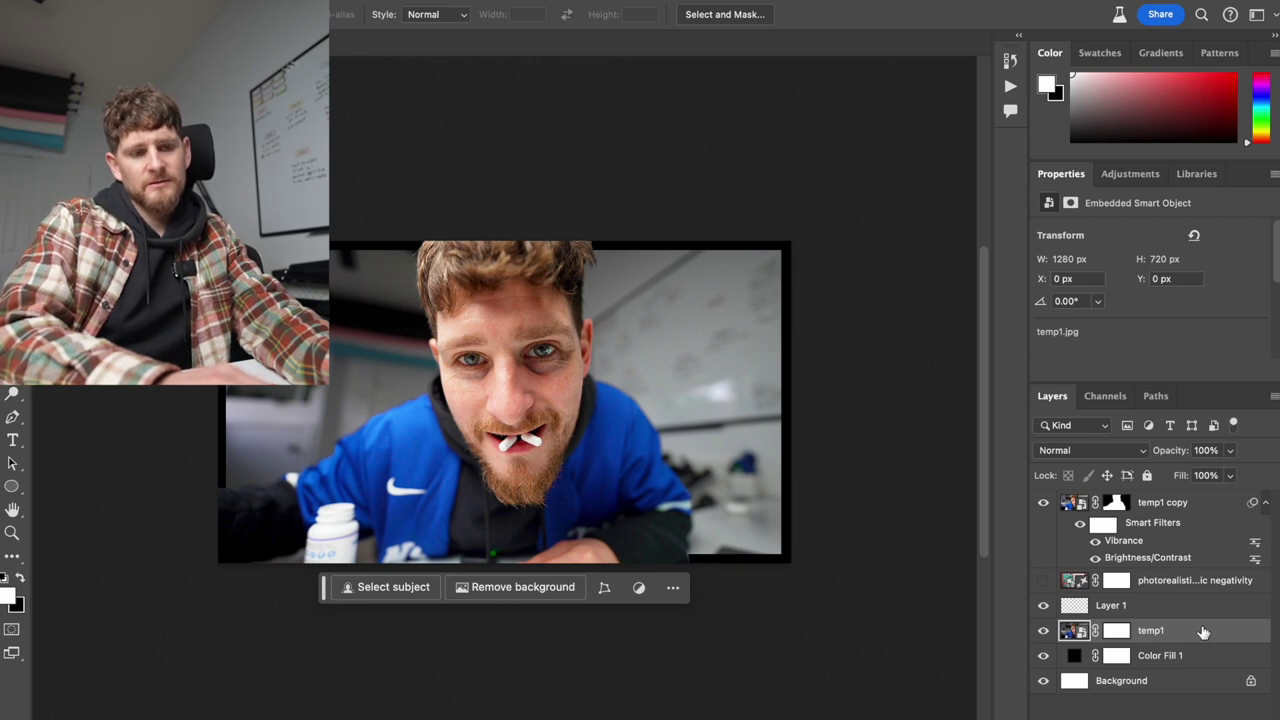
key("ctrl+z")
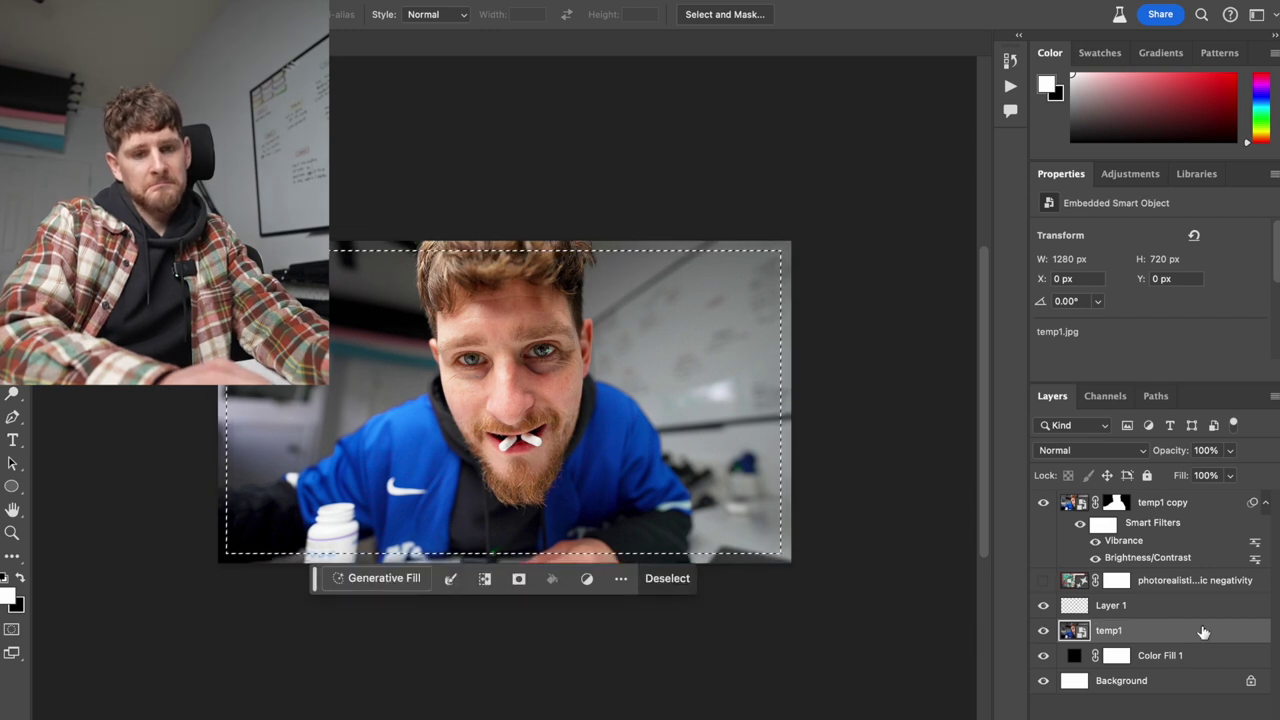
- Mask the temp1 photo to a new, more deeply inset rectangular selection, leaving a wider border on all sides
key("ctrl+d")
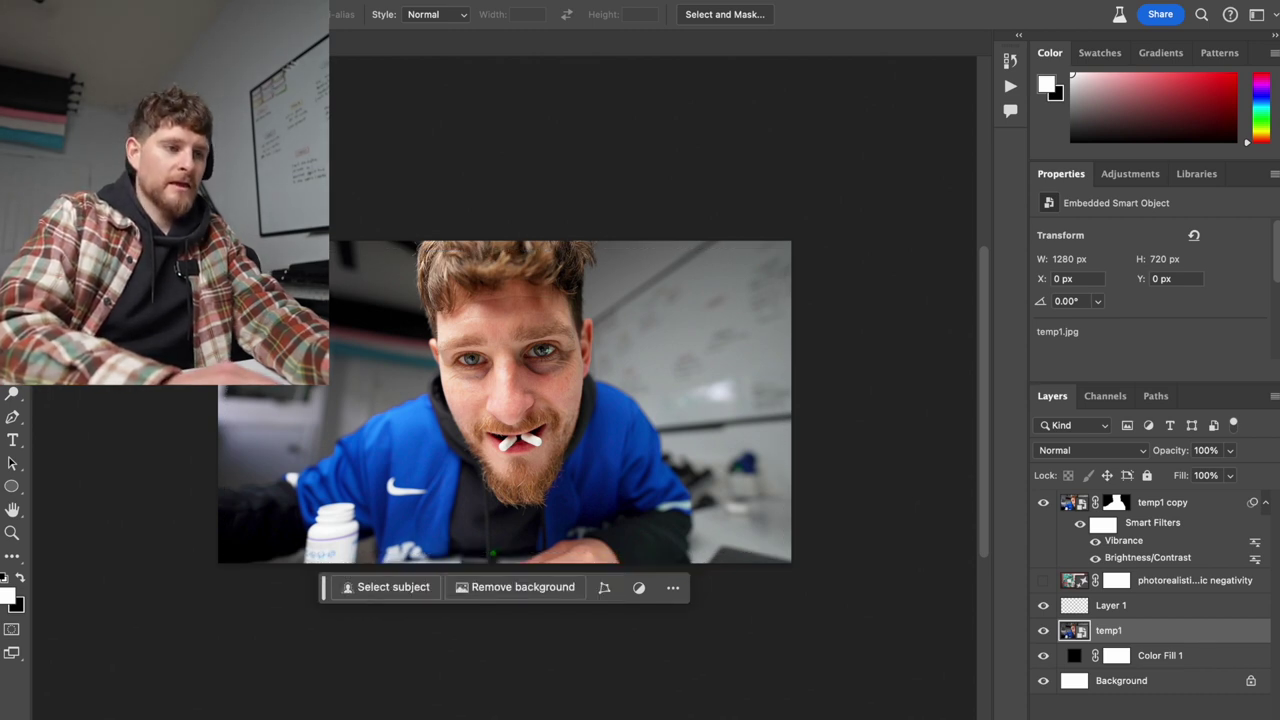
left_click_drag(240, 260, 771, 550)
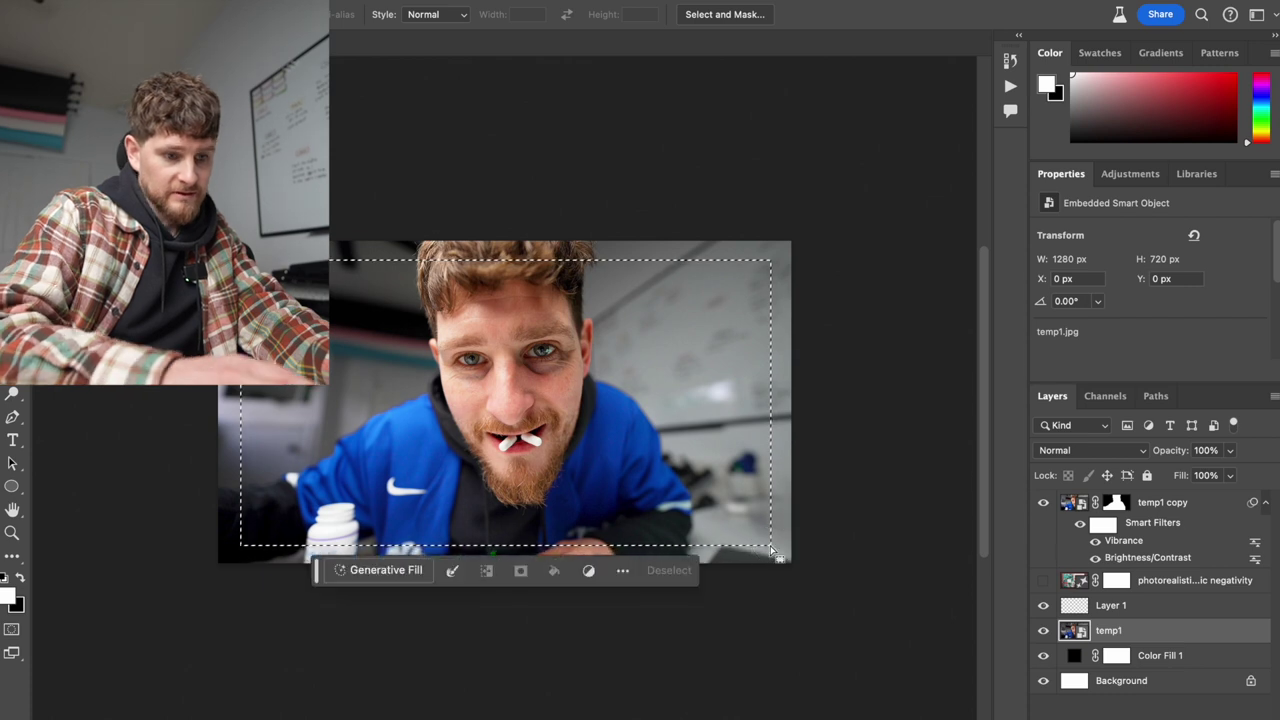
left_click(519, 571)
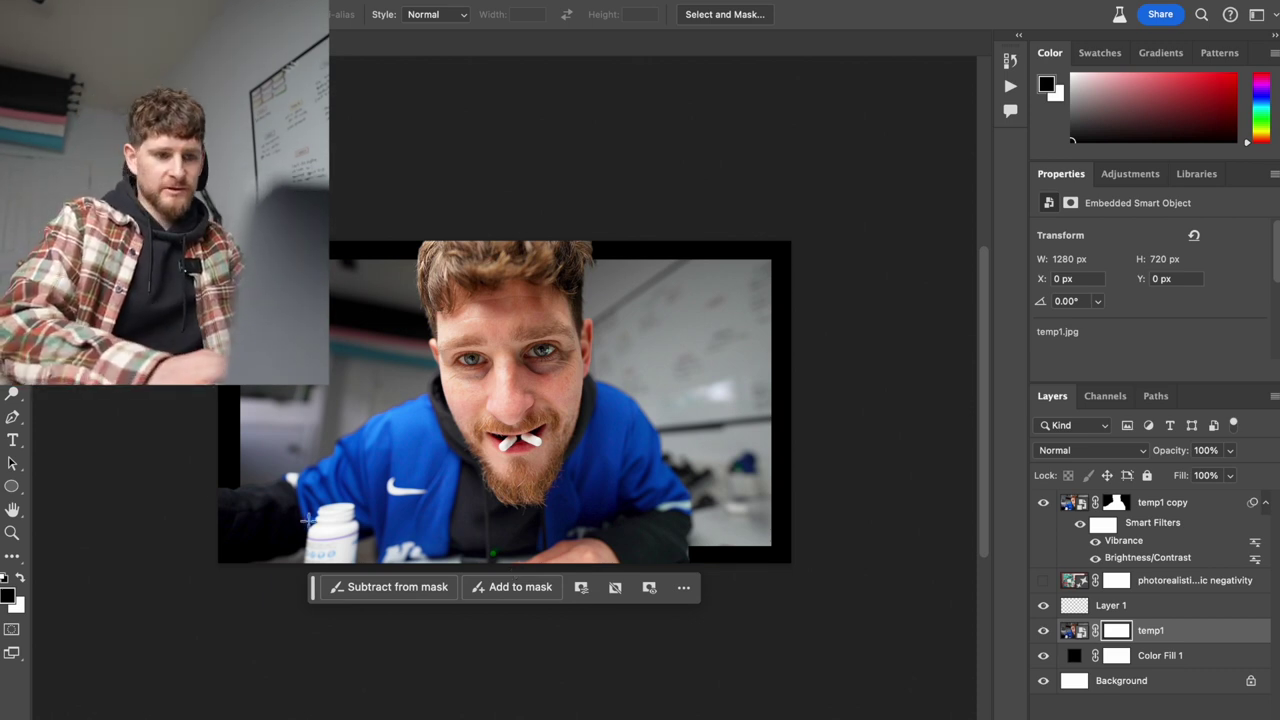
- Add a white (ffffff) solid color fill layer directly above the black Color Fill 1 layer
left_click(1221, 660)
left_click(1170, 714)
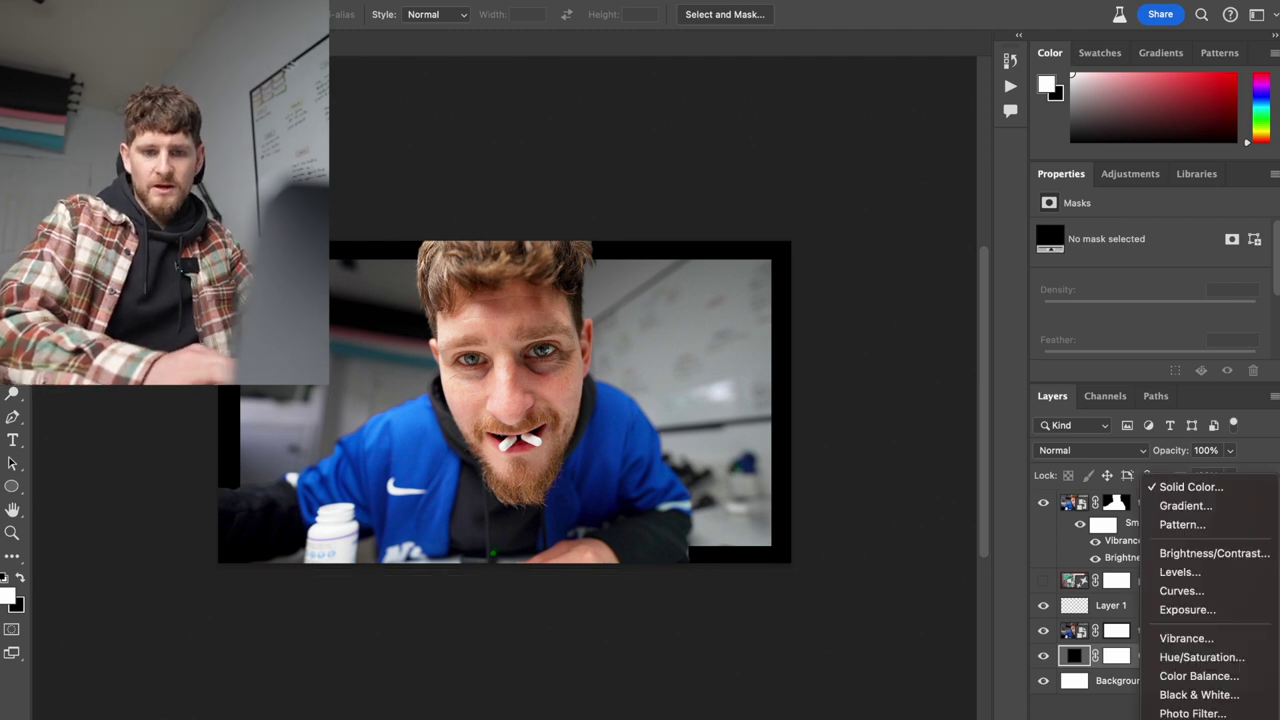
left_click(1175, 487)
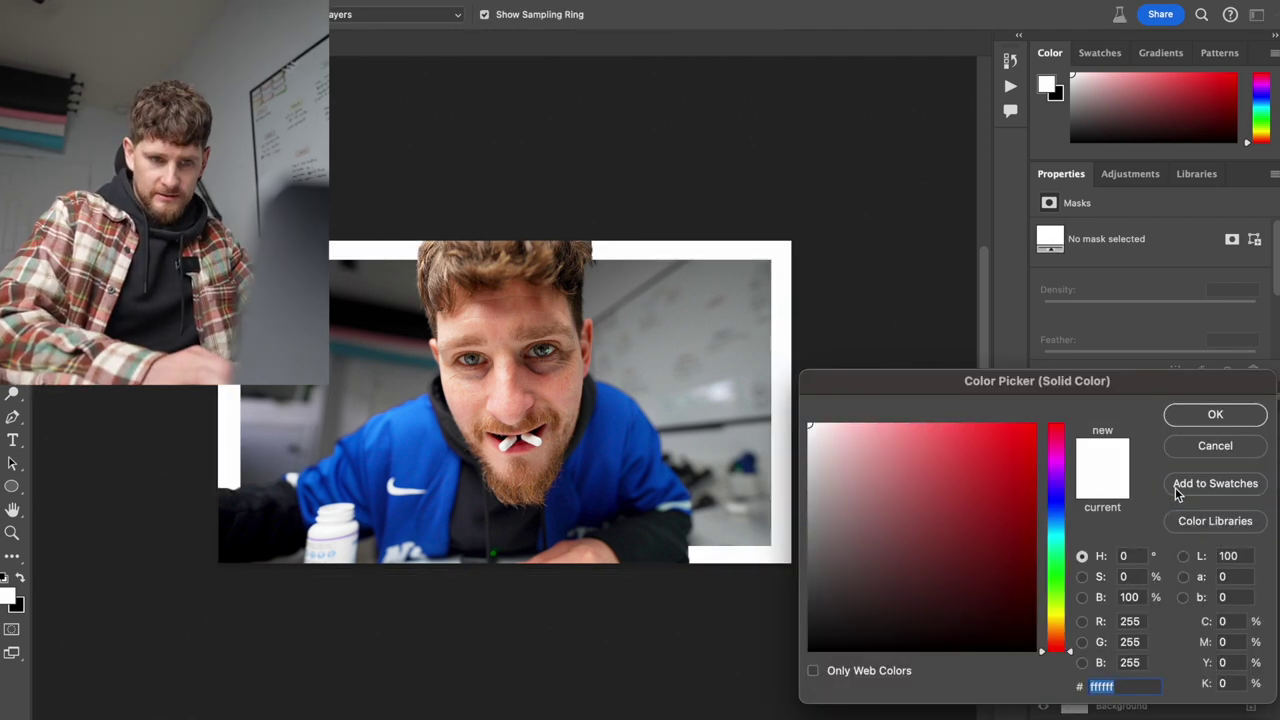
left_click(1215, 414)
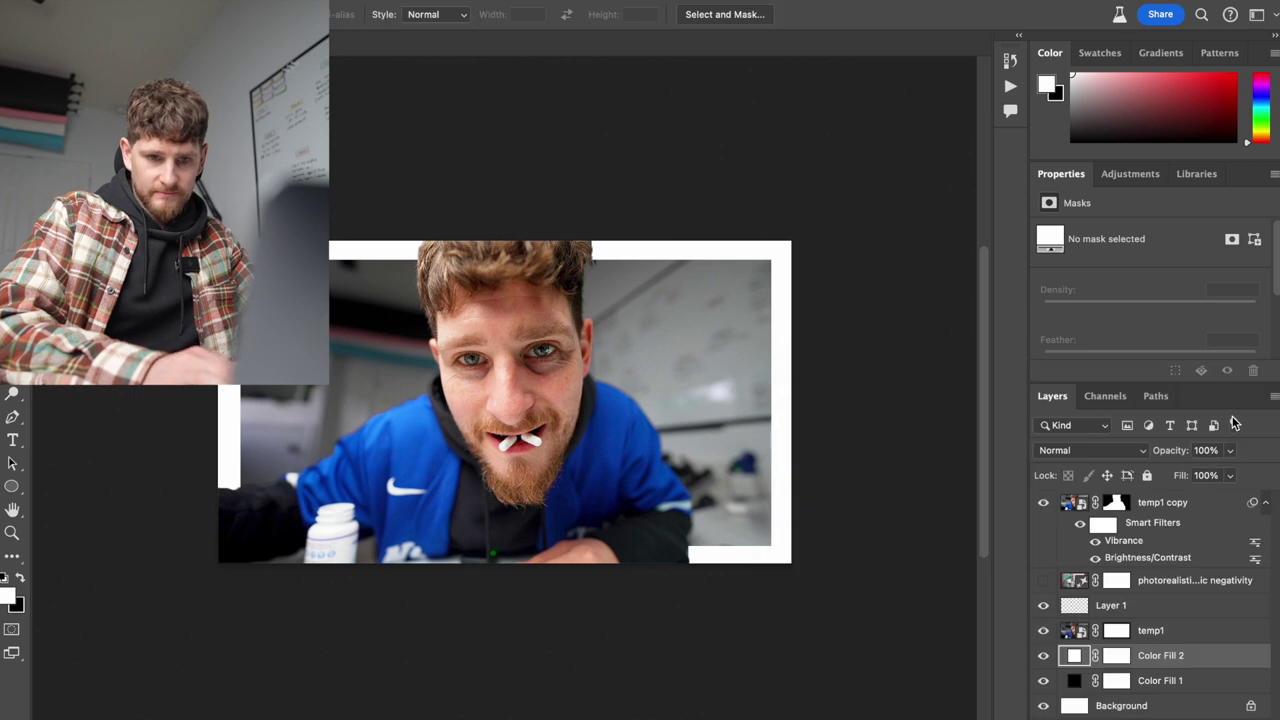
- Rename the two color fill layers as White and Black to match their colors
double_click(1168, 656)
type("White")
double_click(1168, 682)
type("Black")
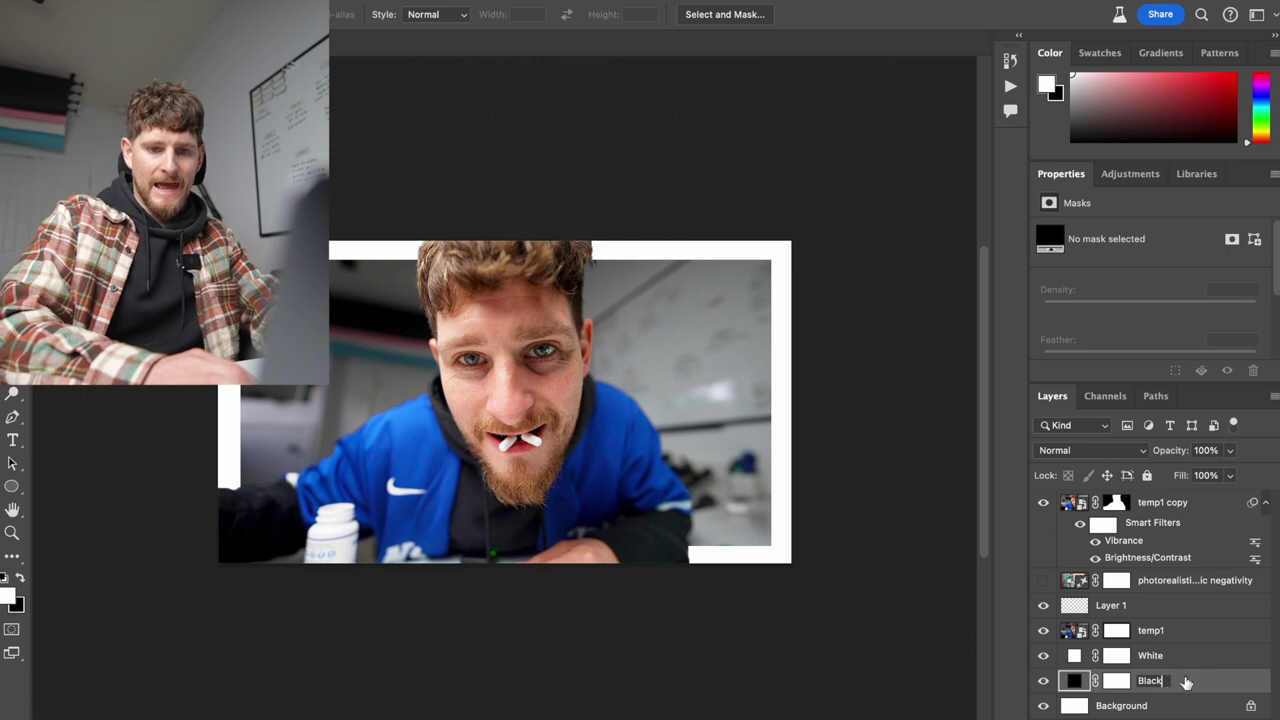
key("Return")
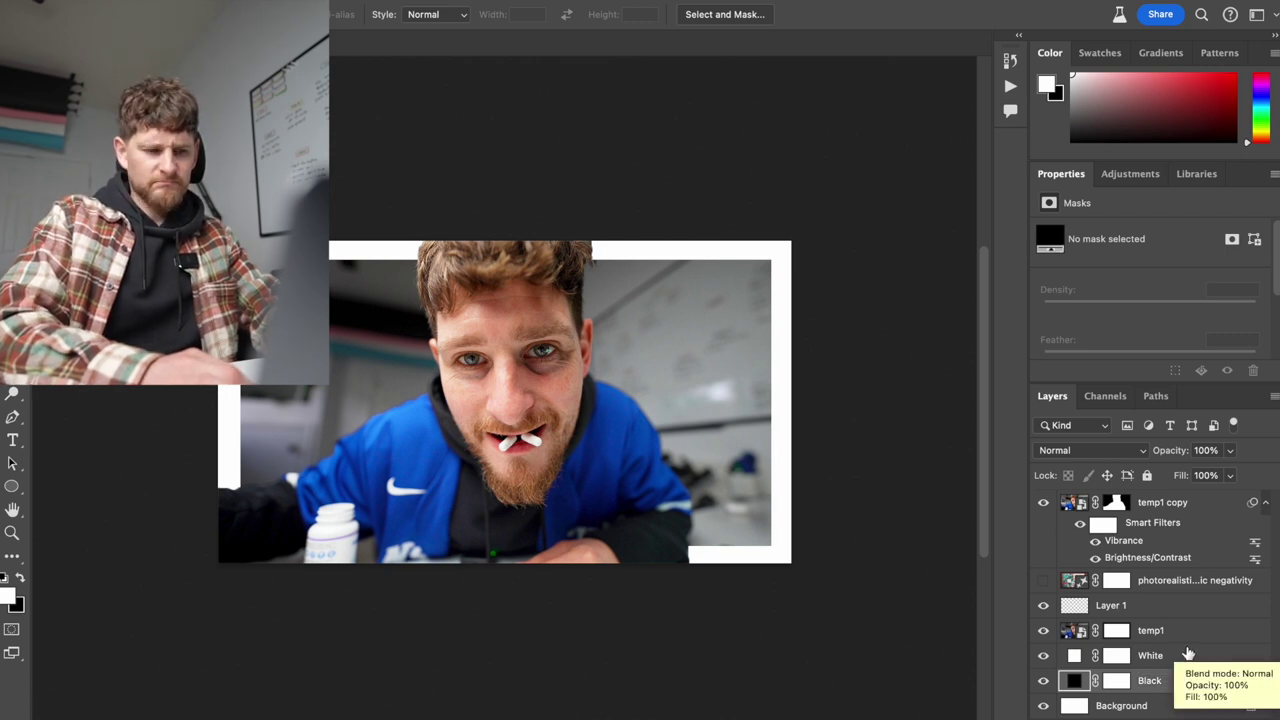
- Check the cut-out with temp1 briefly hidden, and refine the temp1 copy mask by brushing black and white along the hair edge near the border
left_click(1043, 630)
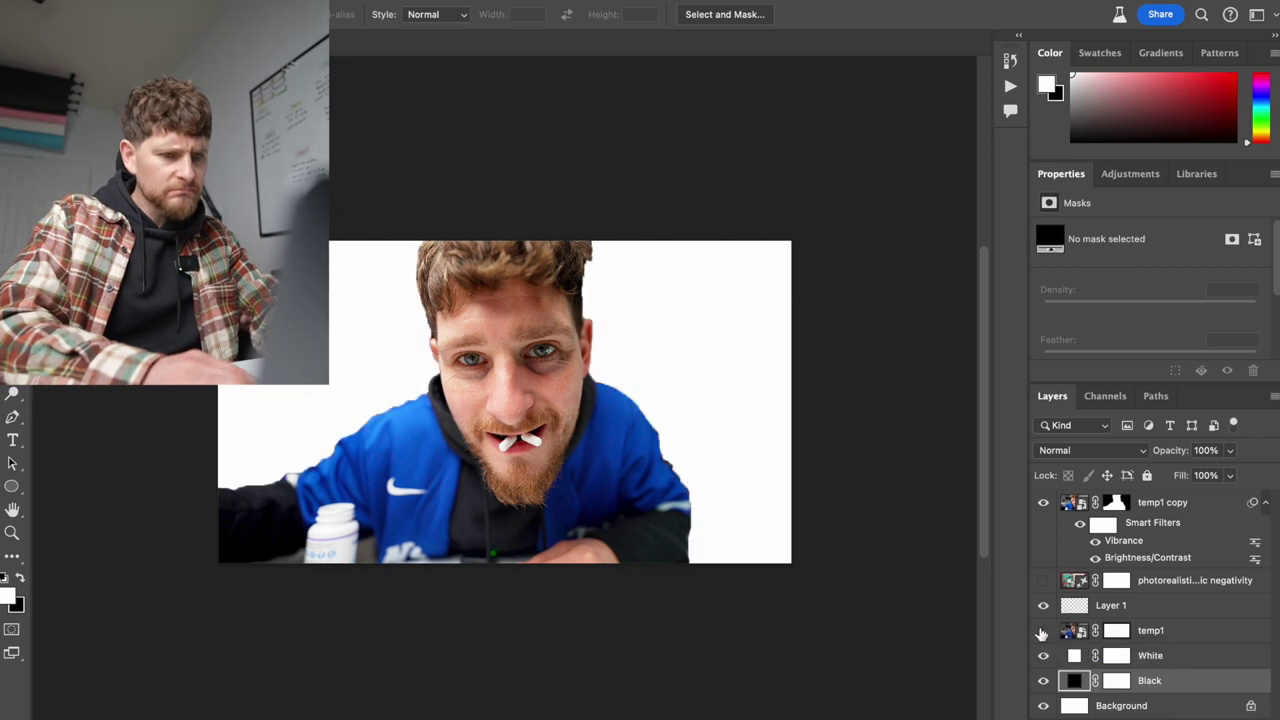
left_click(1041, 632)
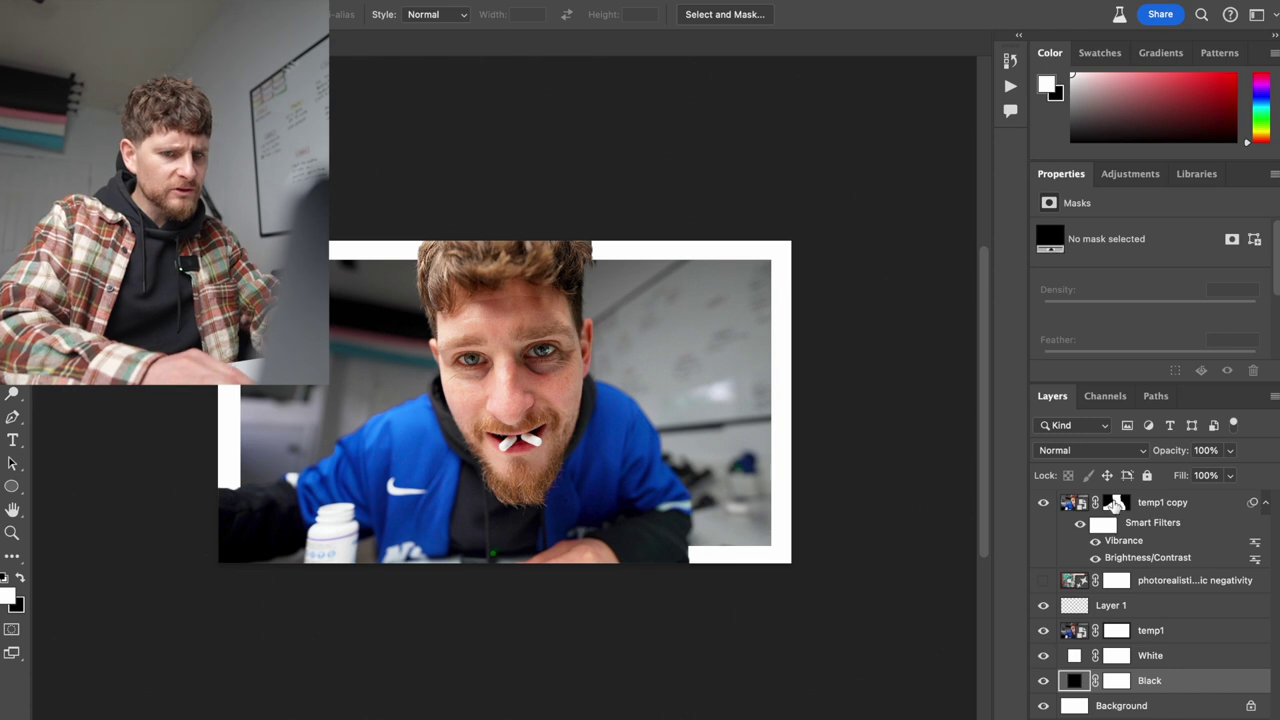
left_click(1115, 503)
scroll(596, 255, "up", 5)
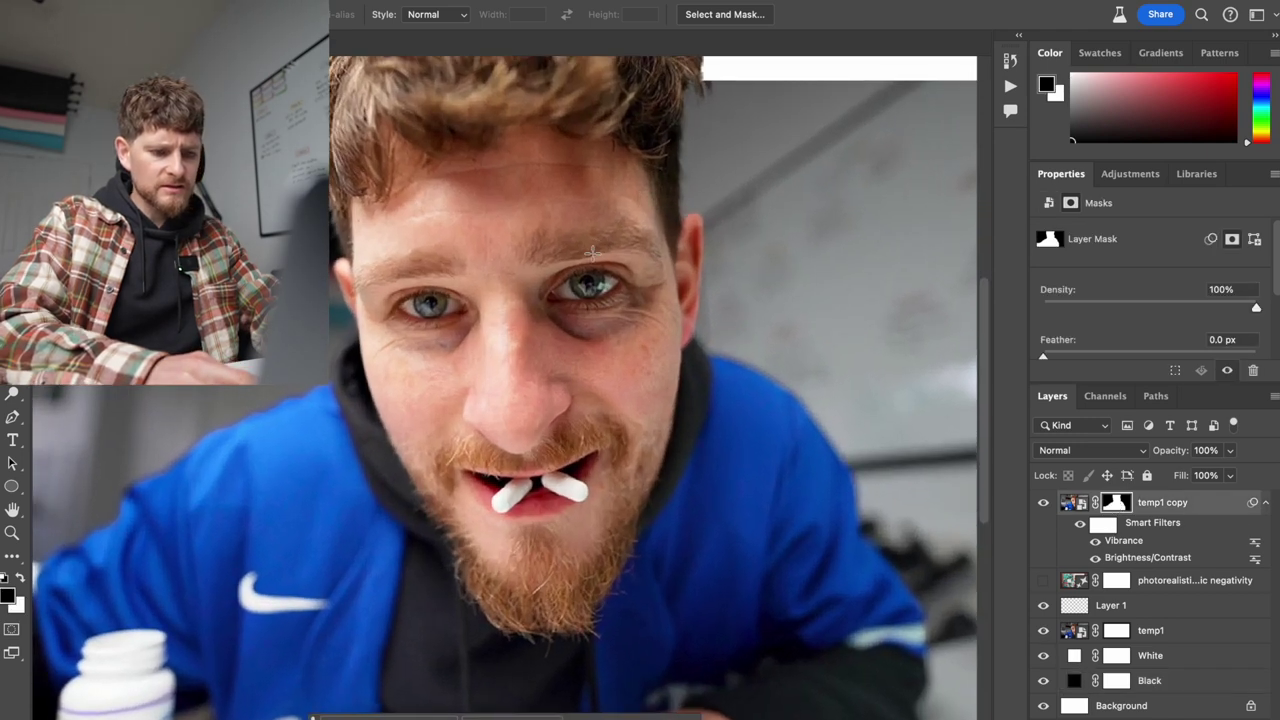
key("b")
mouse_move(592, 252)
left_mouse_down()
mouse_move(586, 286)
mouse_move(606, 323)
left_mouse_up()
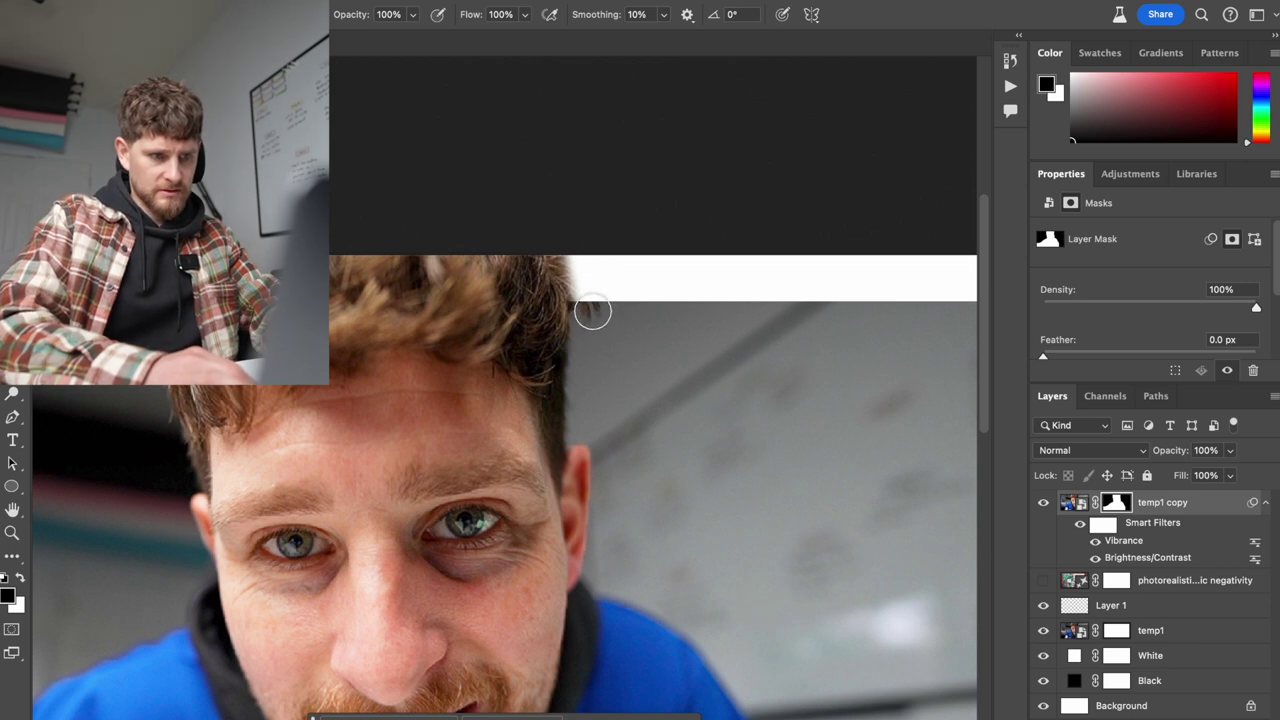
left_click_drag(592, 313, 594, 312)
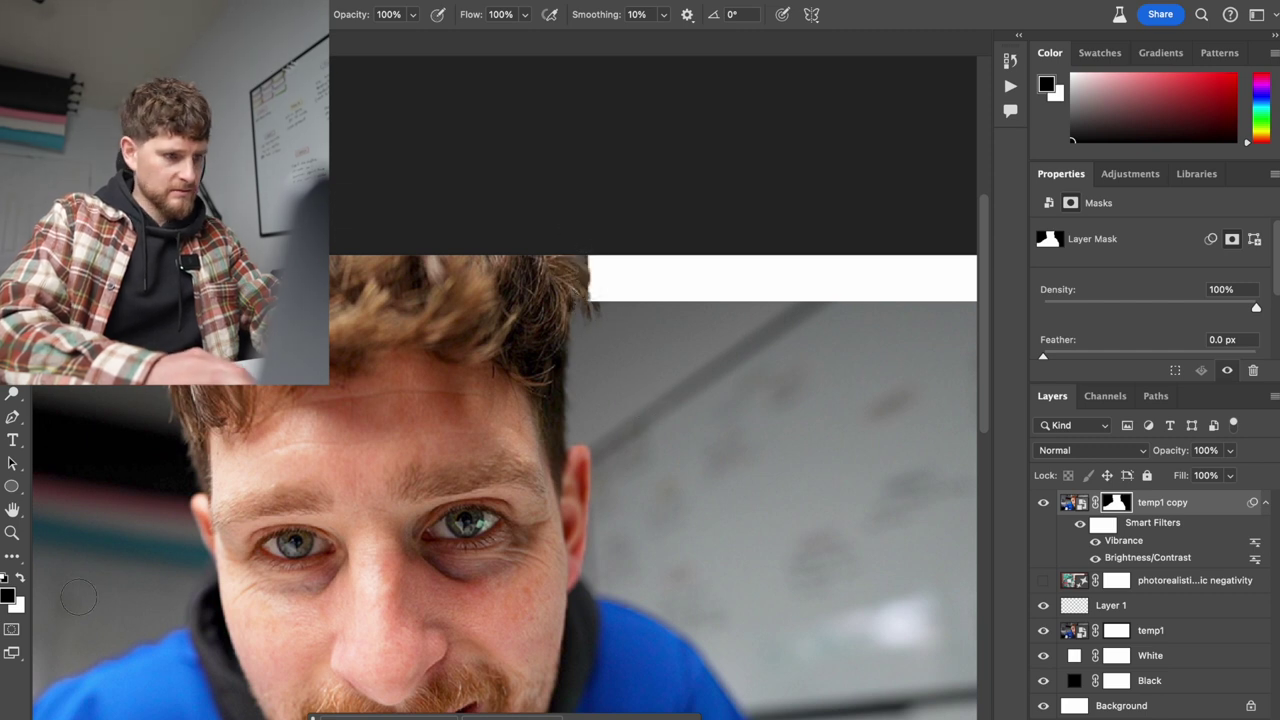
key("x")
left_click_drag(580, 264, 625, 330)
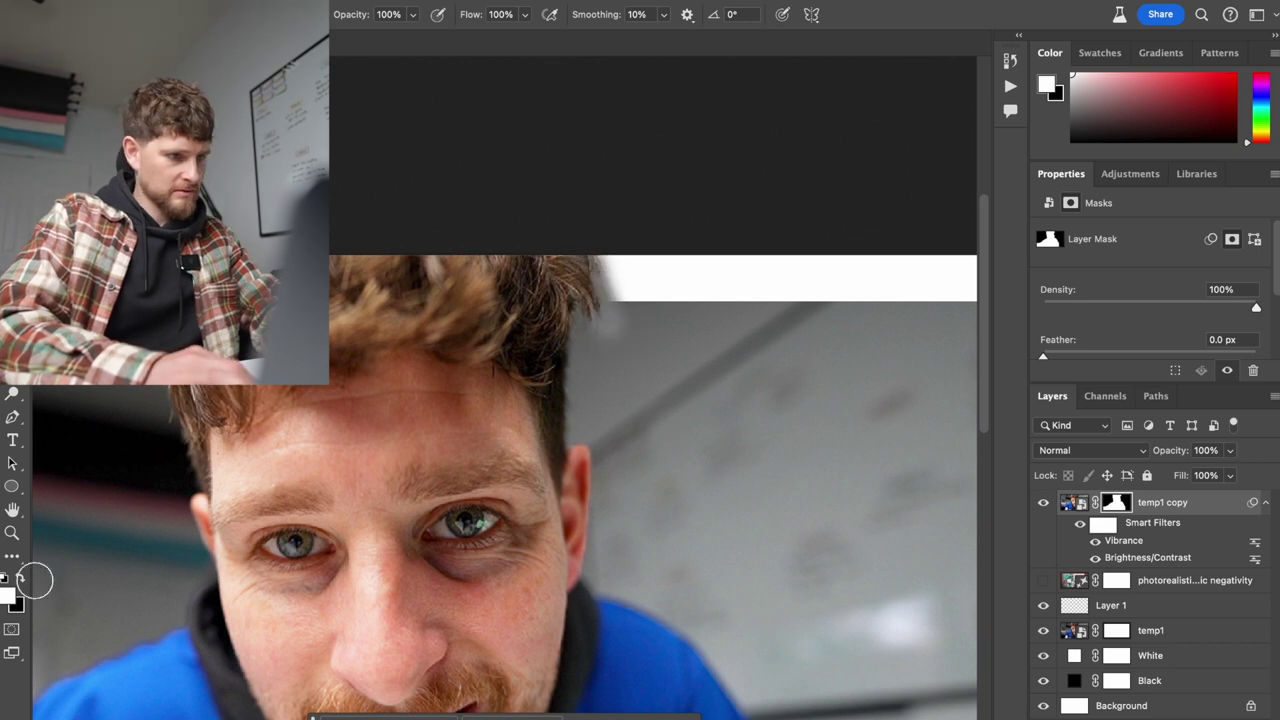
left_click(21, 575)
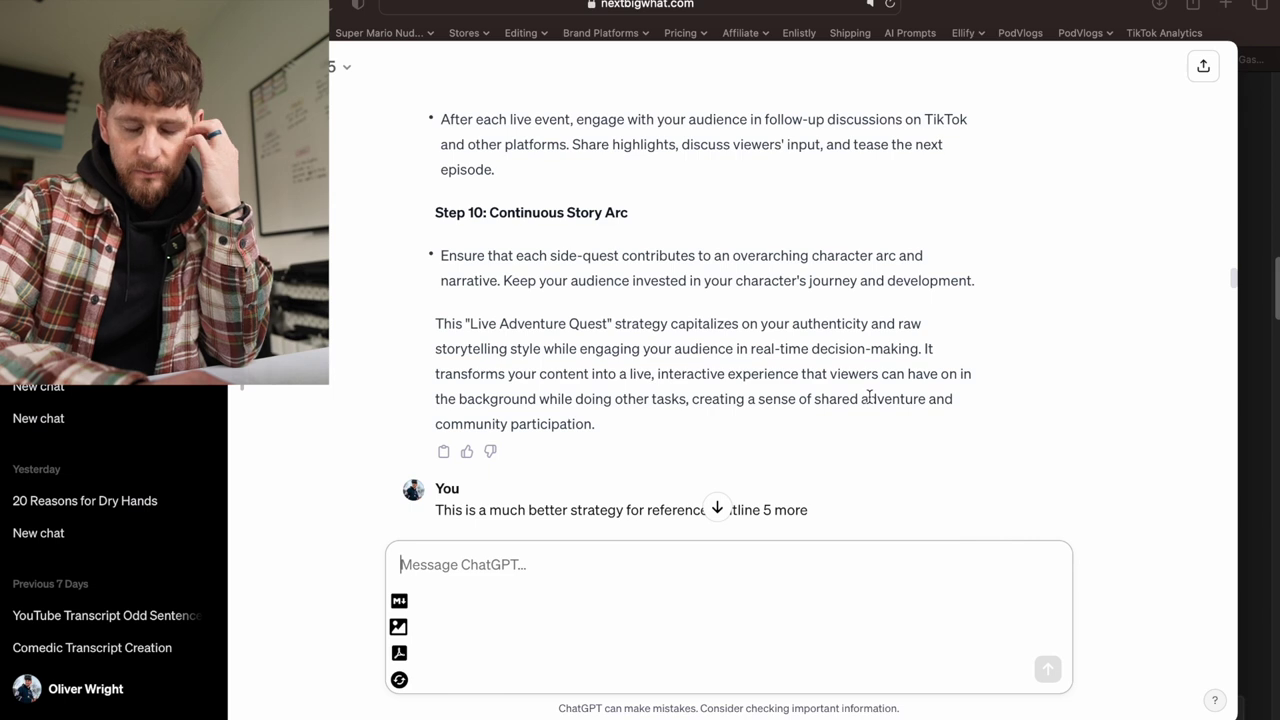
- Review the "Live Adventure Quest" strategy in the ChatGPT conversation, along with the prompt describing the content style
scroll(869, 397, "down", 1)
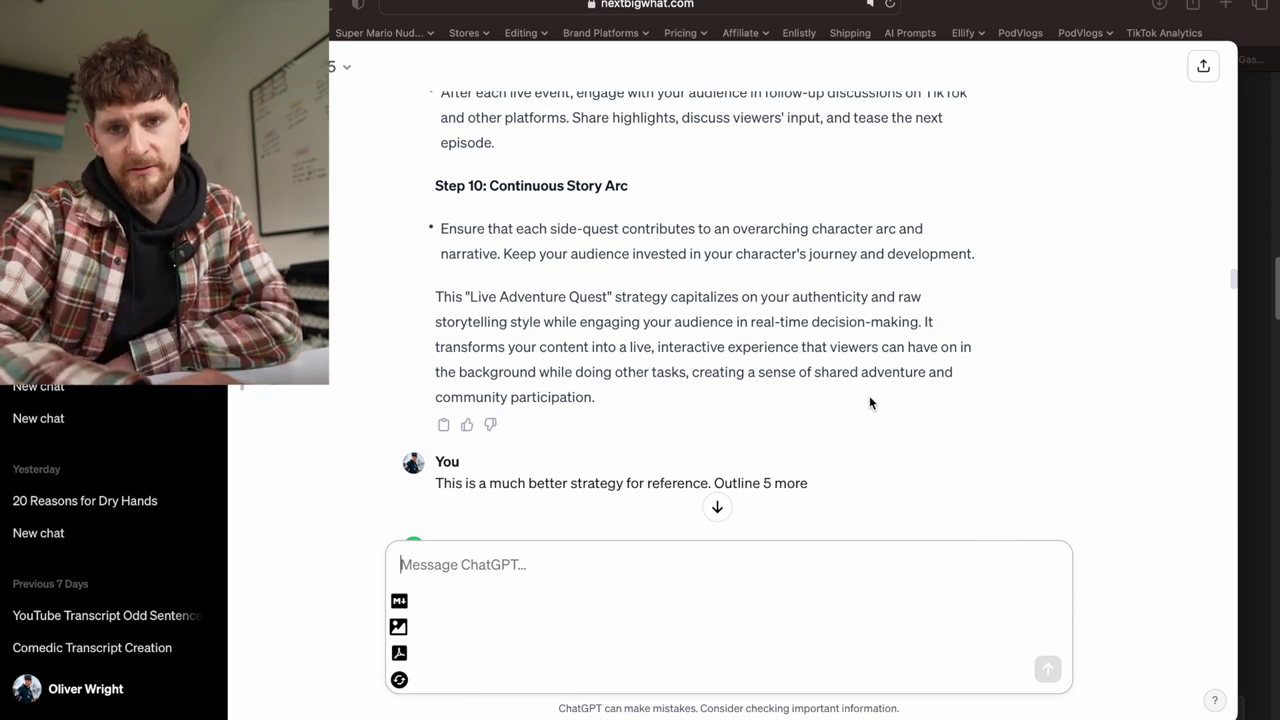
scroll(925, 400, "up", 5)
scroll(925, 409, "up", 10)
scroll(925, 433, "up", 1)
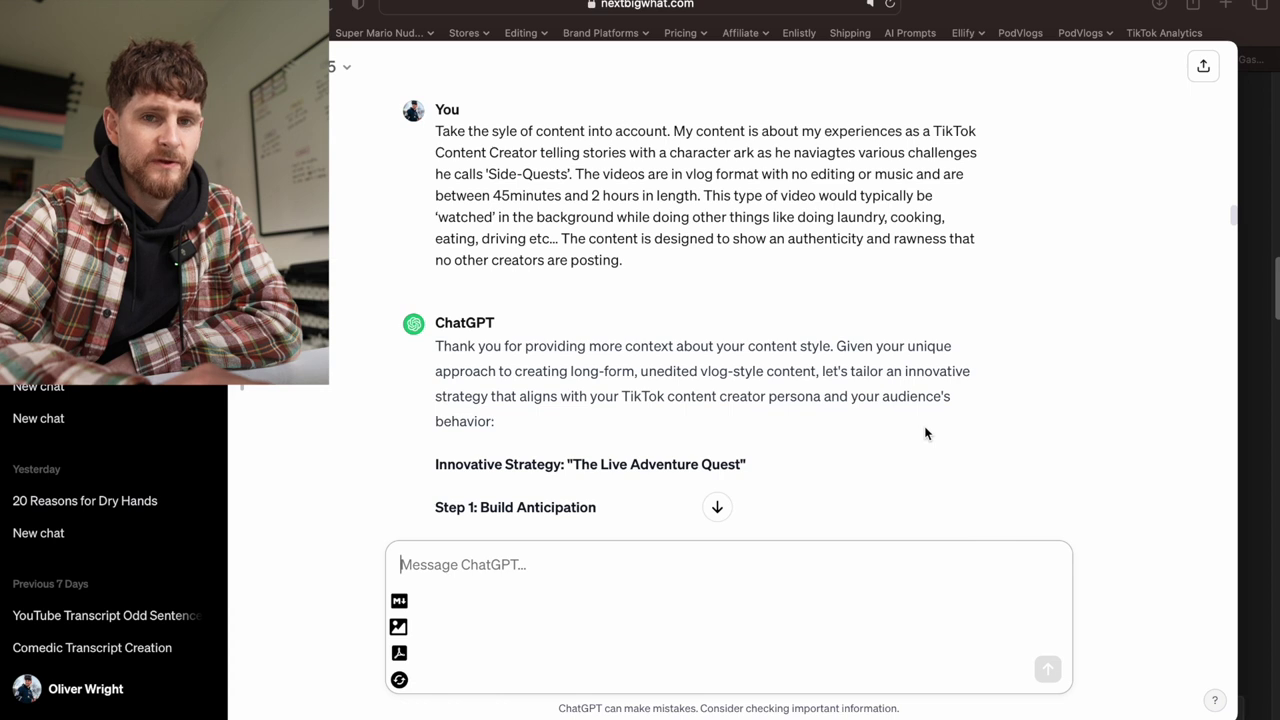
scroll(925, 433, "down", 2)
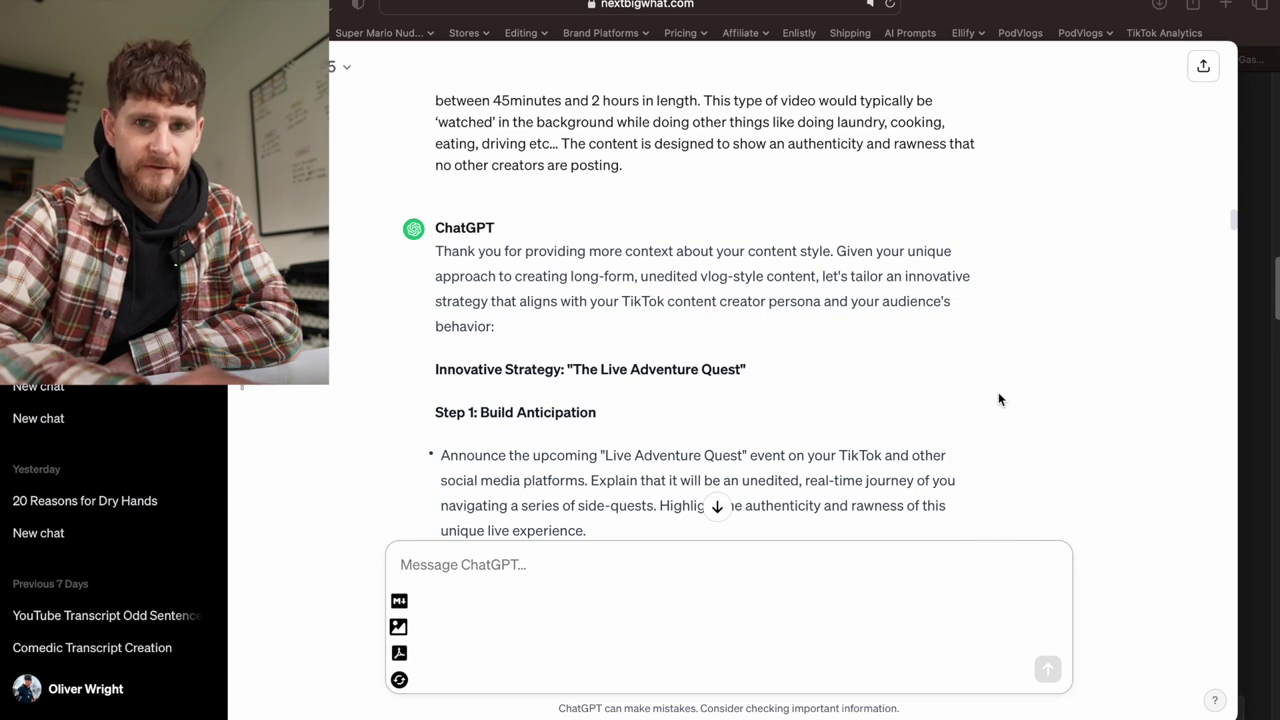
scroll(998, 396, "down", 1)
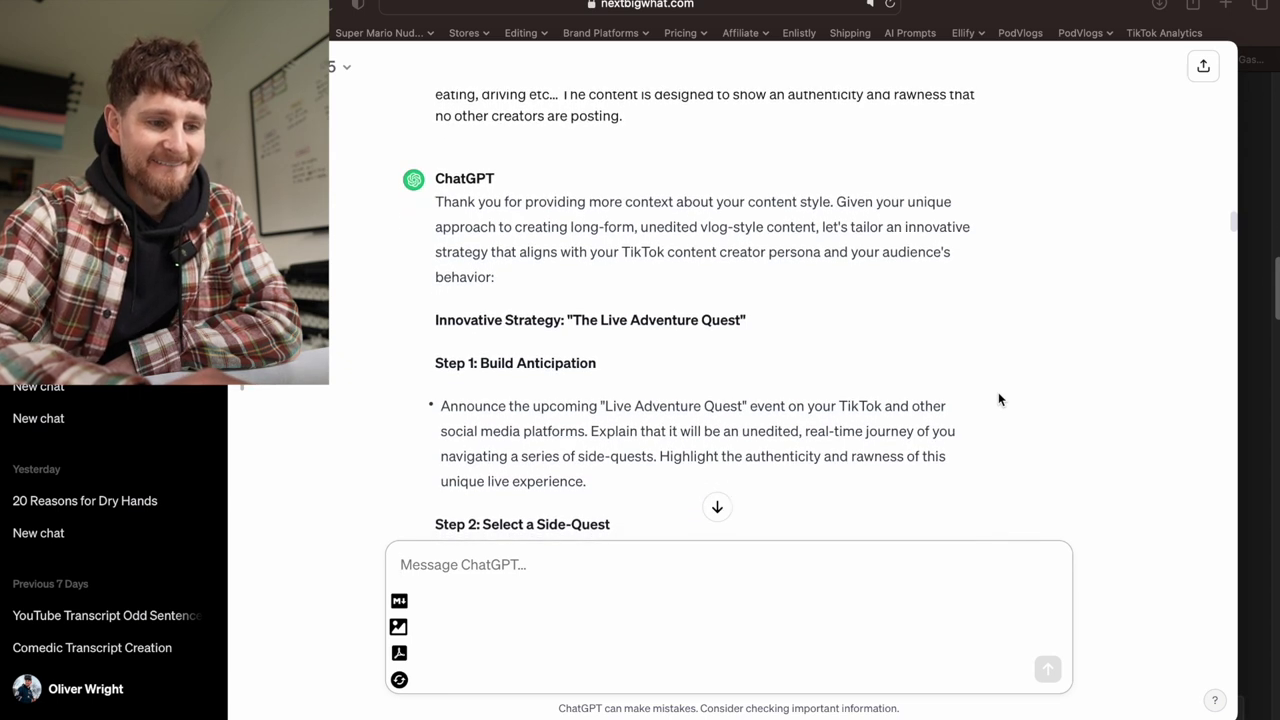
scroll(998, 394, "down", 2)
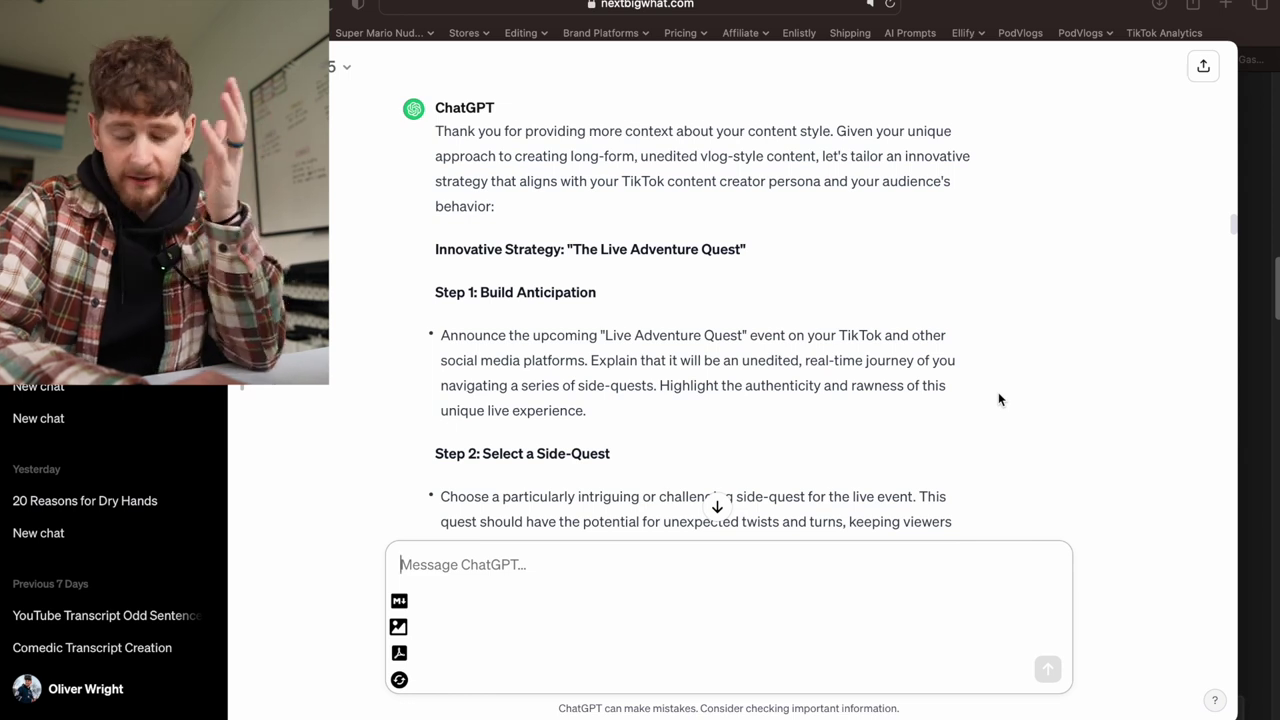
- Skim the "Live Adventure Quest" answer through to the prompt requesting five more strategies, and return to its opening steps
scroll(998, 399, "down", 1)
scroll(998, 399, "up", 3)
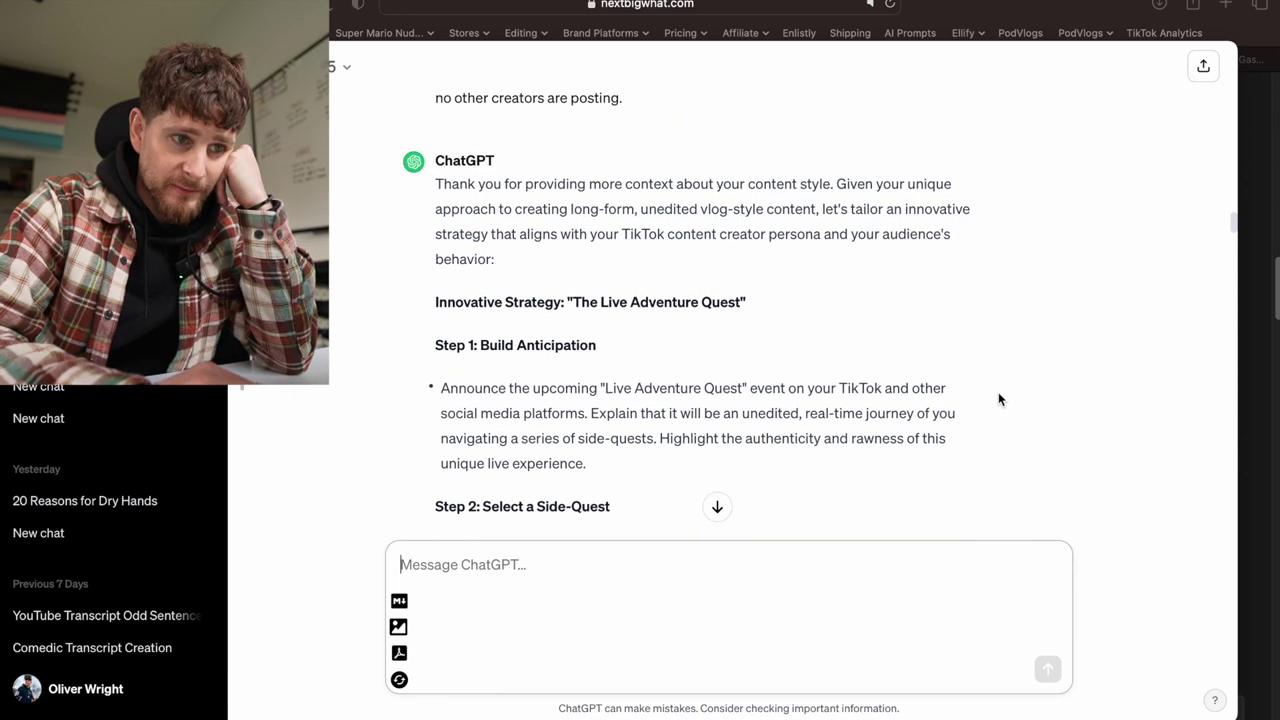
scroll(998, 399, "down", 3)
scroll(998, 398, "down", 3)
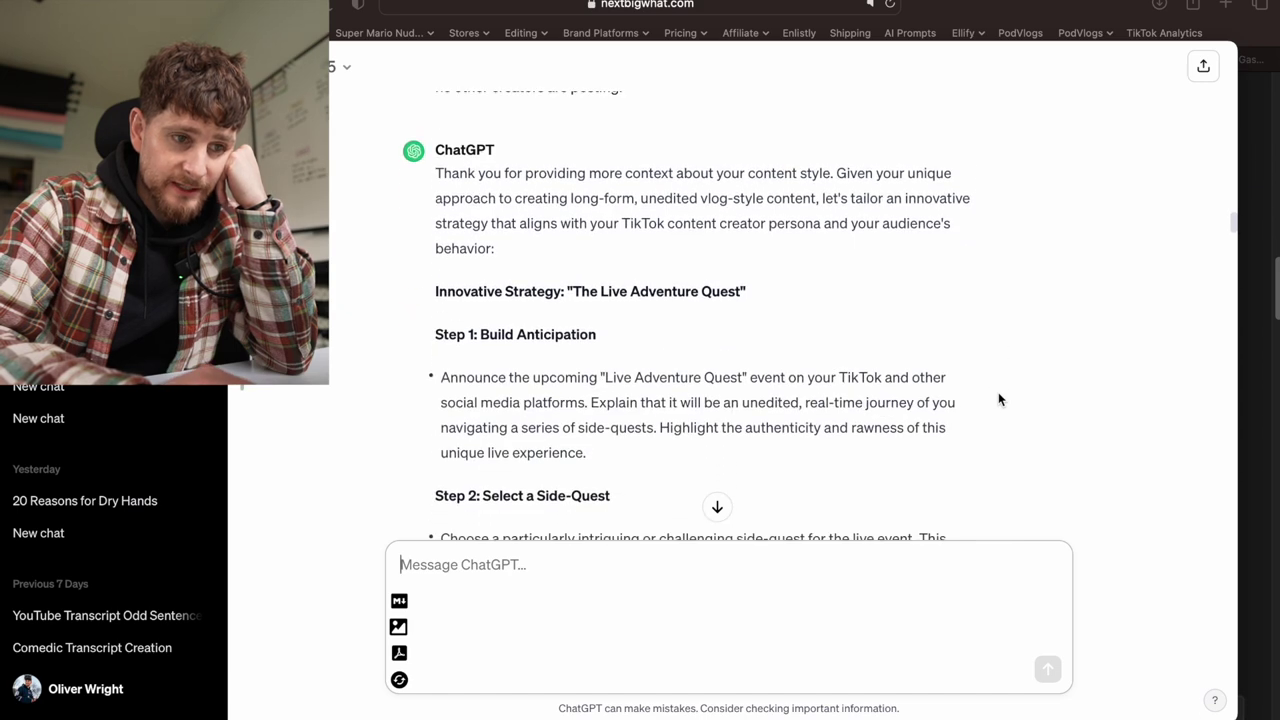
scroll(998, 399, "down", 15)
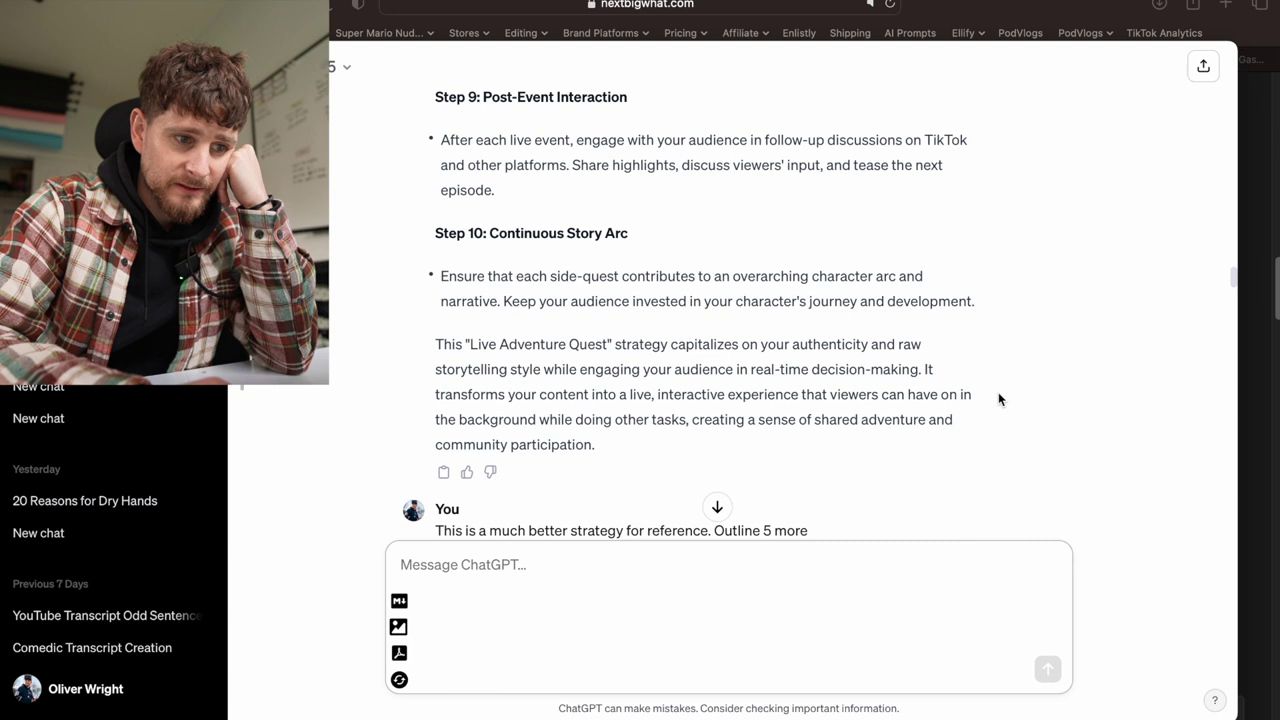
scroll(998, 401, "down", 5)
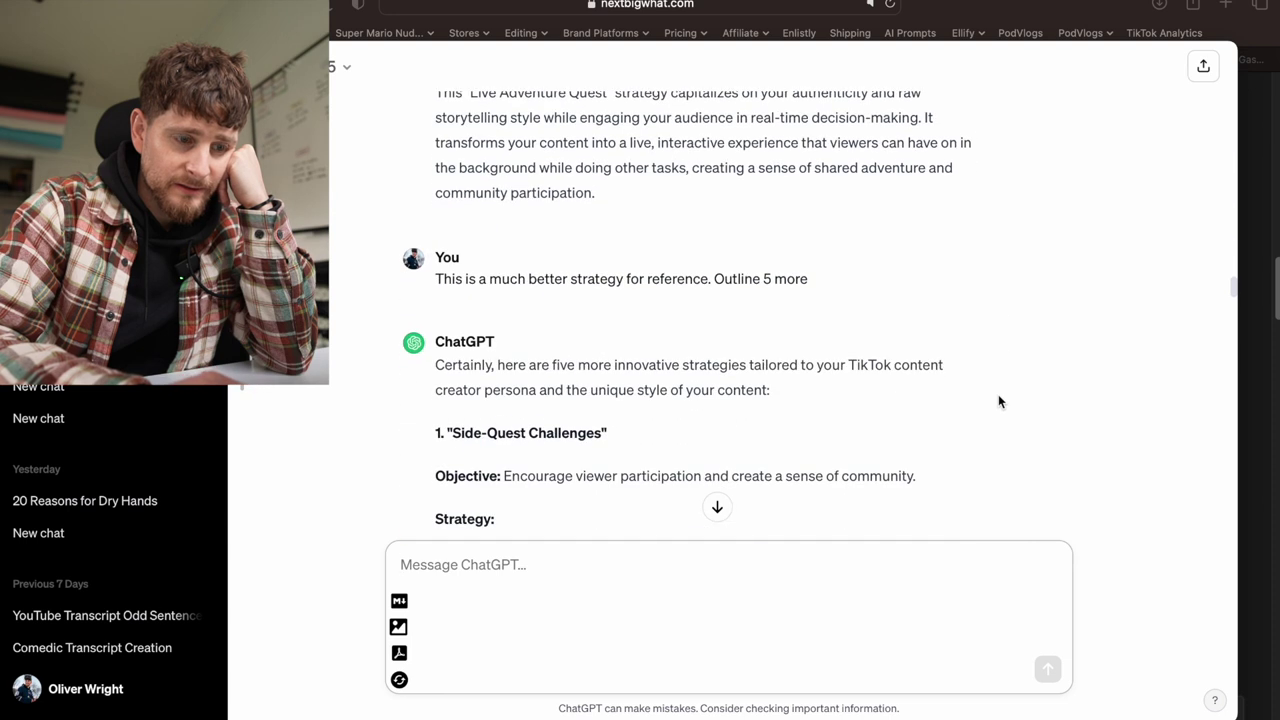
scroll(998, 401, "up", 1)
scroll(998, 395, "up", 15)
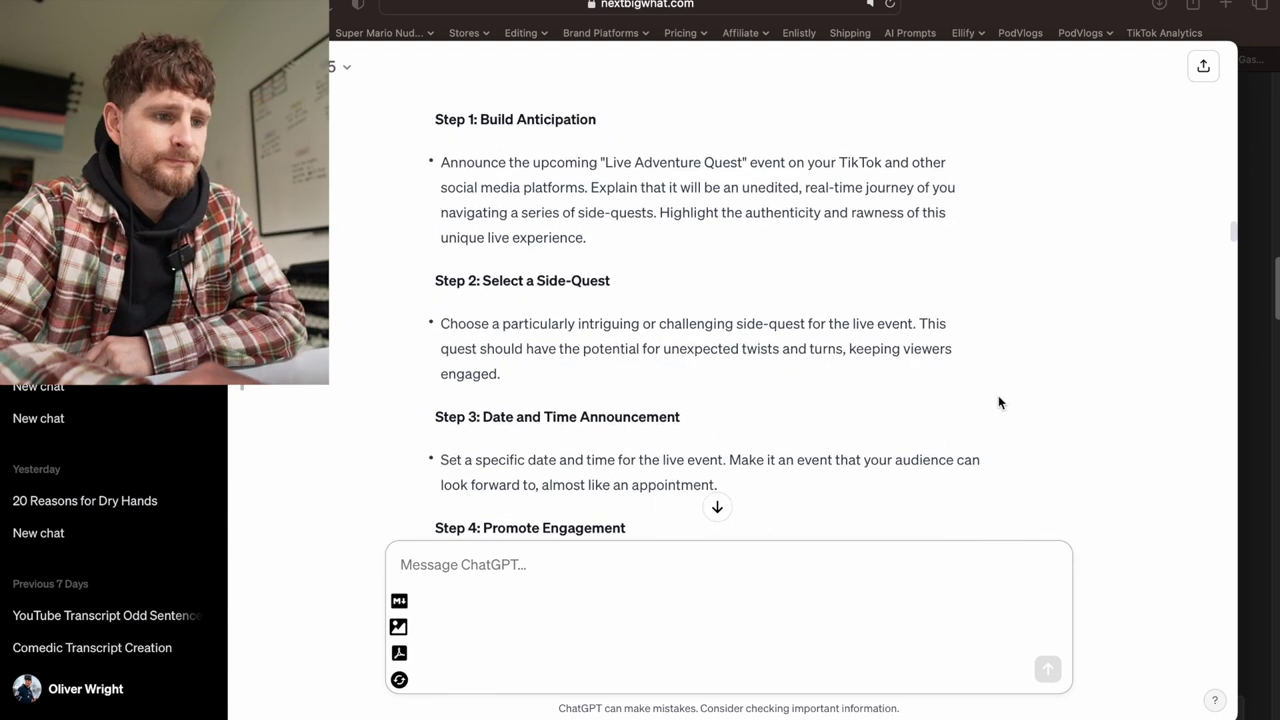
scroll(998, 401, "up", 3)
scroll(998, 401, "down", 1)
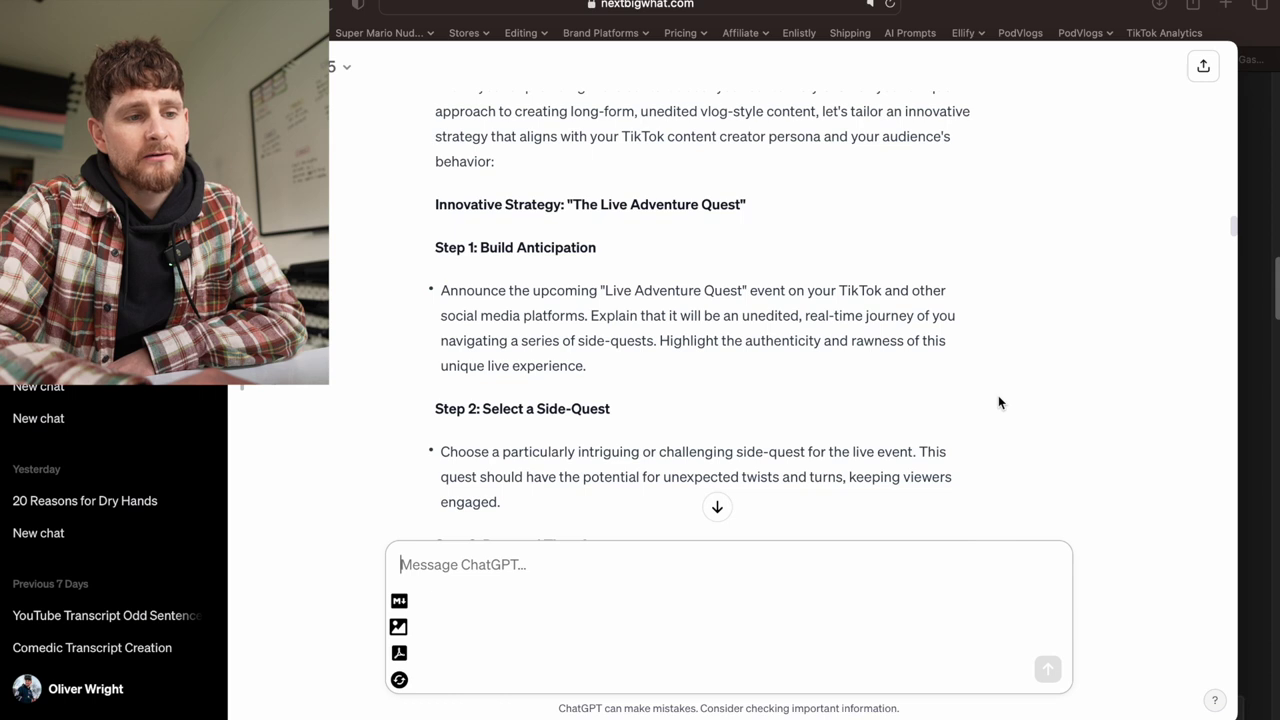
- Read Steps 1 to 10 of the "Live Adventure Quest" strategy, from Build Anticipation to Continuous Story Arc
scroll(998, 402, "down", 2)
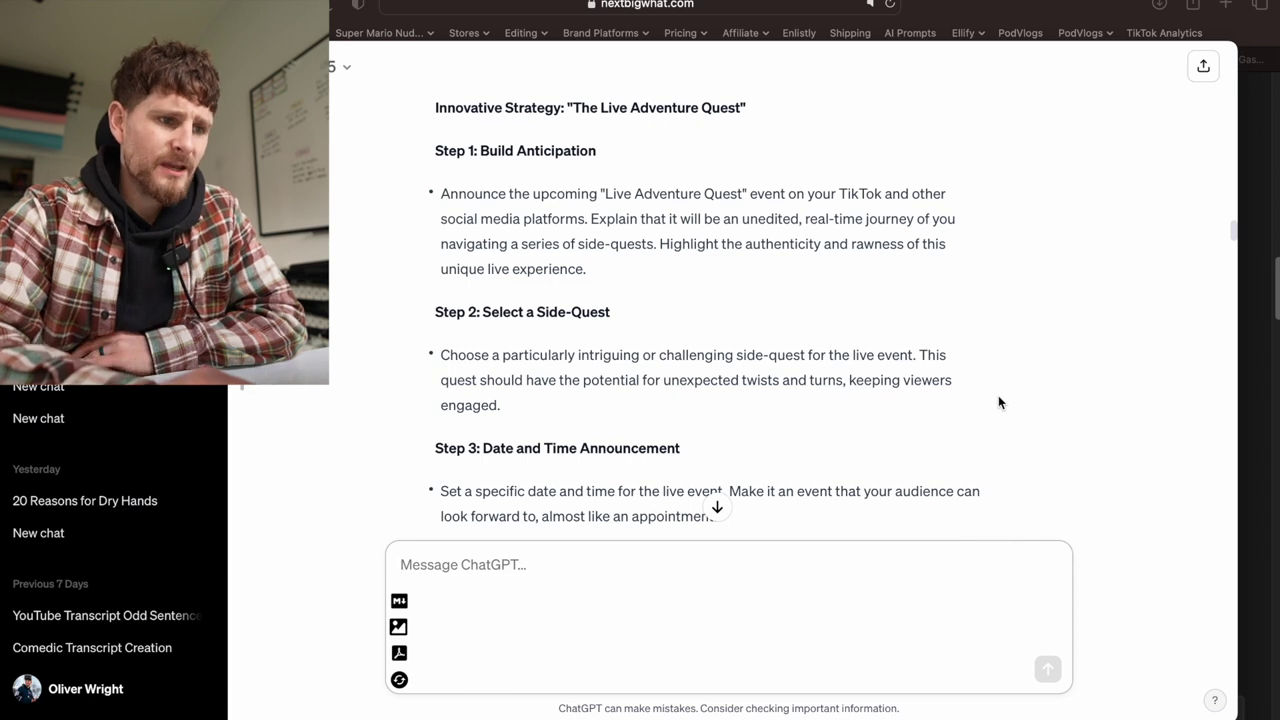
scroll(998, 402, "down", 2)
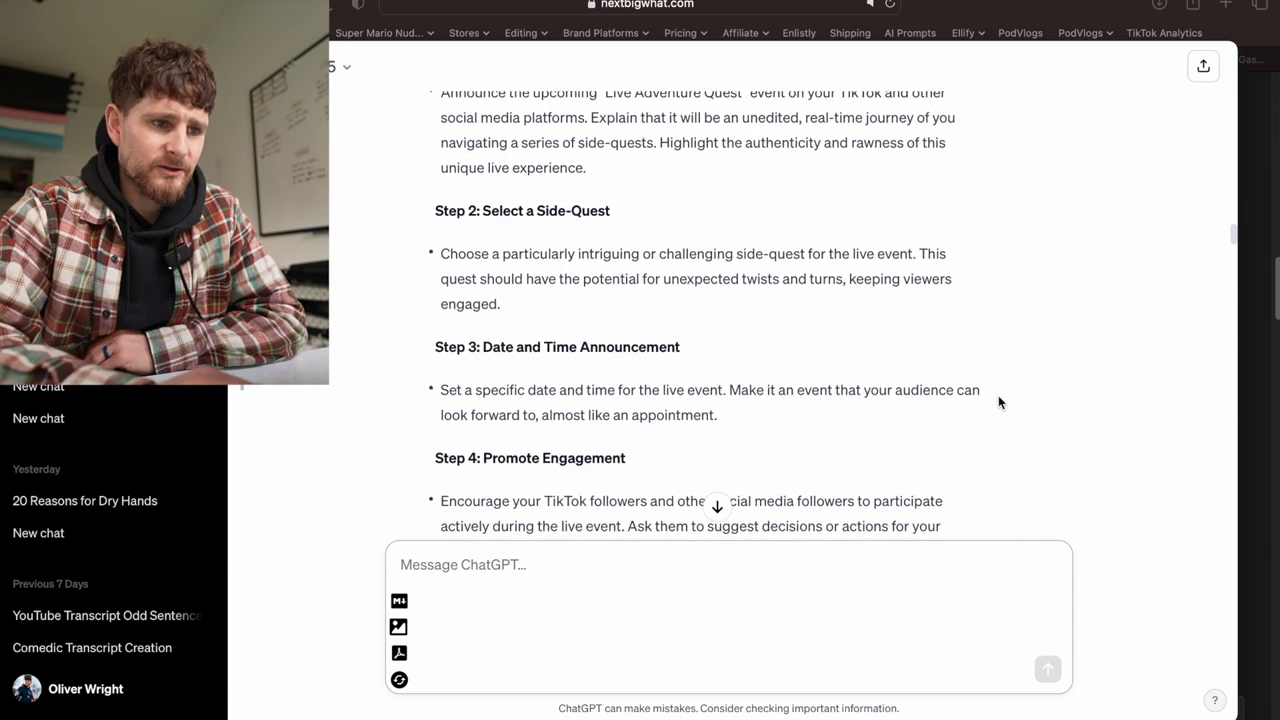
scroll(998, 402, "down", 1)
scroll(998, 402, "down", 3)
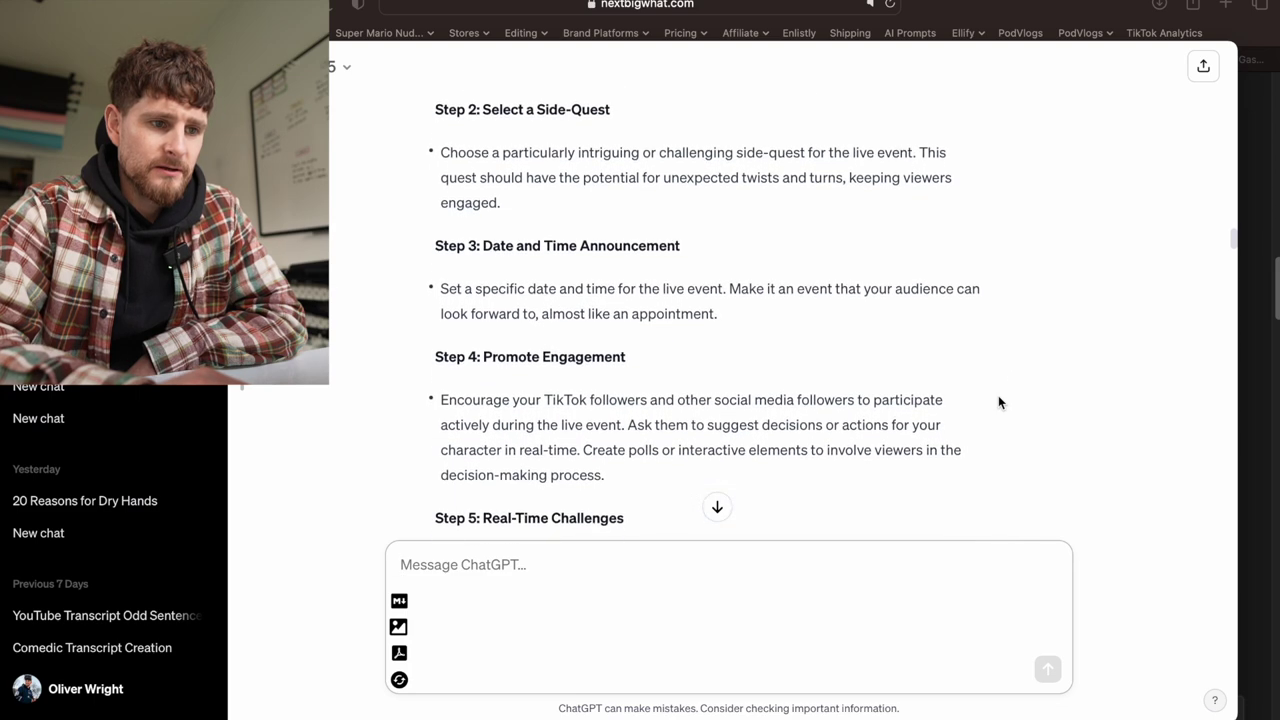
scroll(998, 402, "down", 3)
scroll(998, 402, "down", 1)
scroll(998, 402, "down", 3)
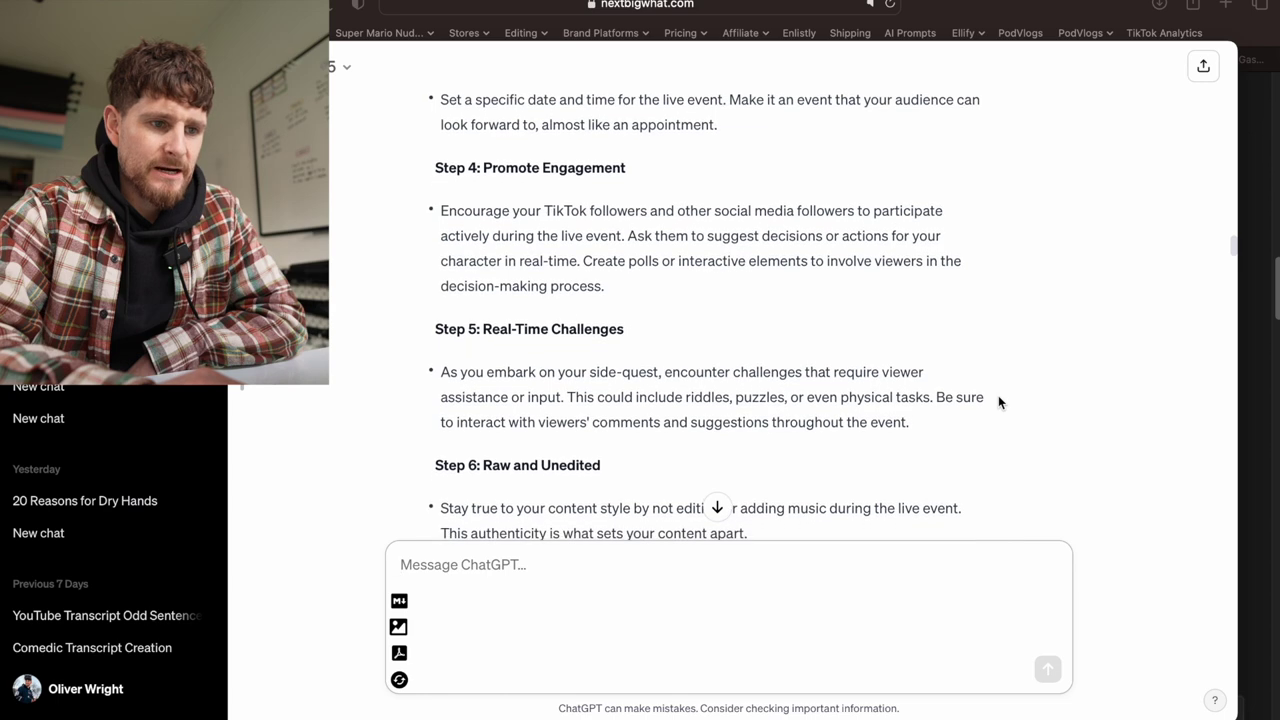
scroll(998, 402, "down", 3)
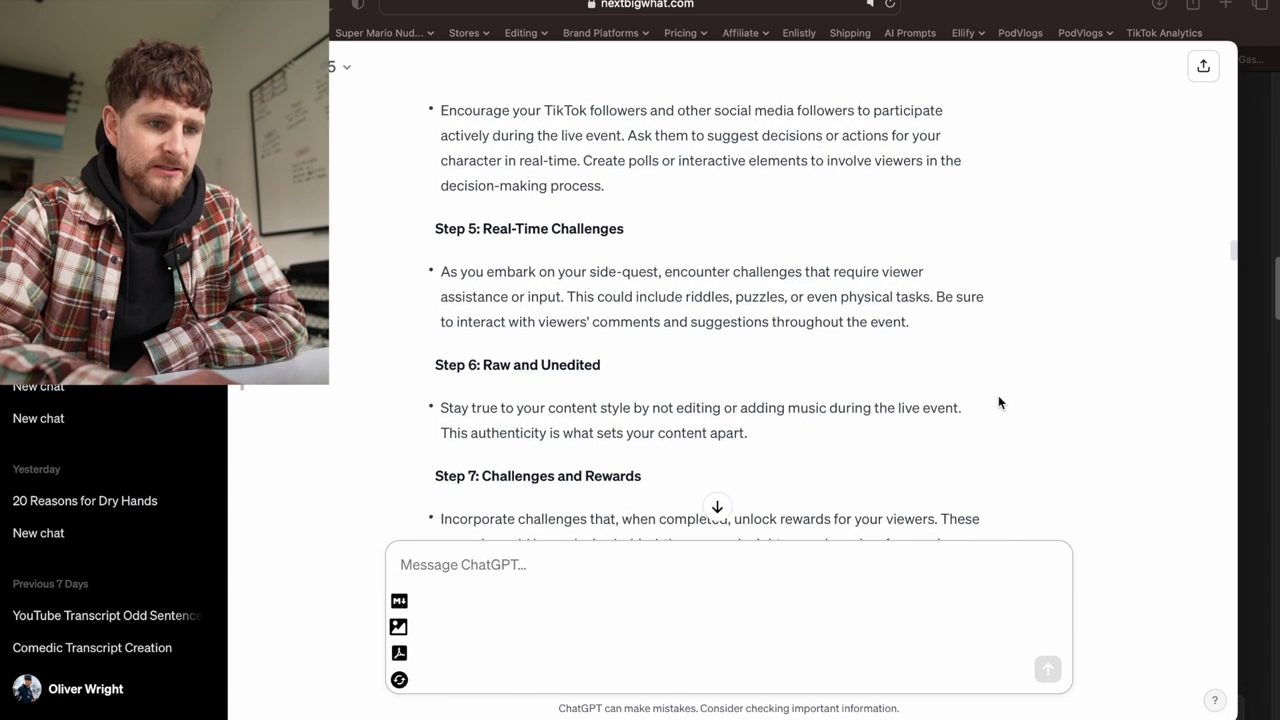
scroll(998, 402, "down", 2)
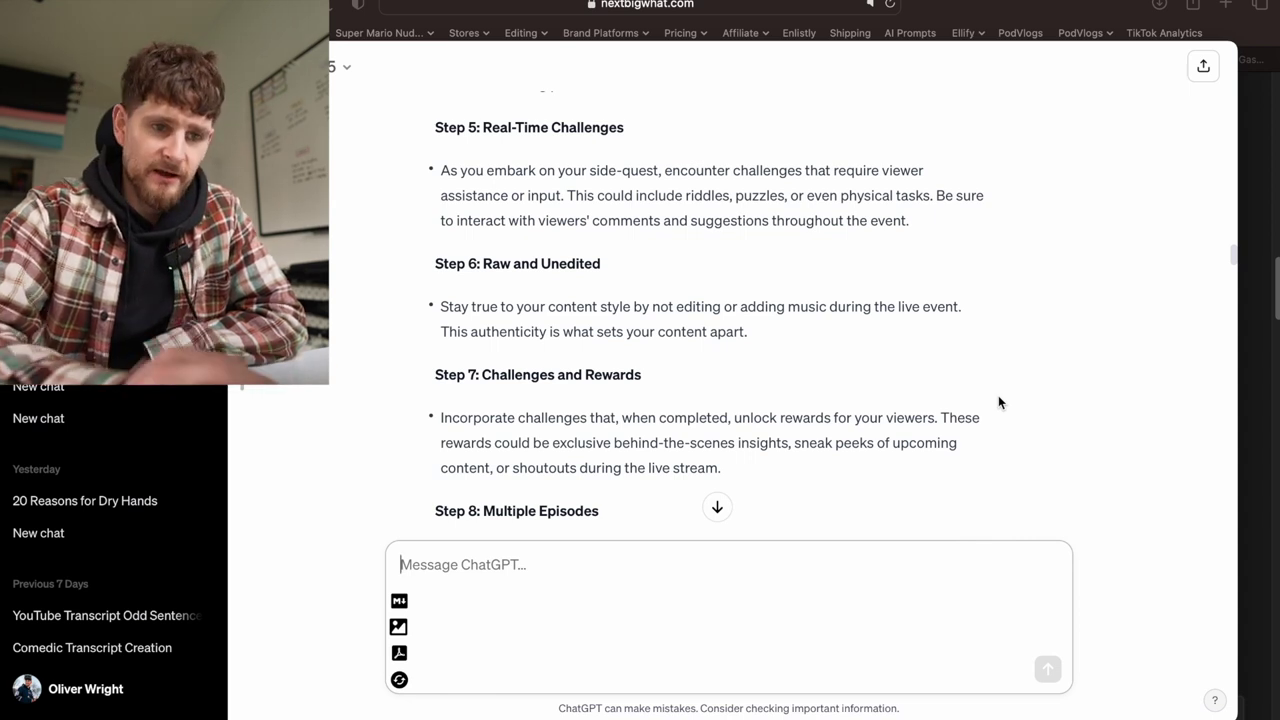
scroll(998, 402, "down", 2)
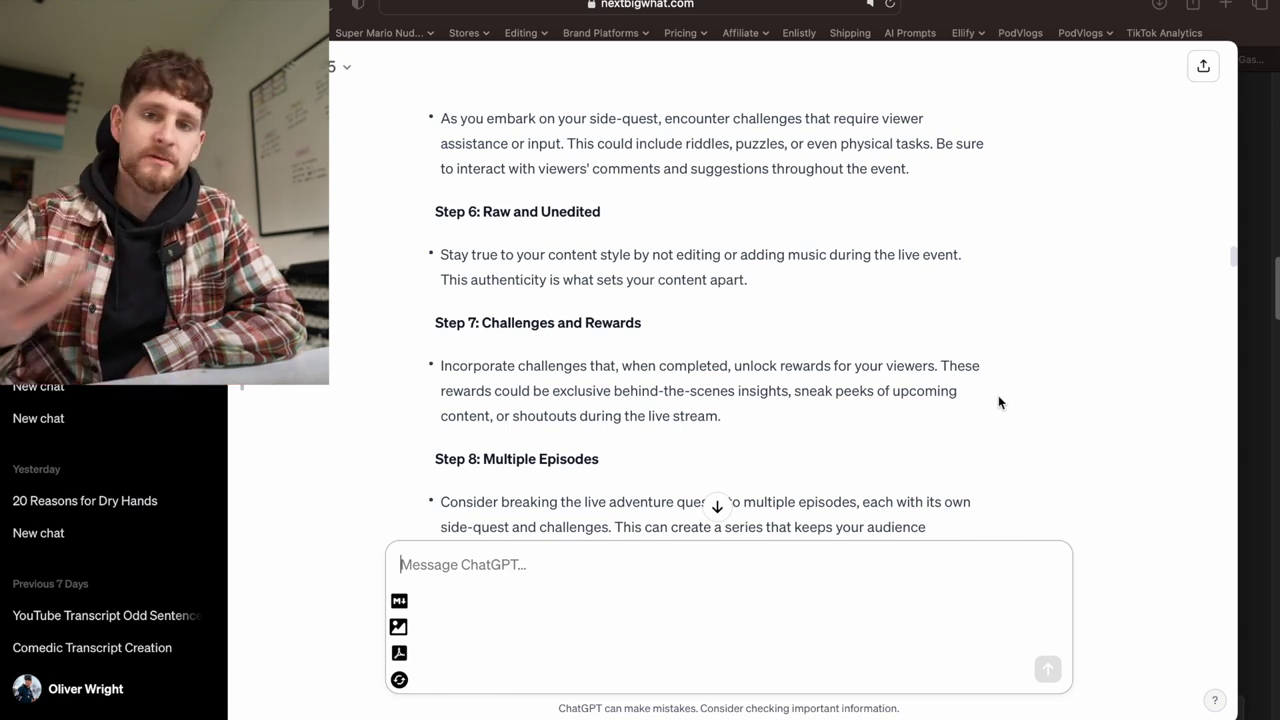
scroll(998, 397, "down", 2)
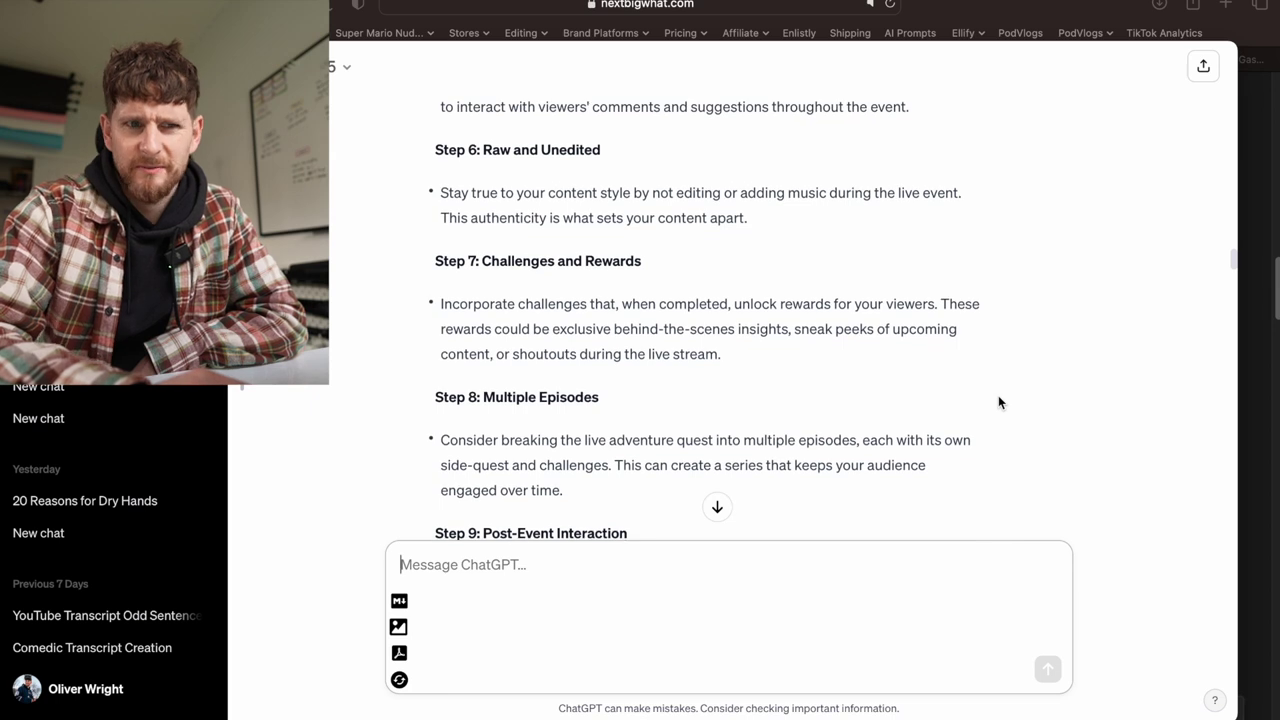
scroll(998, 402, "down", 2)
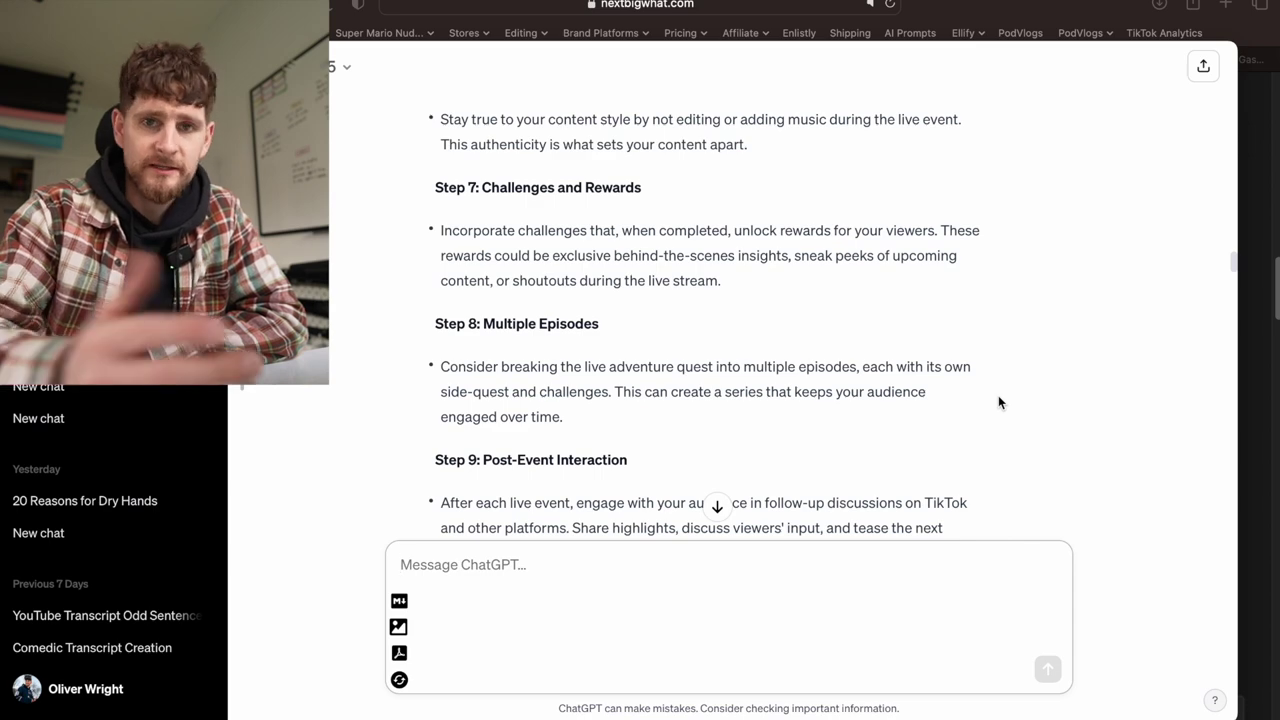
scroll(998, 402, "down", 1)
scroll(998, 402, "down", 6)
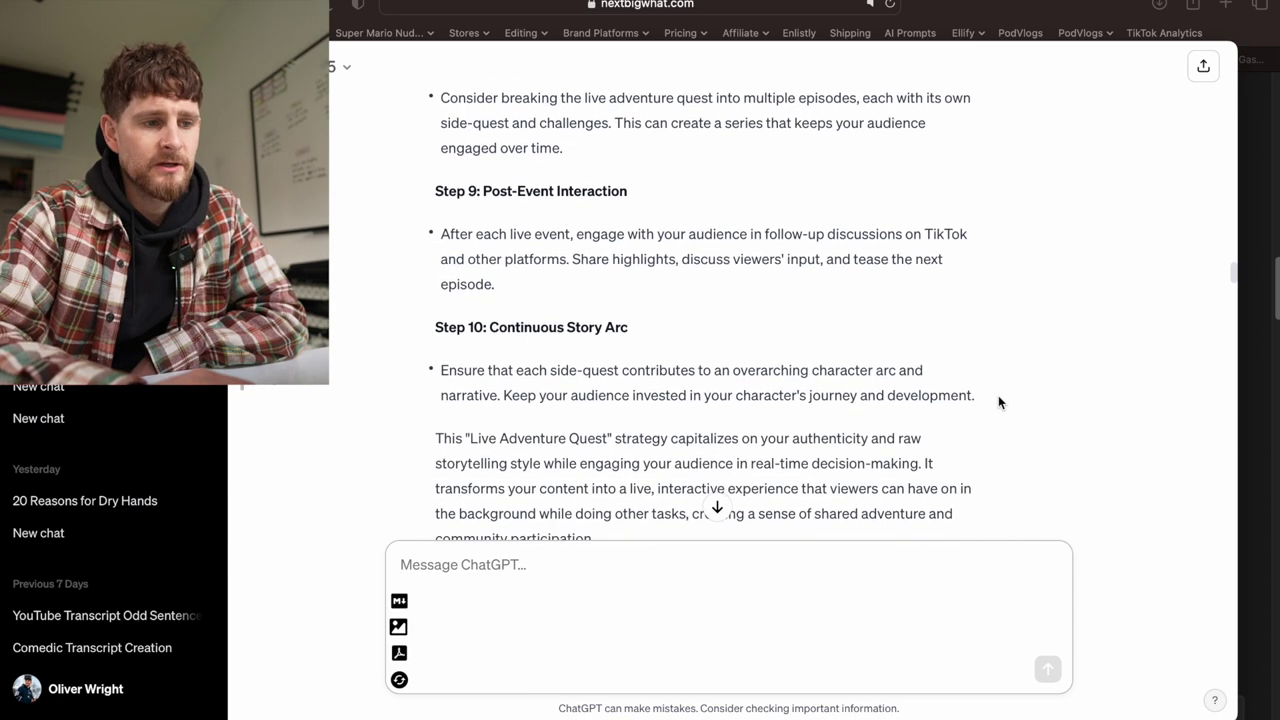
- Skim the follow-up strategy answers, and examine the objective and strategy points of "Side-Quest Challenges"
scroll(998, 402, "down", 12)
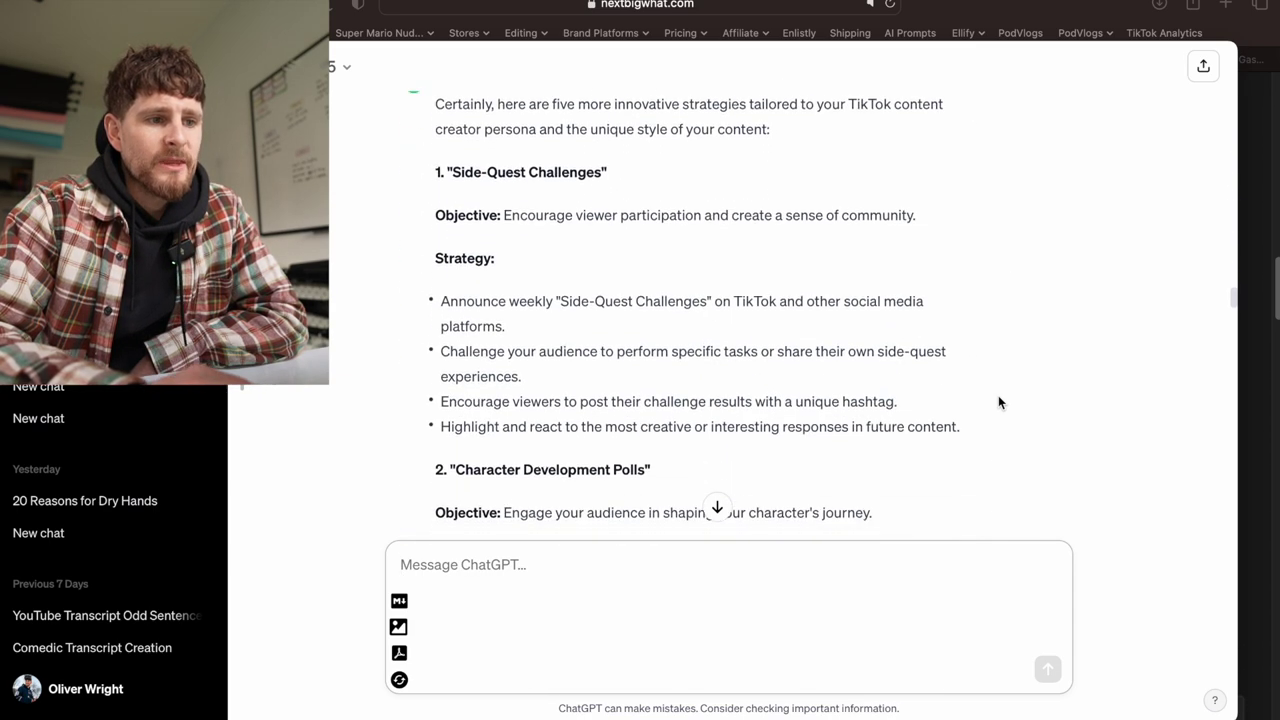
scroll(998, 400, "down", 1)
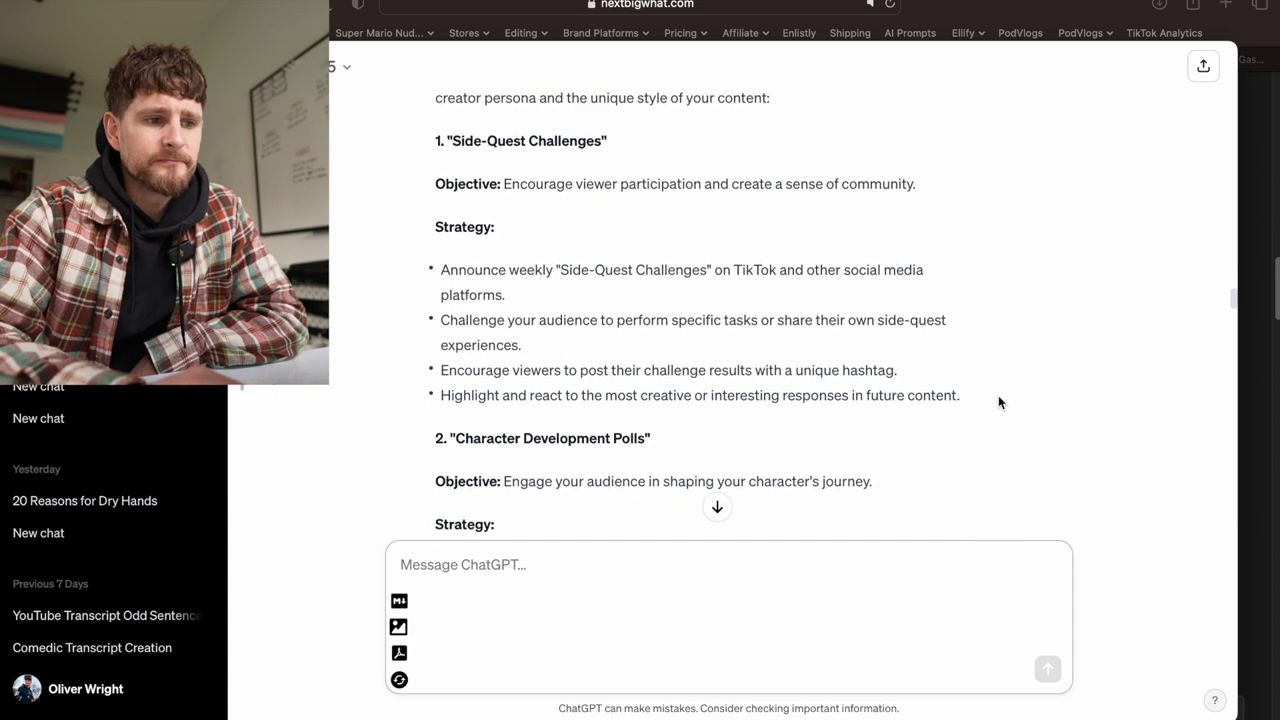
scroll(998, 402, "down", 15)
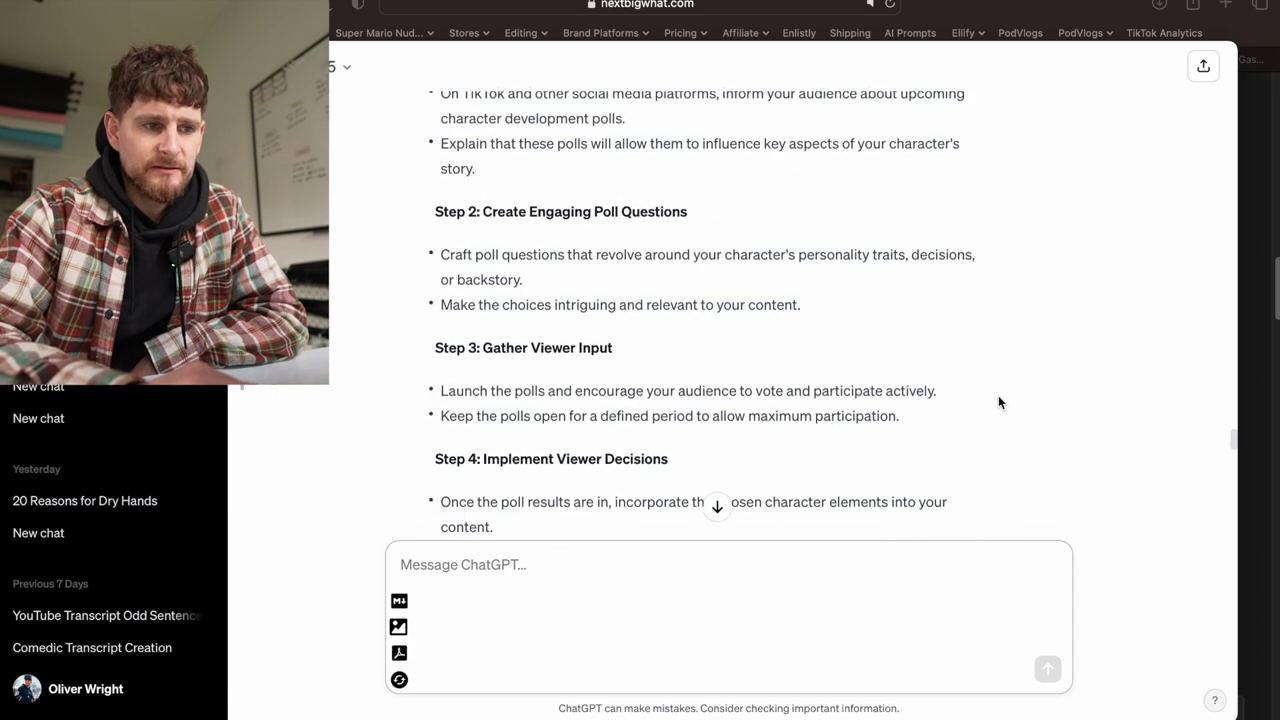
scroll(998, 402, "up", 15)
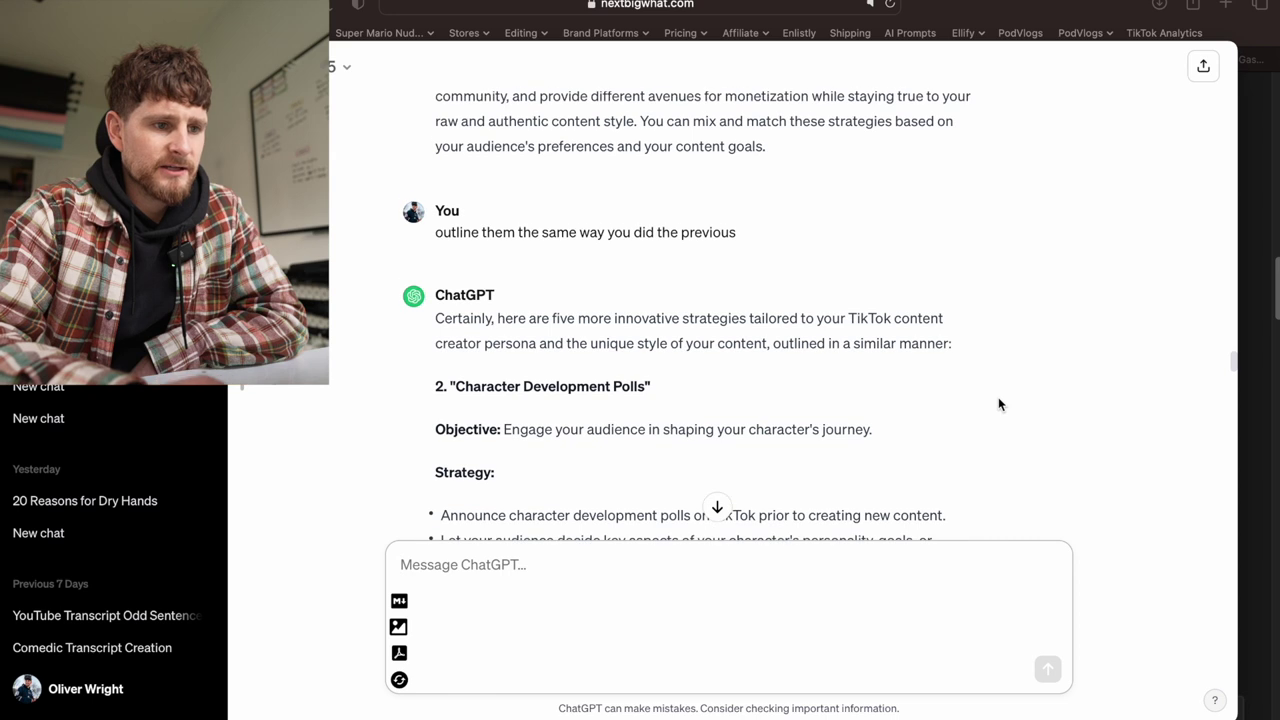
scroll(998, 404, "down", 10)
scroll(998, 404, "up", 4)
scroll(998, 404, "up", 8)
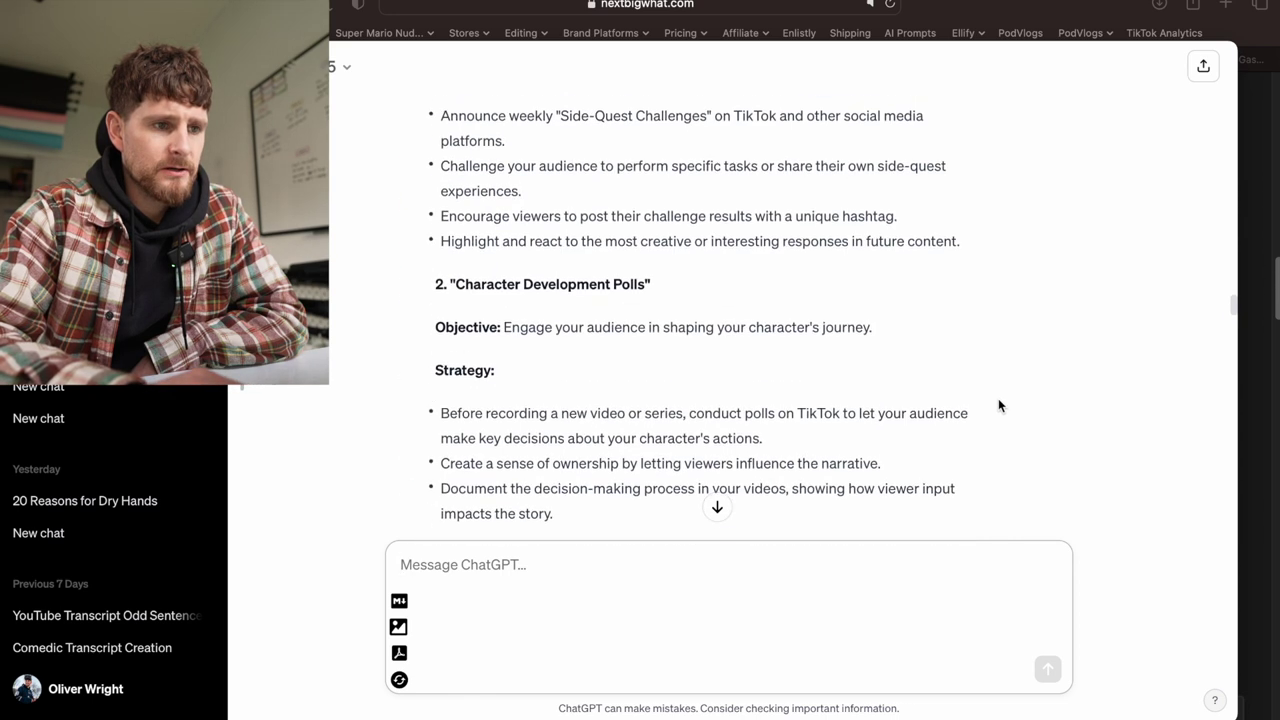
scroll(998, 405, "up", 3)
scroll(998, 405, "down", 2)
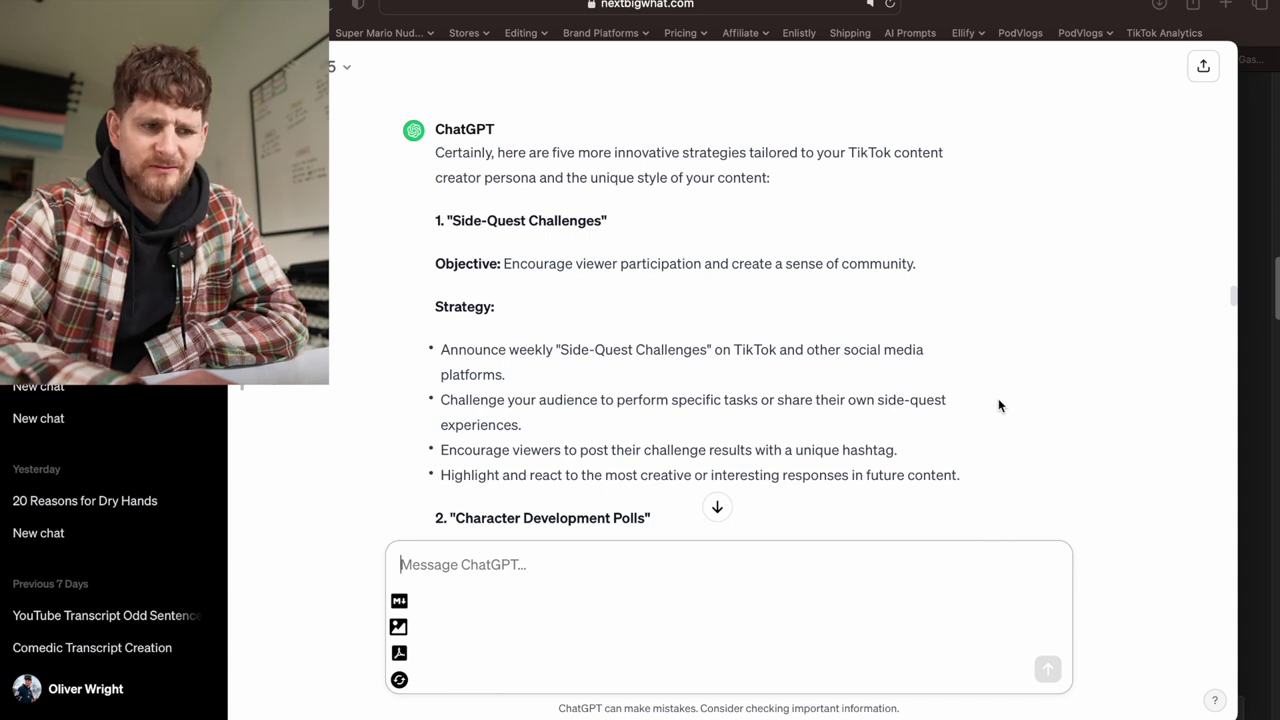
- Read the strategies from "Character Development Polls" to "Exclusive Side-Quest Subscriptions", and go back to the prompt that requested them
scroll(998, 405, "down", 5)
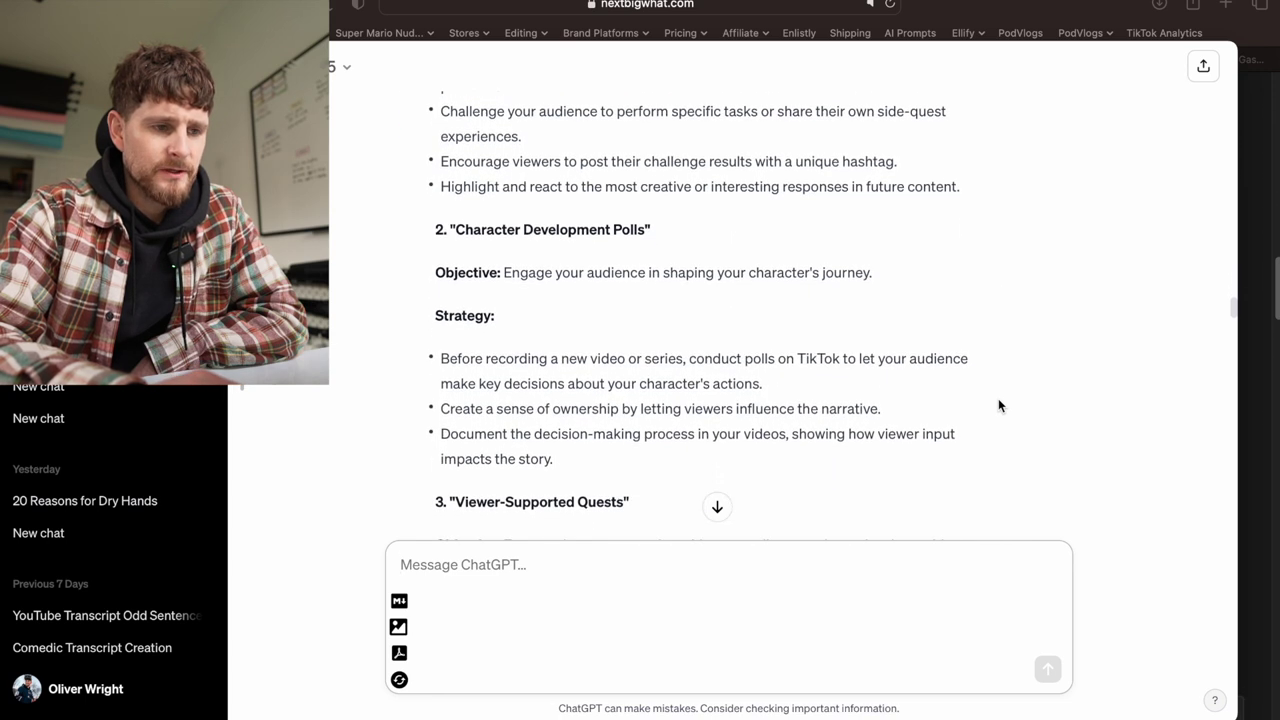
scroll(998, 405, "down", 1)
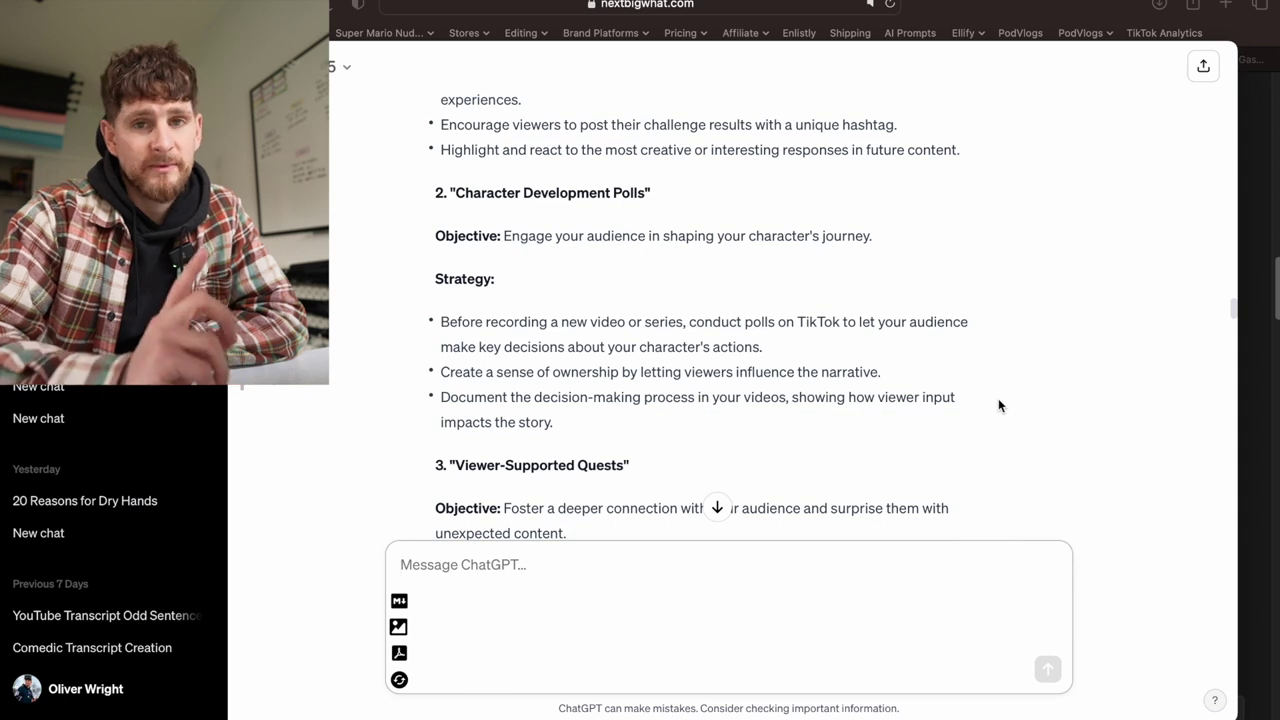
scroll(998, 405, "down", 1)
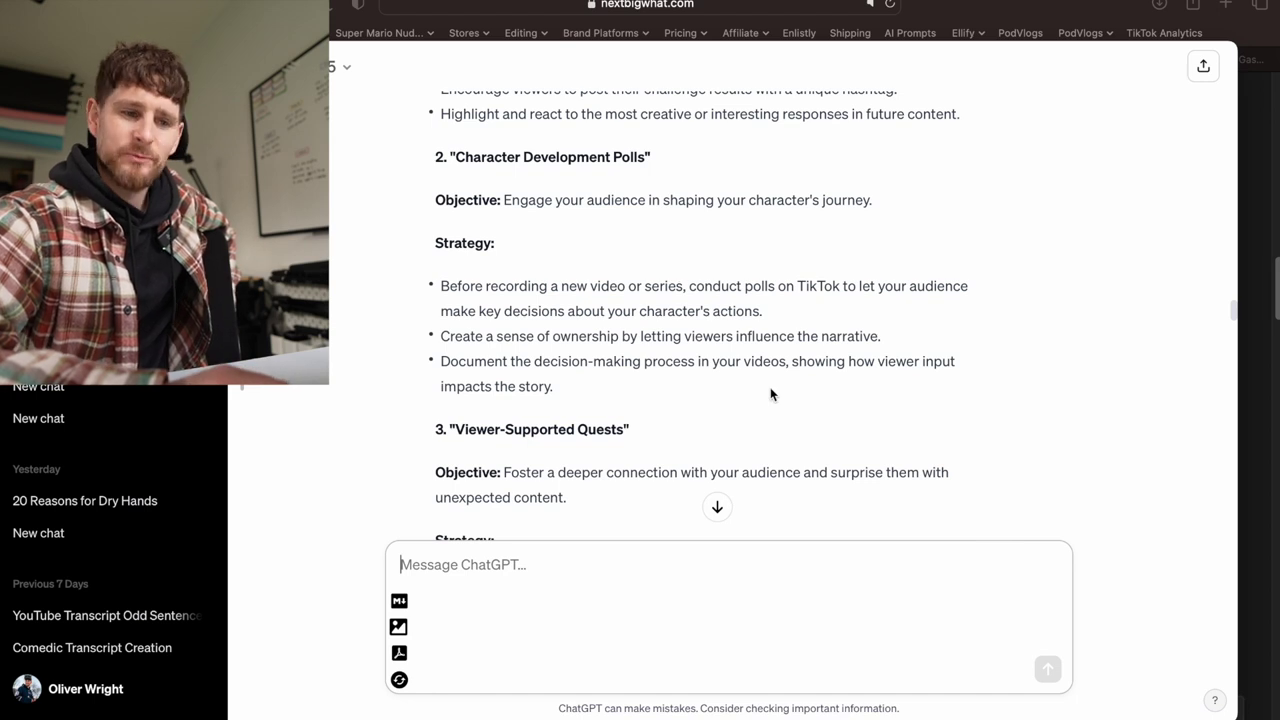
scroll(770, 394, "down", 1)
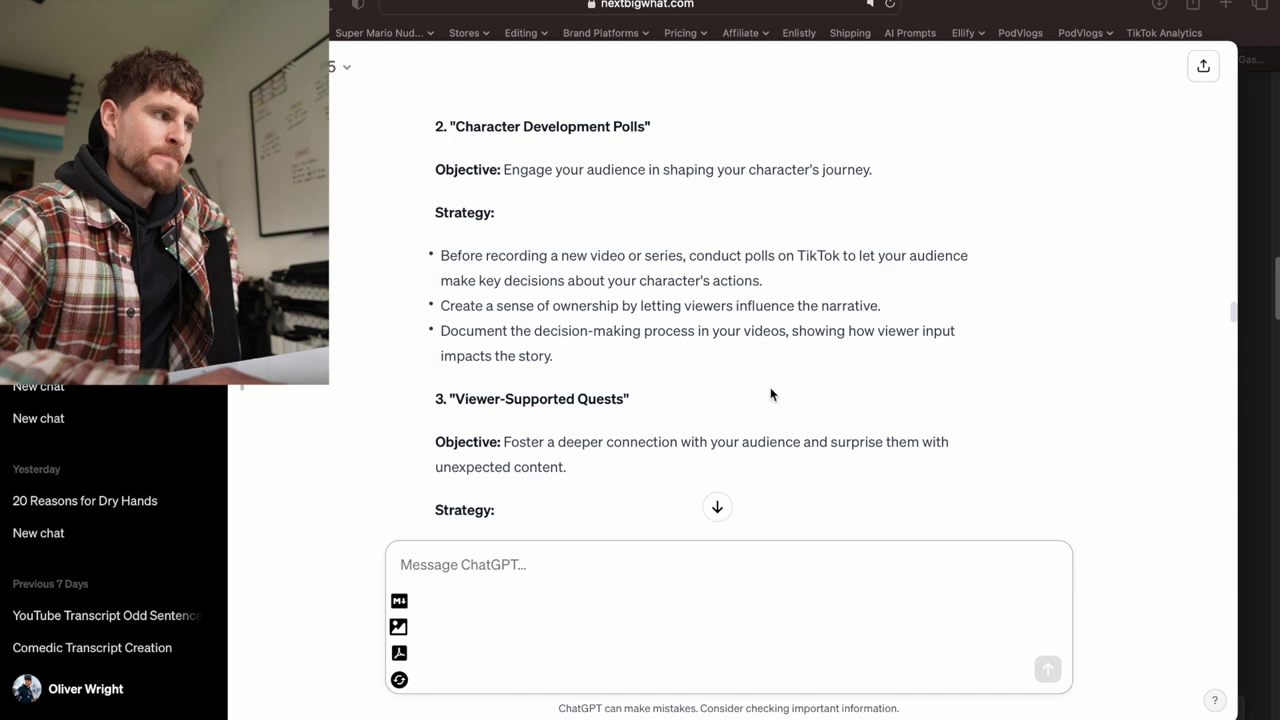
scroll(770, 393, "down", 1)
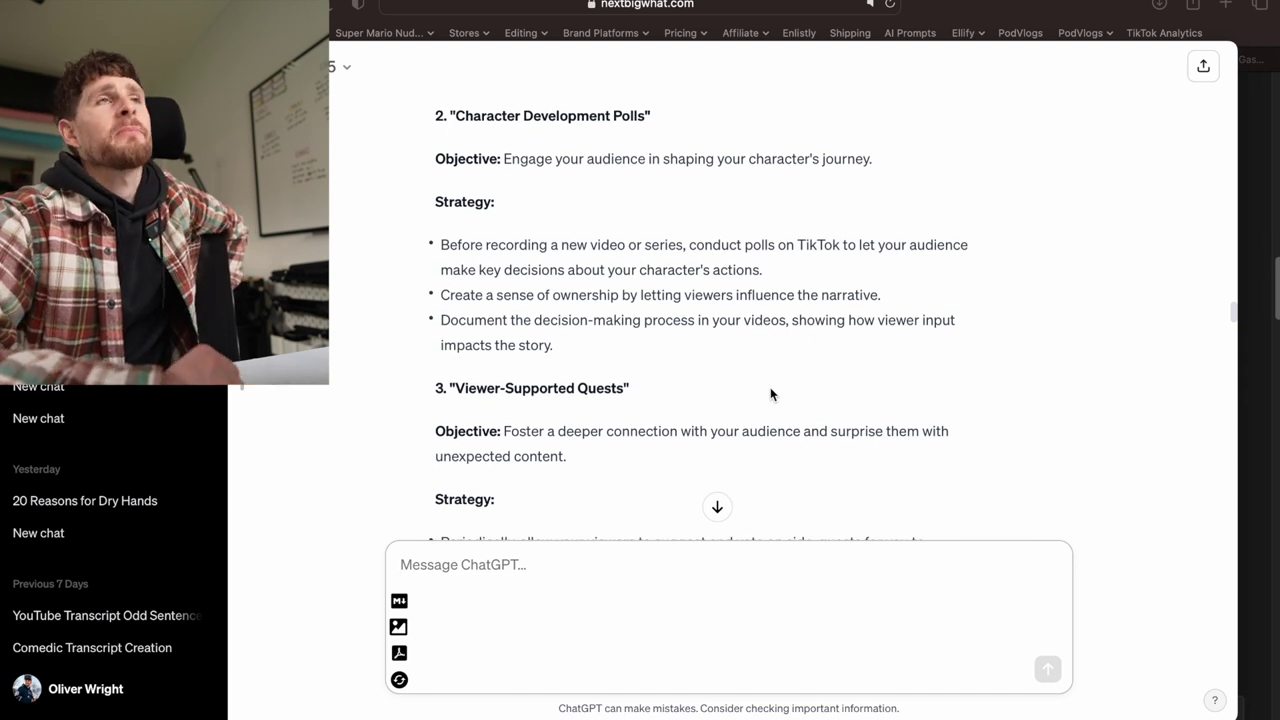
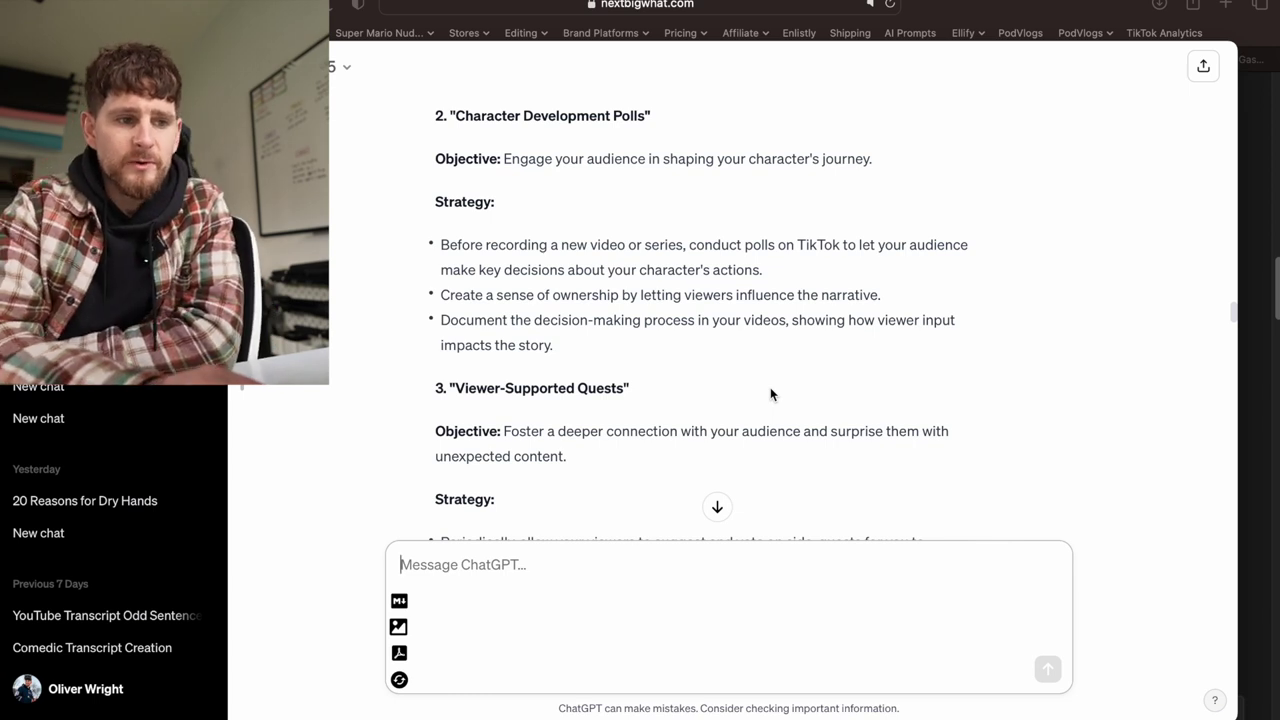
scroll(770, 390, "down", 4)
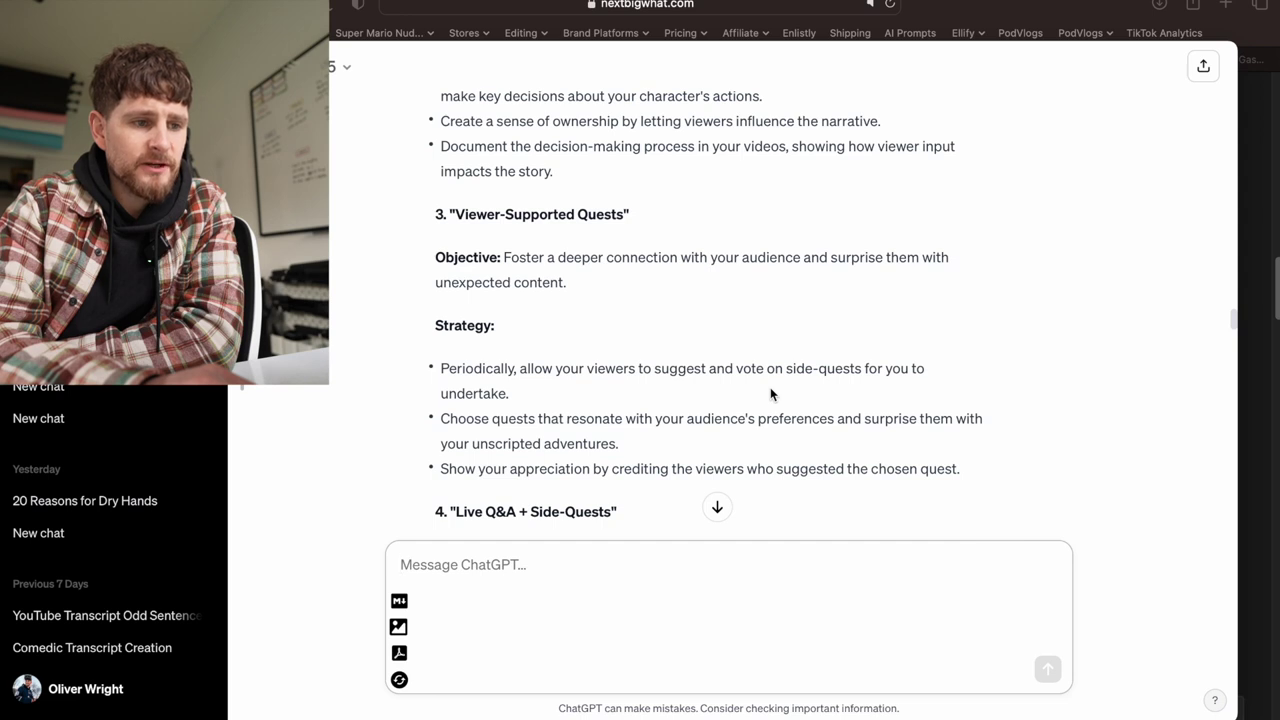
scroll(770, 388, "up", 1)
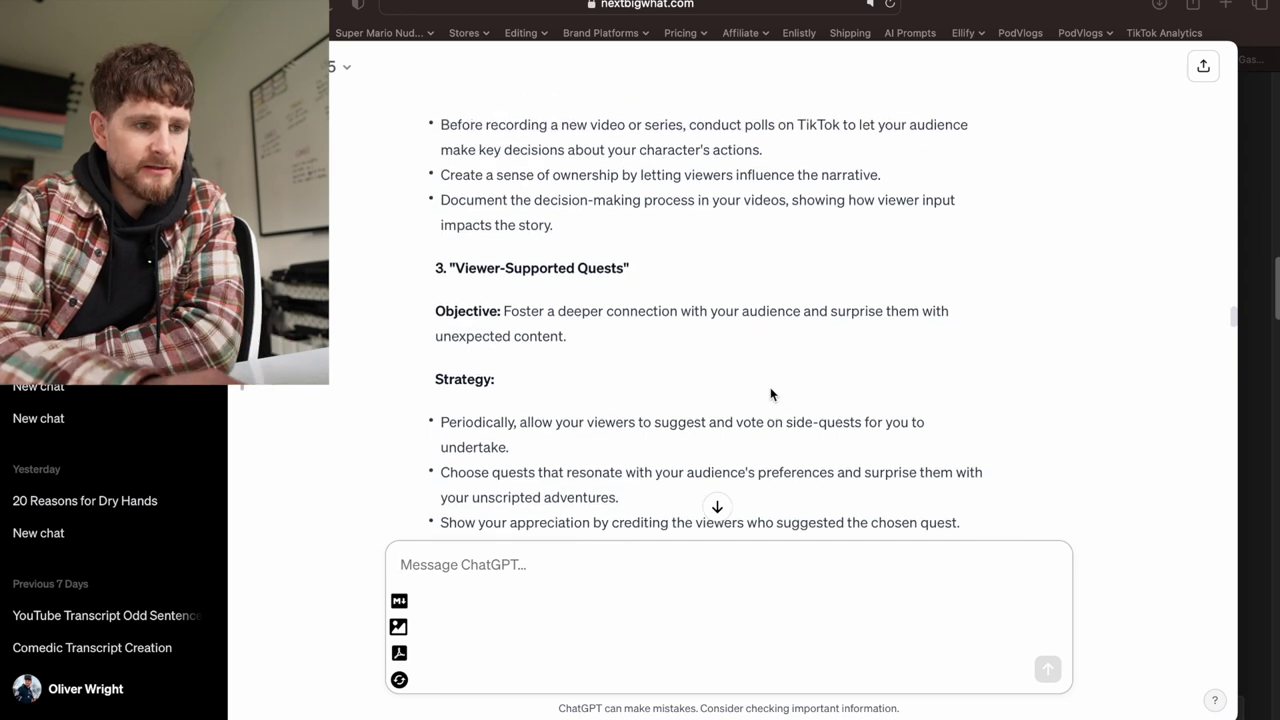
scroll(770, 394, "down", 2)
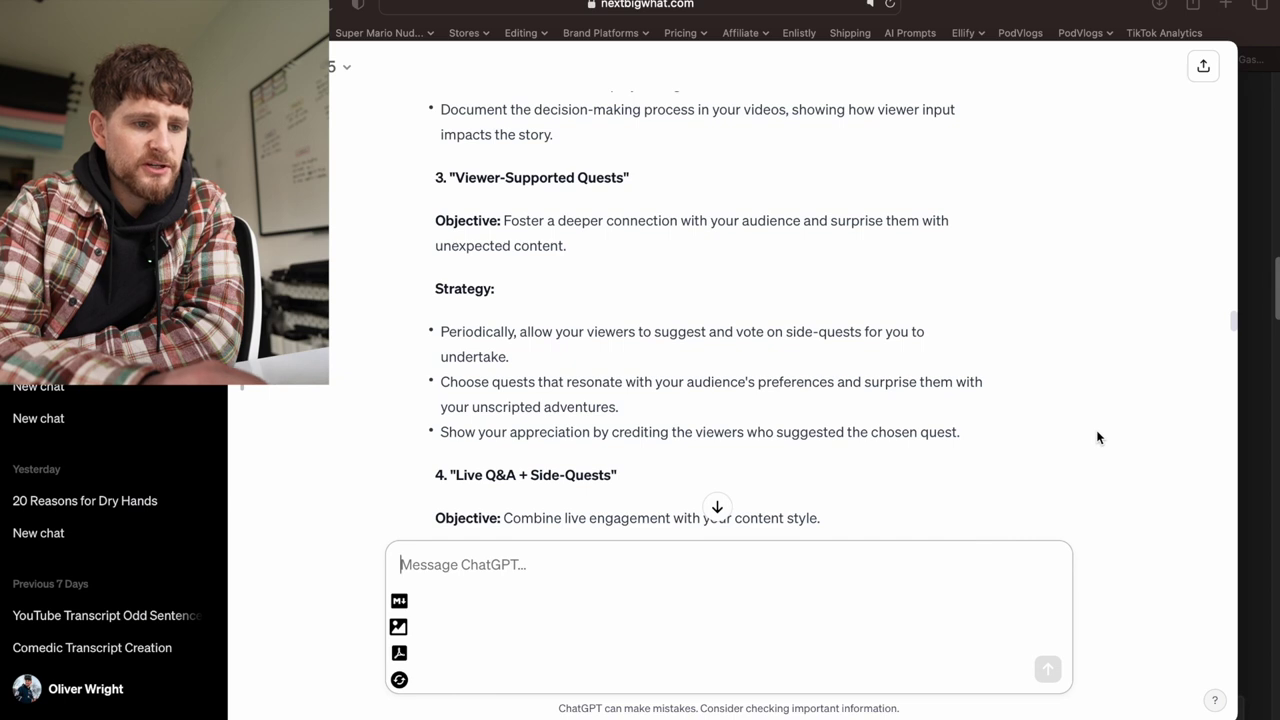
scroll(1097, 437, "down", 5)
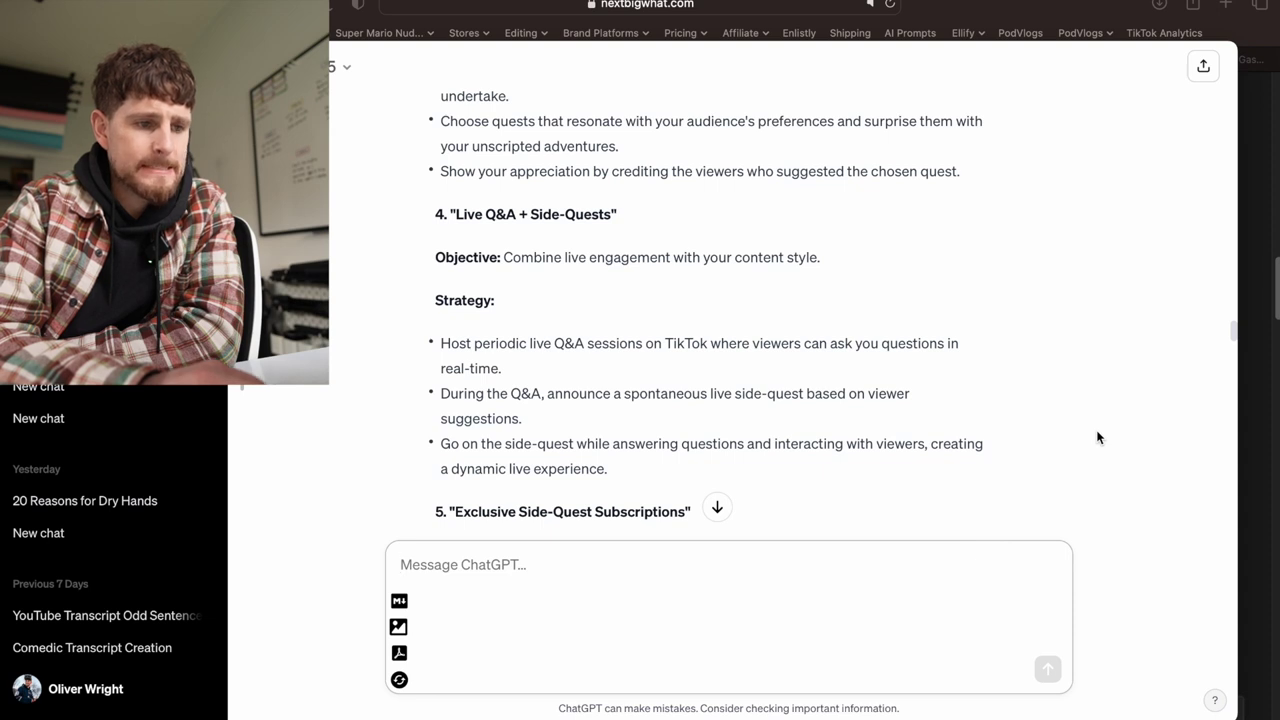
scroll(1097, 437, "down", 6)
scroll(1097, 437, "down", 1)
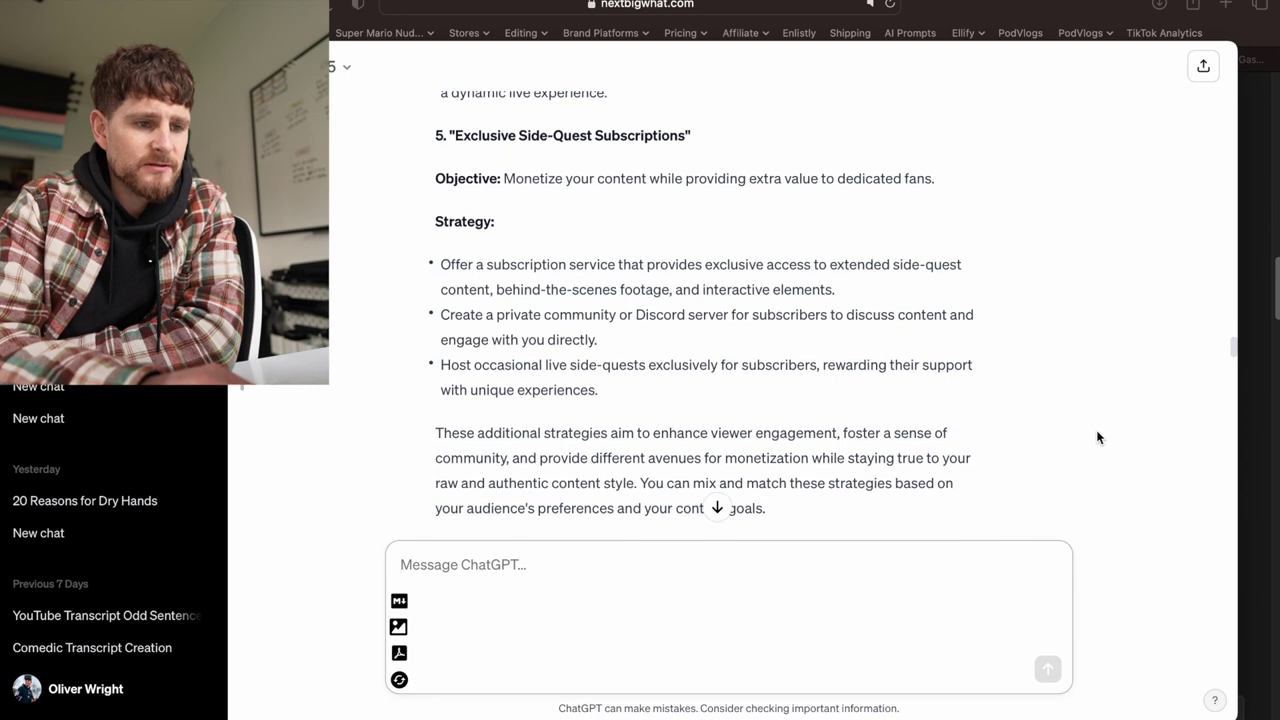
scroll(1097, 437, "up", 9)
scroll(1097, 437, "up", 11)
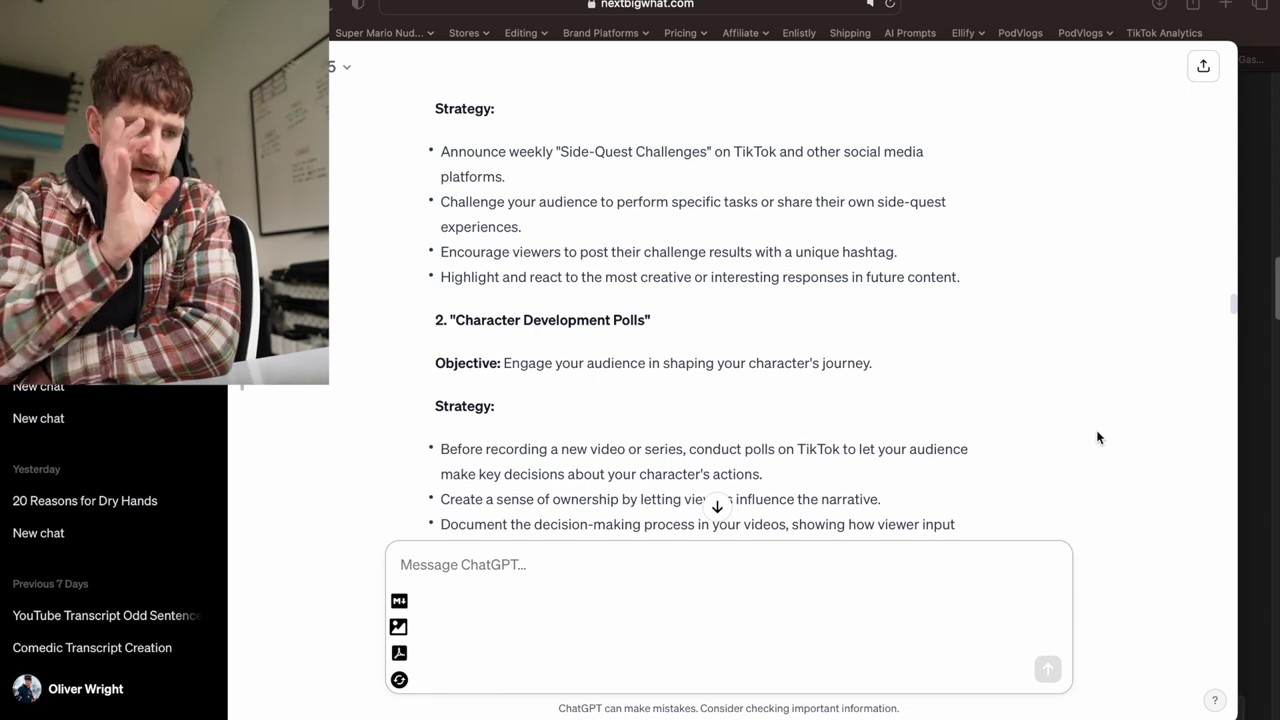
scroll(1097, 437, "up", 5)
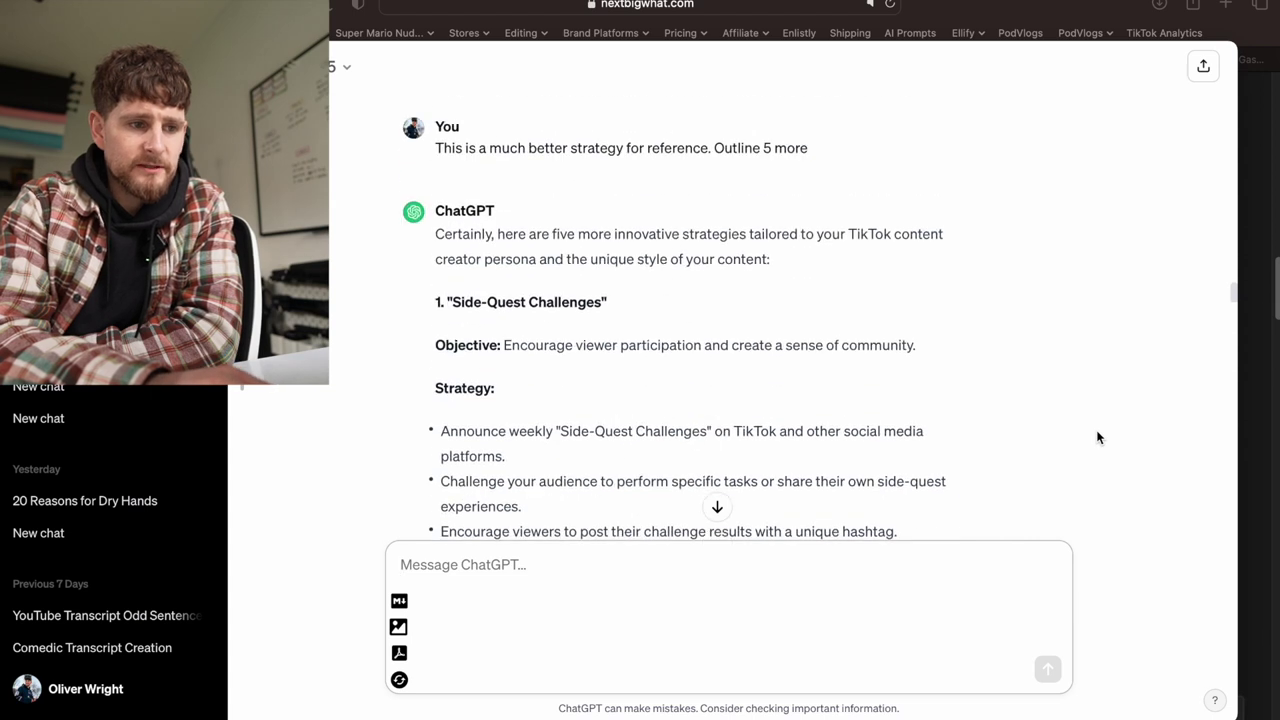
- Send ChatGPT the follow-up prompt "give me 10 more and make them progressively more innovative"
scroll(1097, 437, "up", 3)
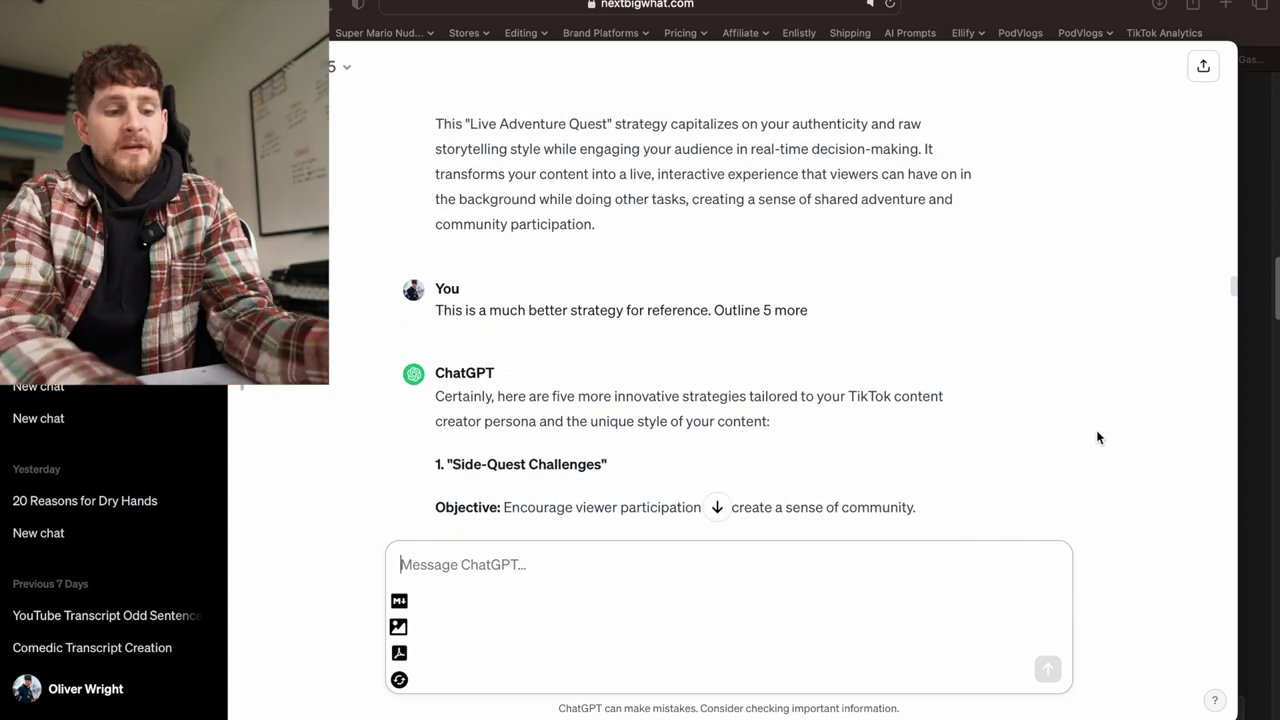
type("give me 10 more")
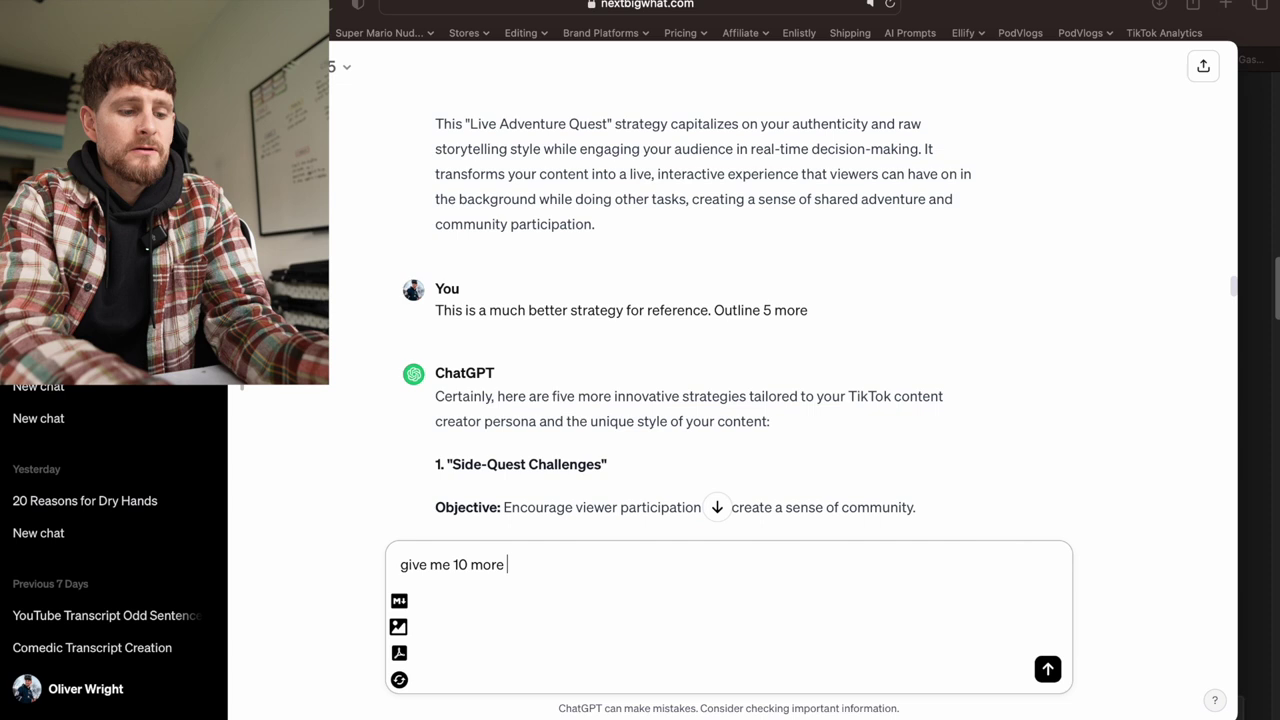
type(" and make them ")
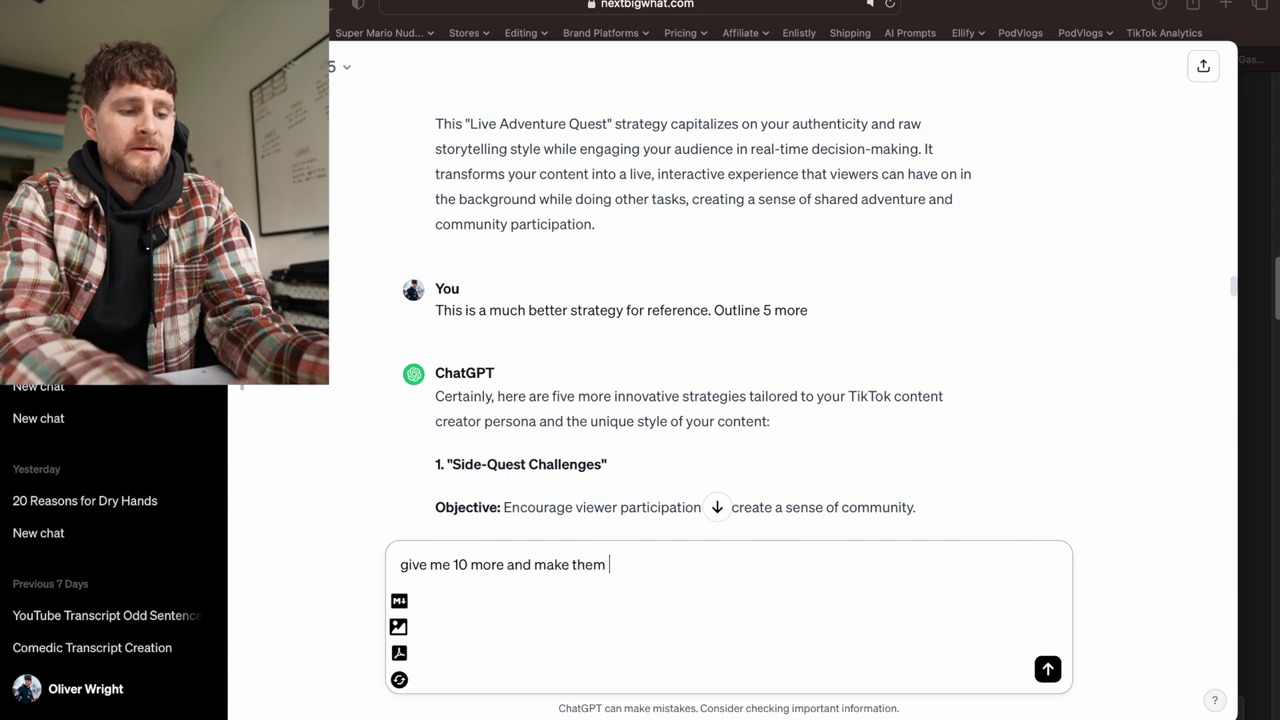
type("progressively ")
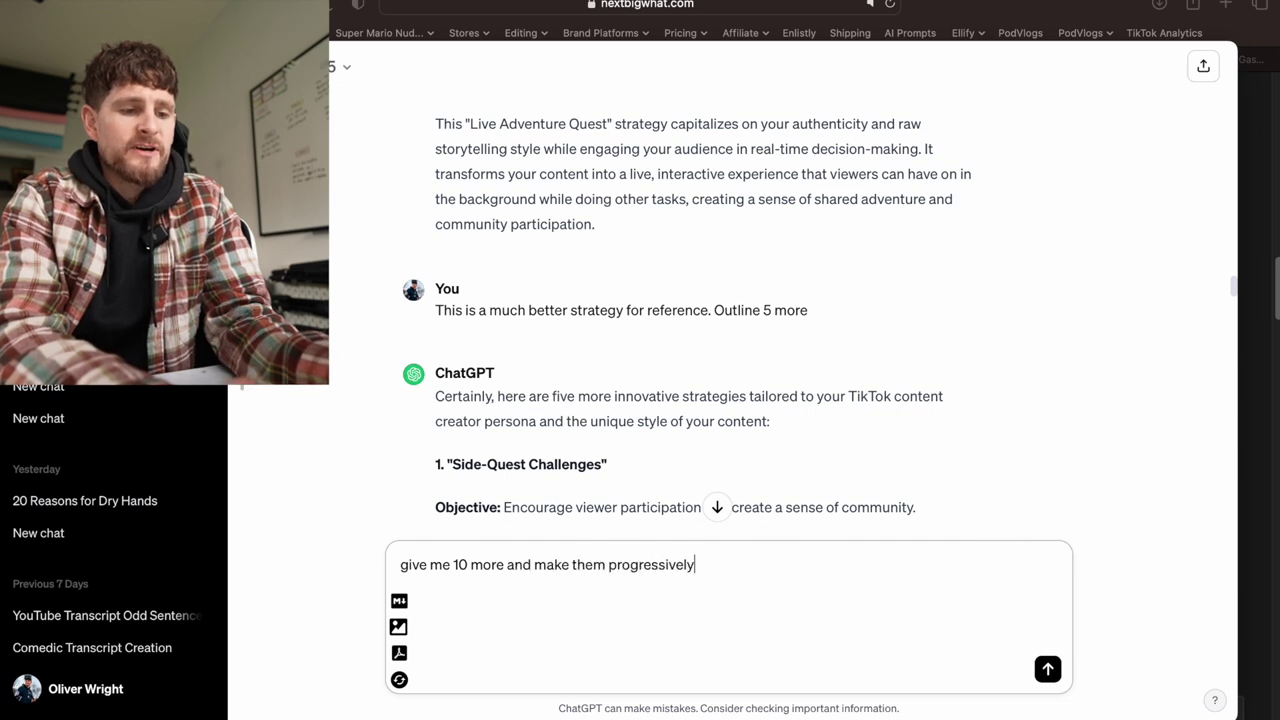
type("more inn")
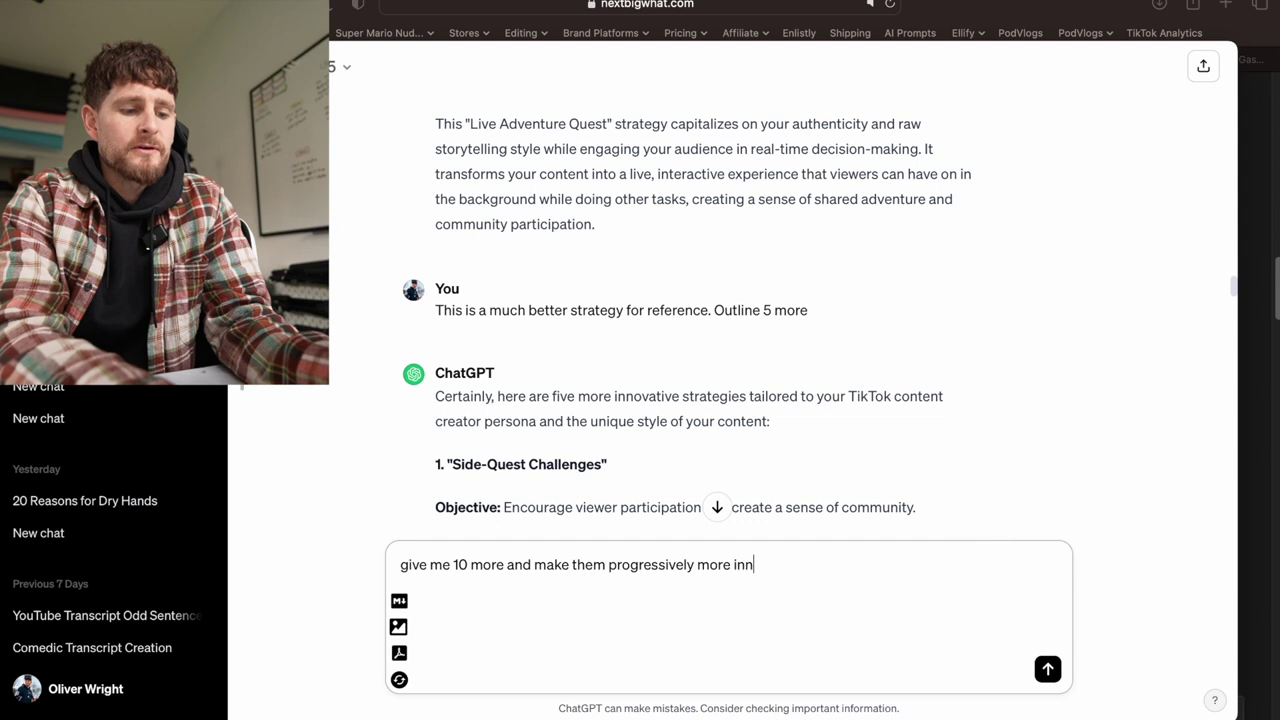
type("ovative")
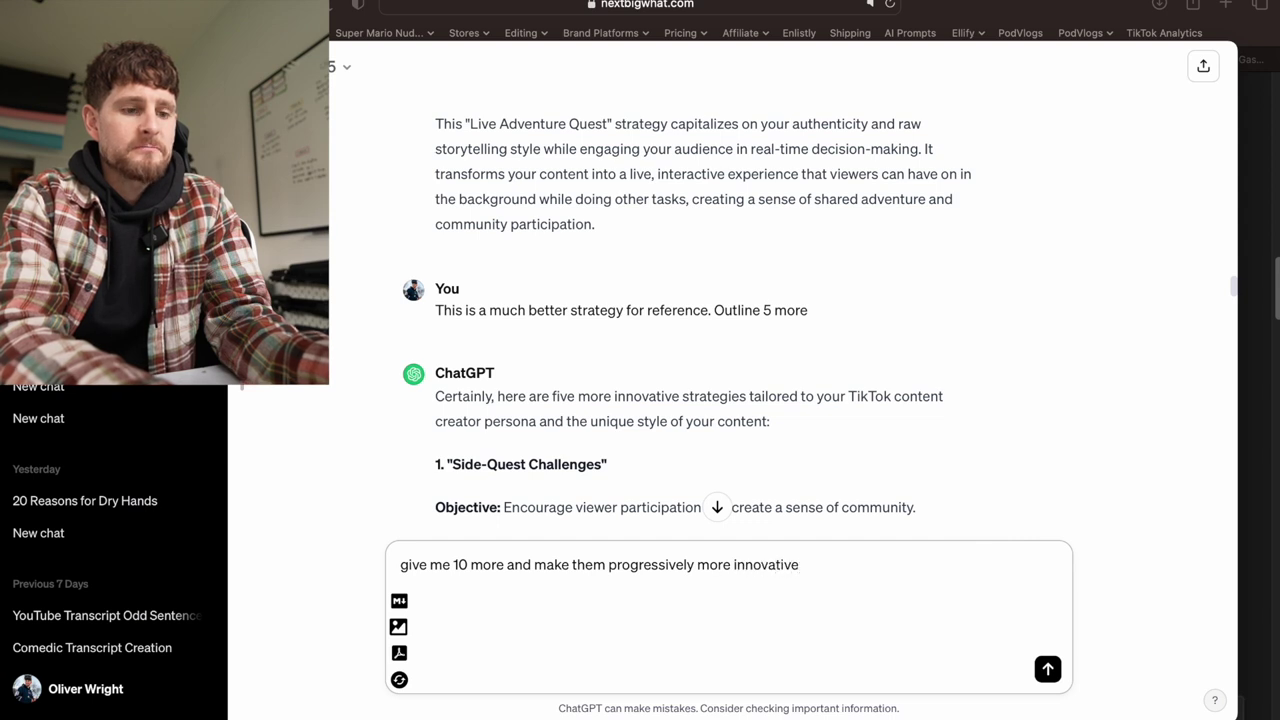
key("Return")
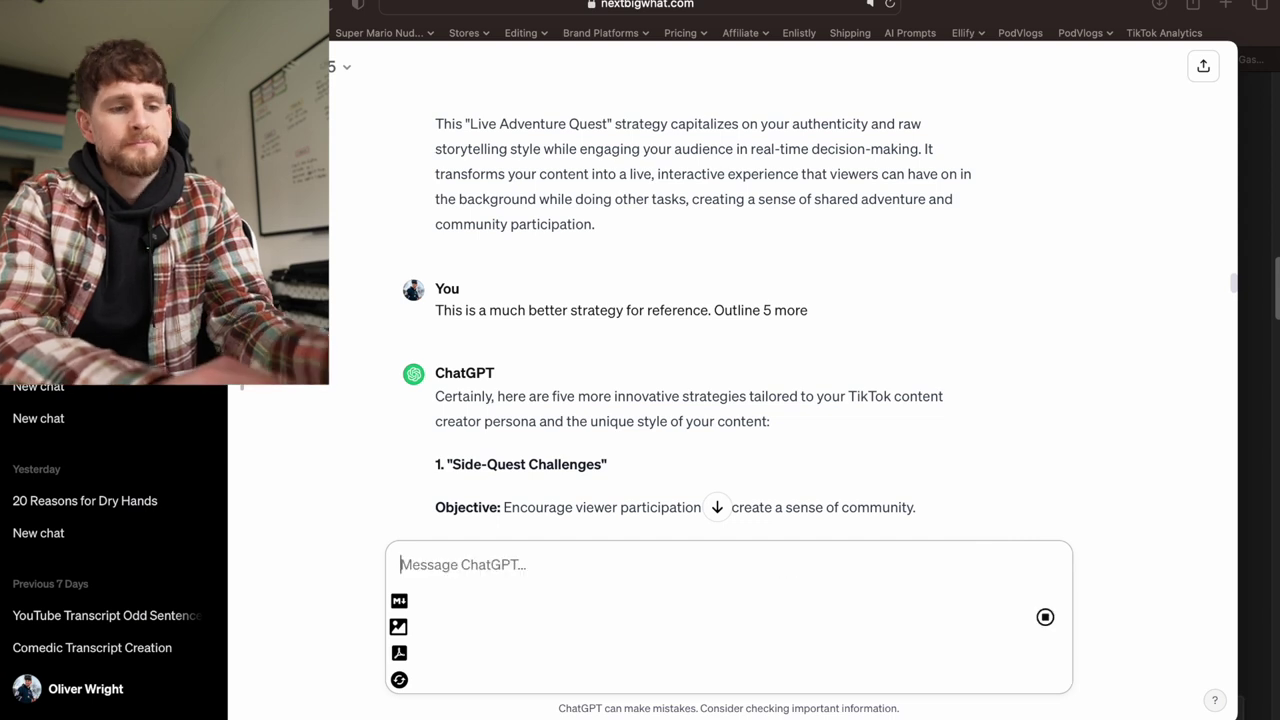
- Skim the earlier strategies from "Viewer-Supported Quests" to the re-outlined "Character Development Polls" while the new answer generates
scroll(817, 390, "down", 15)
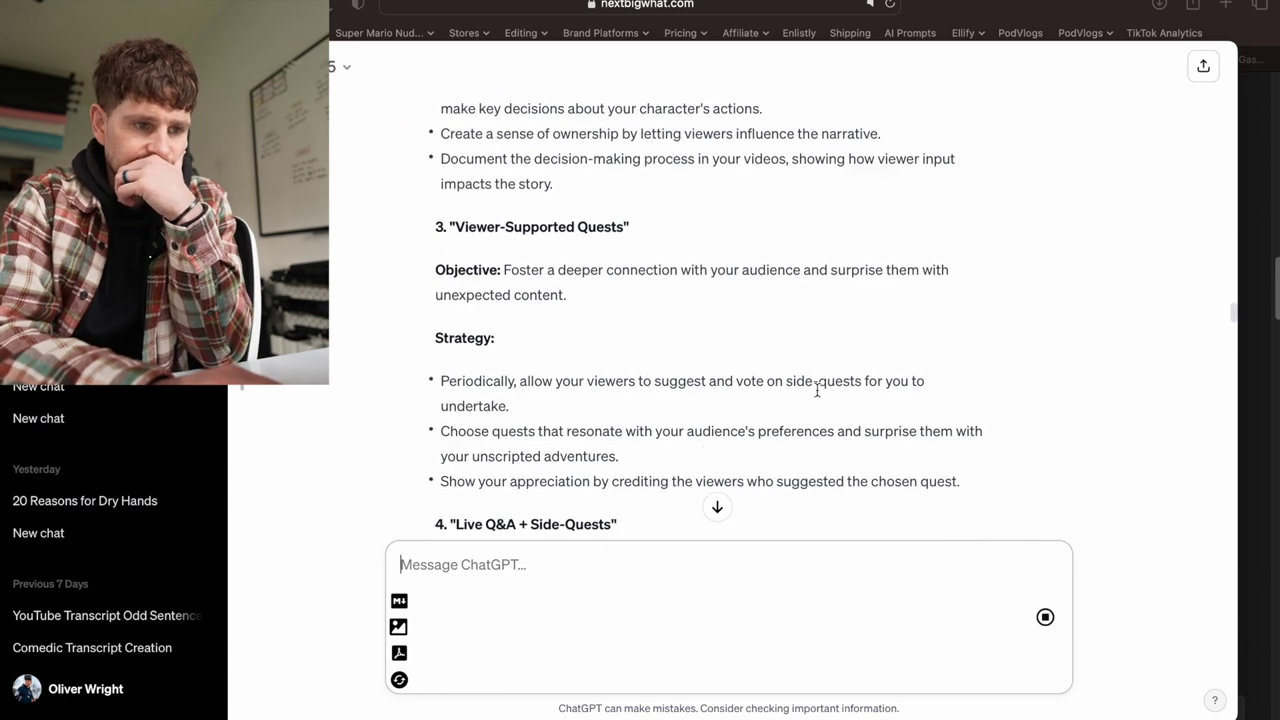
scroll(817, 390, "down", 3)
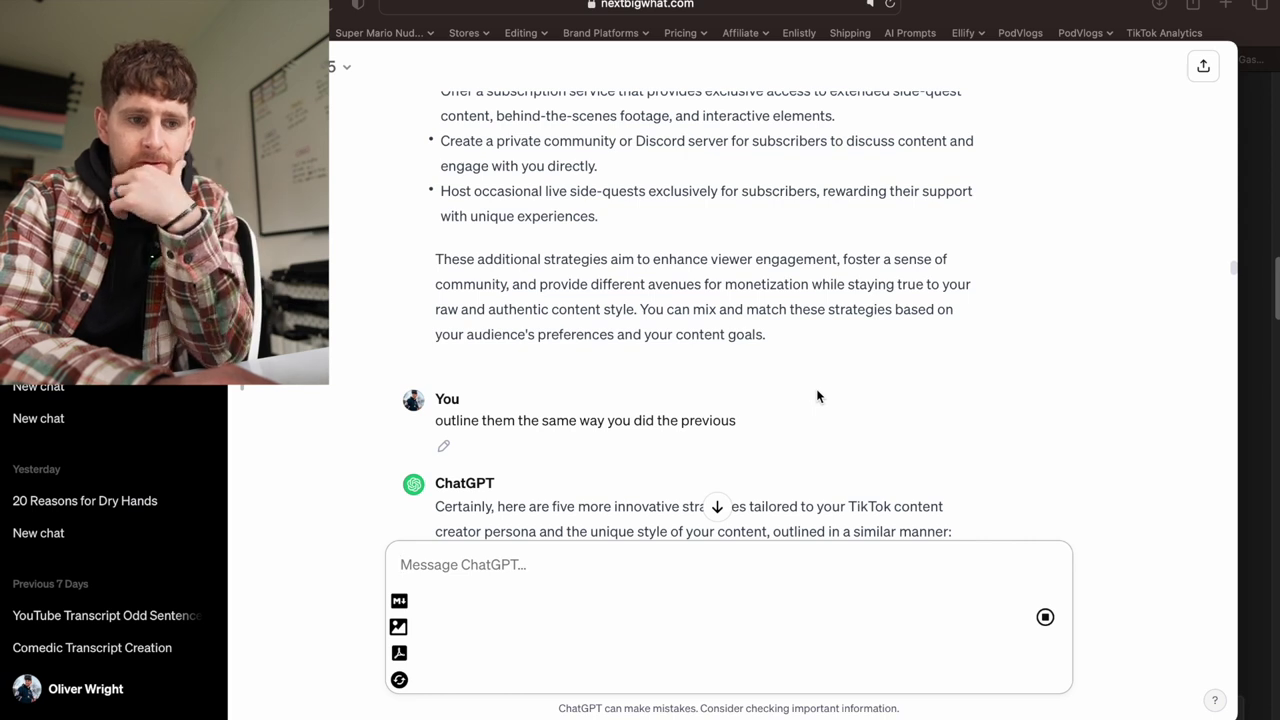
scroll(817, 396, "down", 3)
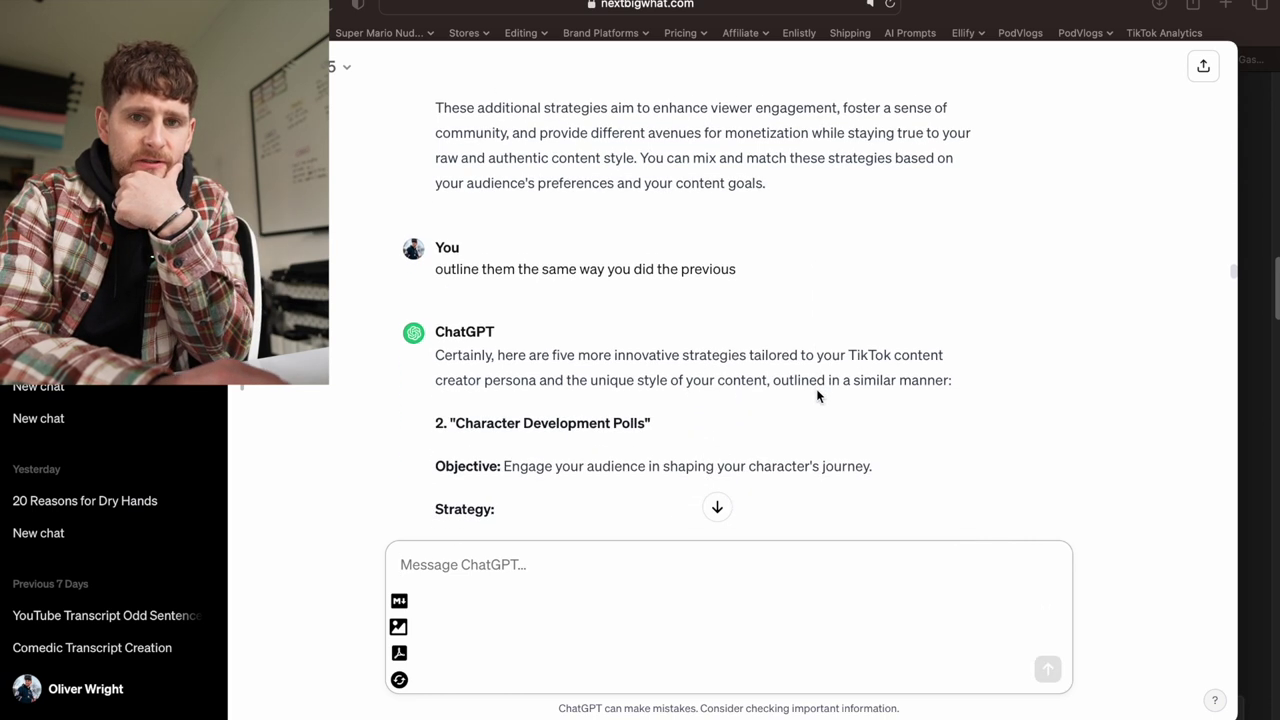
scroll(817, 396, "down", 1)
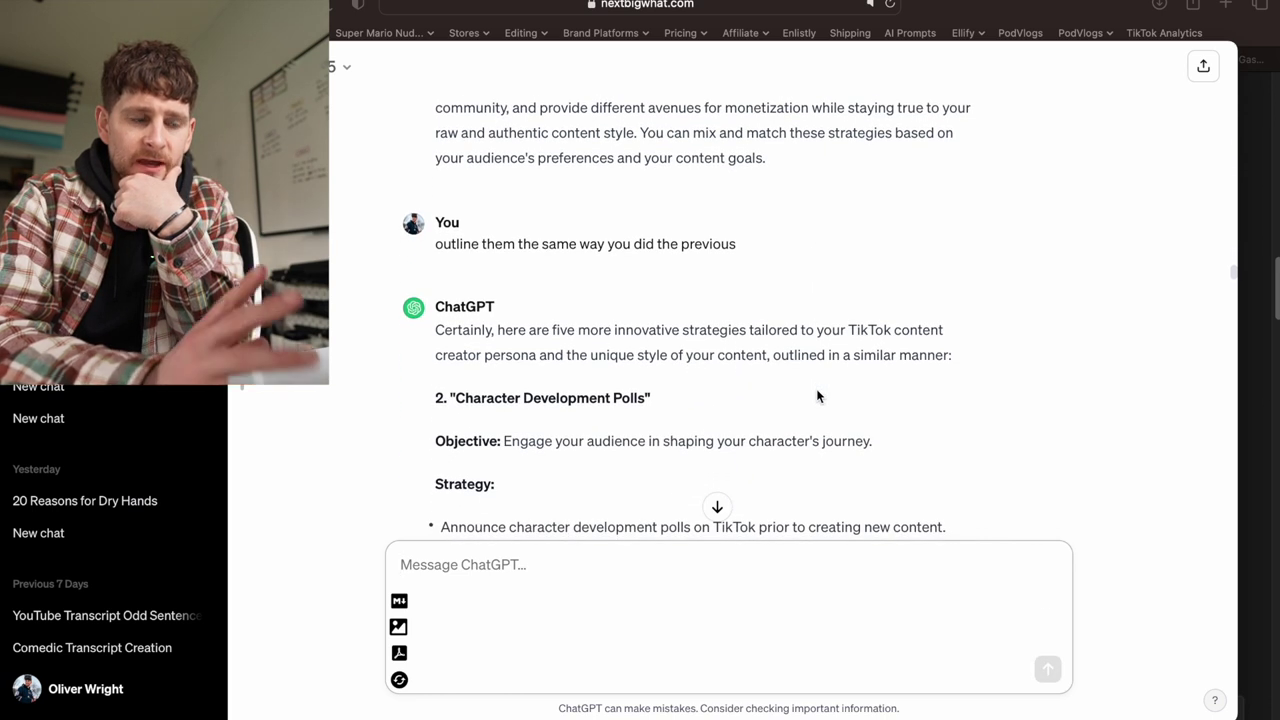
scroll(813, 385, "down", 6)
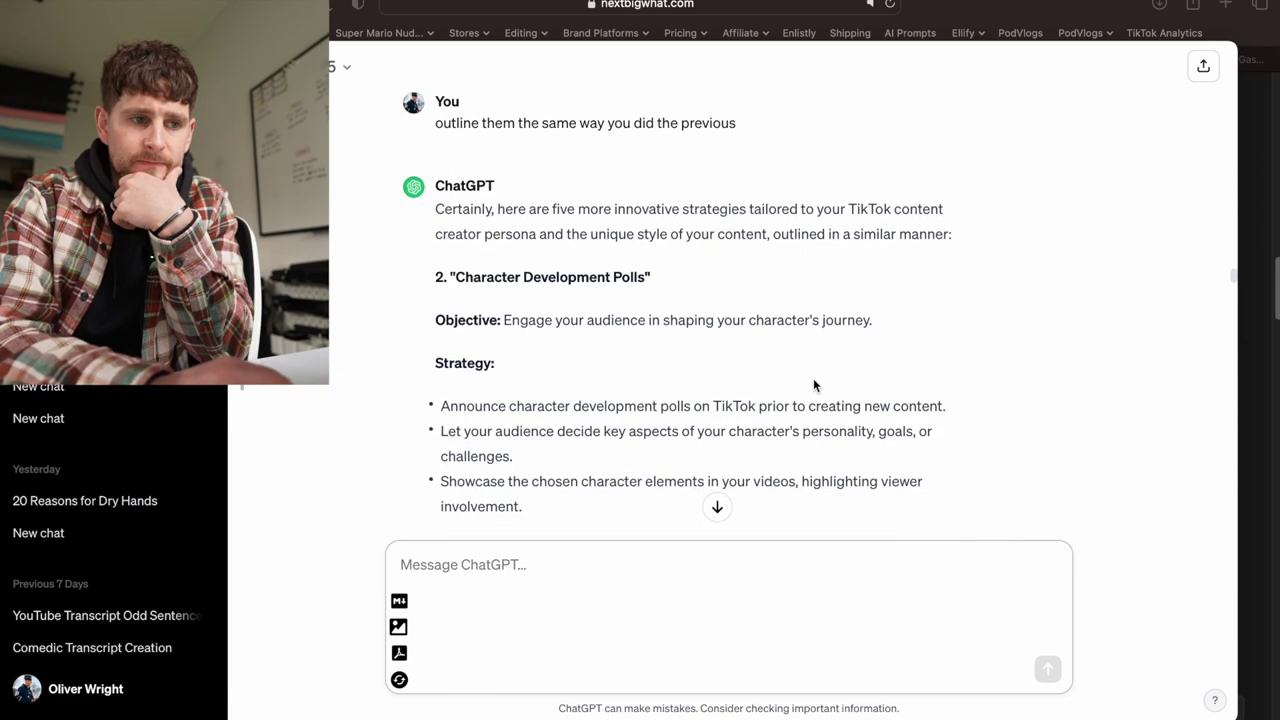
scroll(813, 385, "up", 4)
scroll(810, 360, "down", 10)
- Skim the new answer around "The Viewer-Driven Cameo" and "Reverse Side-Quests", and return to the prompt requesting 10 more strategies
scroll(809, 349, "down", 15)
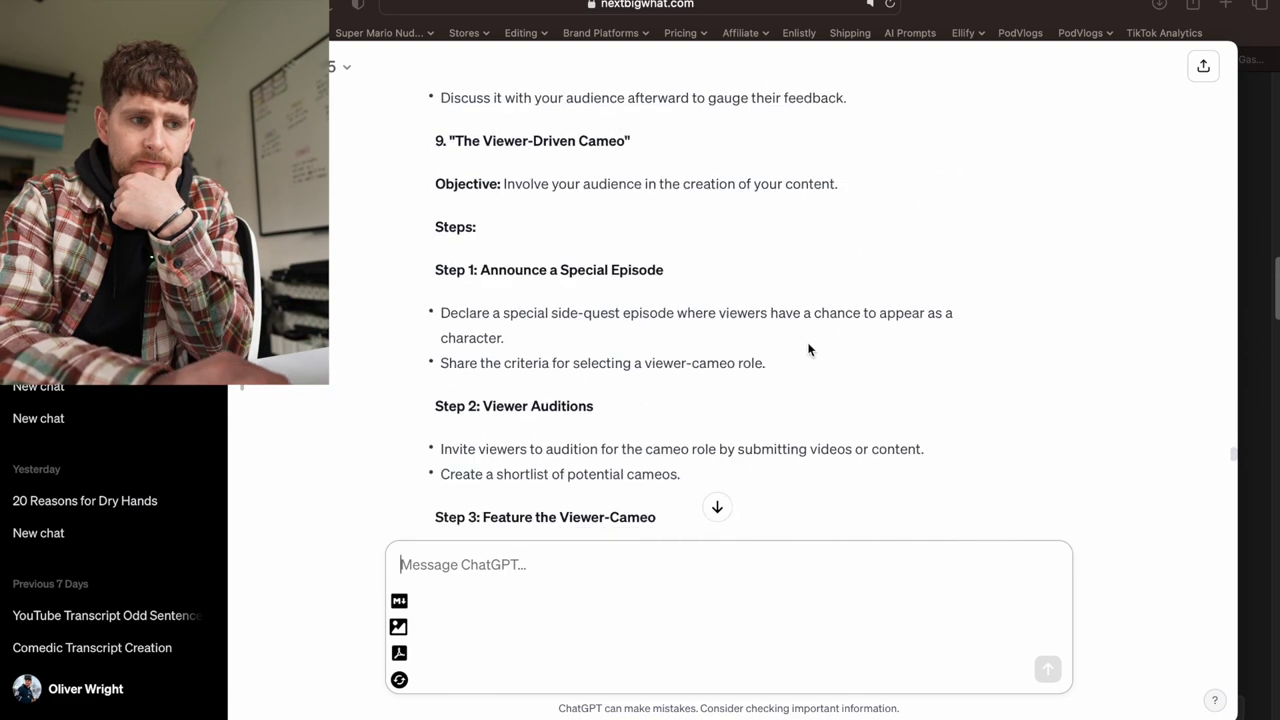
scroll(808, 291, "up", 10)
scroll(808, 291, "up", 2)
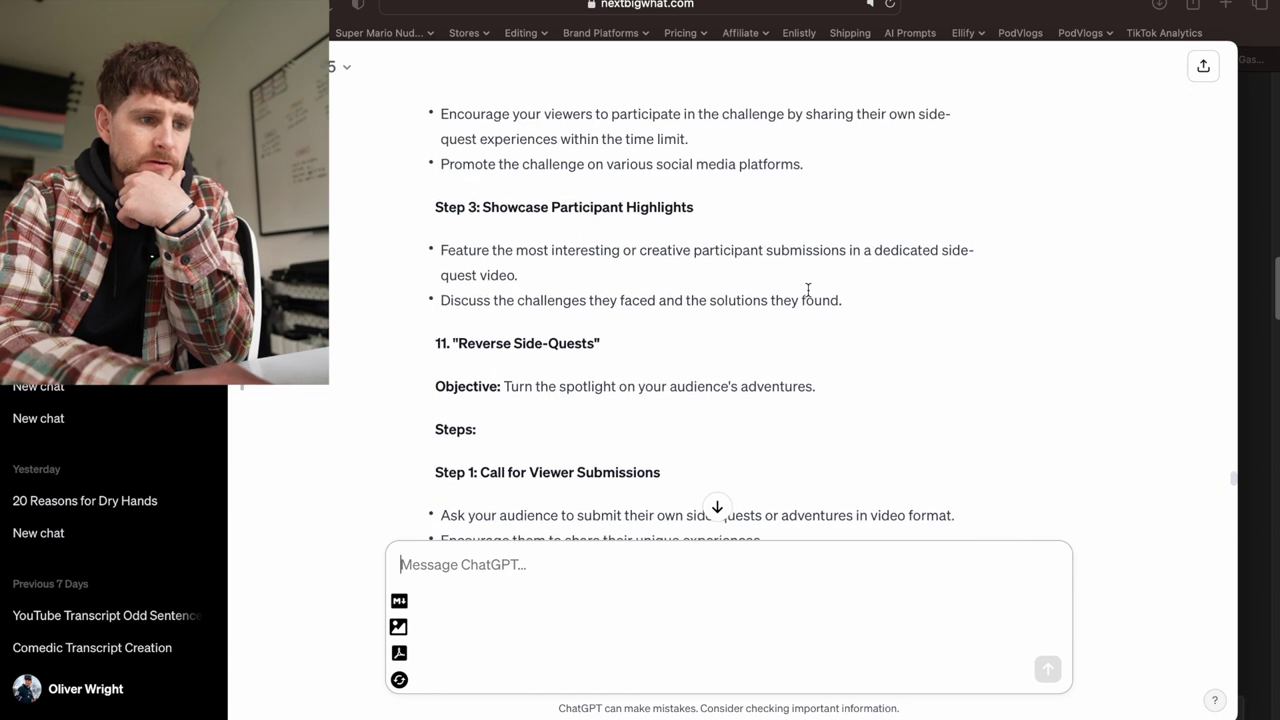
scroll(808, 290, "up", 3)
scroll(808, 290, "up", 4)
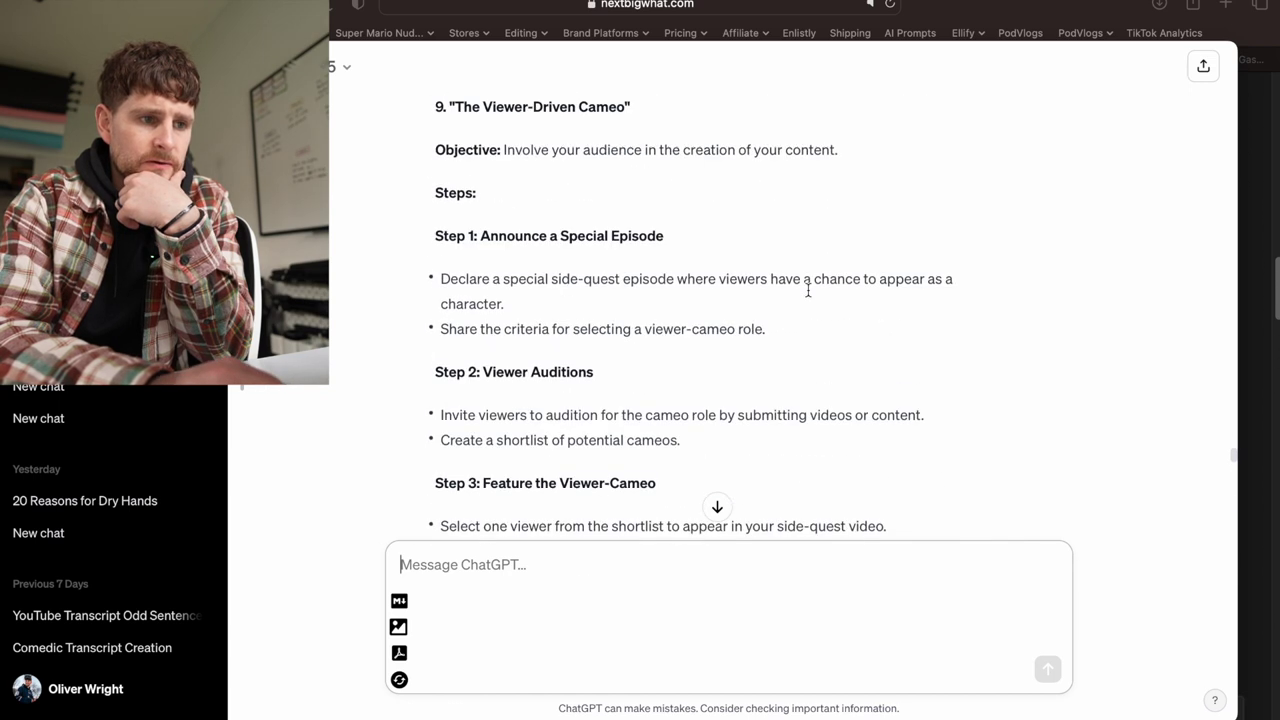
scroll(808, 292, "up", 1)
scroll(808, 295, "up", 5)
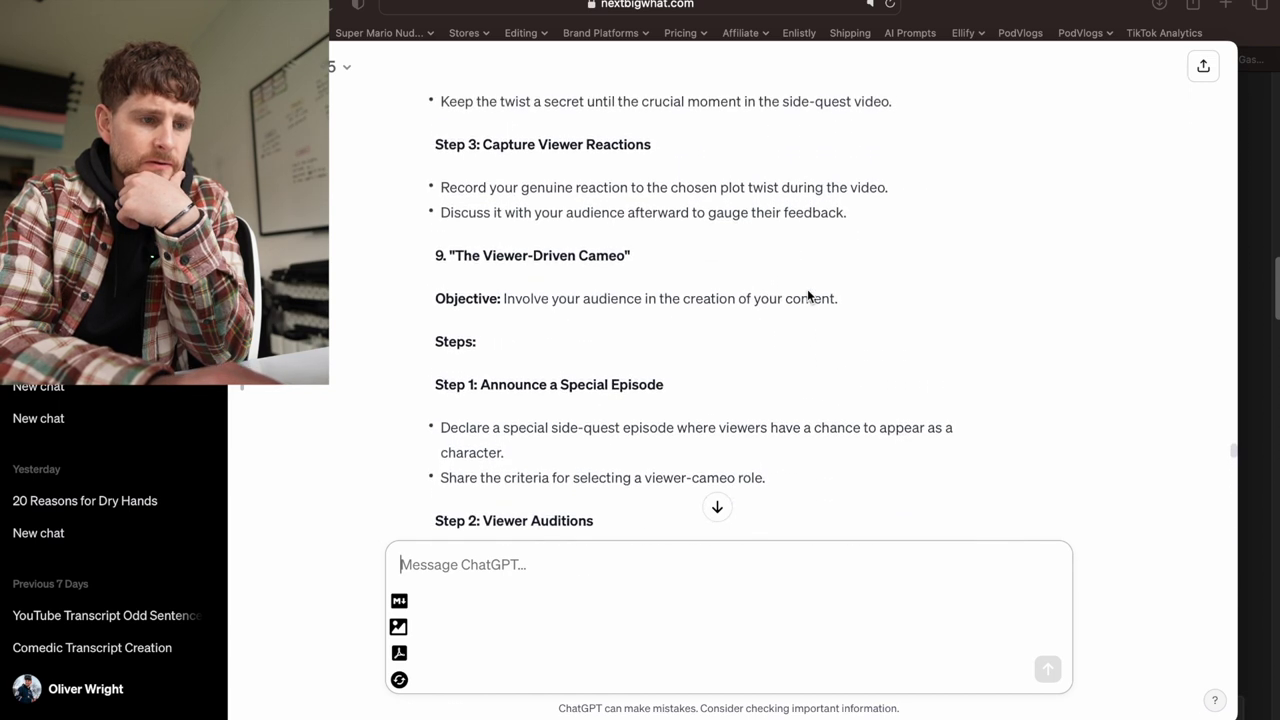
scroll(808, 292, "up", 8)
scroll(808, 290, "up", 6)
scroll(806, 294, "down", 2)
scroll(1071, 465, "down", 2)
scroll(1072, 465, "down", 1)
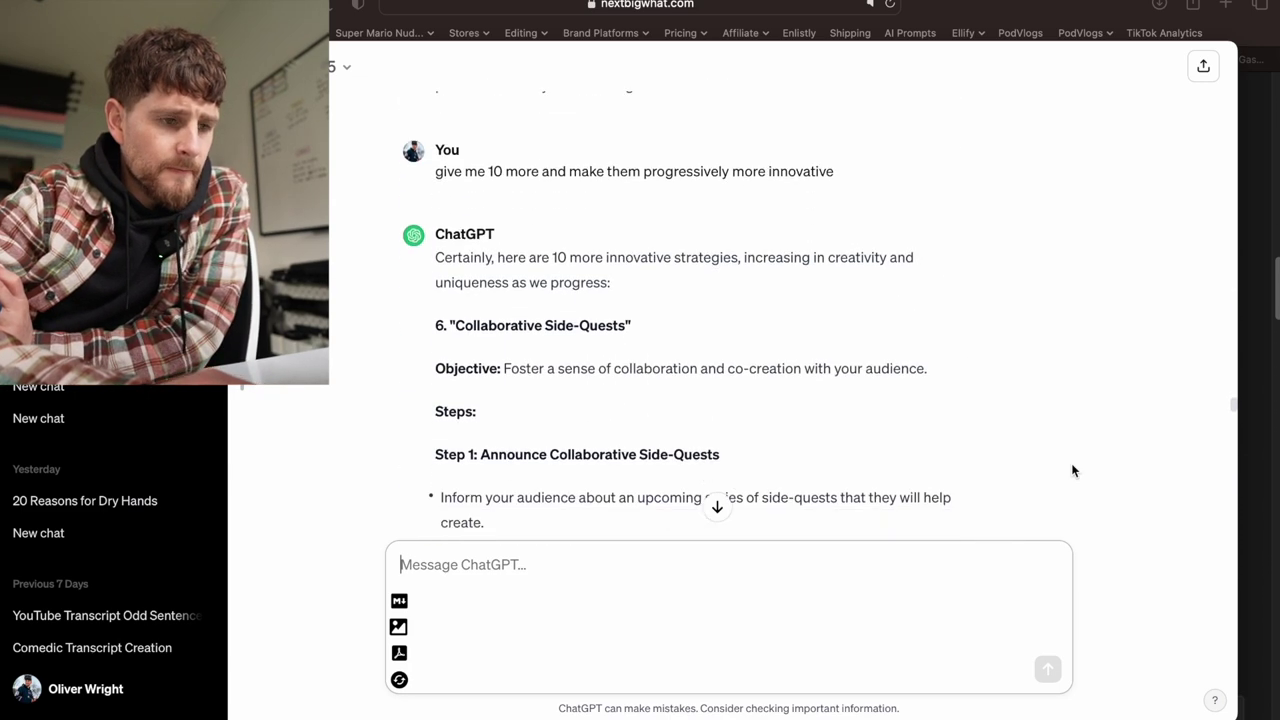
- Read the objective and the first steps of strategy 6, "Collaborative Side-Quests", marking its title while reading
scroll(1072, 464, "down", 1)
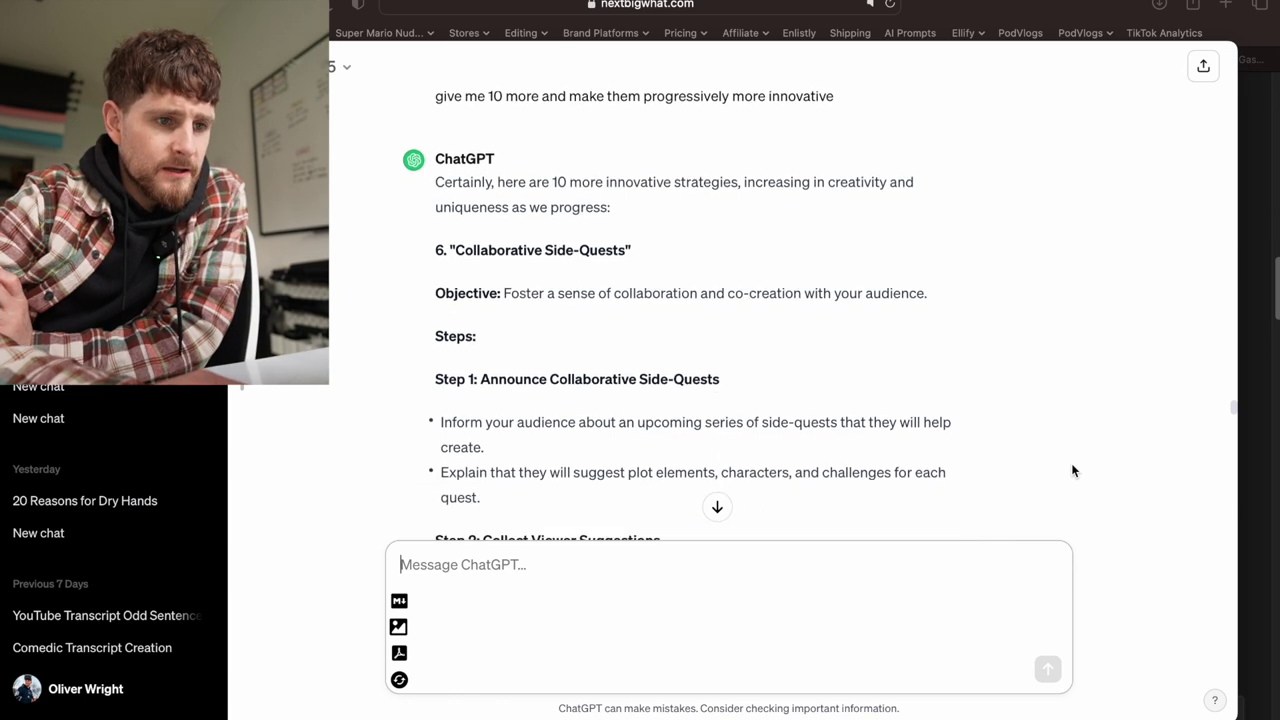
scroll(1071, 463, "down", 2)
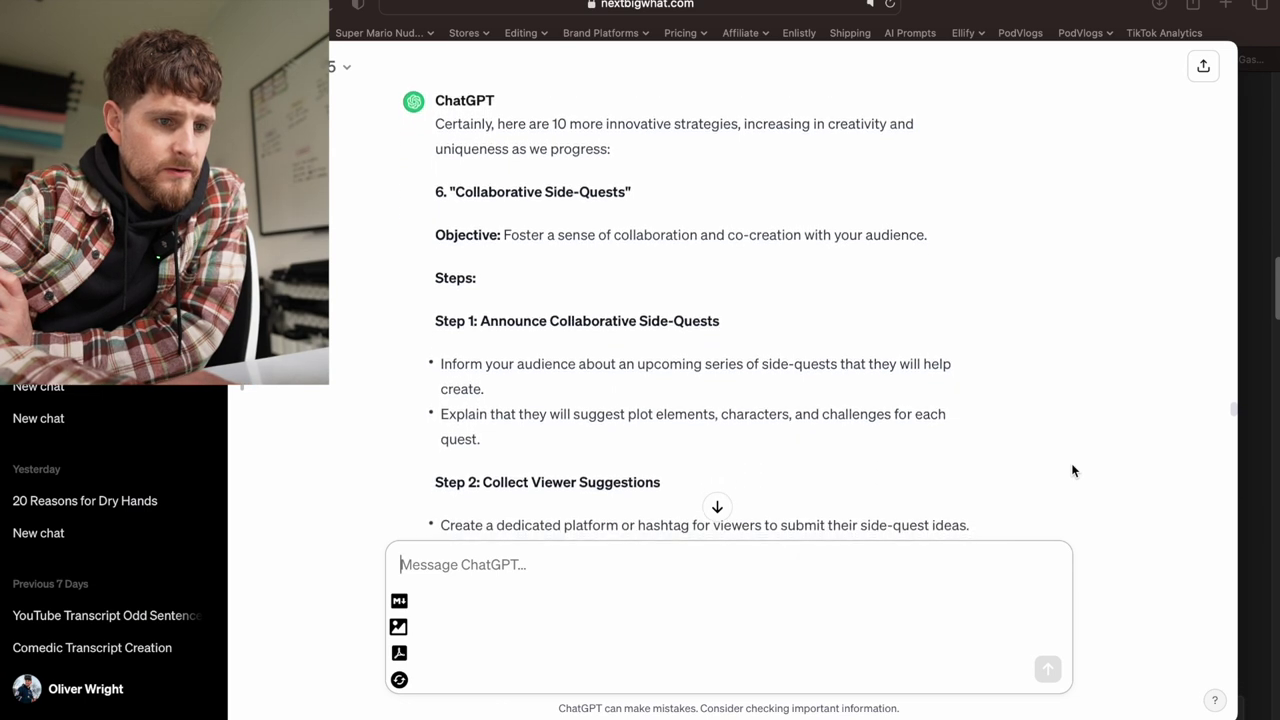
scroll(1071, 463, "down", 1)
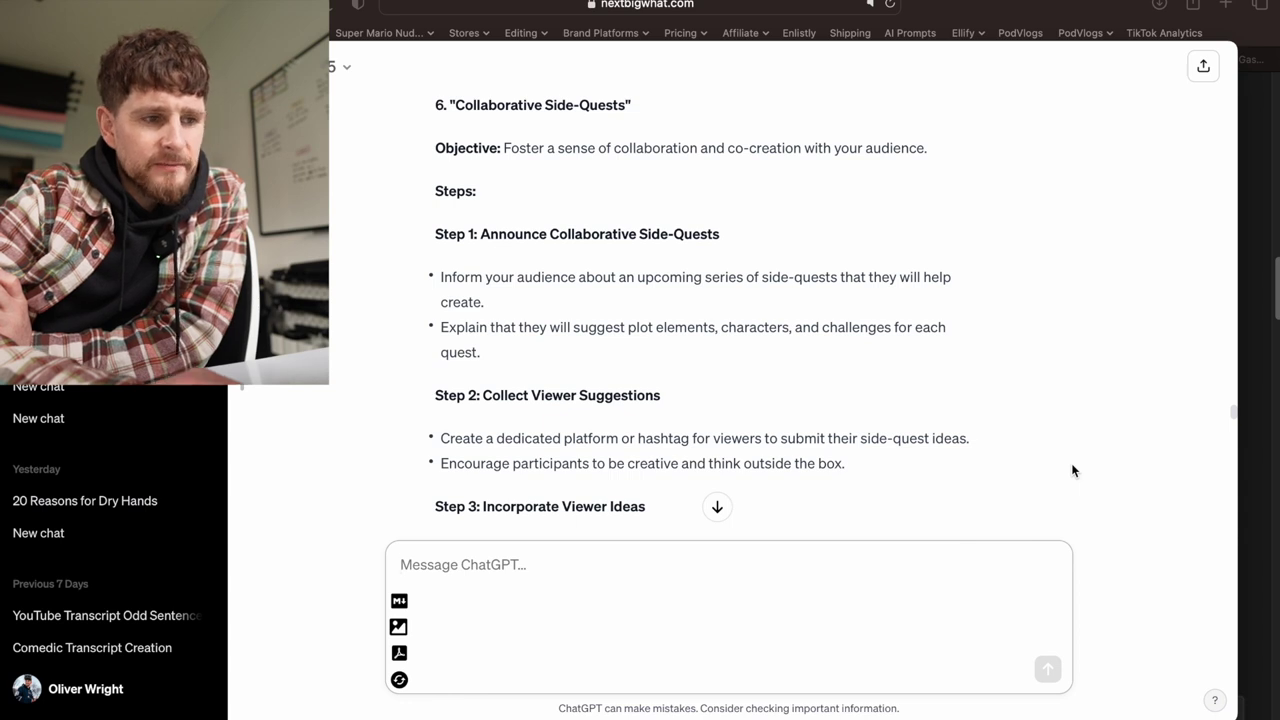
left_click_drag(456, 105, 623, 106)
left_click(629, 105)
scroll(629, 105, "up", 2)
scroll(629, 104, "up", 2)
scroll(629, 104, "down", 4)
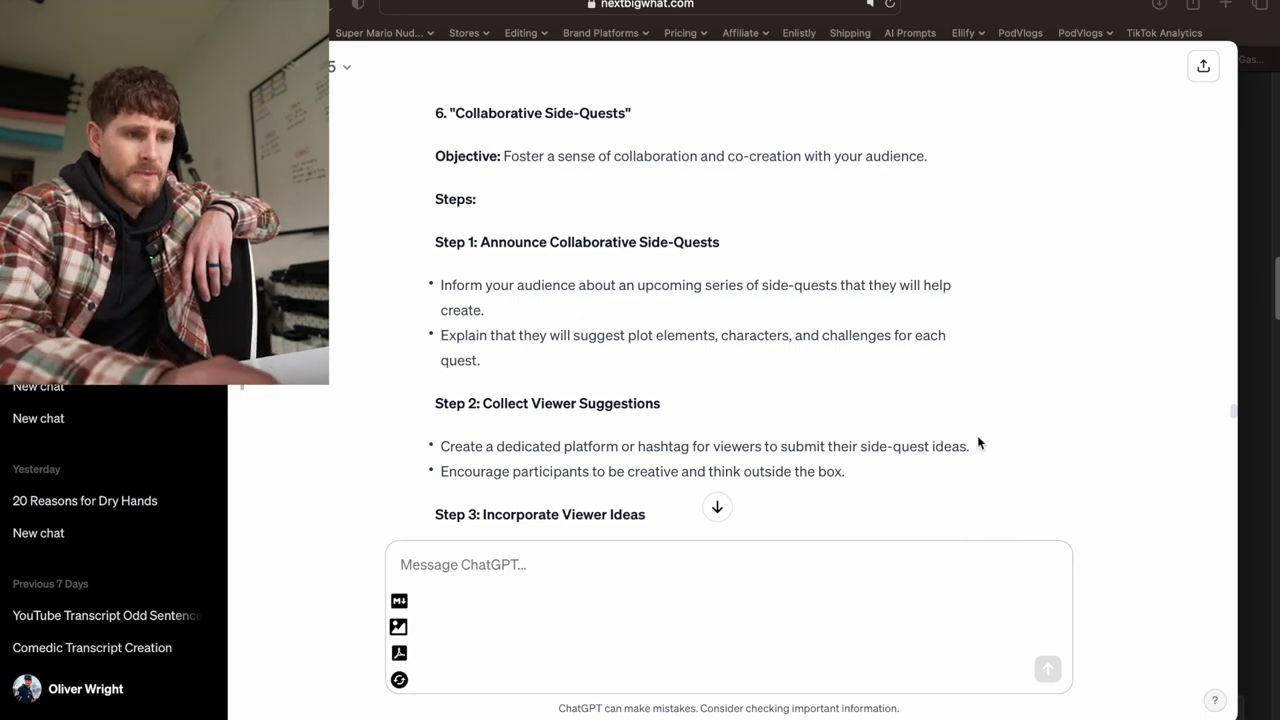
- Read strategy 7, "Interactive 'Choose Your Path' Side-Quests", from its objective through Step 3: Multiple Outcomes
scroll(978, 440, "down", 5)
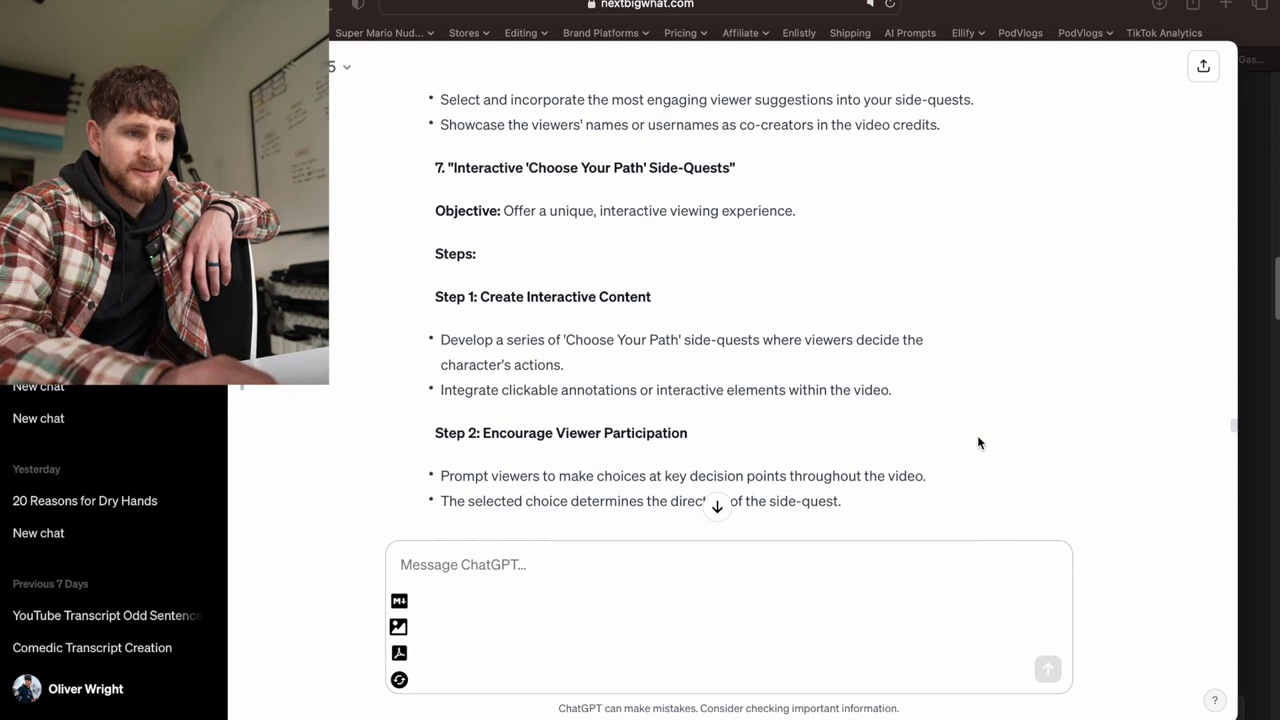
scroll(978, 437, "up", 2)
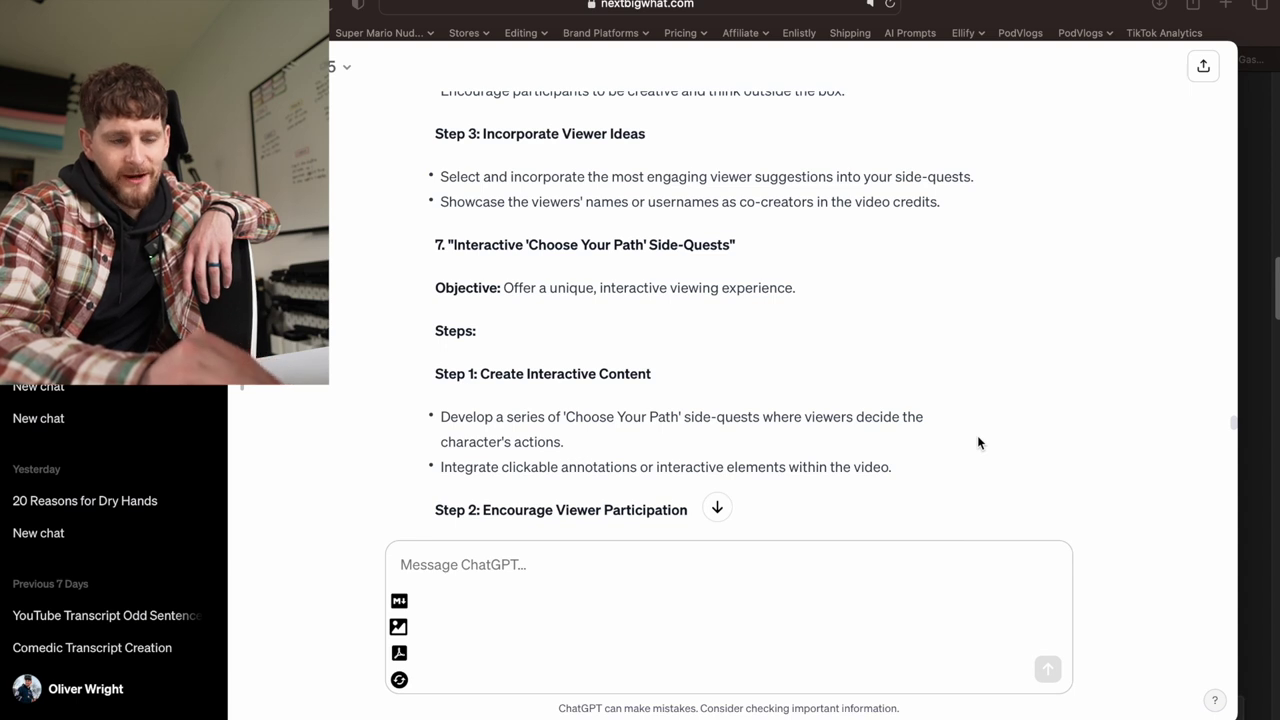
scroll(977, 442, "down", 1)
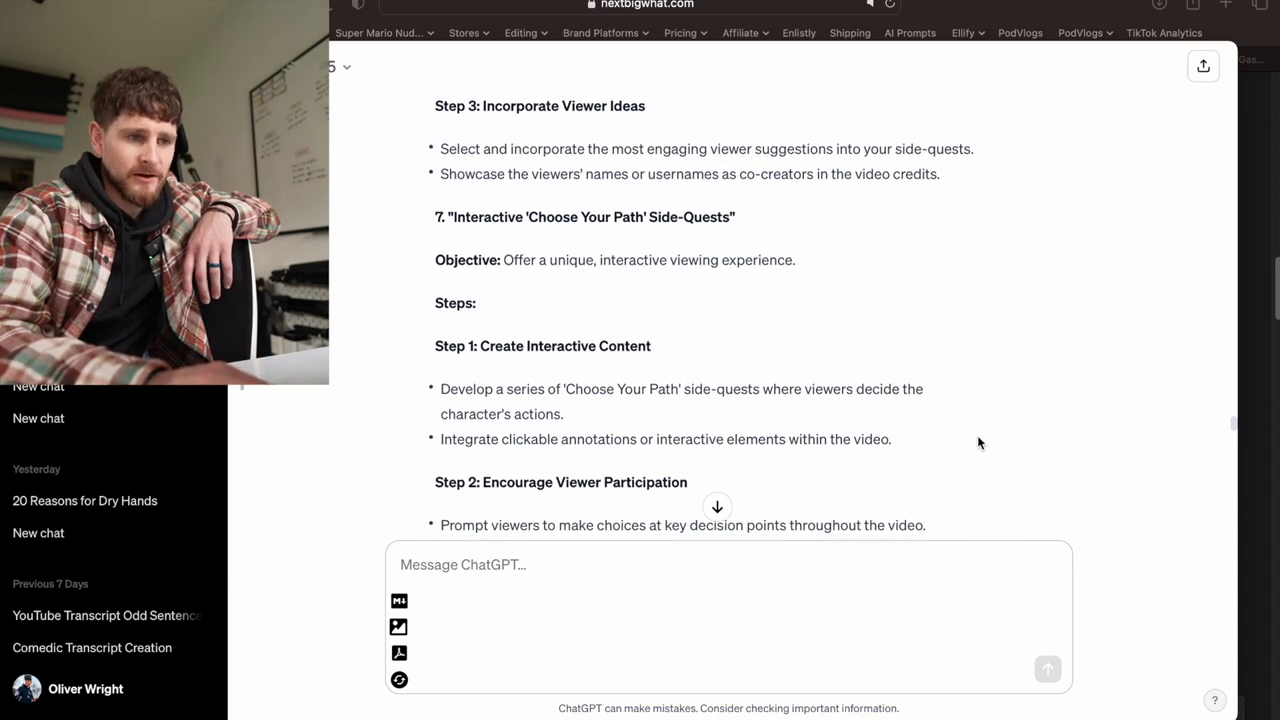
scroll(978, 442, "down", 2)
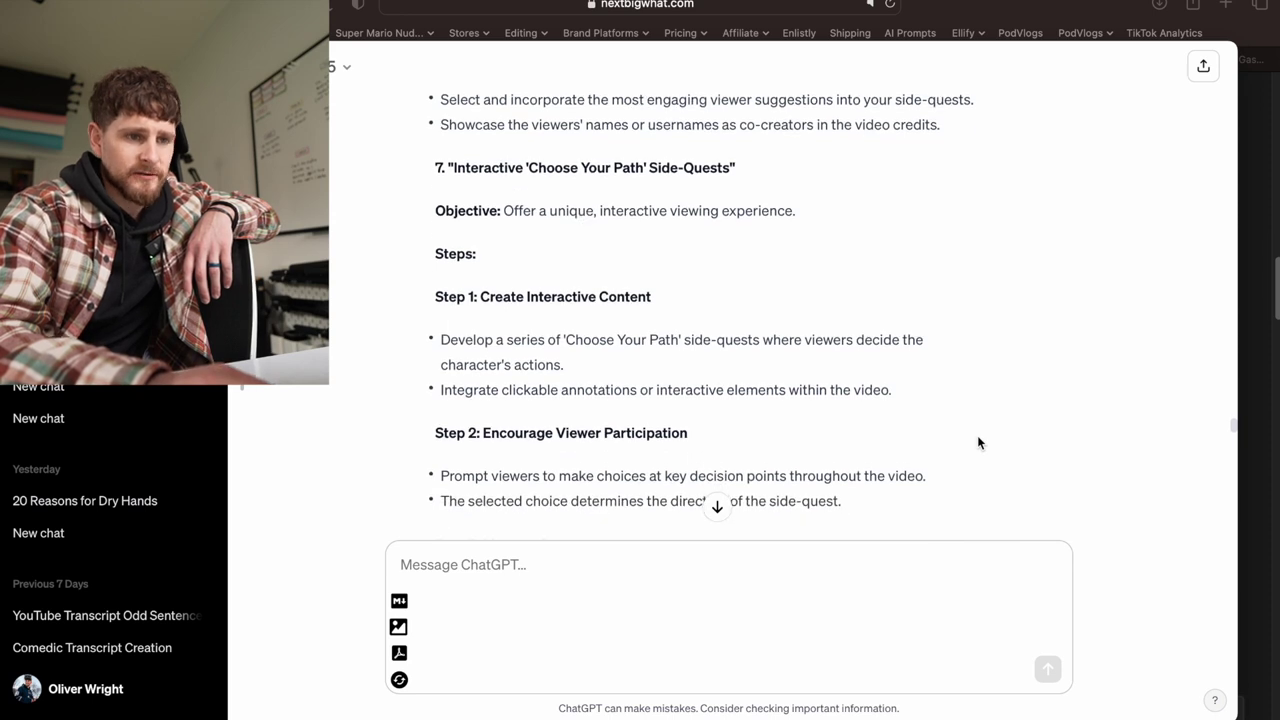
scroll(977, 443, "down", 1)
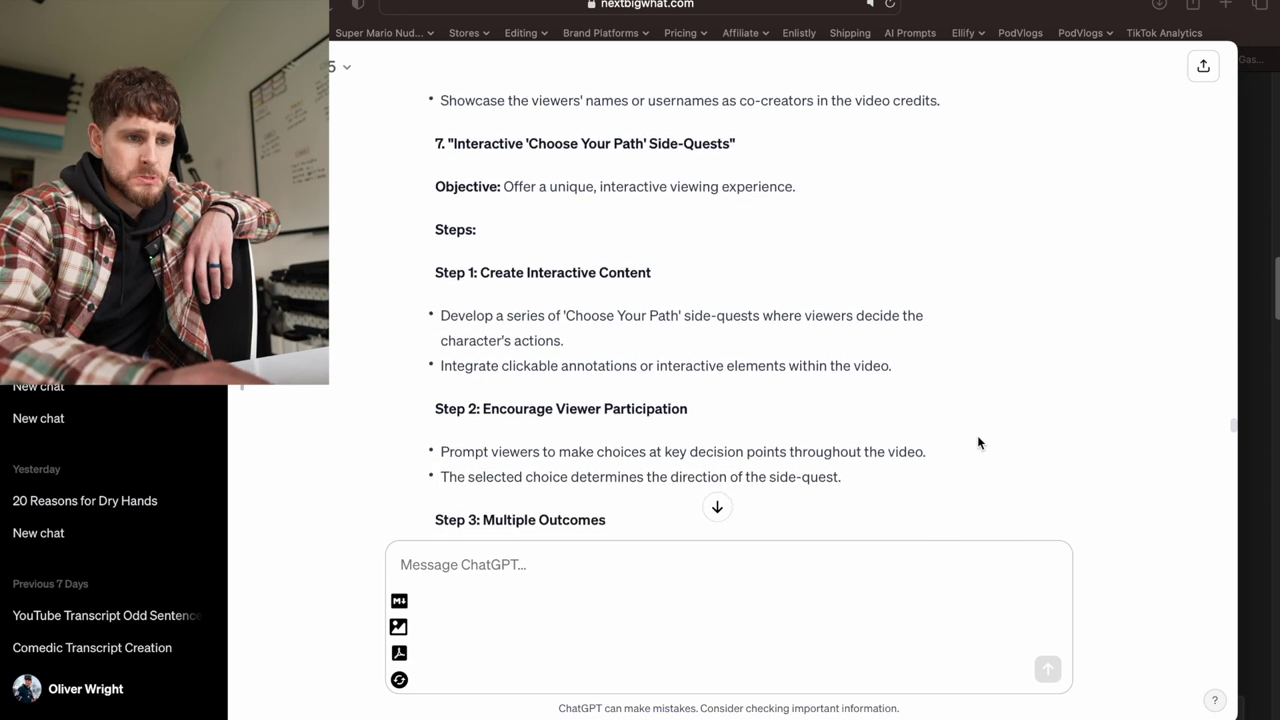
scroll(978, 443, "down", 1)
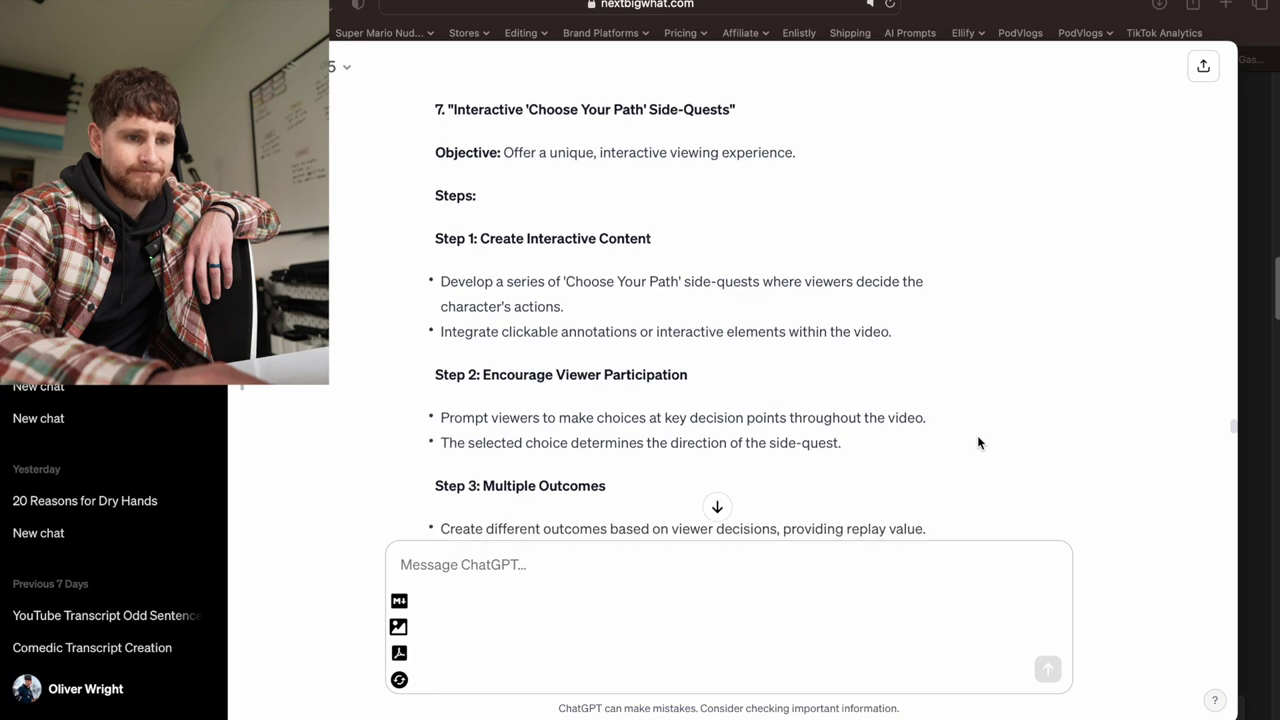
scroll(978, 443, "down", 1)
scroll(978, 443, "down", 1)
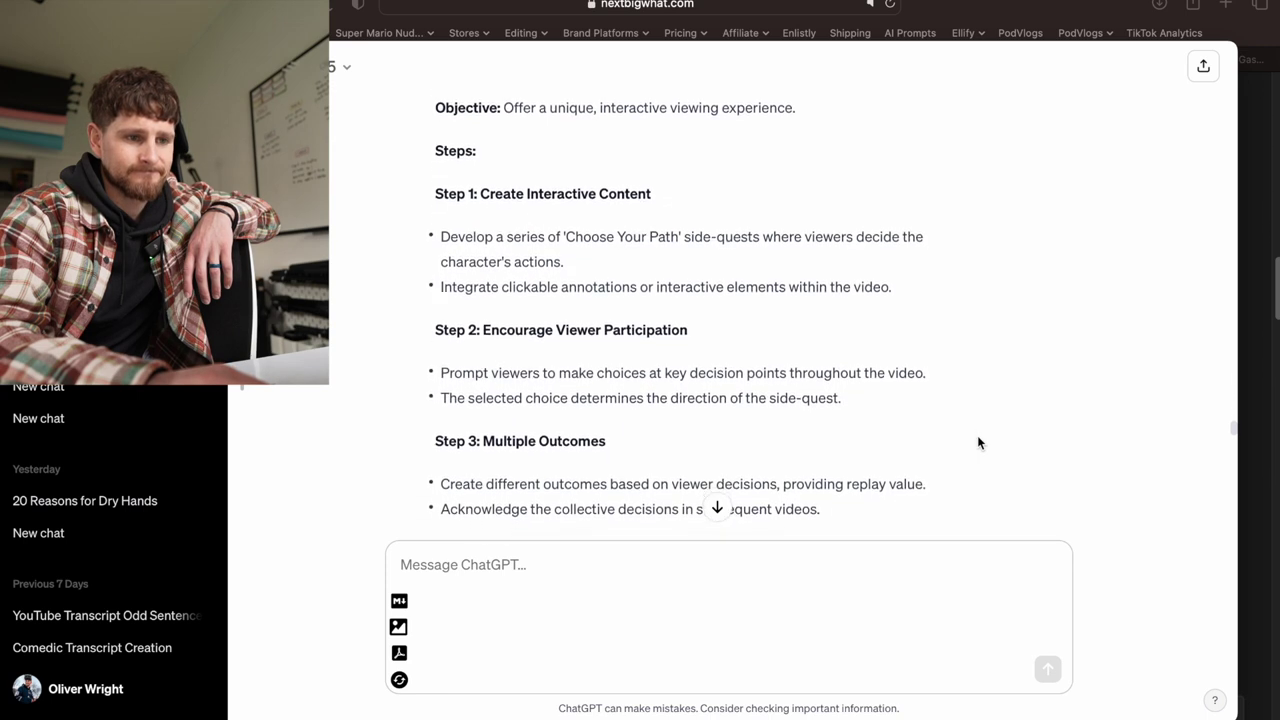
scroll(978, 443, "down", 1)
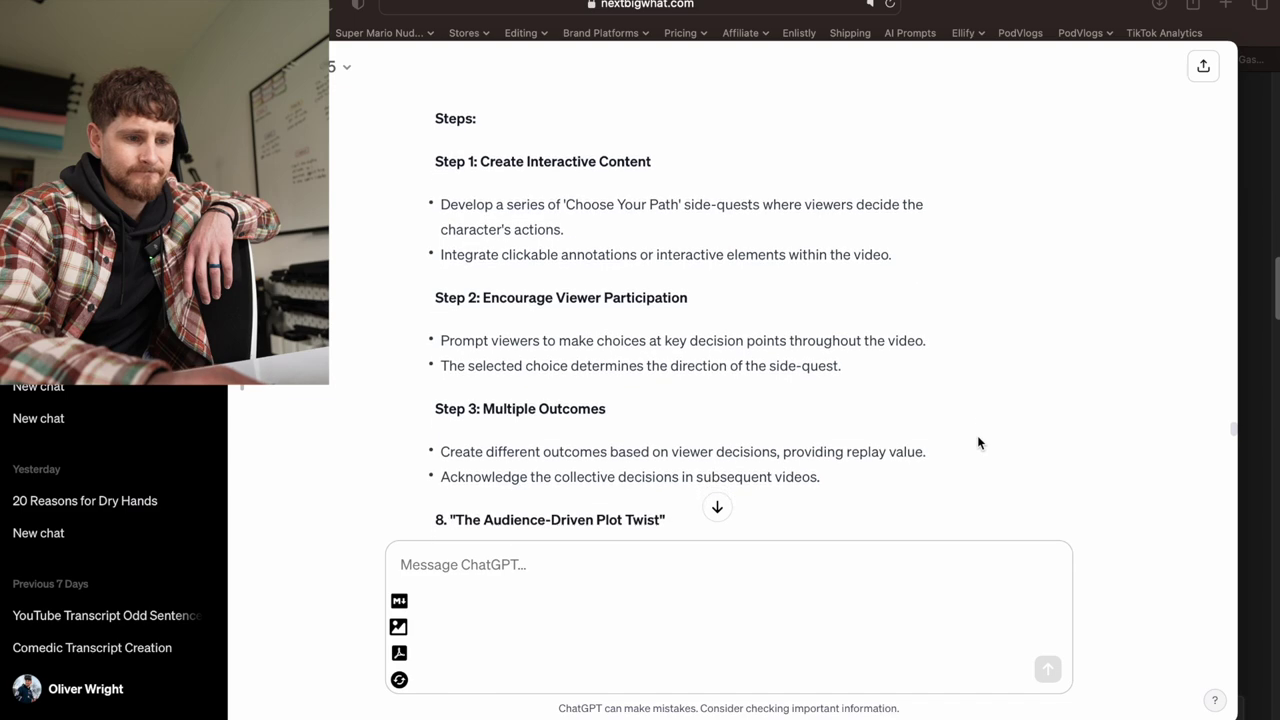
- Read strategy 8, "The Audience-Driven Plot Twist", through Step 3, and continue to the opening of "The Viewer-Driven Cameo"
scroll(978, 443, "down", 3)
scroll(978, 443, "down", 8)
scroll(978, 443, "down", 2)
scroll(978, 443, "up", 7)
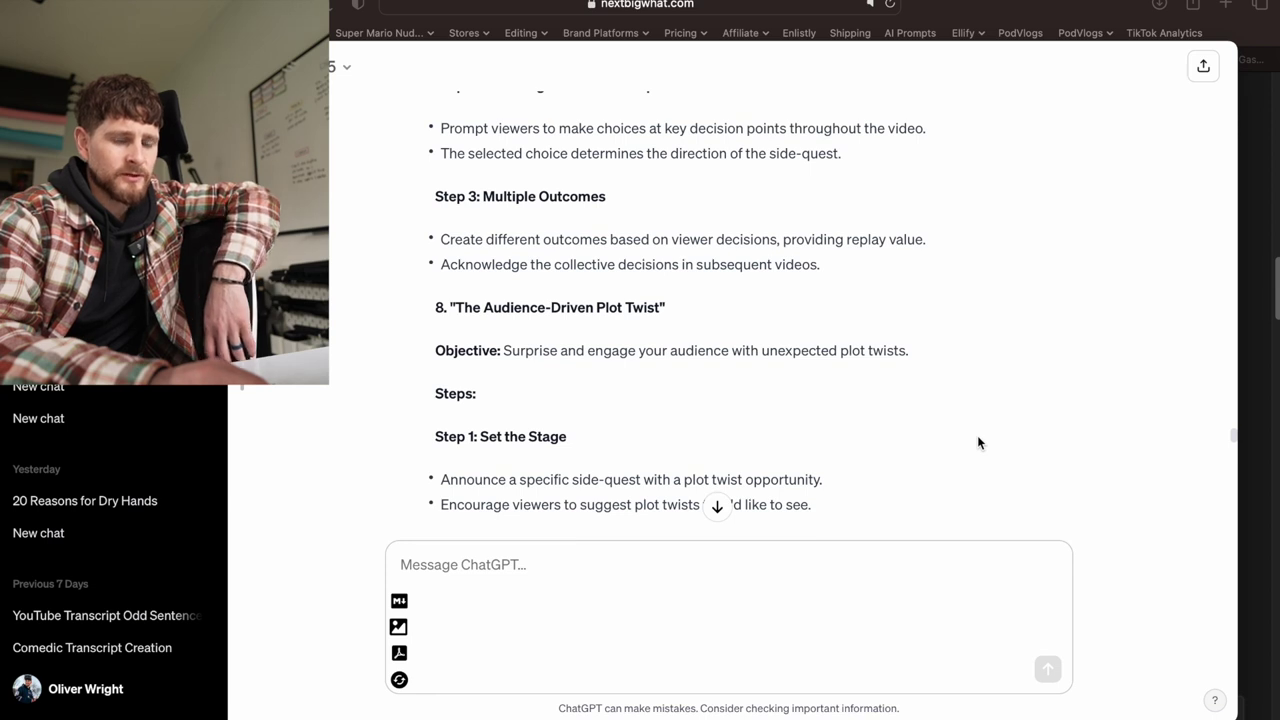
scroll(978, 443, "down", 1)
scroll(978, 440, "down", 3)
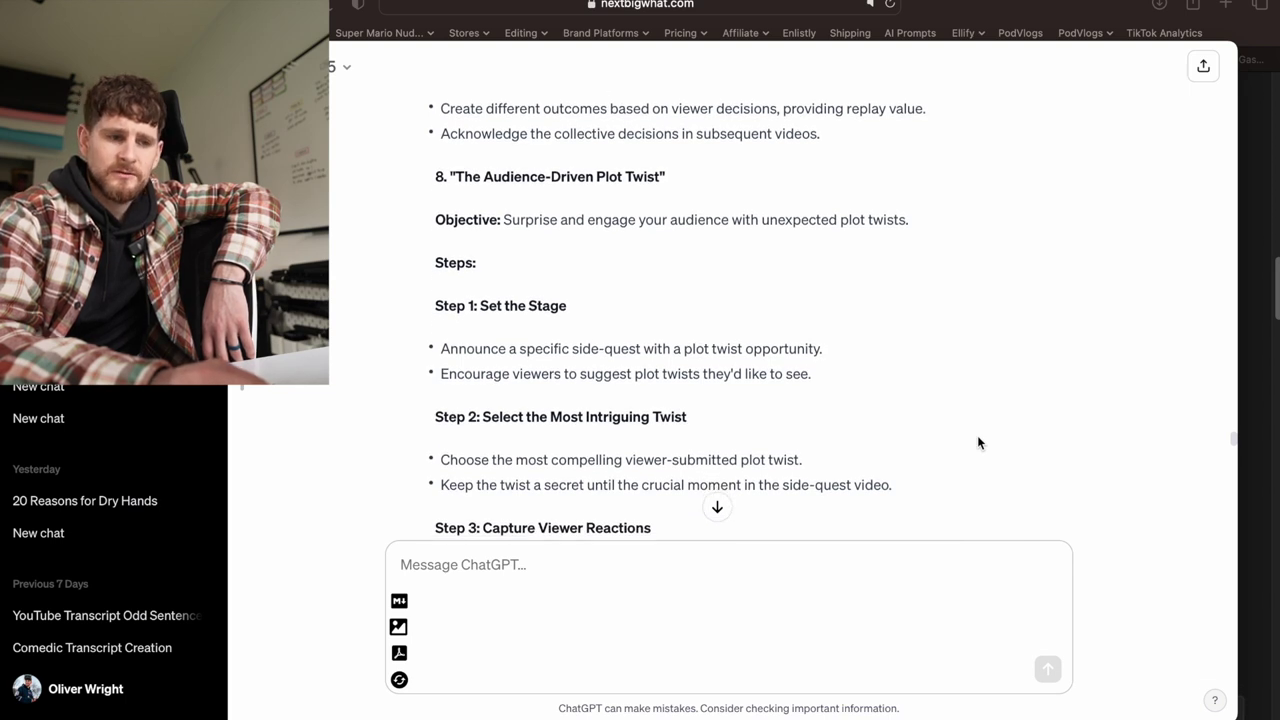
scroll(978, 437, "down", 2)
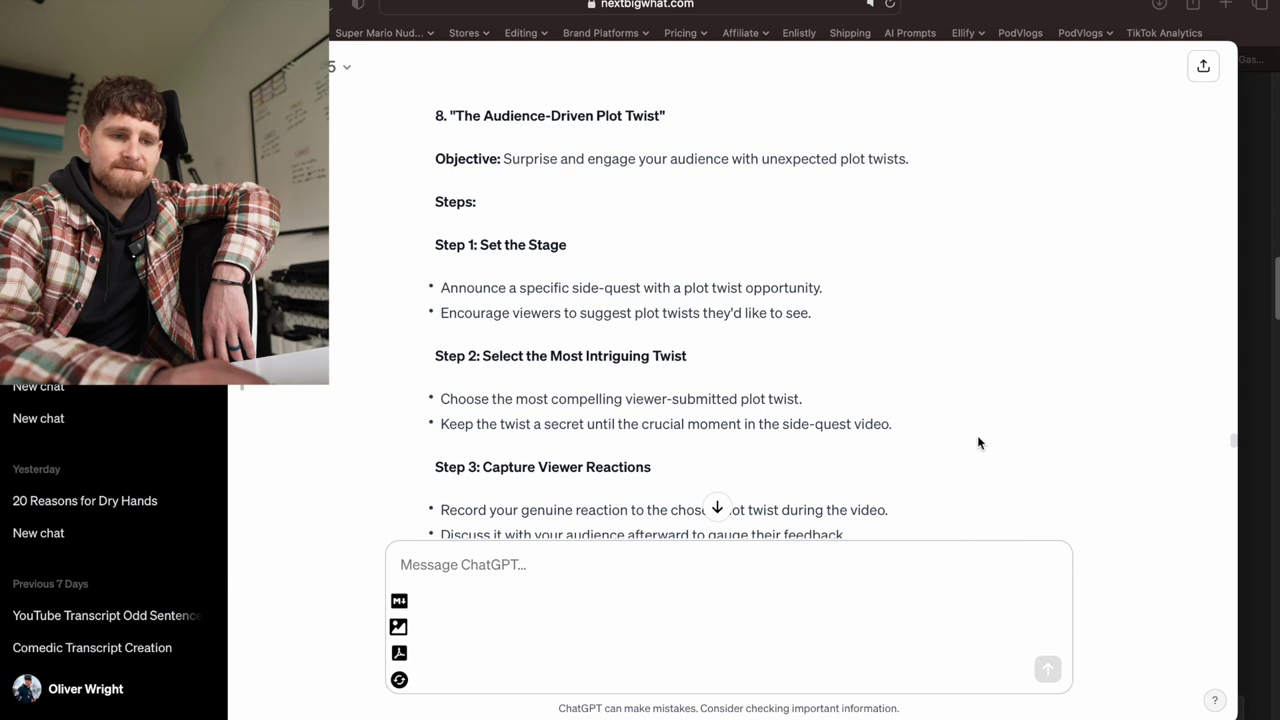
scroll(978, 437, "down", 1)
scroll(978, 443, "down", 1)
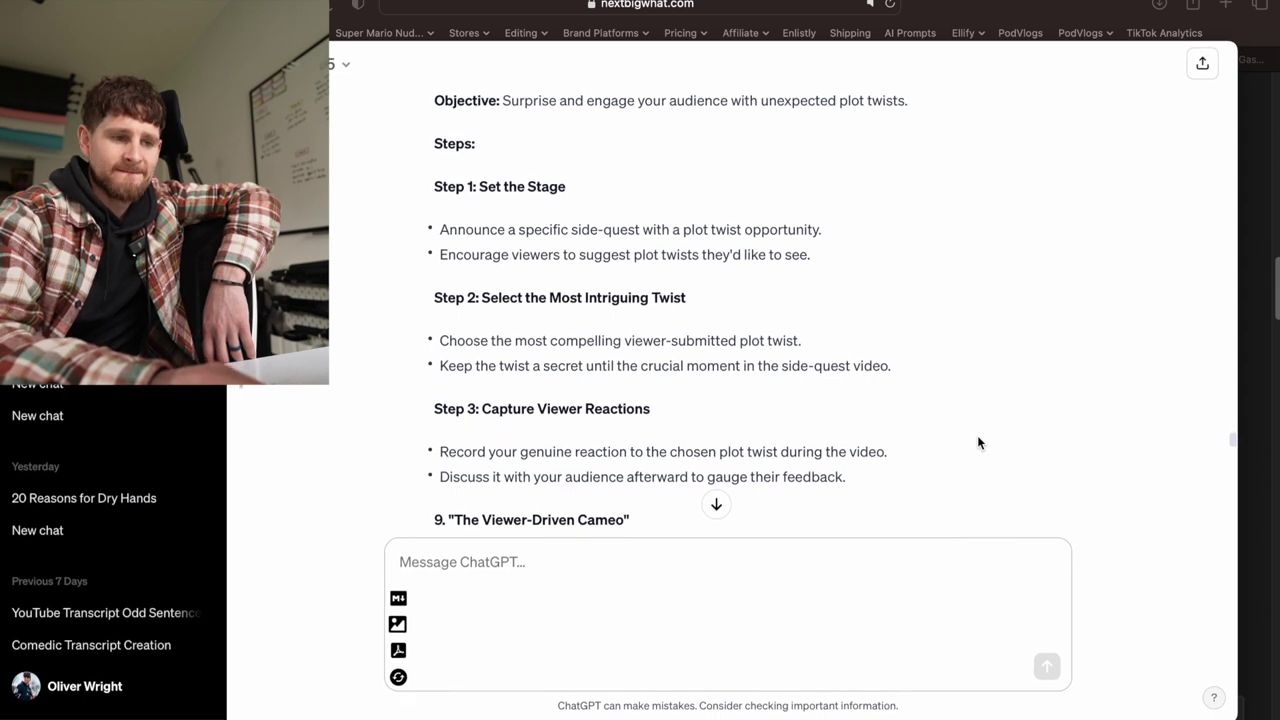
scroll(906, 449, "down", 4)
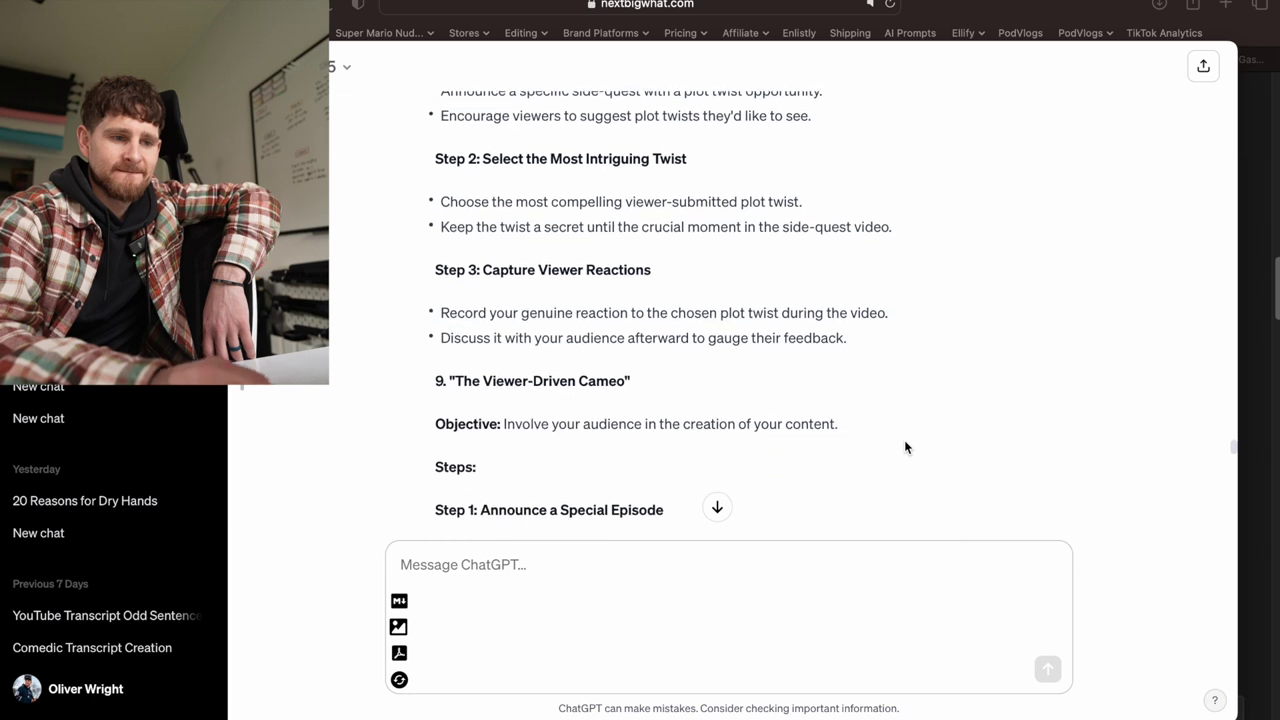
scroll(906, 447, "down", 2)
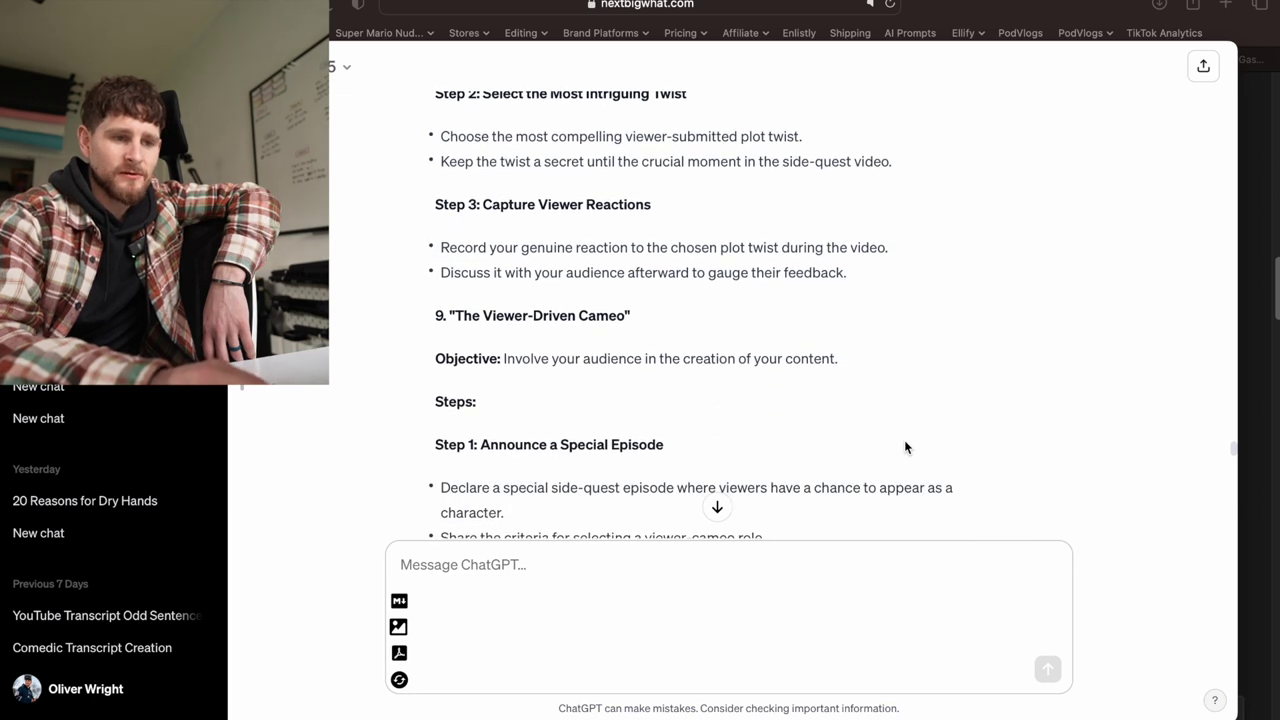
- Read strategy 9, "The Viewer-Driven Cameo", from its objective through Step 3: Feature the Viewer-Cameo
scroll(906, 447, "down", 3)
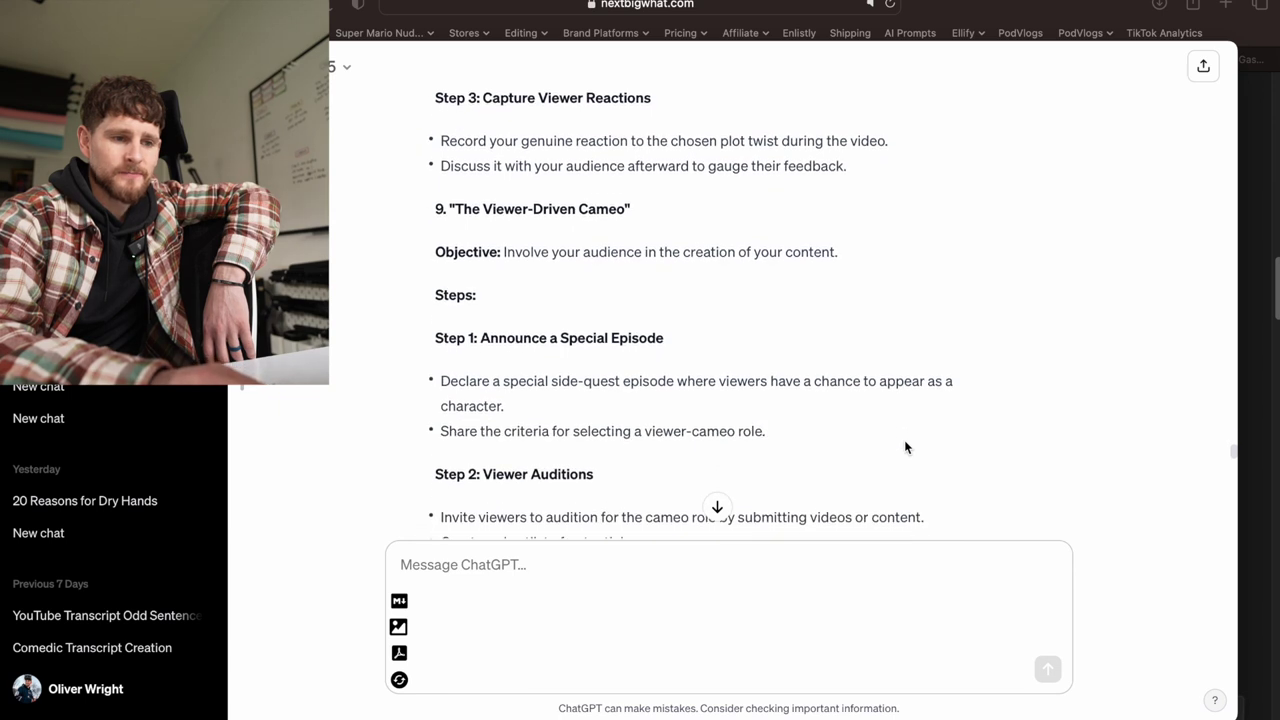
scroll(899, 434, "down", 2)
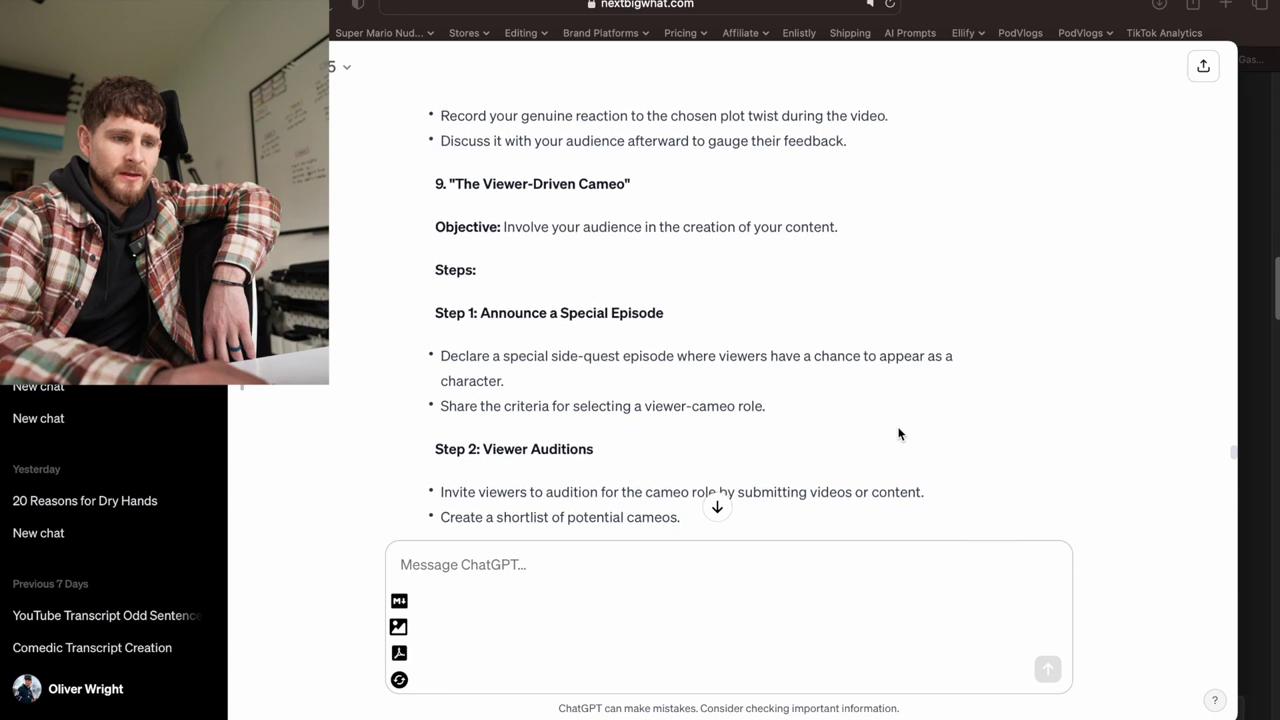
scroll(899, 434, "down", 2)
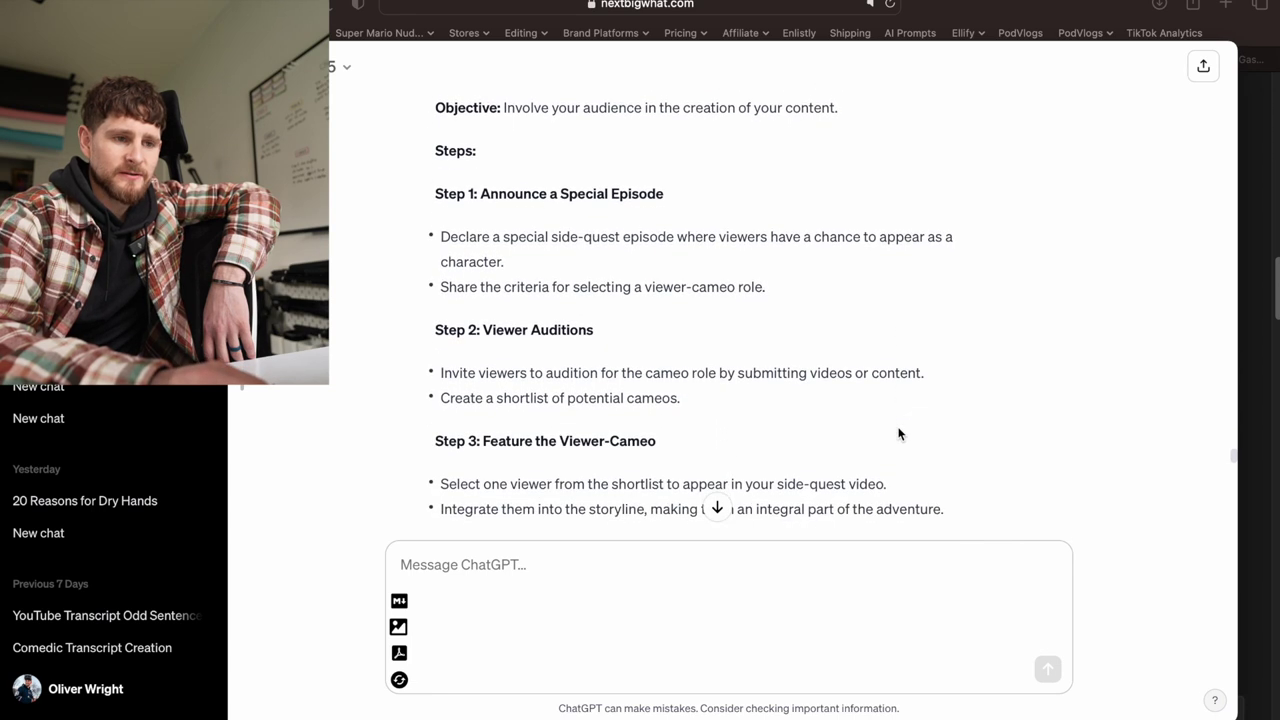
scroll(899, 434, "up", 1)
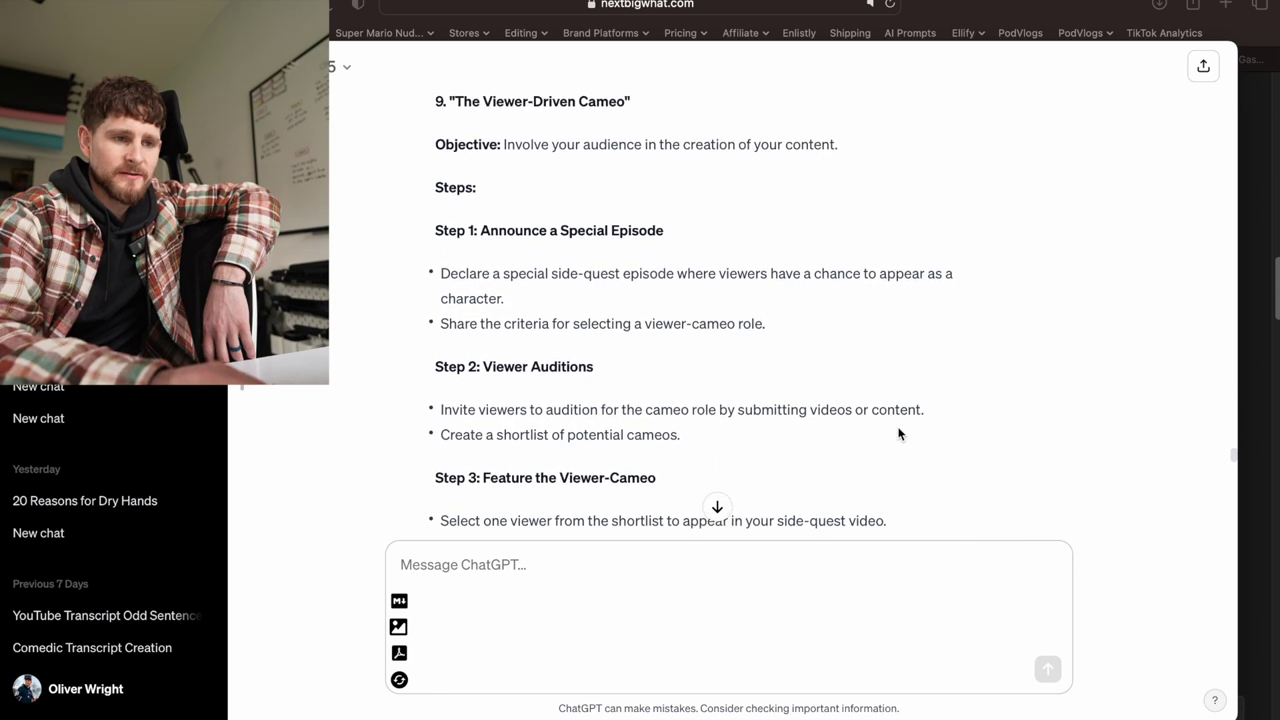
scroll(899, 434, "down", 6)
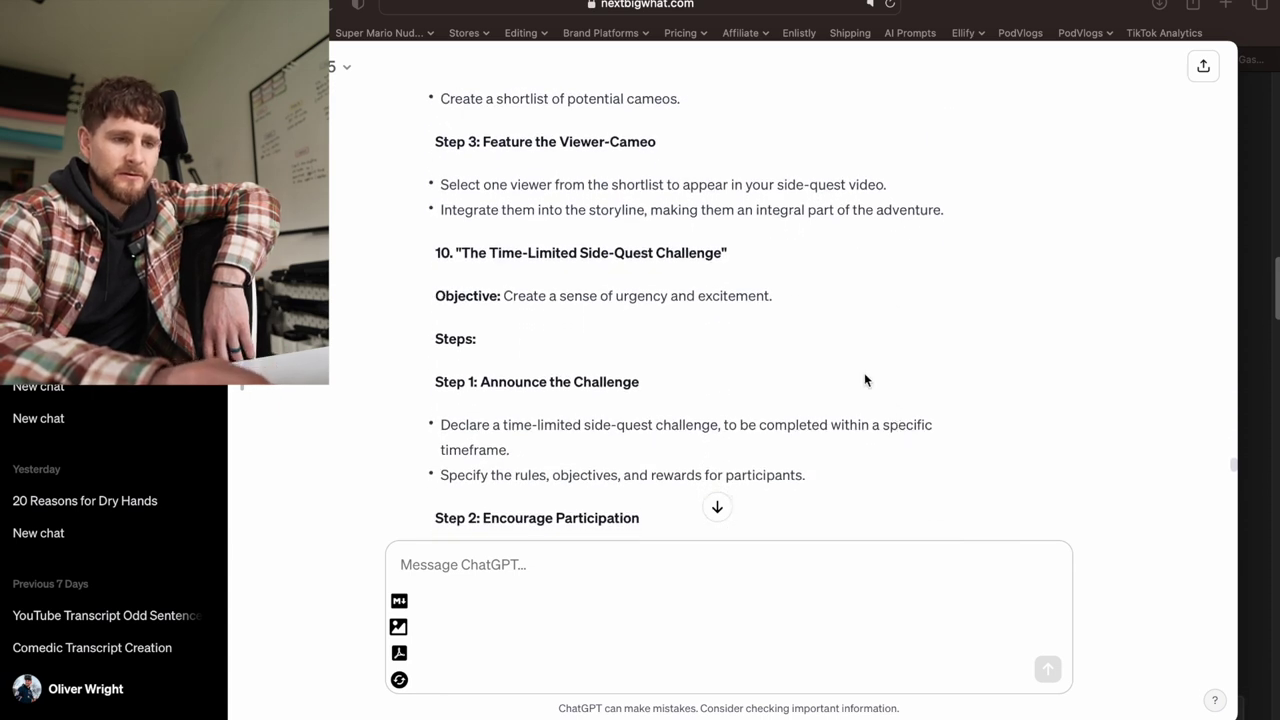
- Read strategy 10, "The Time-Limited Side-Quest Challenge", from its objective through Step 3: Showcase Participant Highlights
scroll(823, 374, "down", 1)
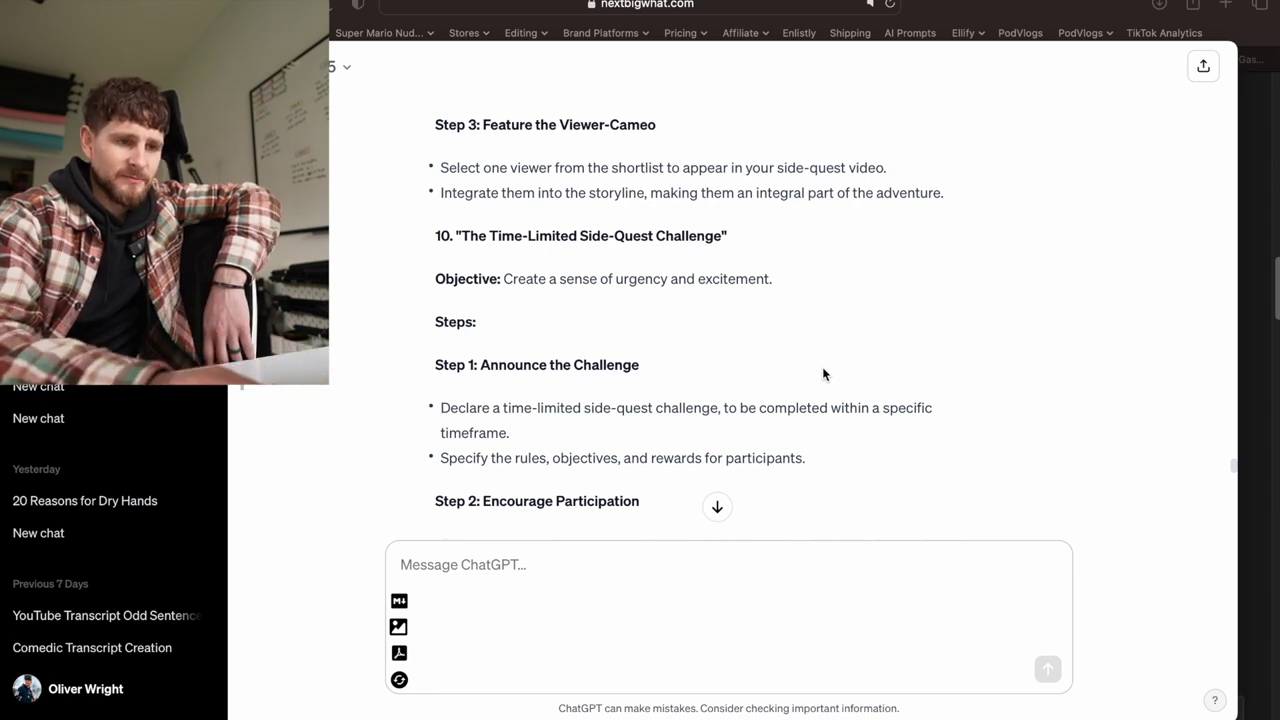
scroll(823, 374, "up", 1)
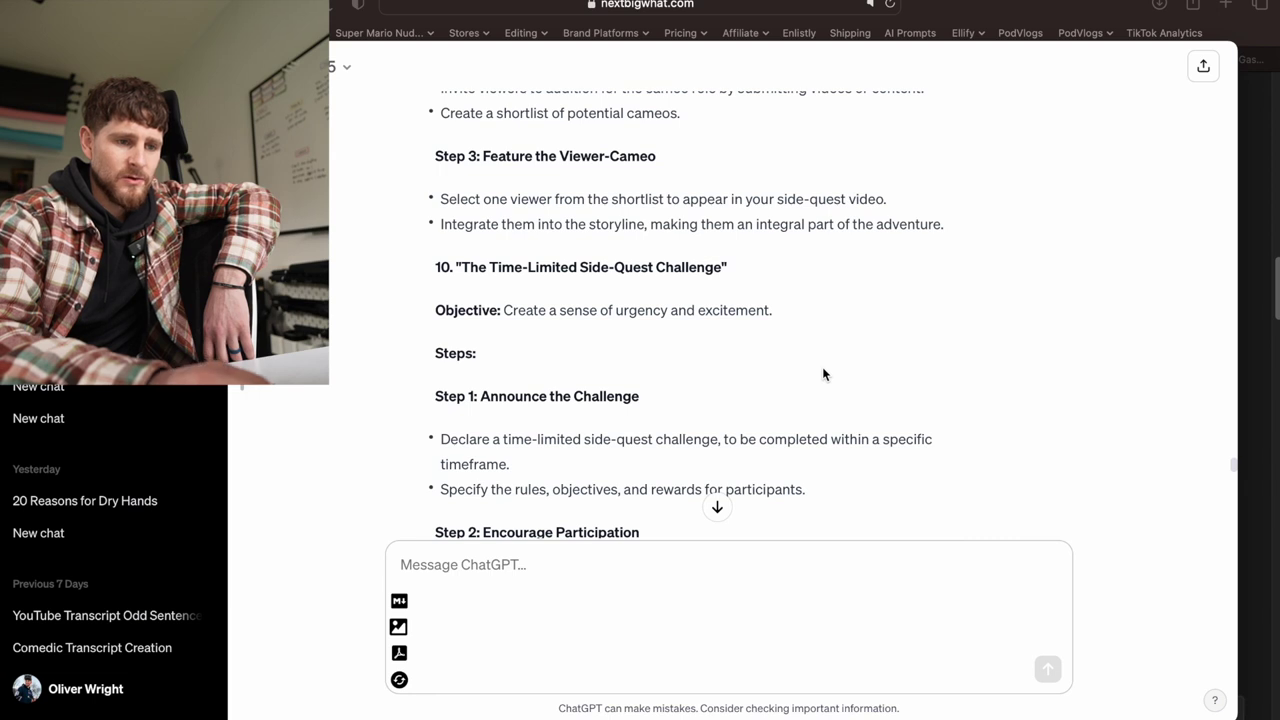
scroll(823, 374, "down", 1)
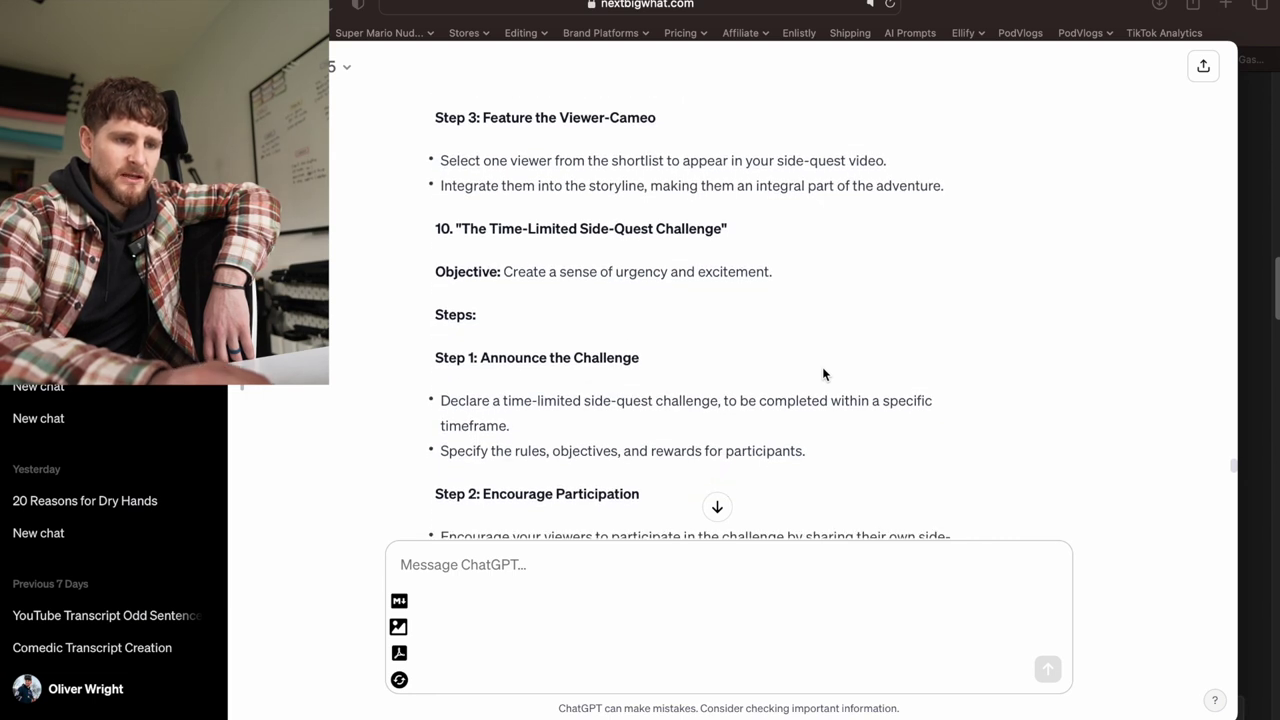
scroll(823, 374, "down", 2)
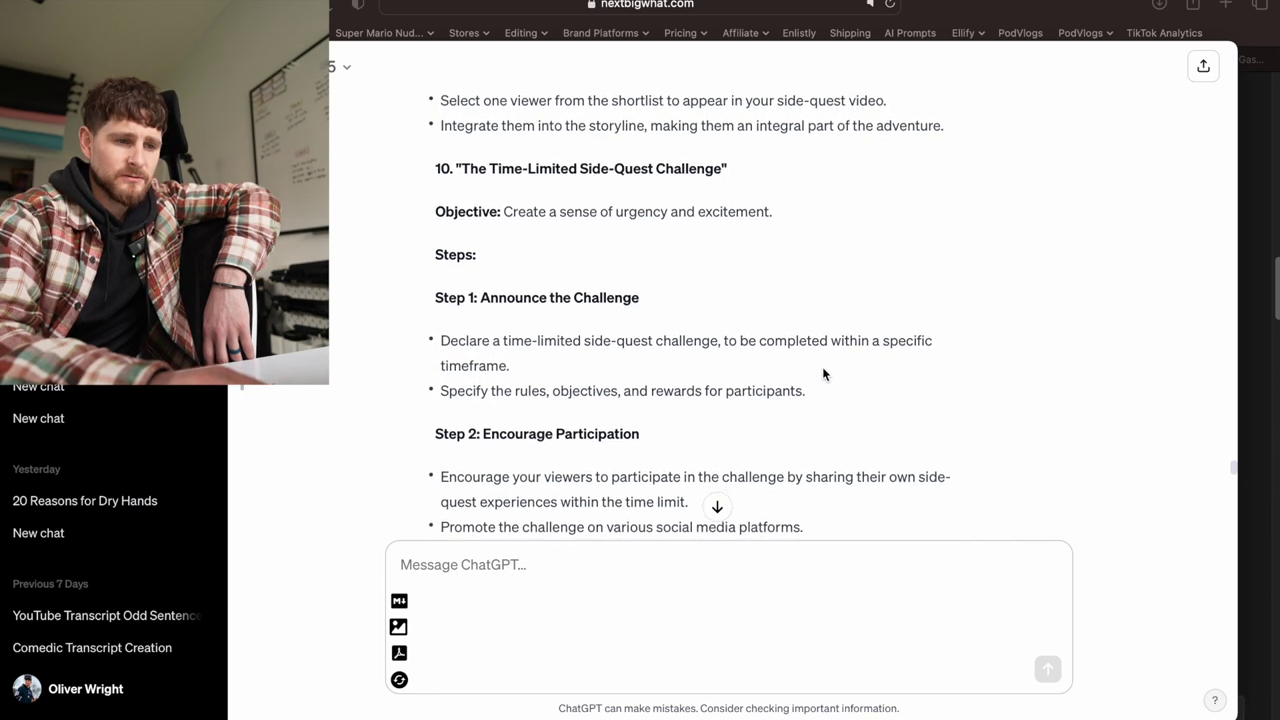
scroll(823, 374, "down", 4)
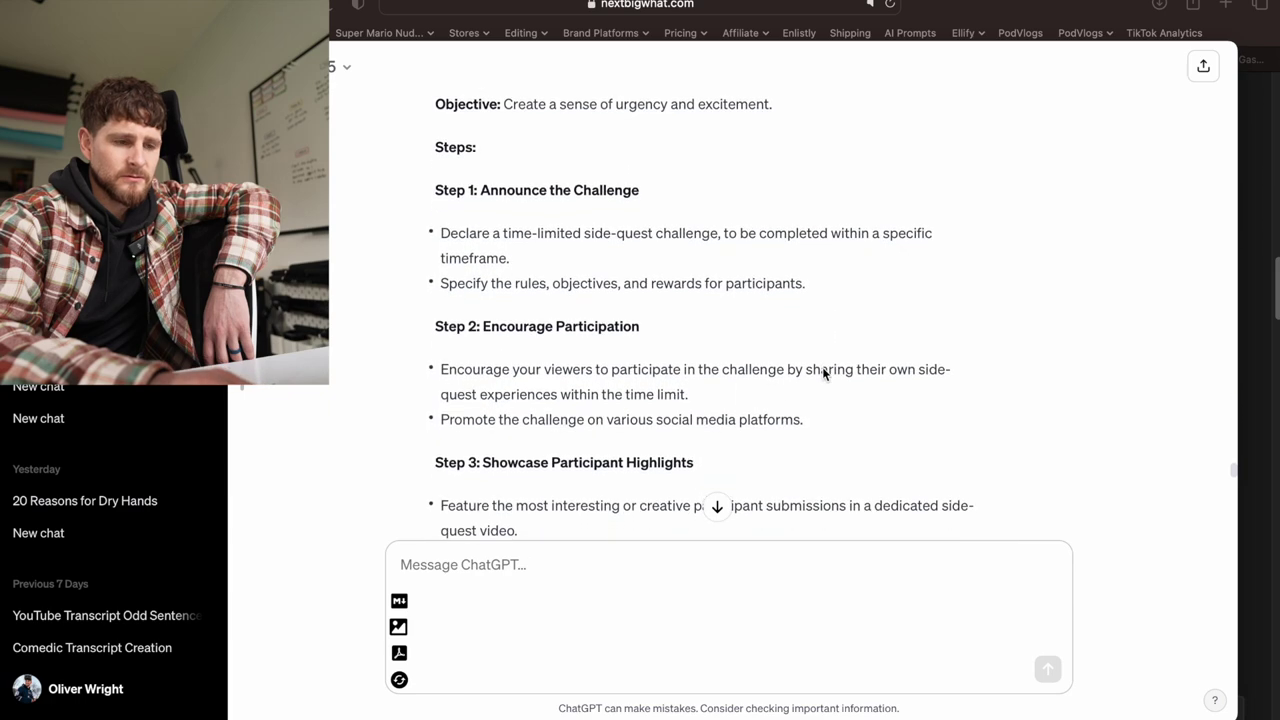
scroll(823, 374, "down", 5)
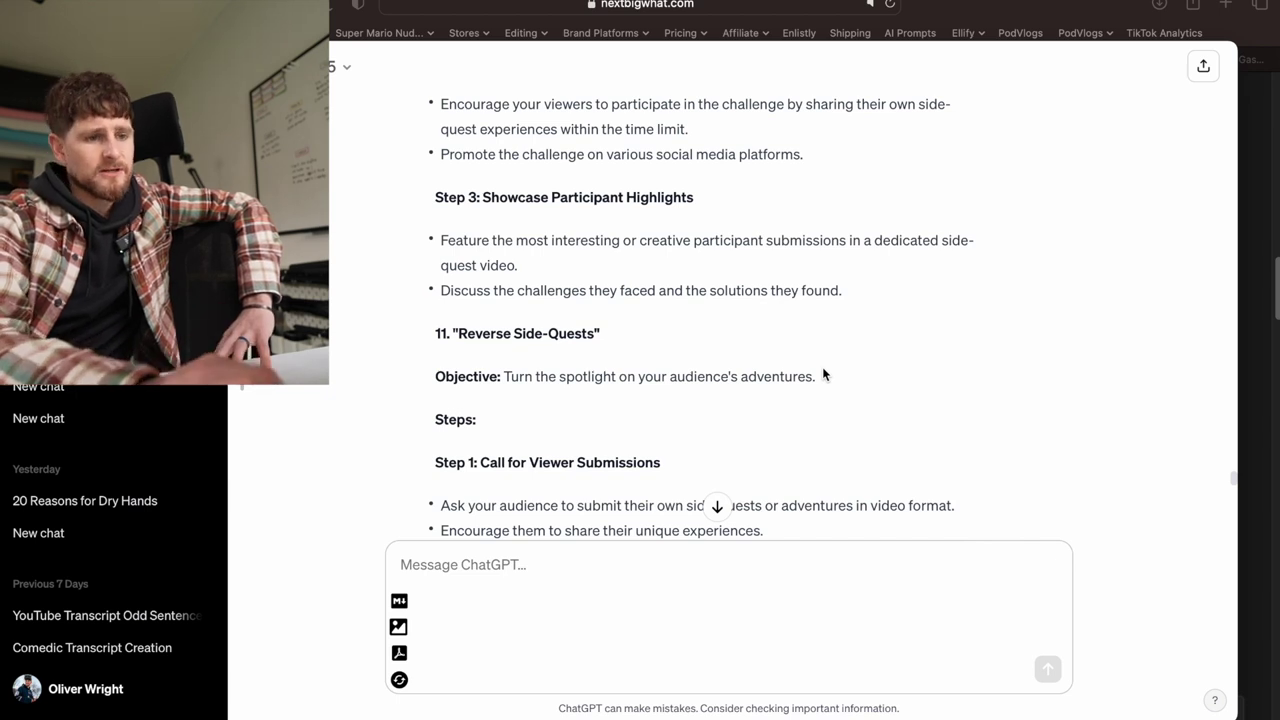
- Read strategy 11, "Reverse Side-Quests", including the viewer submission and curation steps
scroll(823, 375, "down", 2)
scroll(823, 375, "down", 4)
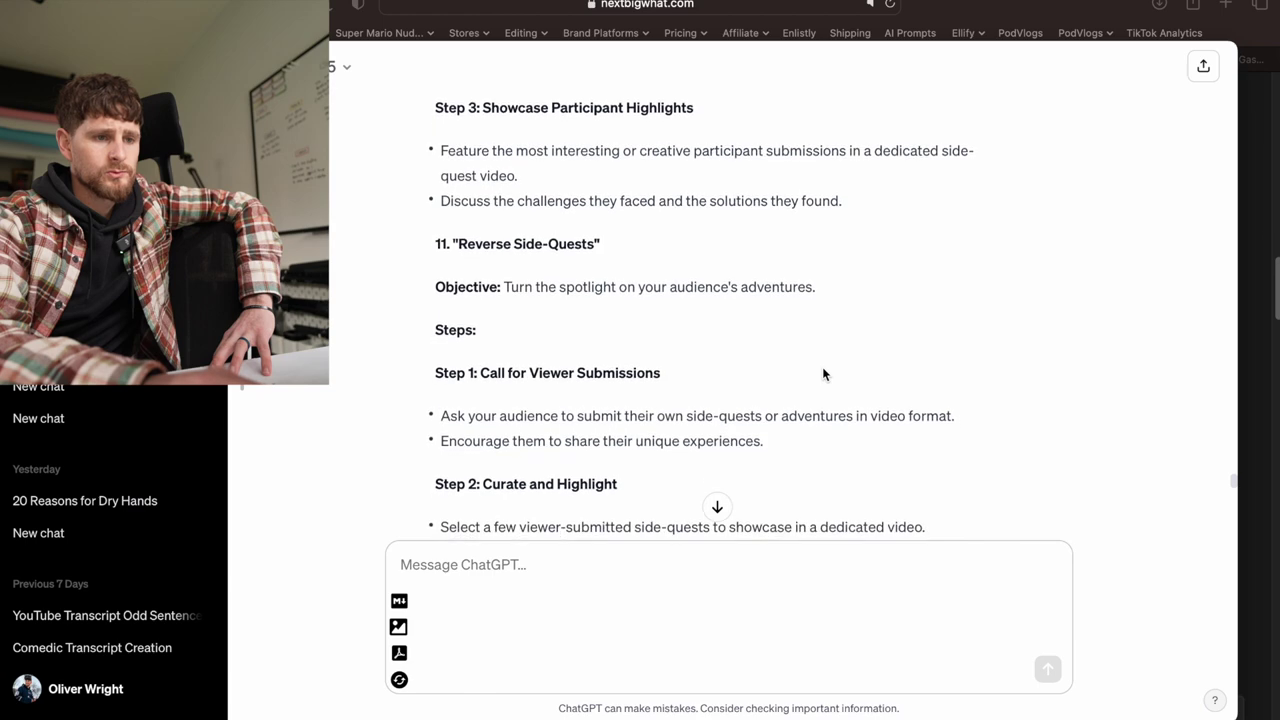
scroll(823, 374, "down", 1)
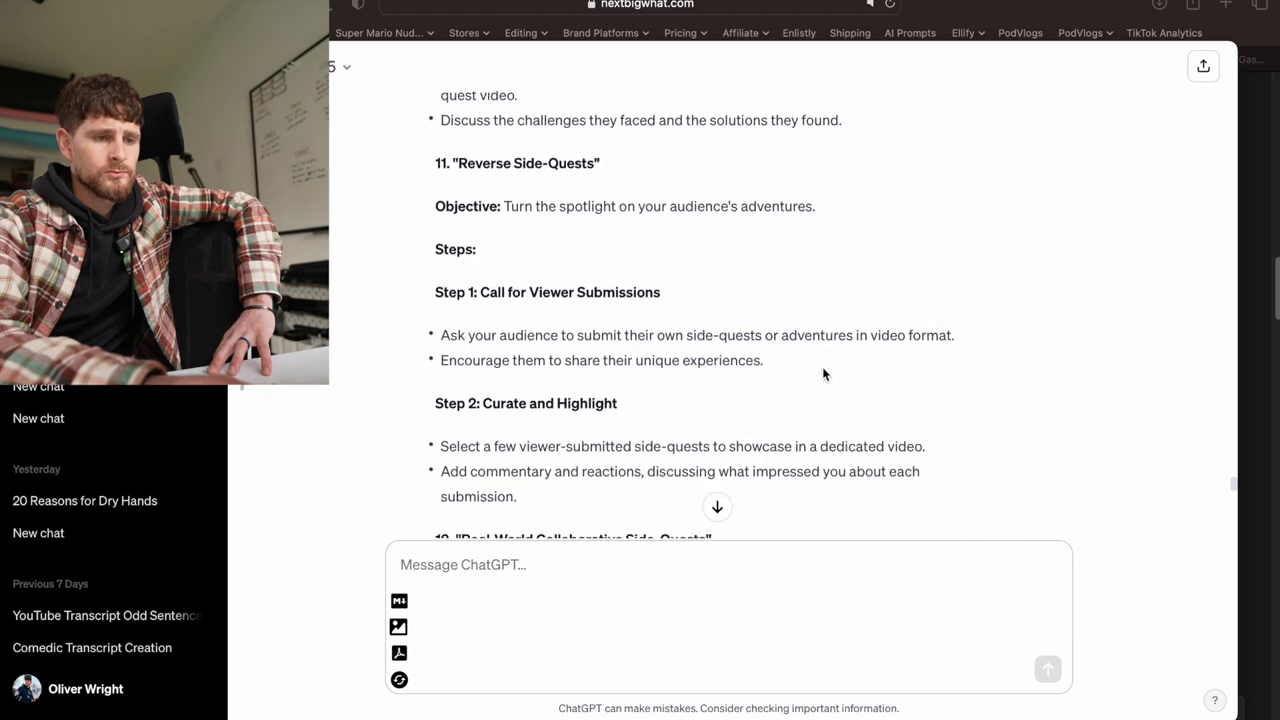
scroll(823, 374, "down", 4)
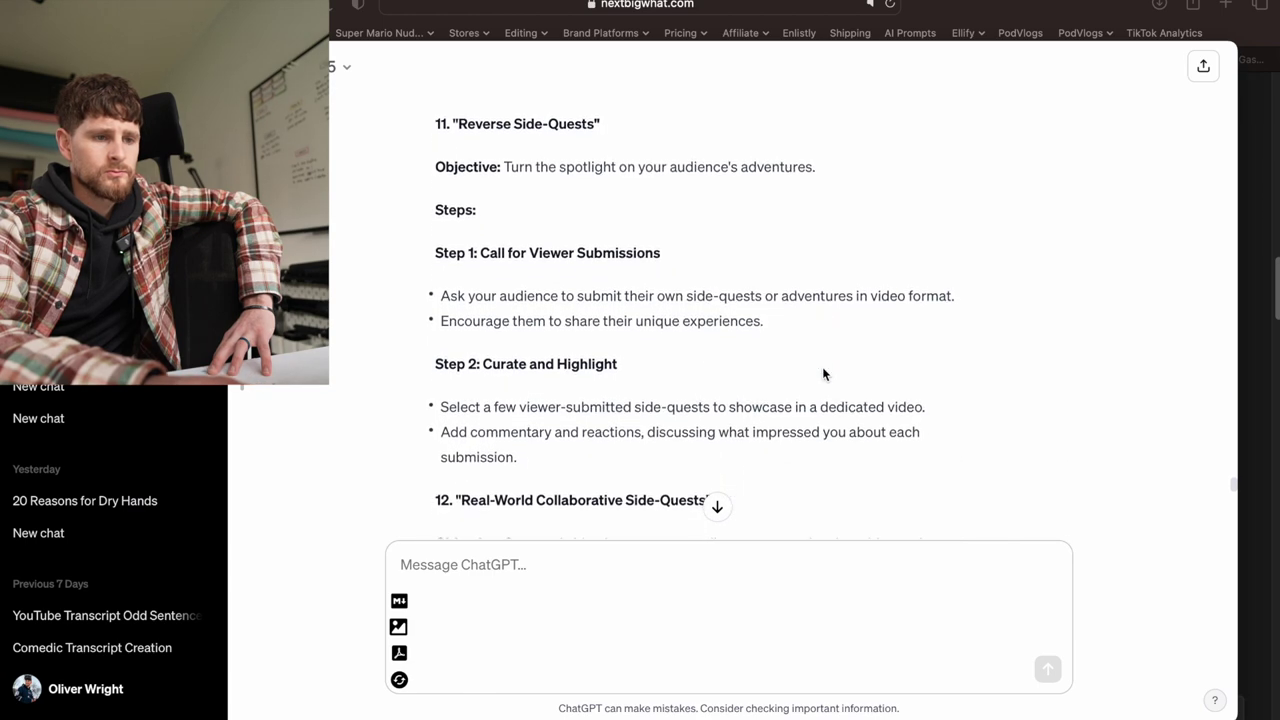
scroll(823, 374, "down", 2)
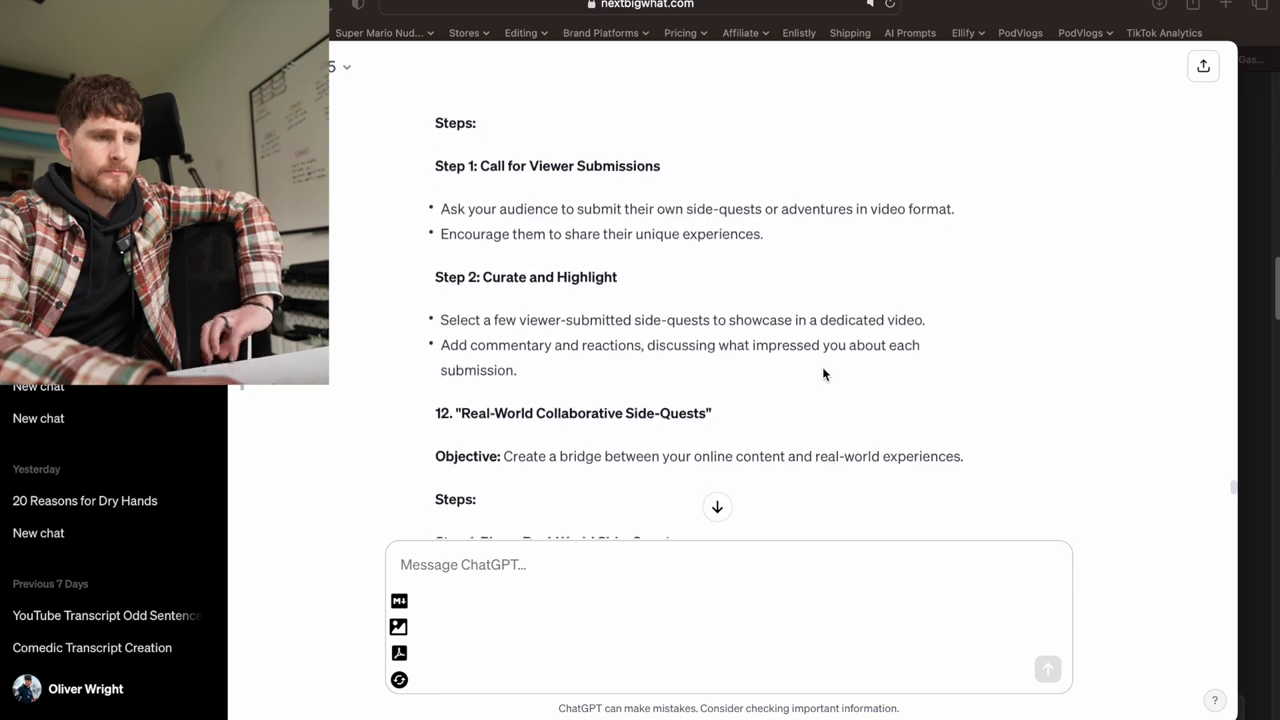
scroll(823, 374, "down", 3)
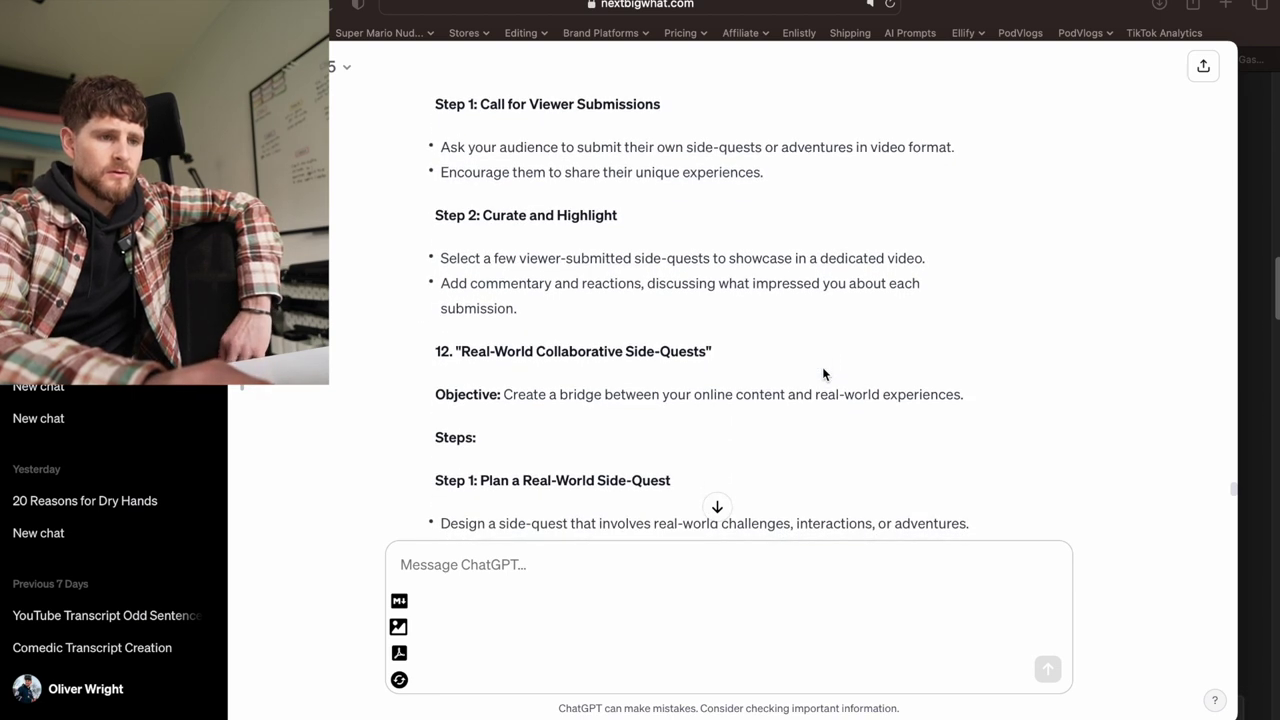
- Read strategy 12, "Real-World Collaborative Side-Quests", from its objective through Step 2: Invite Viewer Participation
scroll(823, 374, "up", 2)
scroll(823, 374, "down", 8)
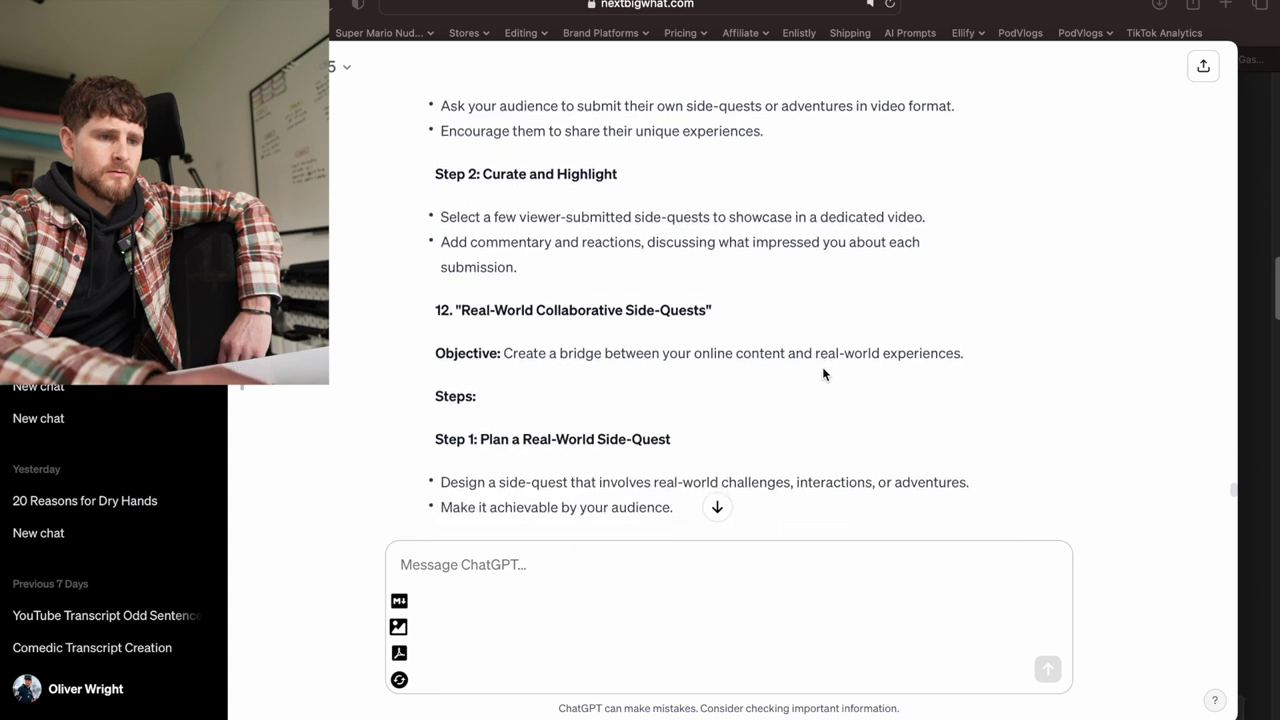
scroll(823, 374, "down", 15)
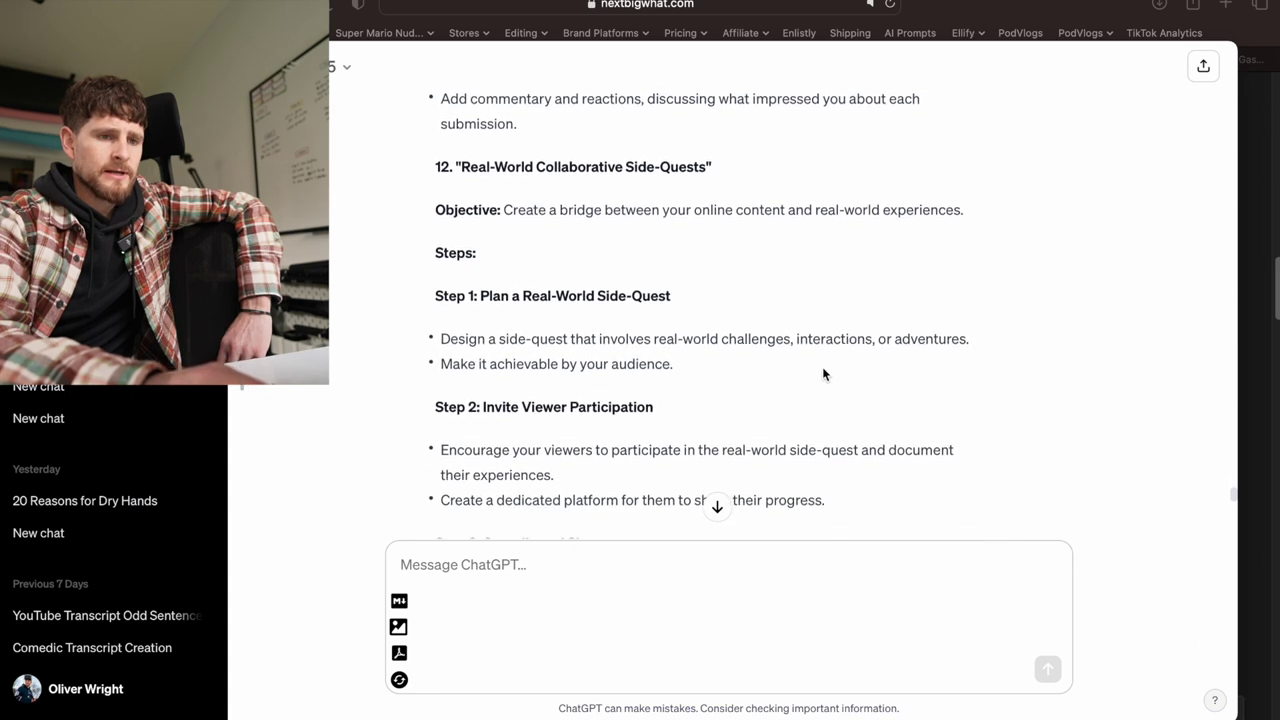
- Read strategy 13, "Side-Quest Collaborations with Other Creators", through Step 3: Cross-Promote and Engage
scroll(823, 374, "down", 8)
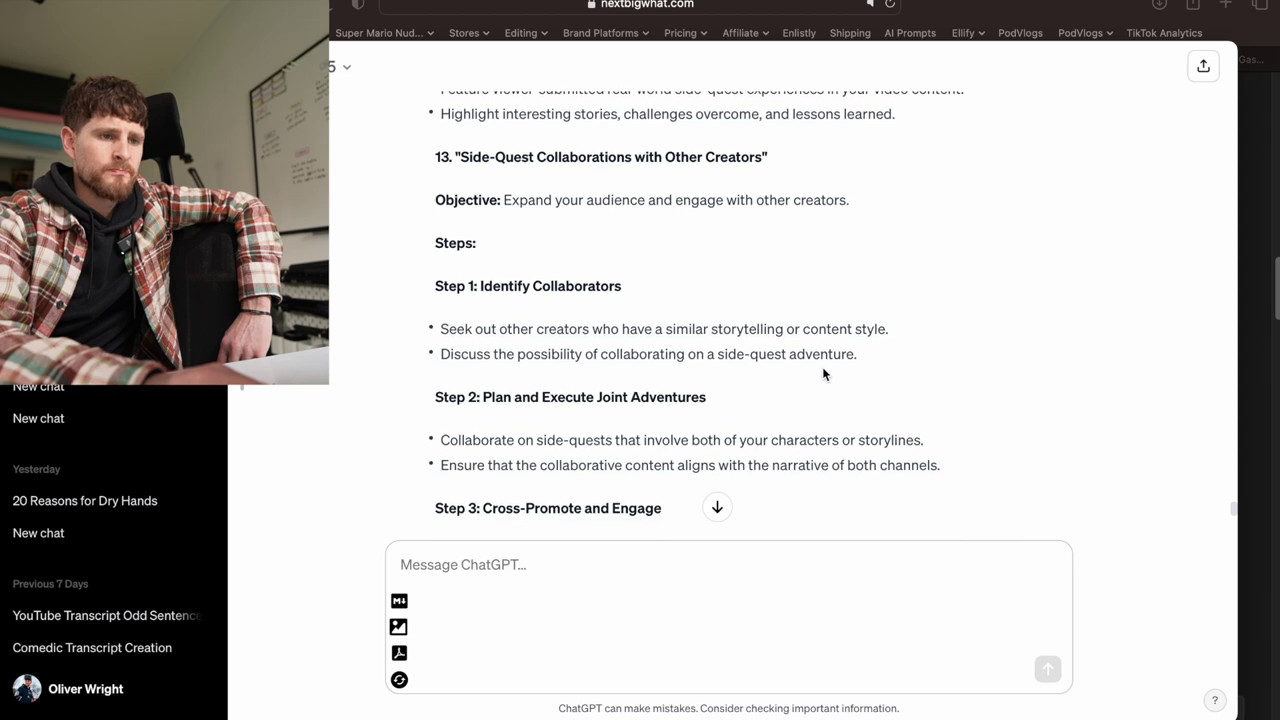
scroll(823, 374, "down", 17)
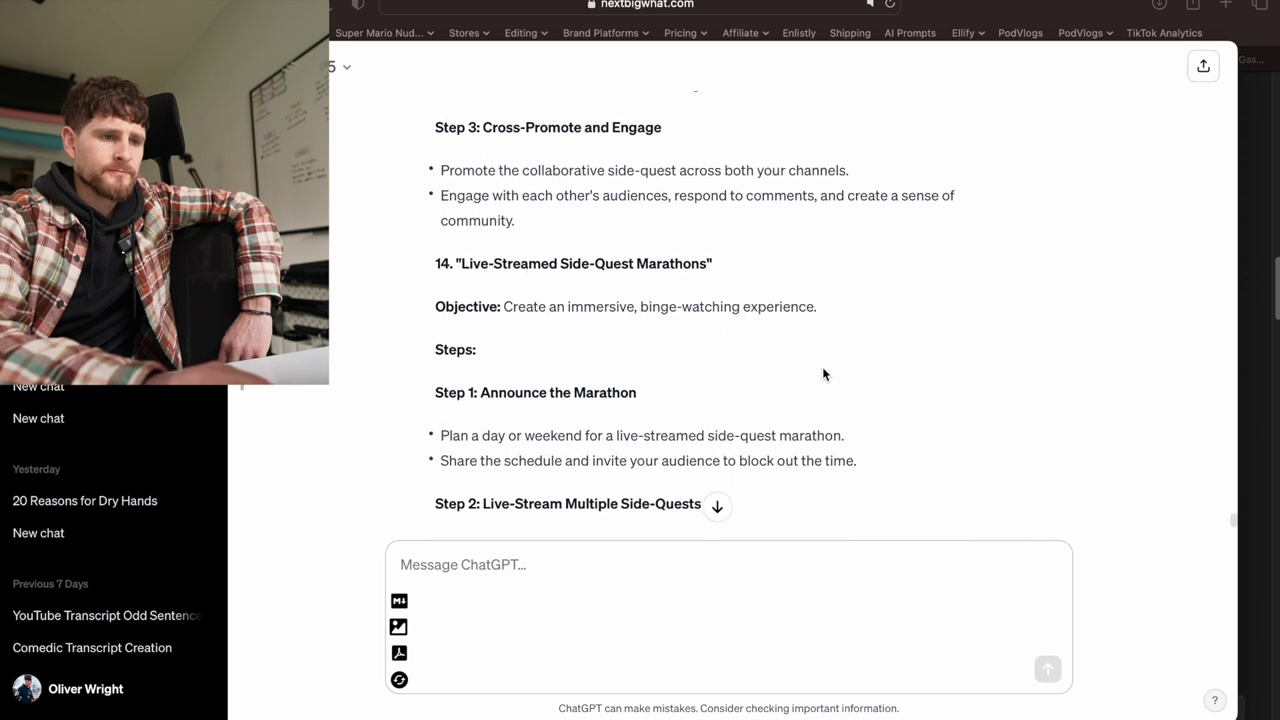
scroll(823, 374, "up", 17)
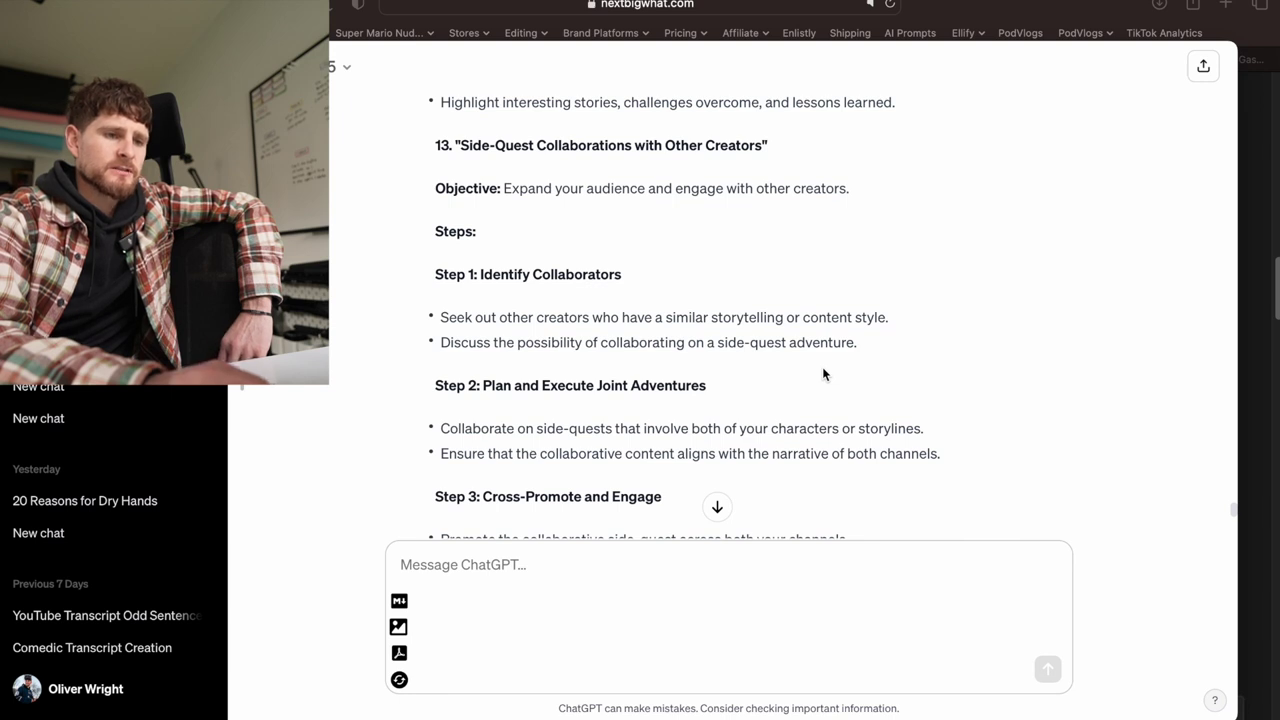
scroll(823, 374, "down", 15)
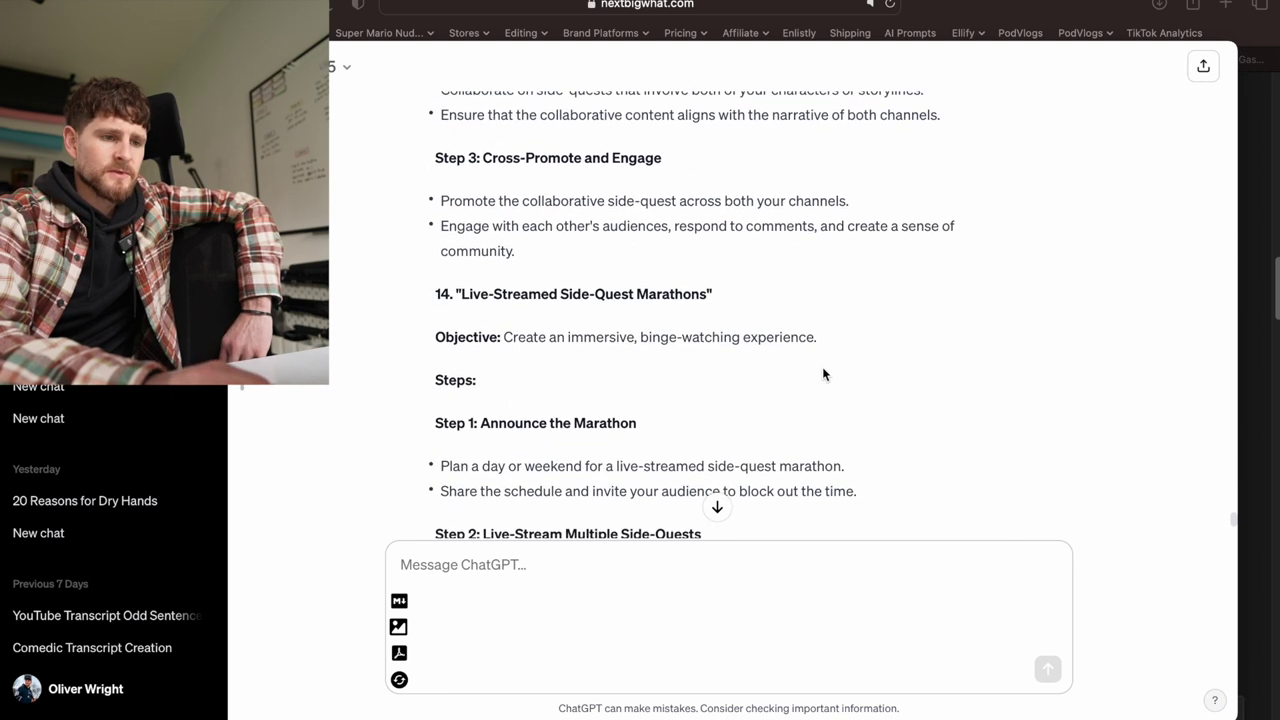
- Read strategy 14, "Live-Streamed Side-Quest Marathons", and the closing summary of the 14 strategies
scroll(823, 374, "down", 1)
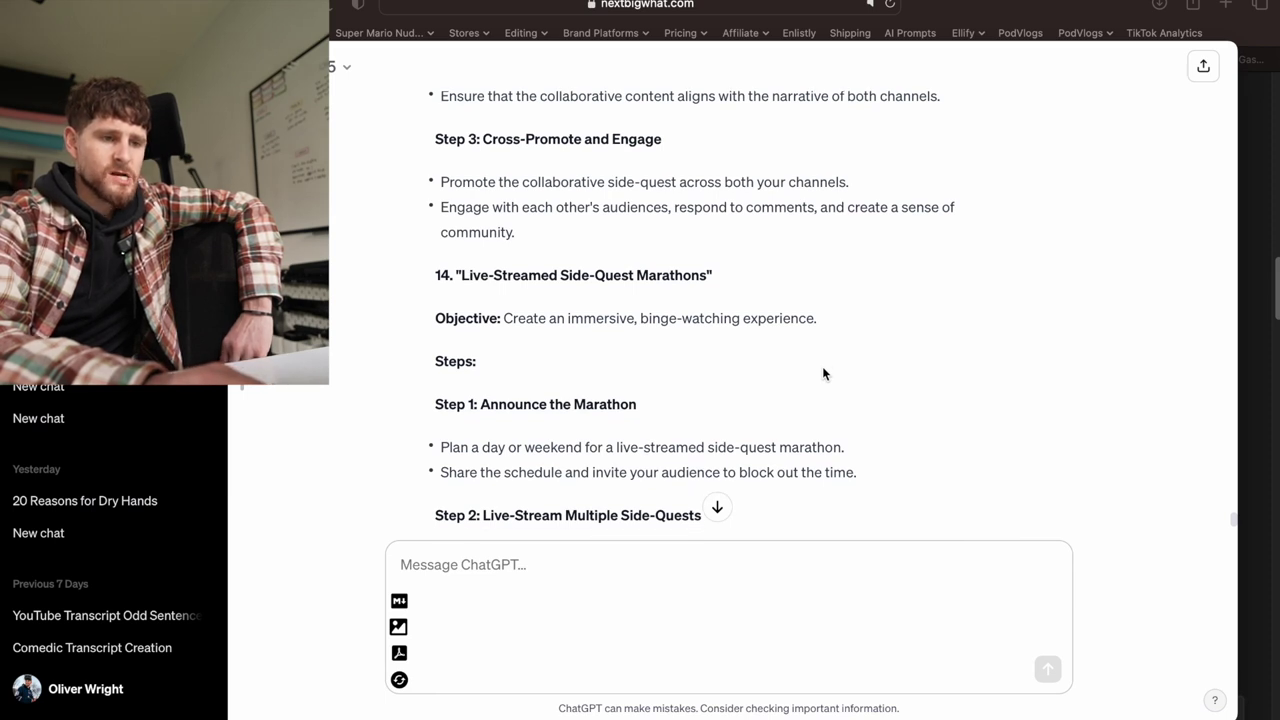
scroll(823, 374, "down", 15)
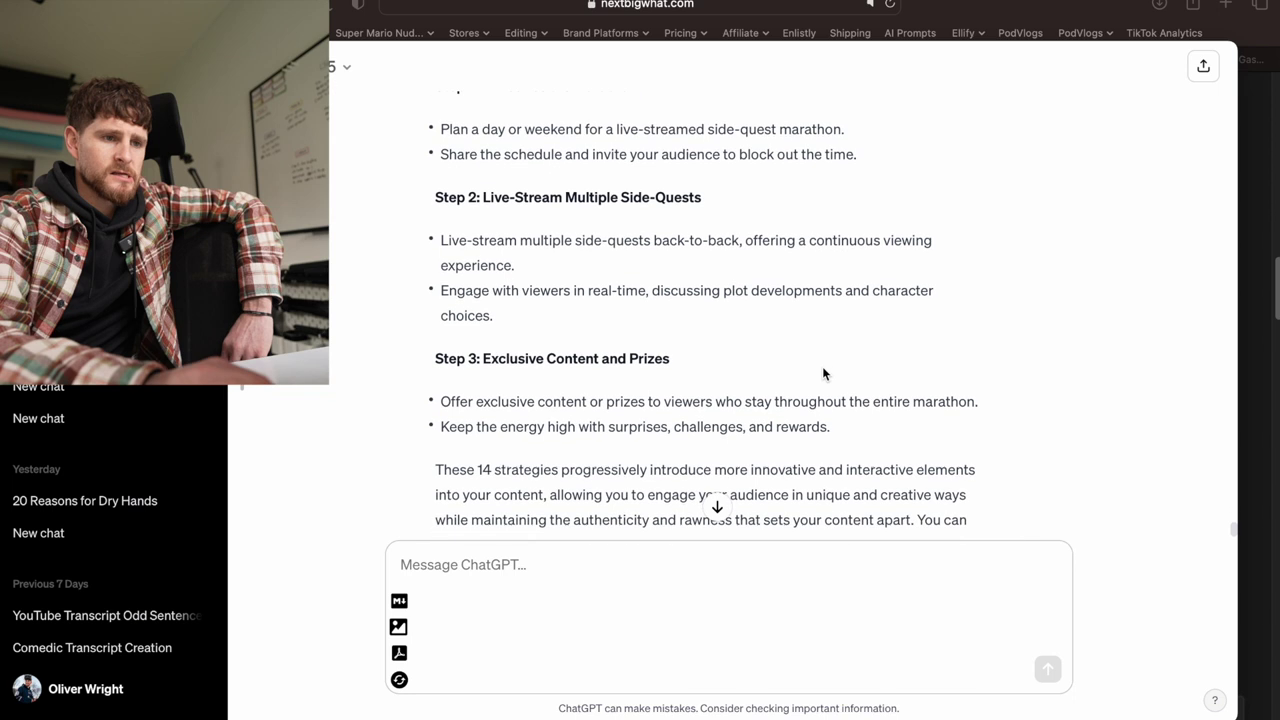
scroll(823, 374, "down", 3)
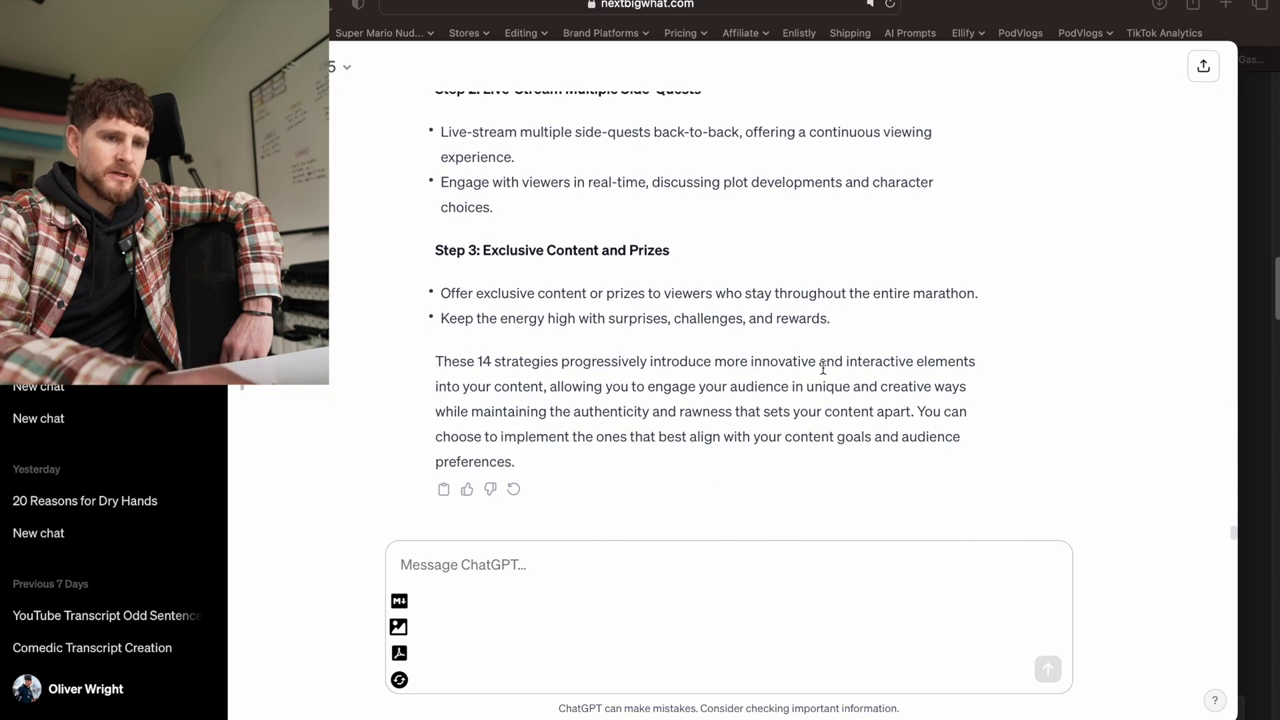
scroll(823, 368, "up", 15)
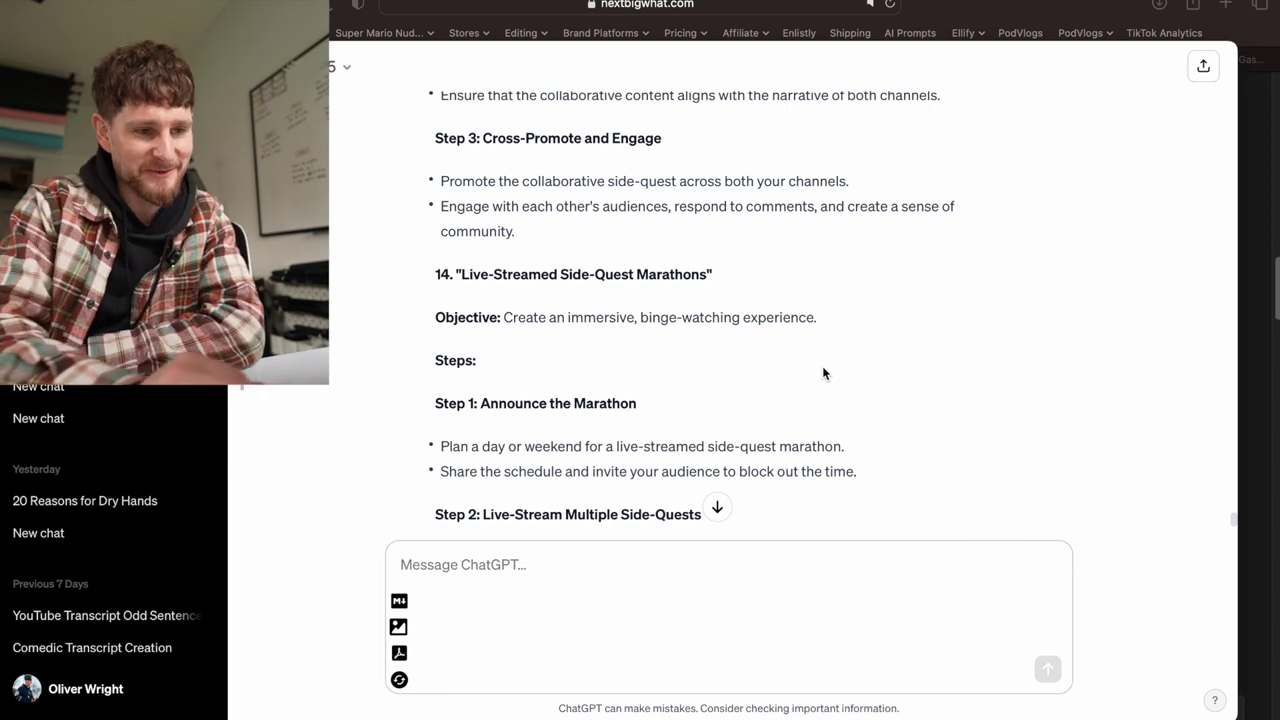
scroll(823, 373, "down", 5)
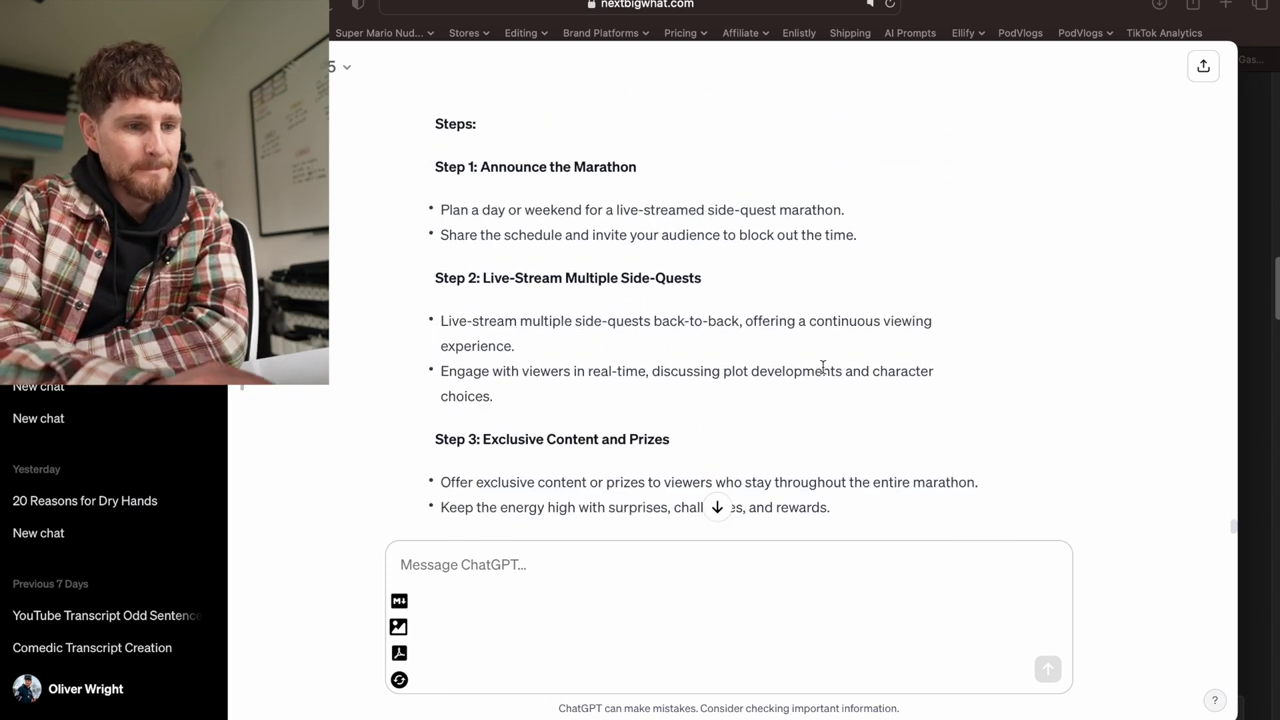
scroll(823, 367, "down", 4)
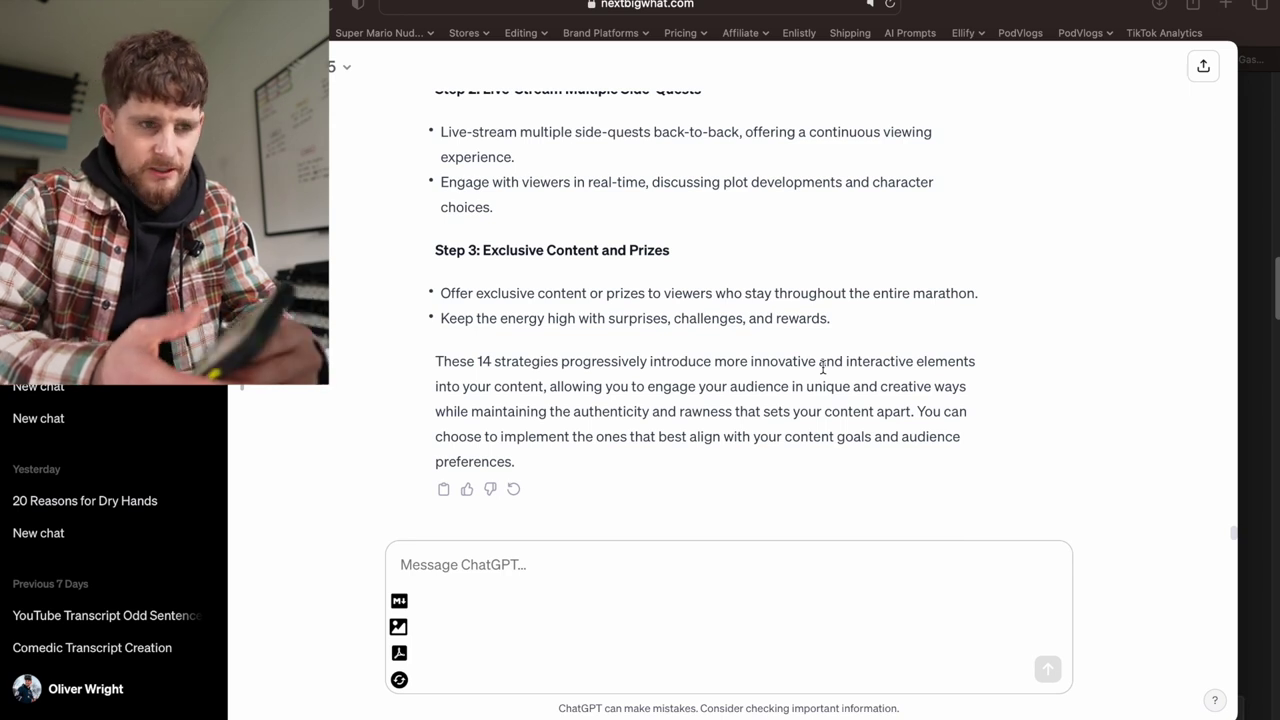
- Switch to the TikTok statistics spreadsheet and examine Hand in Lotion 2's views, average watch time, full-watch rate, and 3s and 10s retention
key("super+Tab")
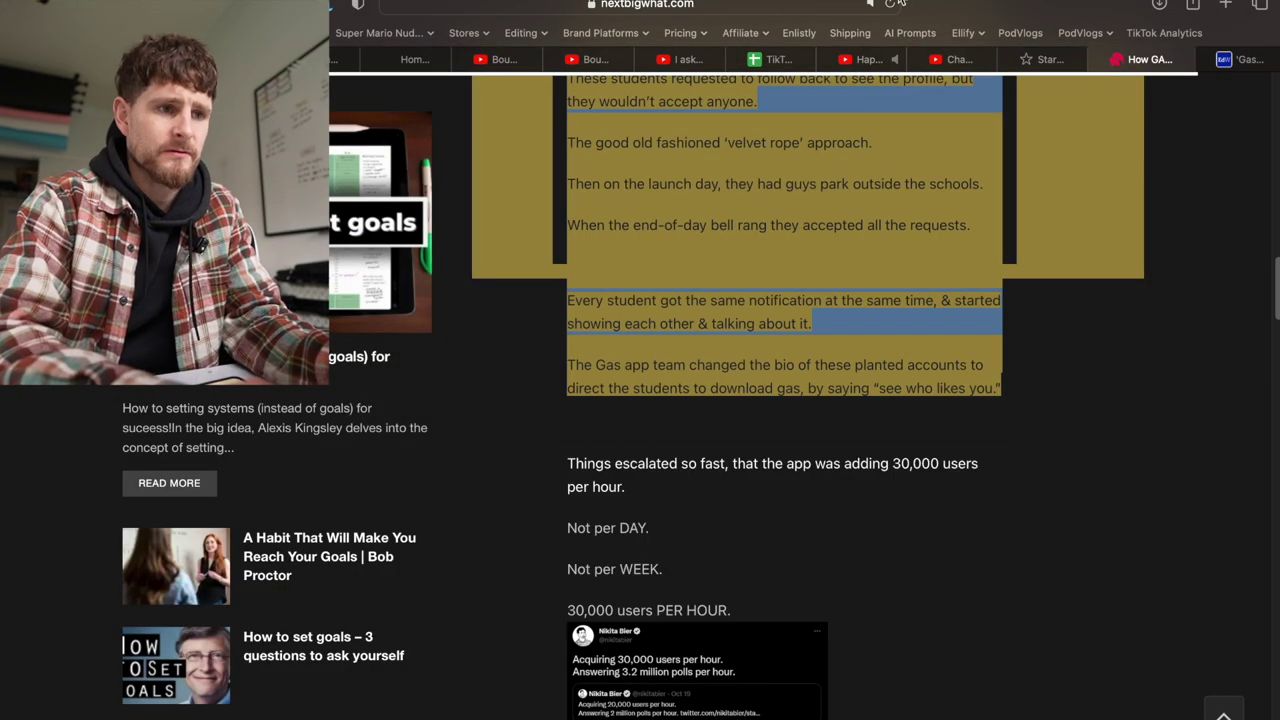
left_click(775, 59)
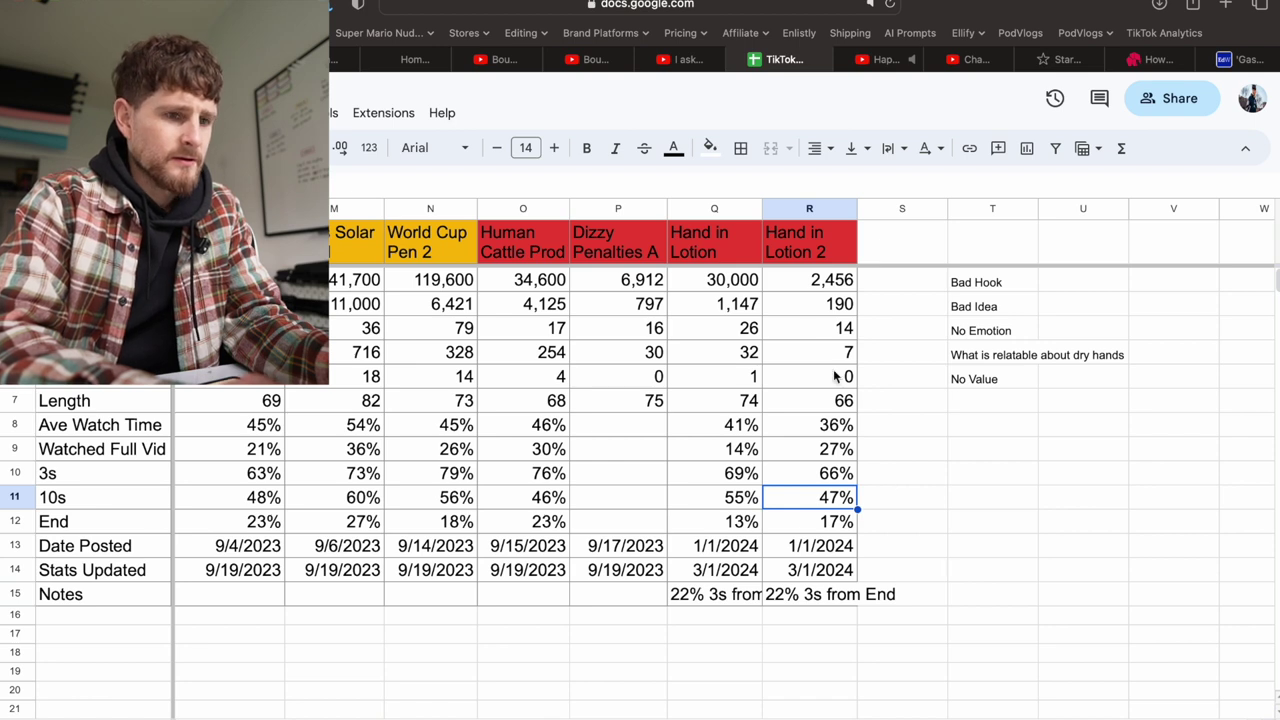
left_click(782, 280)
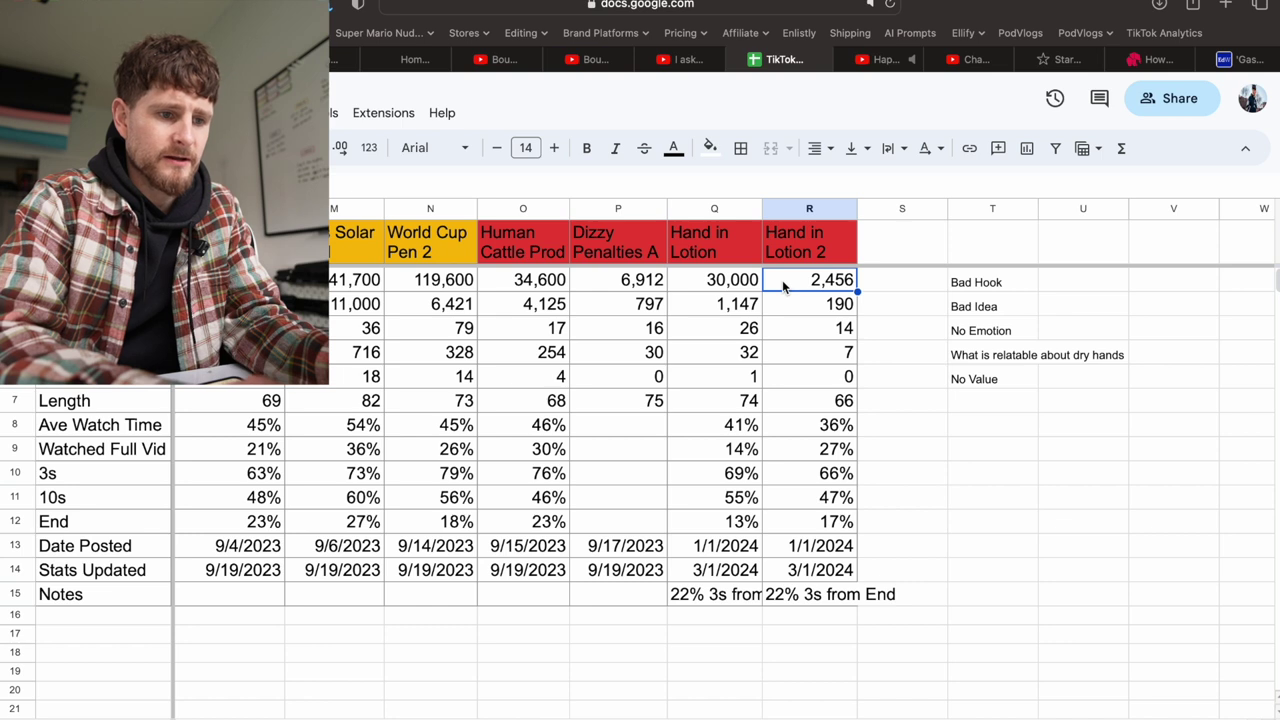
scroll(809, 448, "left", 5)
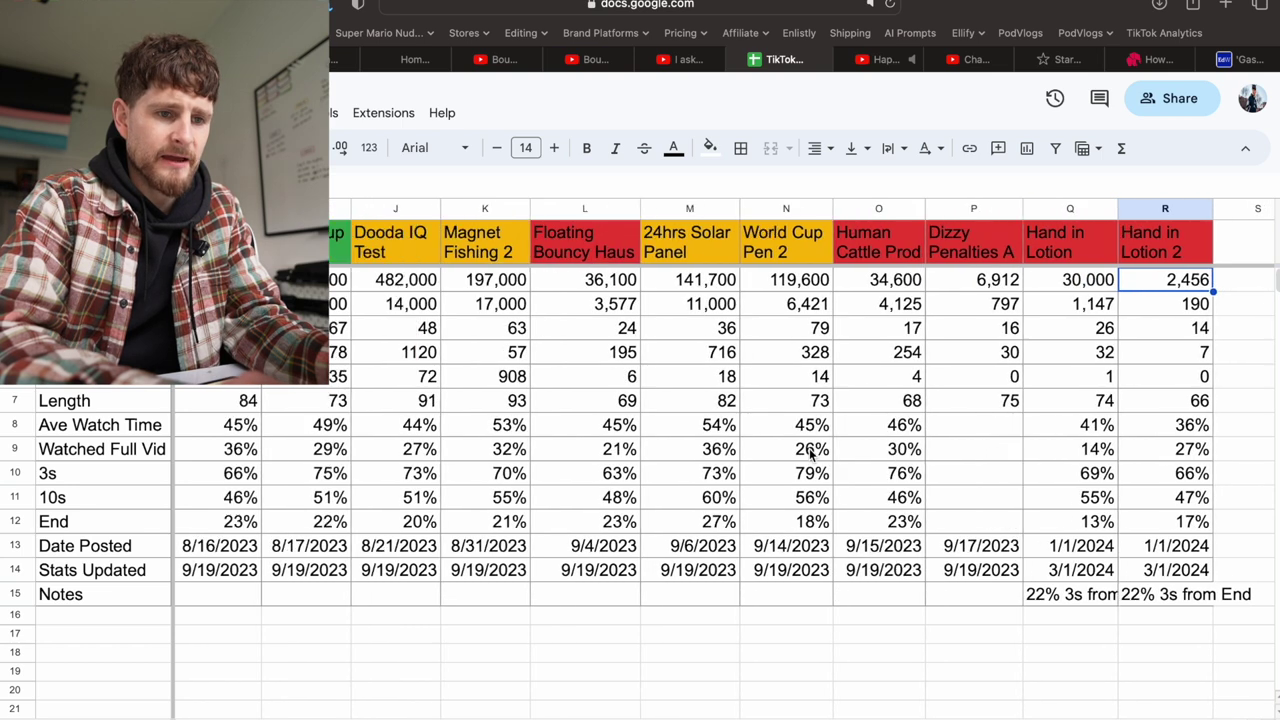
left_click(1152, 429)
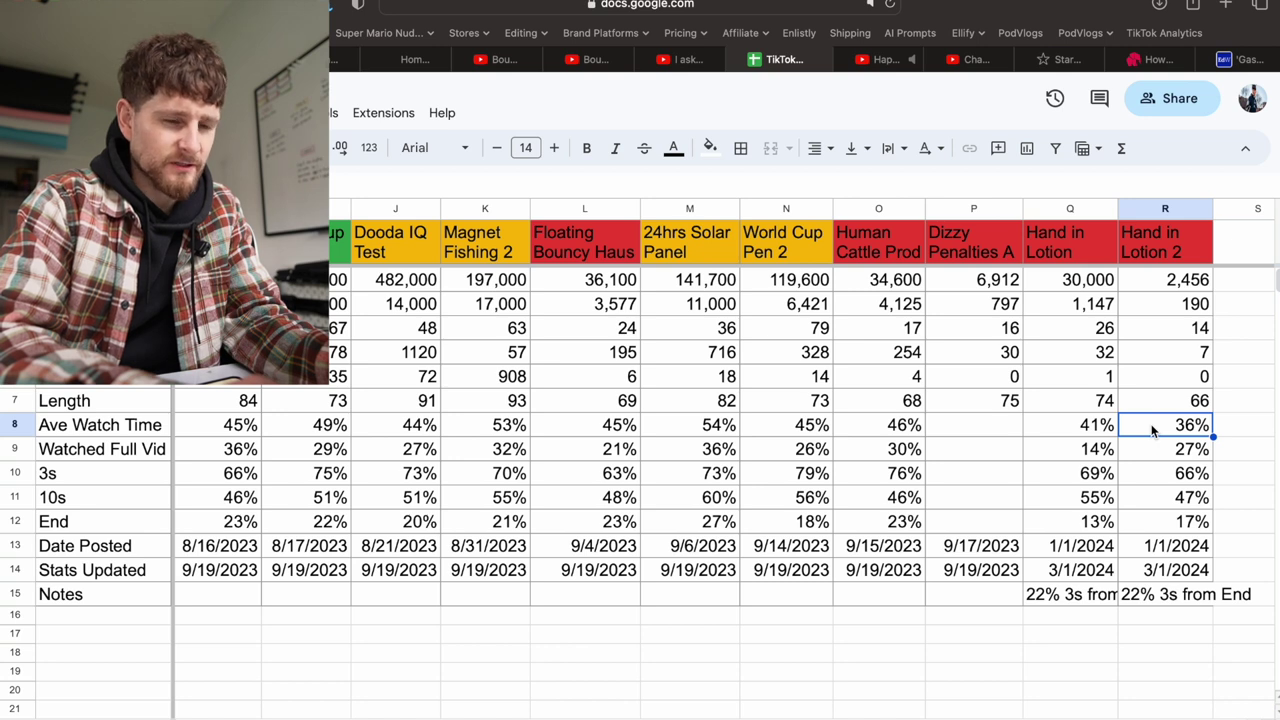
left_click(1150, 449)
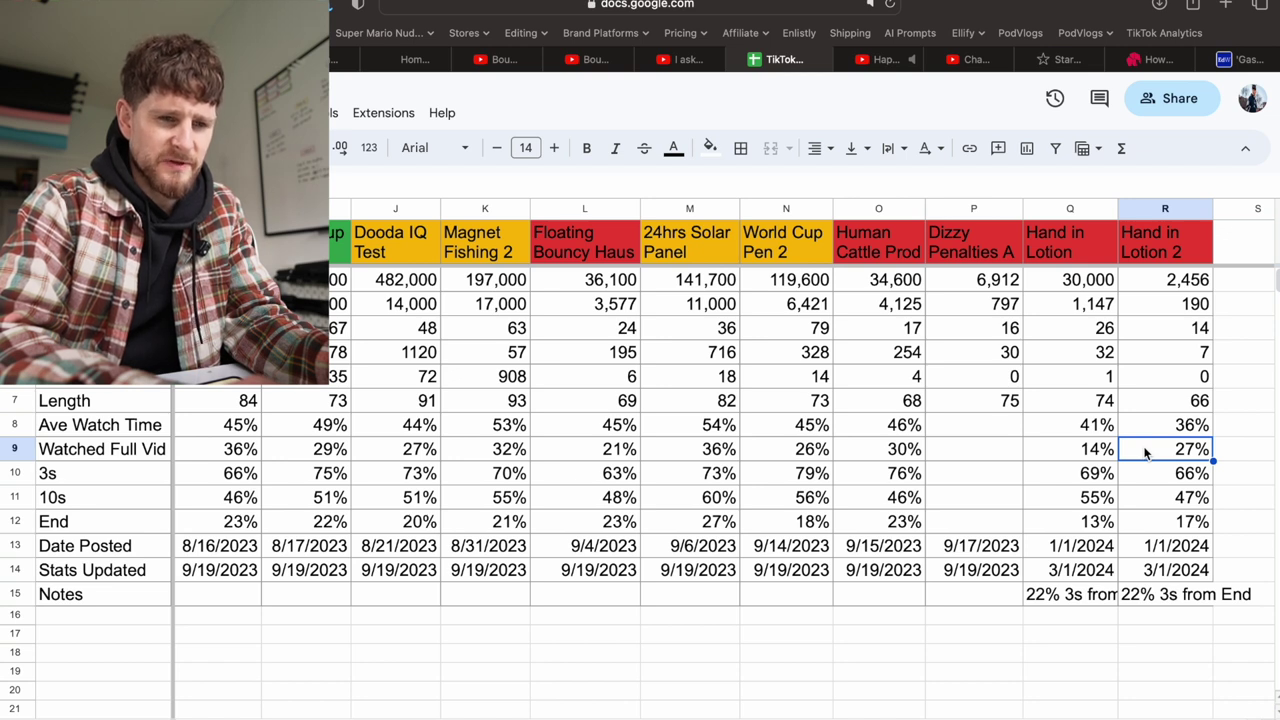
left_click(1146, 474)
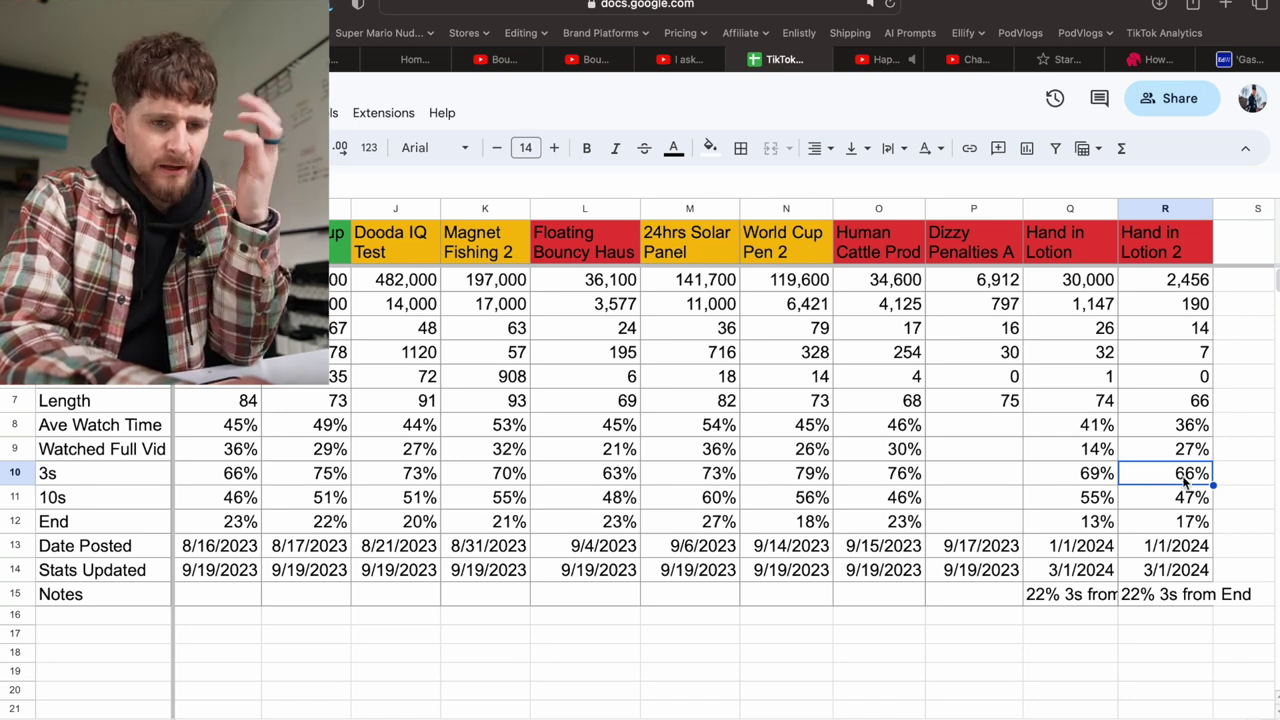
left_click(1160, 507)
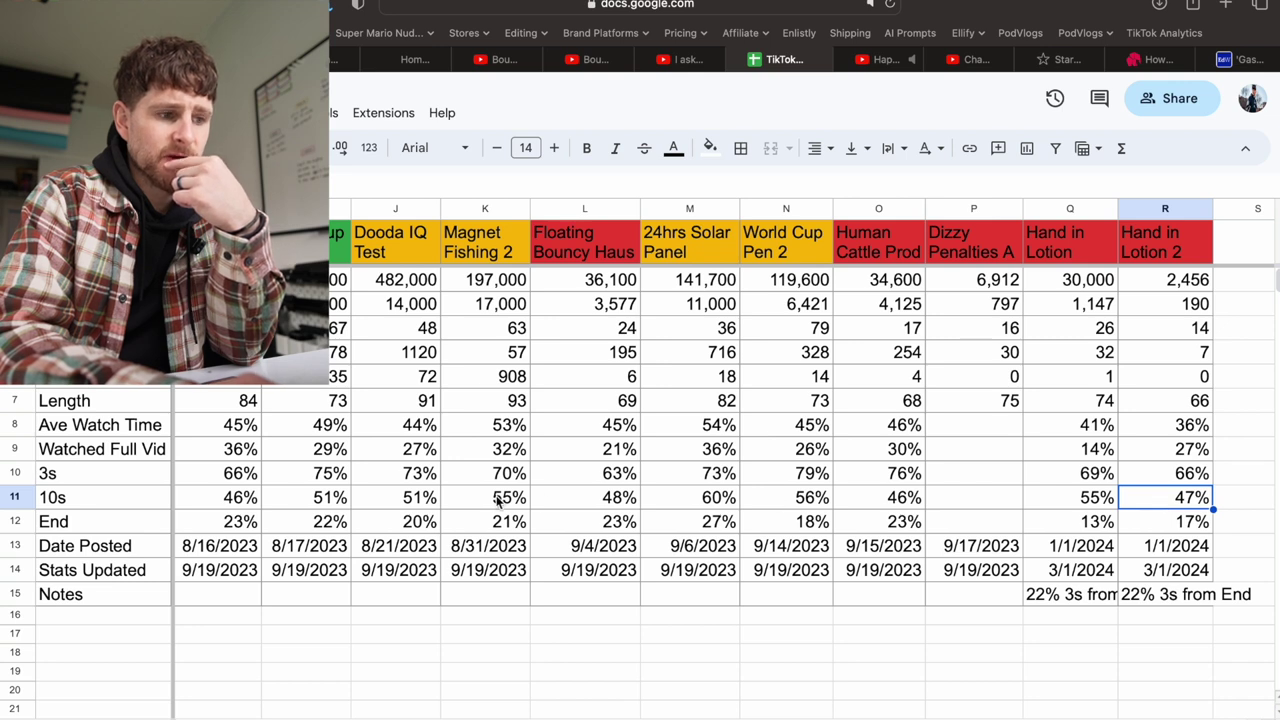
- Compare the 10s and End retention figures across the earlier videos, from the 8/16/2023 post through 24hrs Solar Panel
left_click(228, 506)
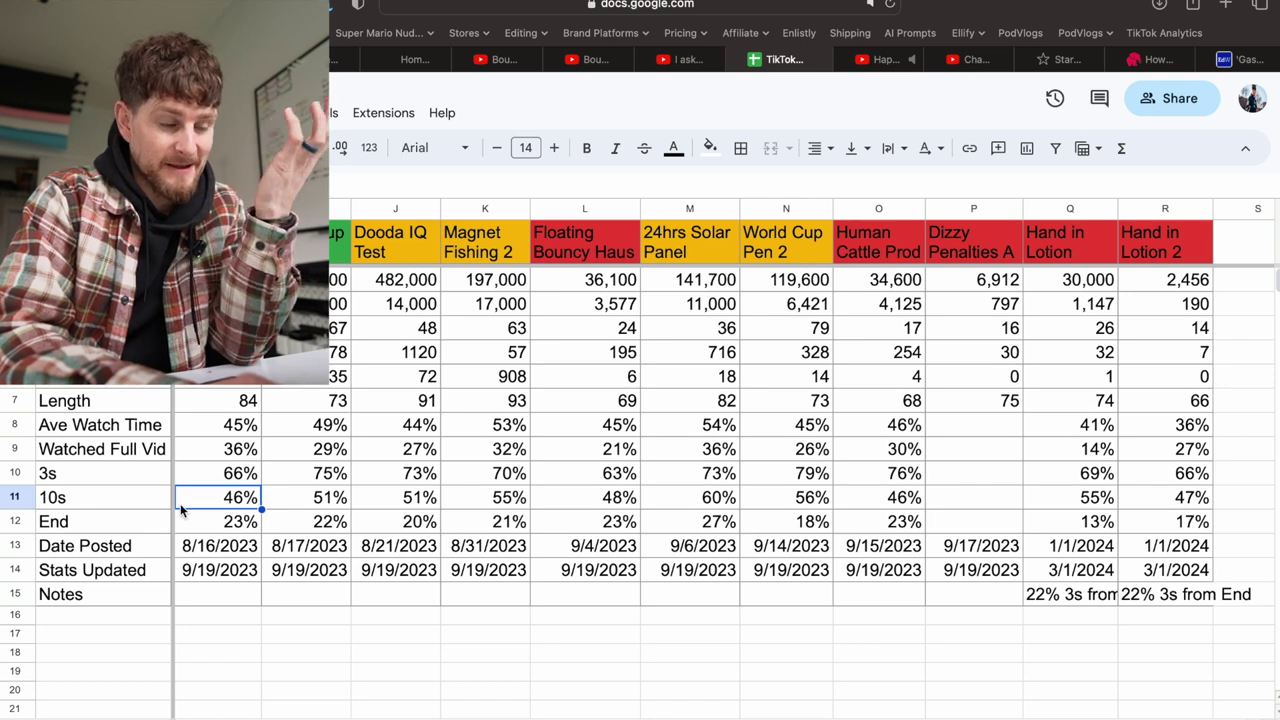
left_click(193, 530)
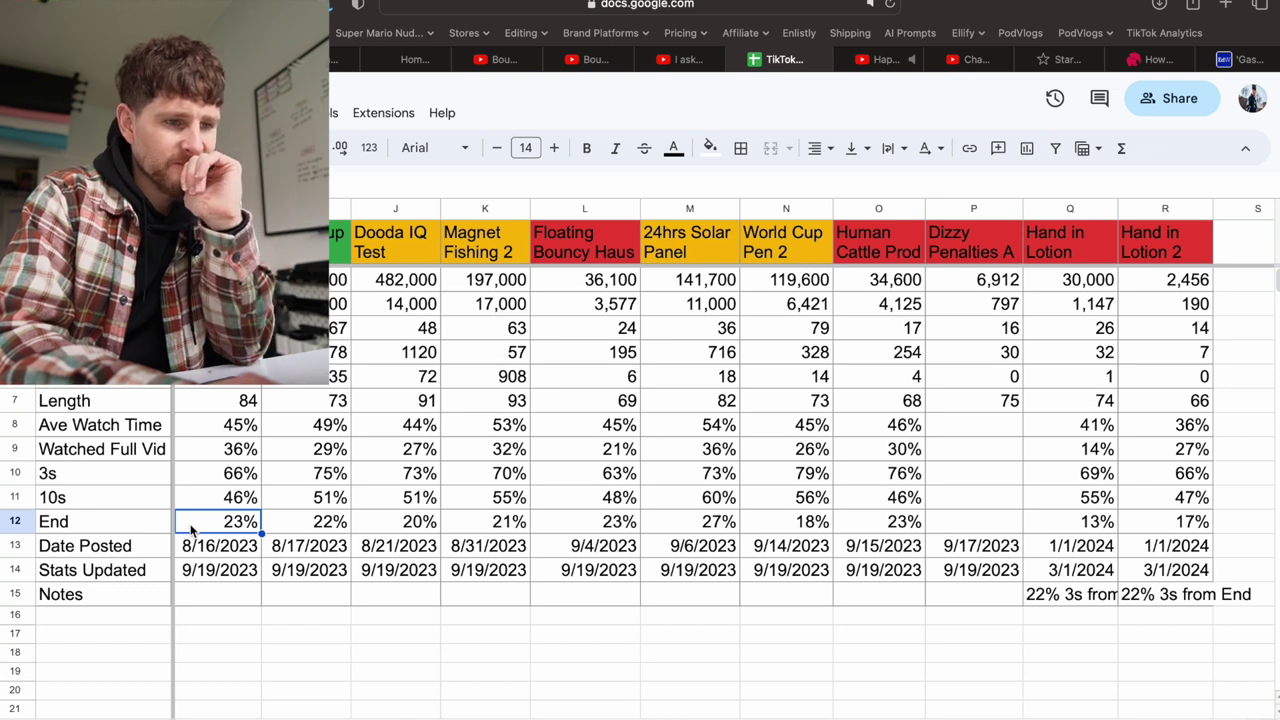
left_click(684, 520)
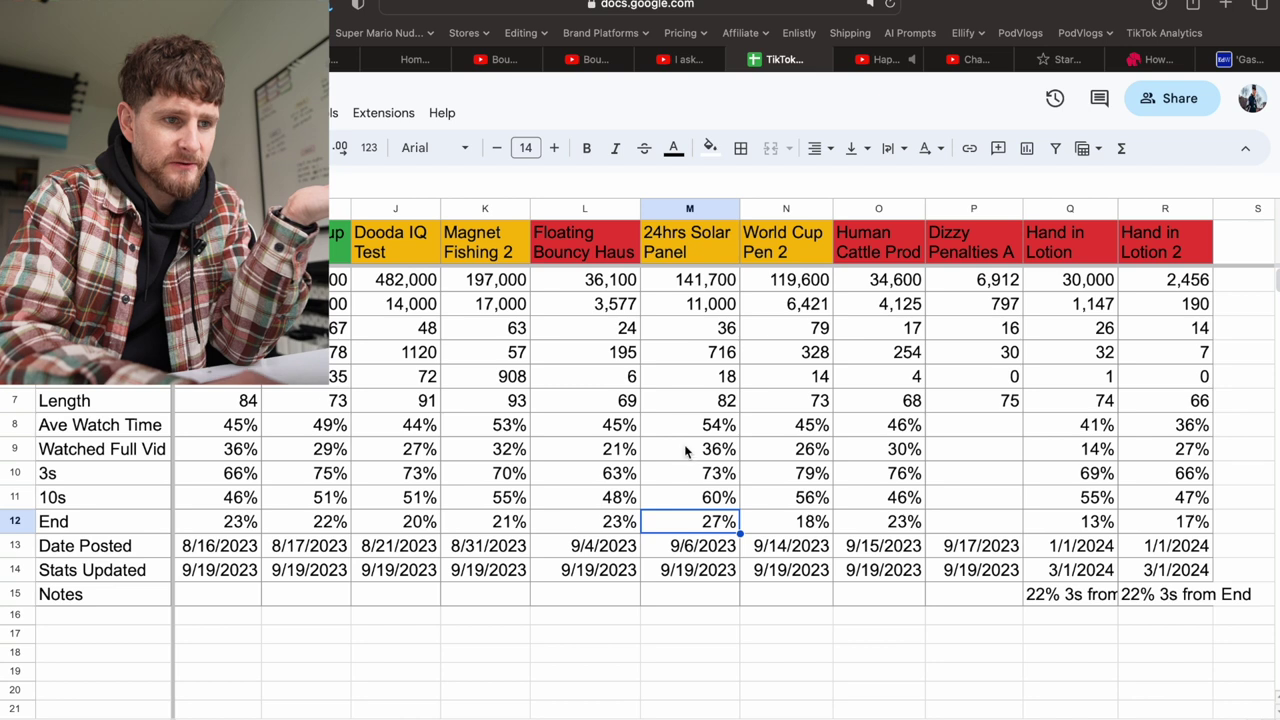
- Examine the 24hrs Solar Panel column's watch time, full-watch rate, 3s, 10s and End retention, and its engagement counts
left_click(685, 208)
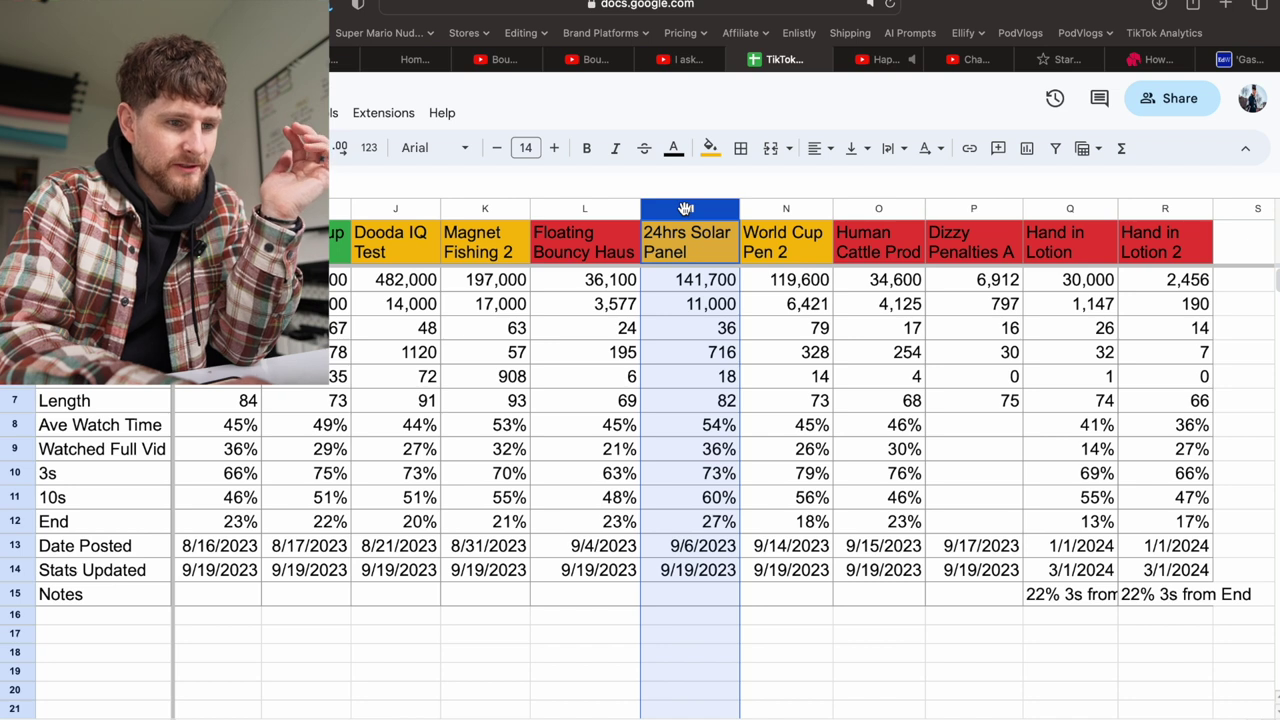
left_click(678, 426)
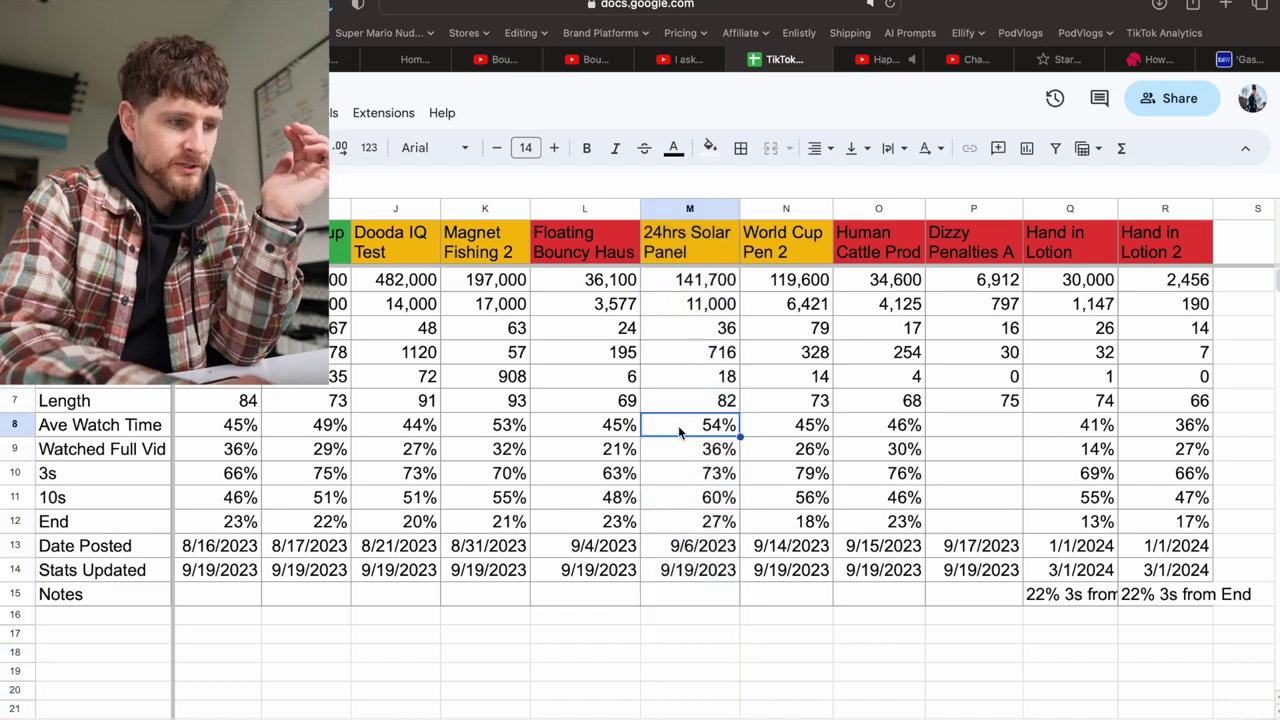
left_click(670, 452)
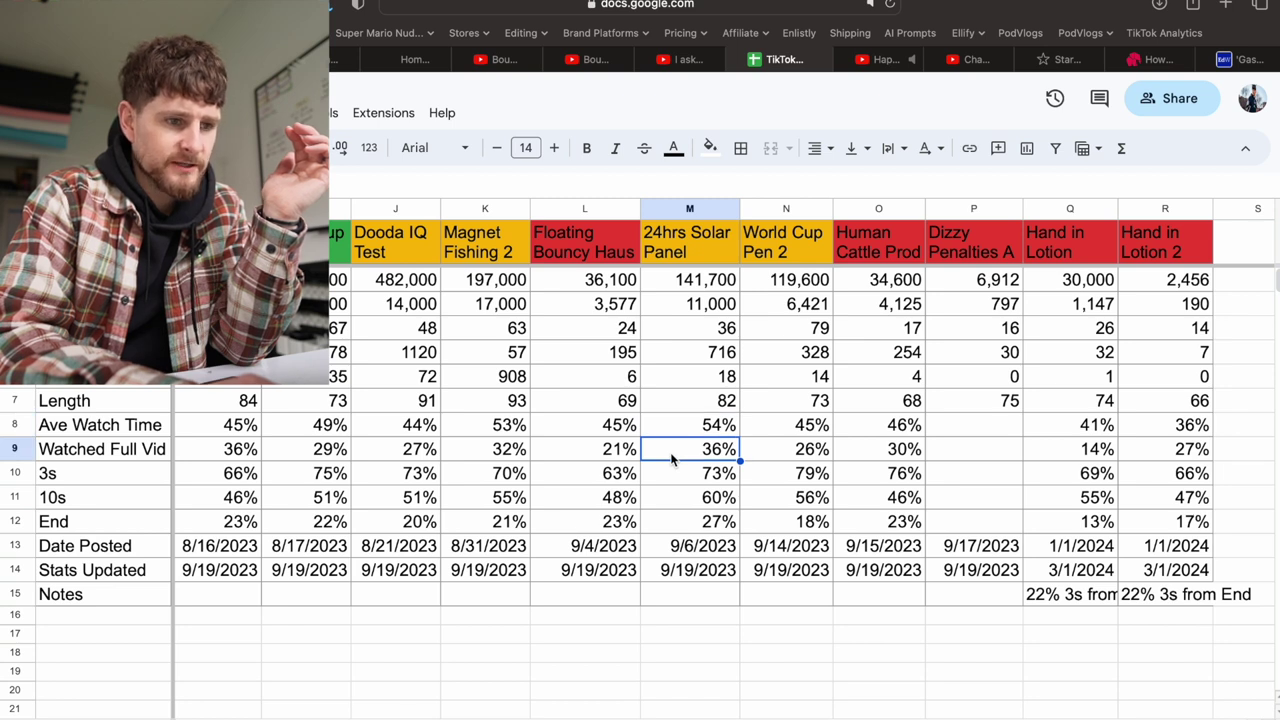
left_click(671, 480)
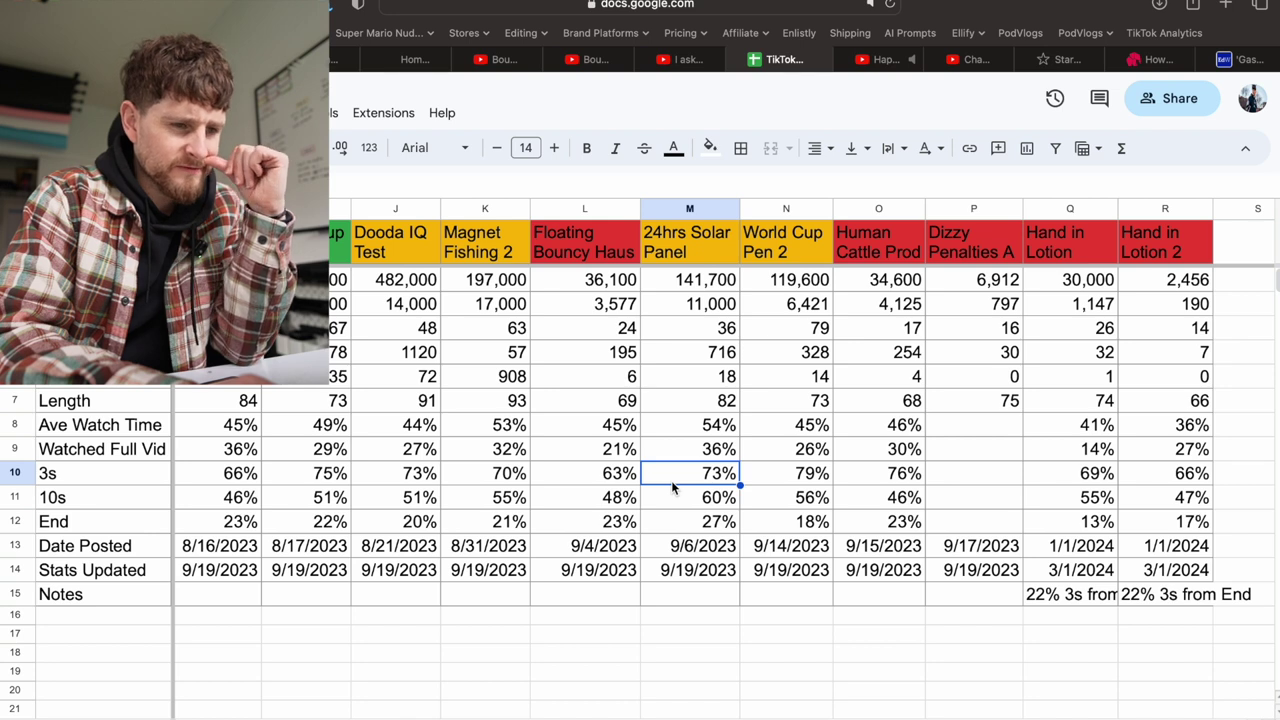
left_click(676, 498)
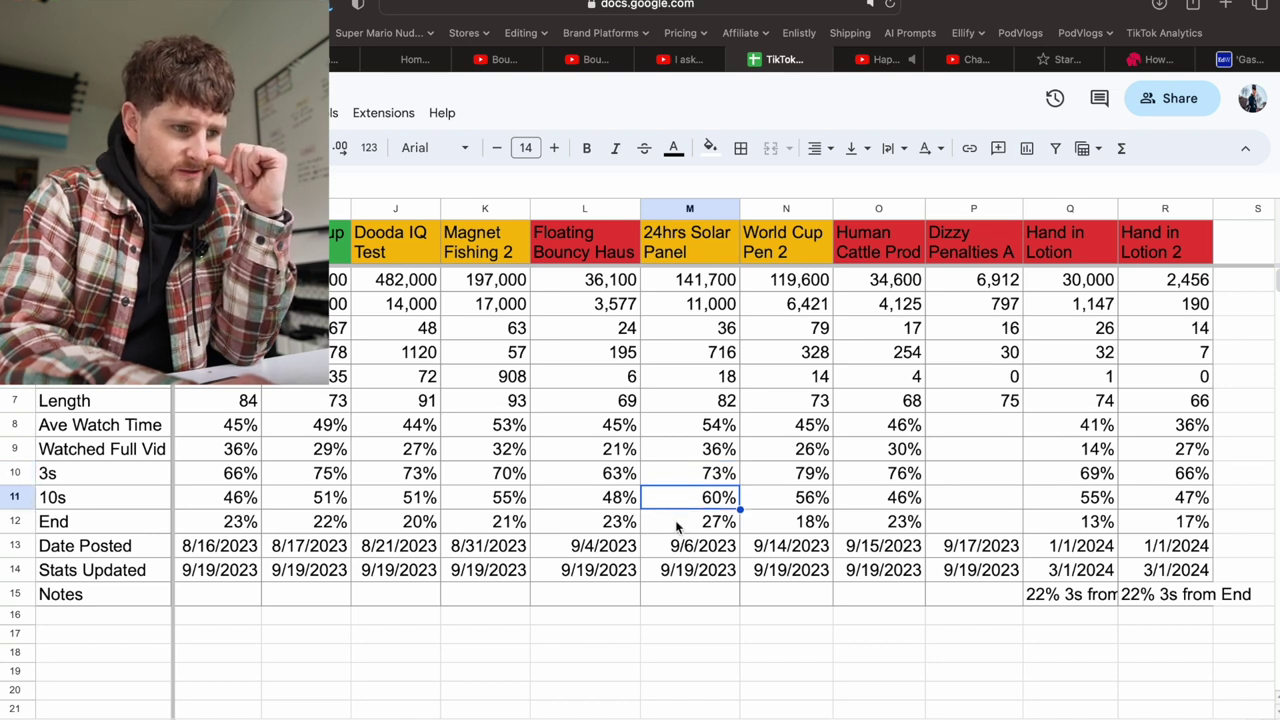
left_click(675, 523)
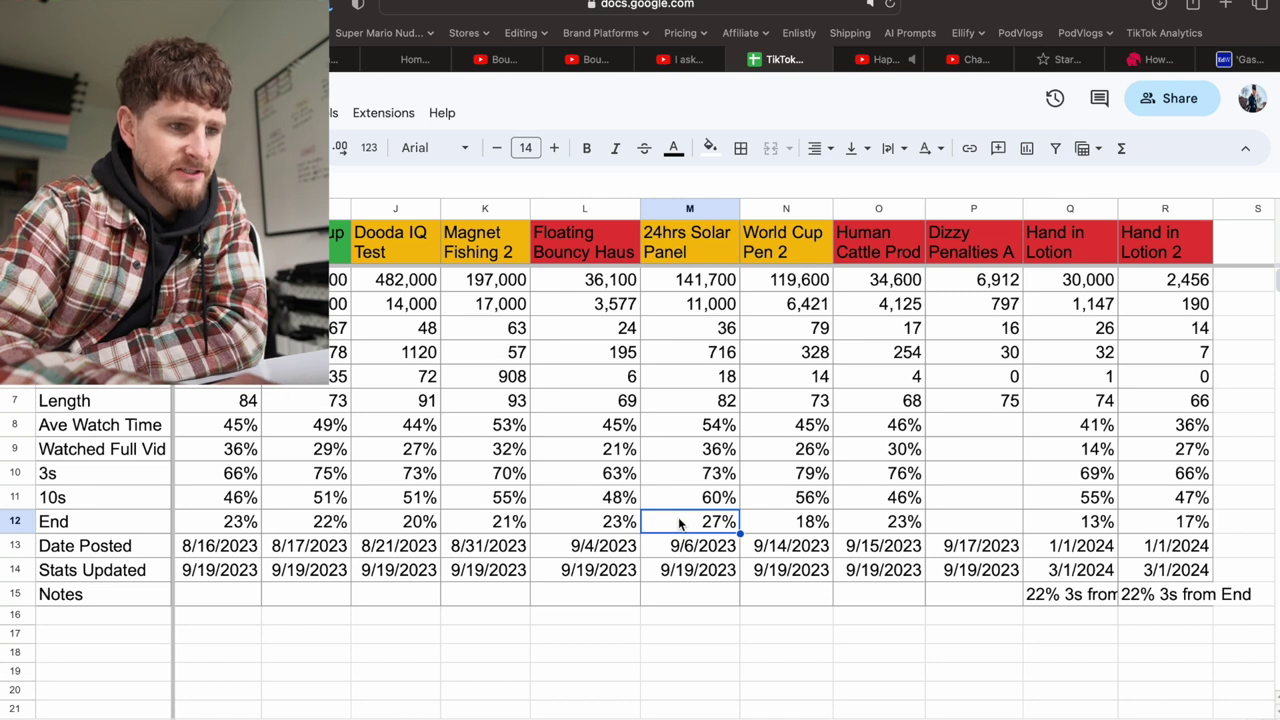
left_click(683, 328)
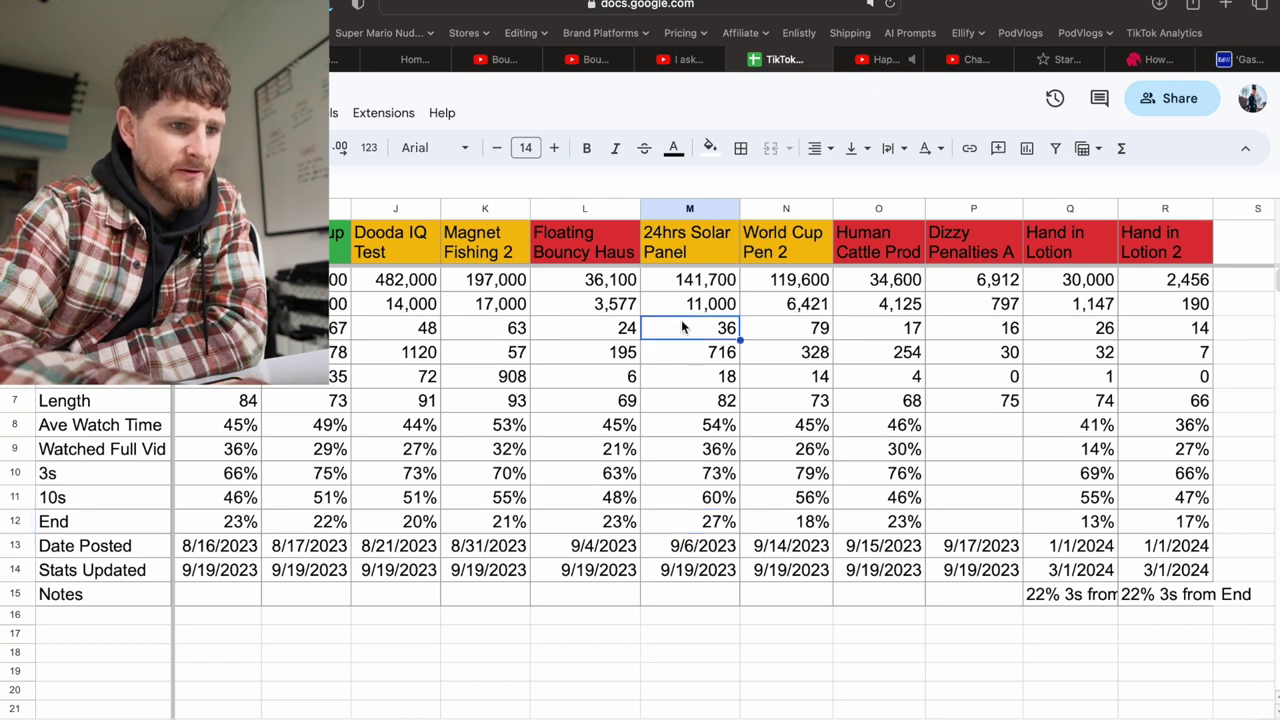
left_click(674, 353)
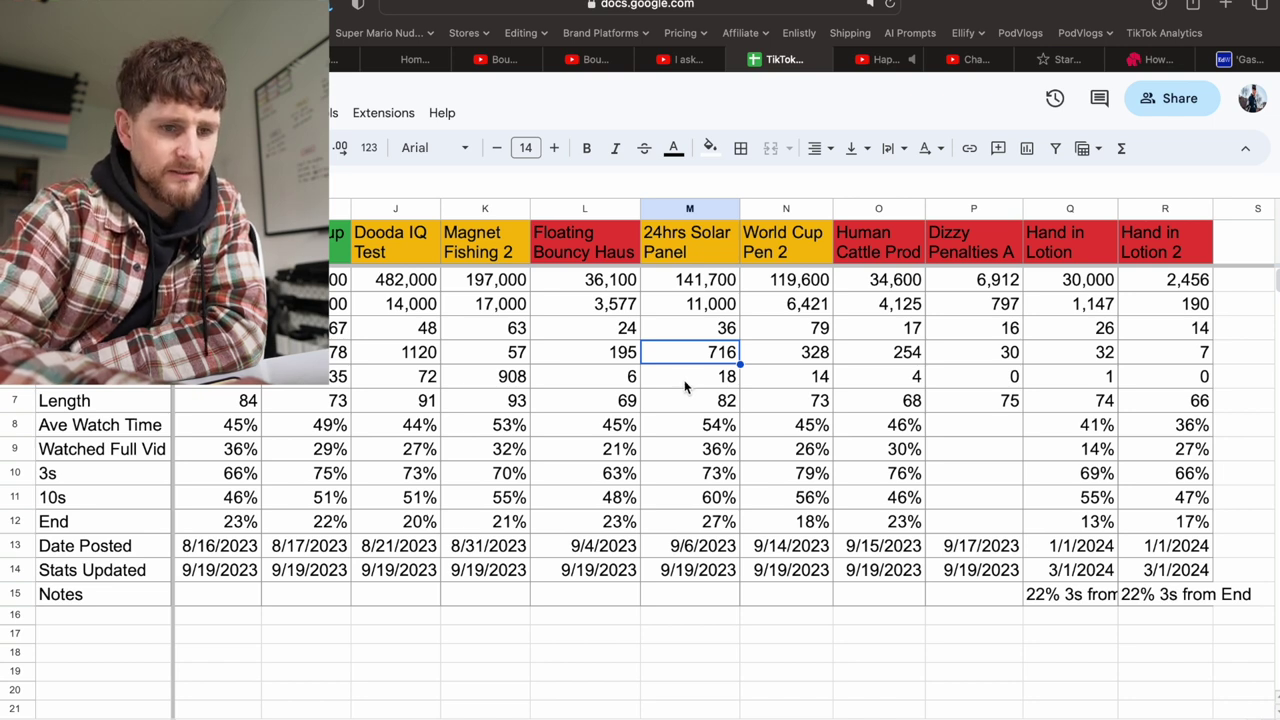
- Highlight the whole Hand in Lotion 2 column and review it alongside the list of failure reasons in column T
left_click(1170, 210)
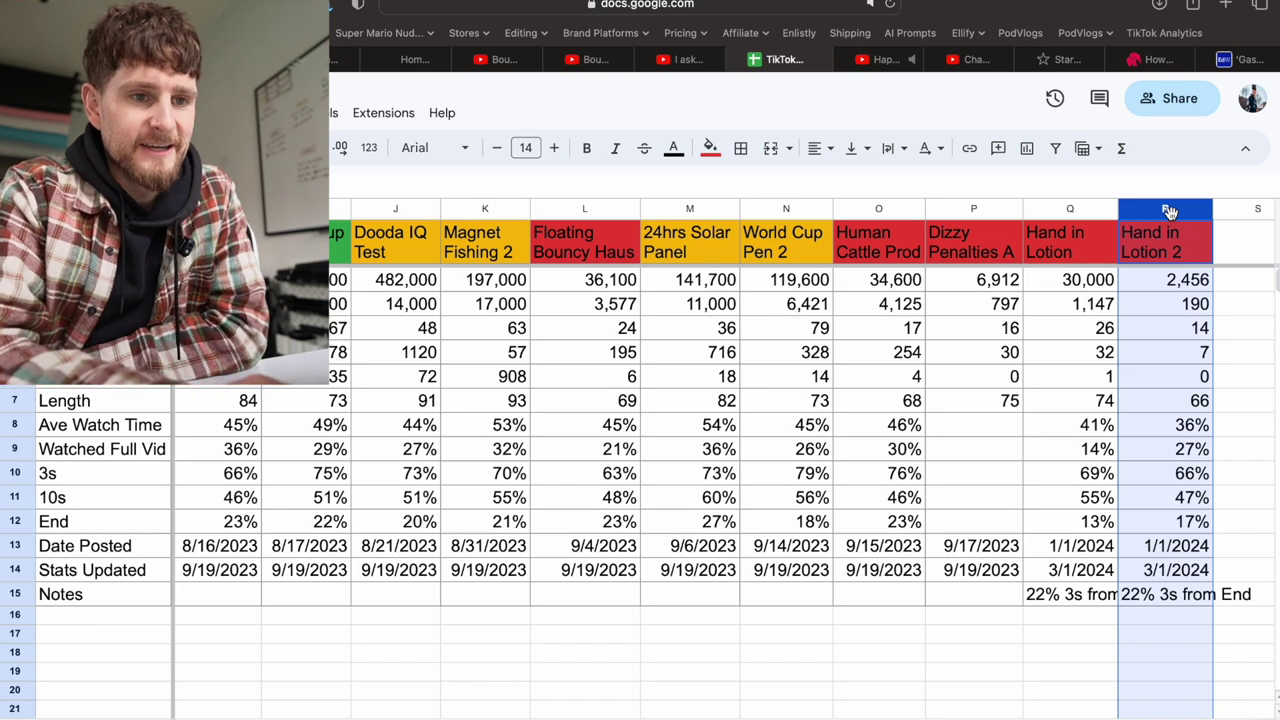
scroll(1170, 212, "right", 2)
scroll(1171, 212, "right", 1)
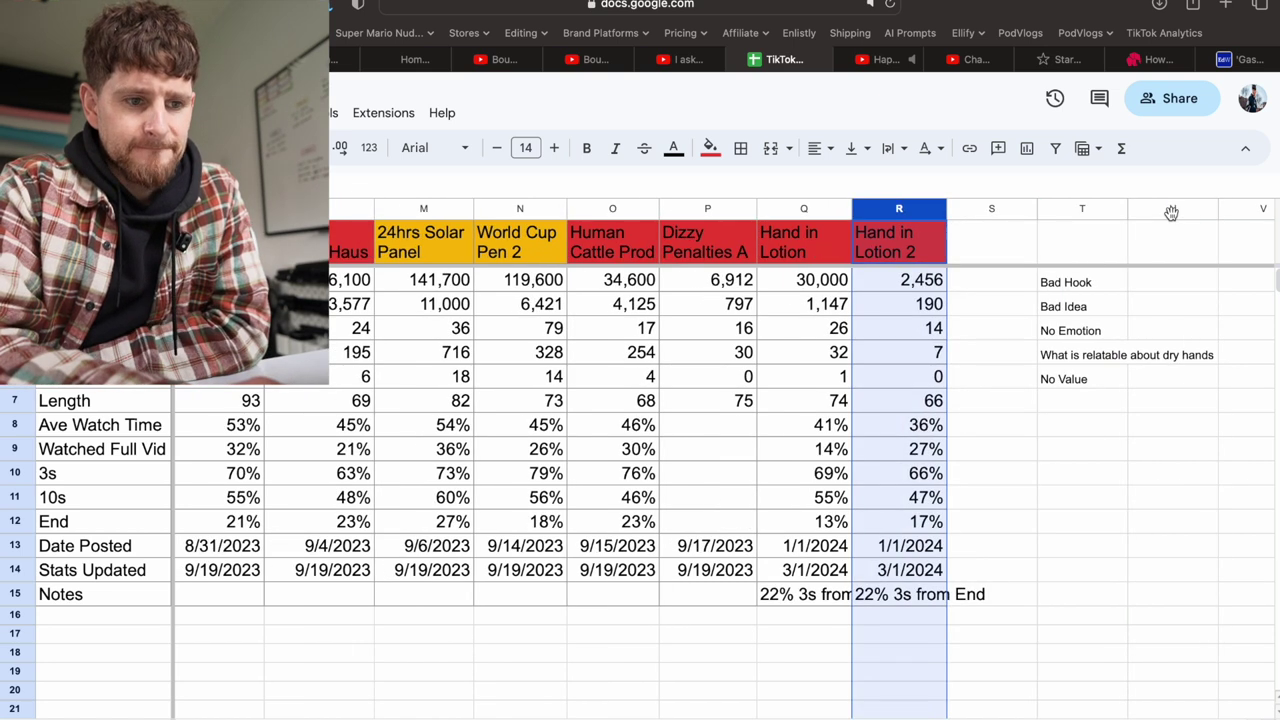